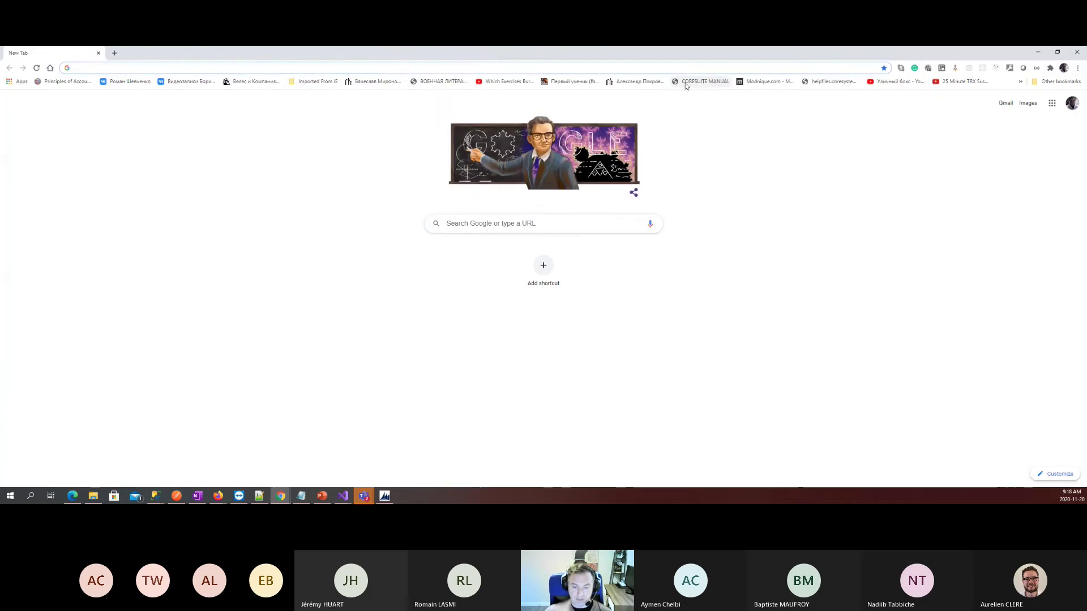
Open the Azure portal in Chrome and sign in with the first listed account
left_click(690, 67)
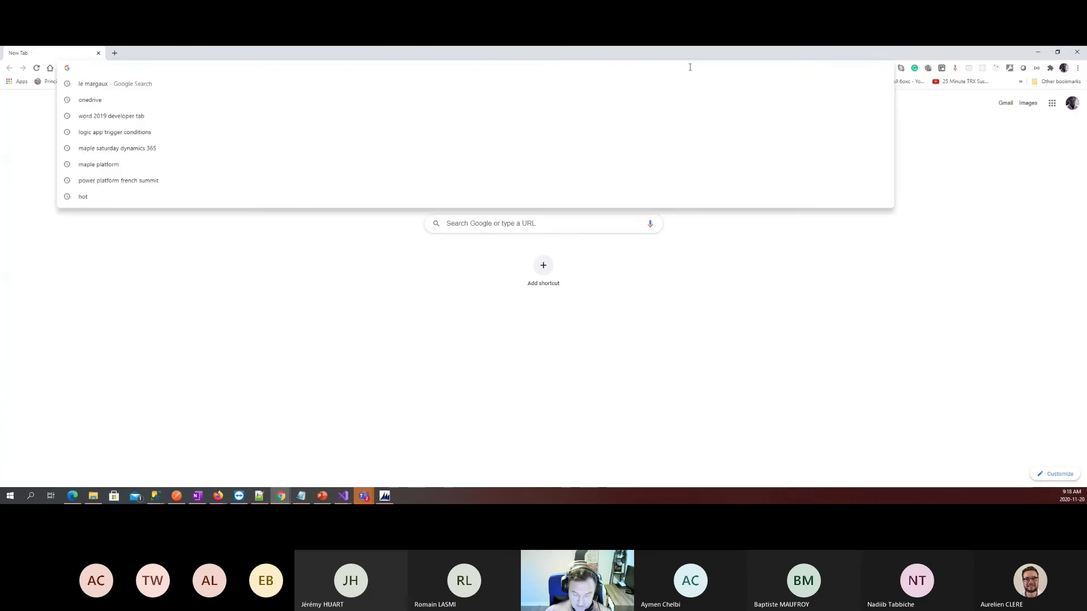
type("po")
key("Return")
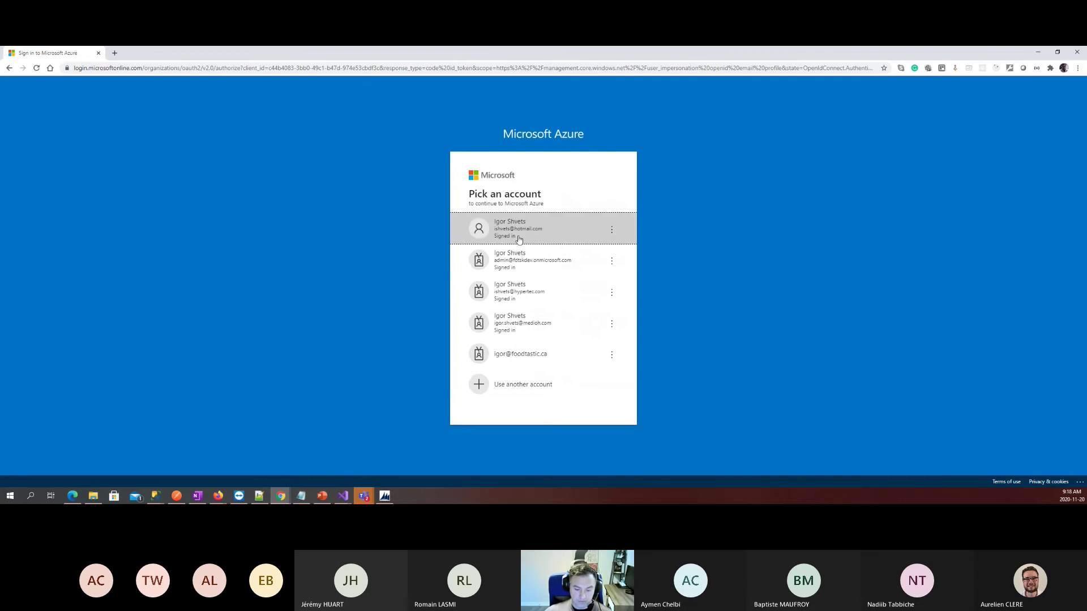
left_click(517, 238)
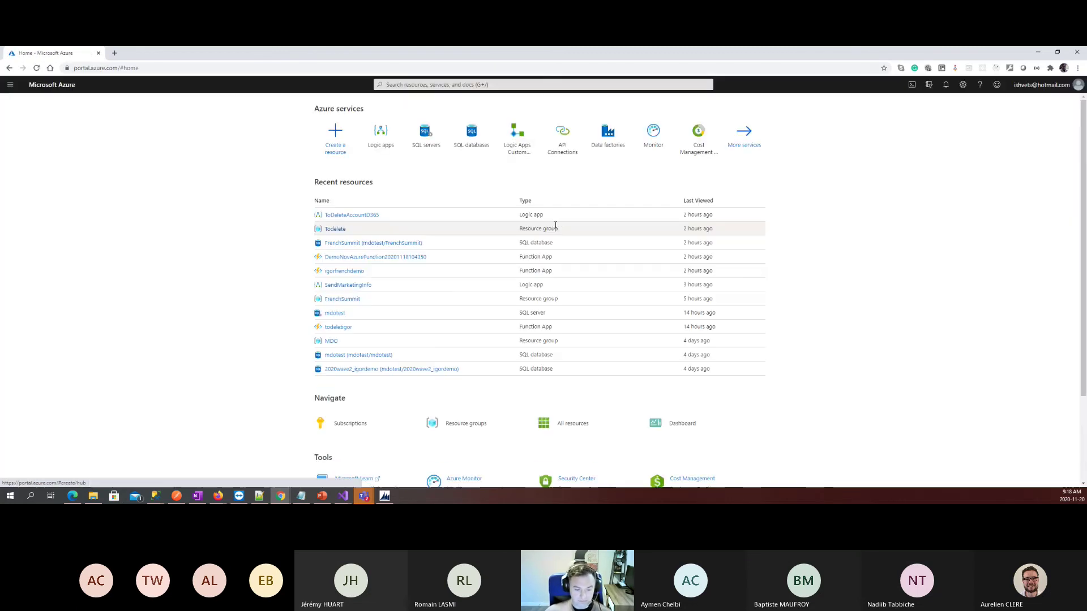
Search 'fun' and open the Function App service page
left_click(499, 85)
type("fun")
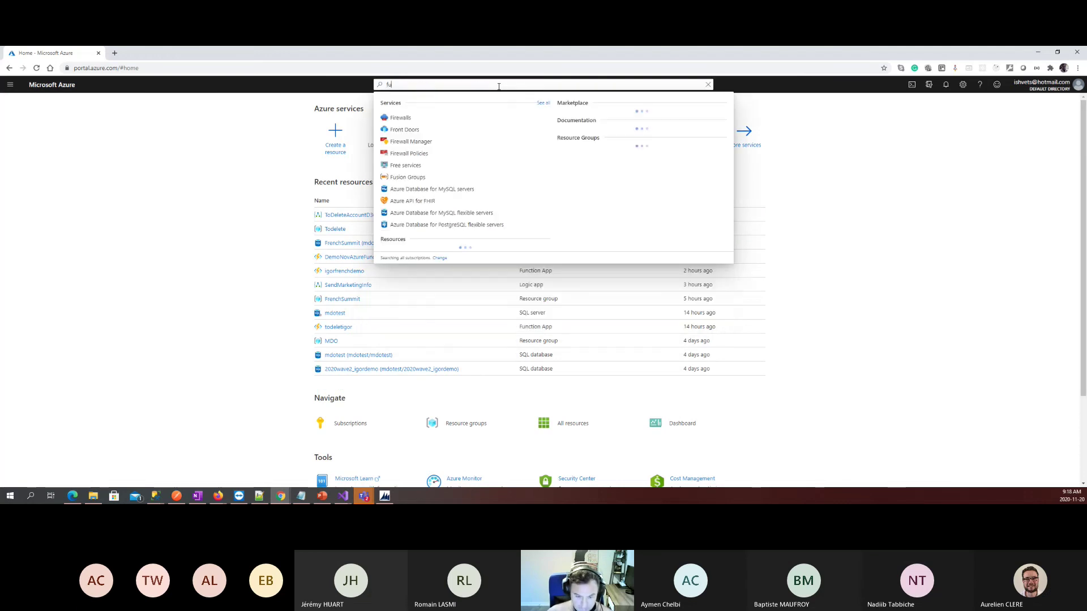
left_click(414, 116)
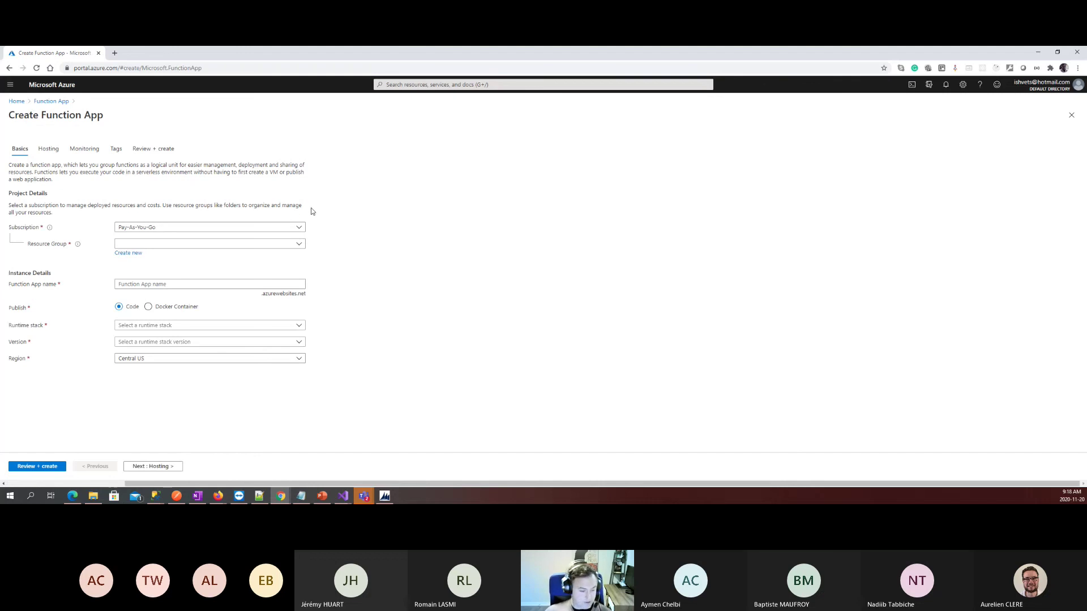
Put the app in the Todelete resource group and name it igorfrenchdemo2
left_click(299, 246)
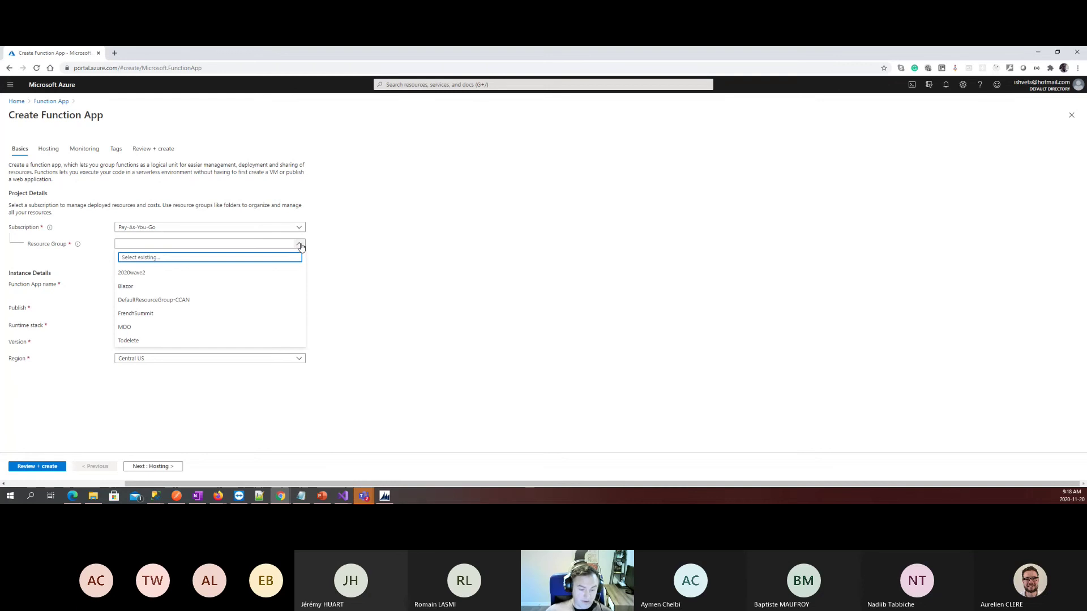
left_click(143, 341)
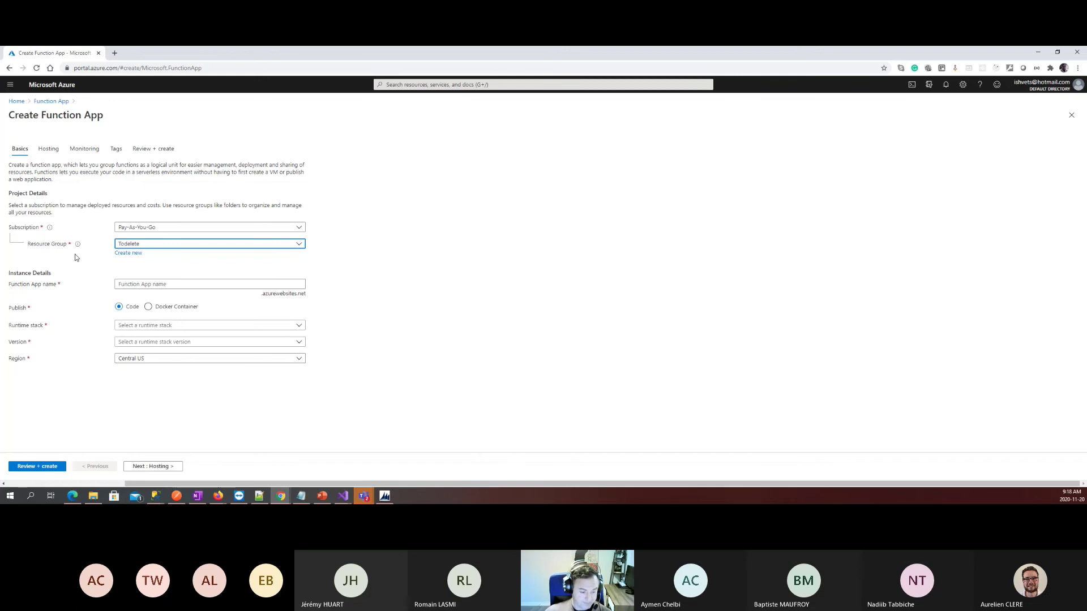
left_click(173, 281)
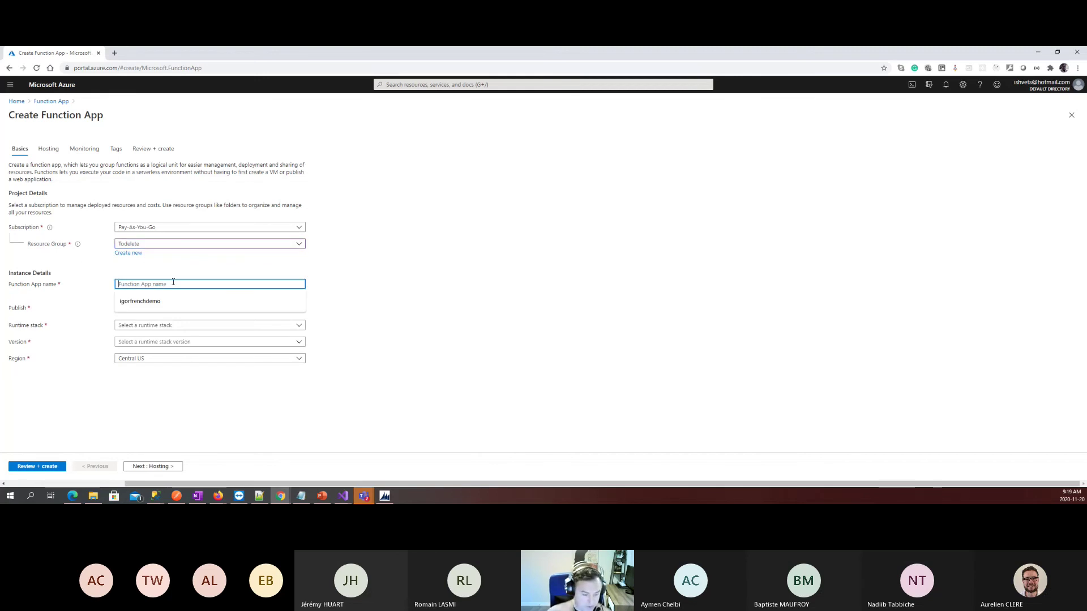
left_click(156, 302)
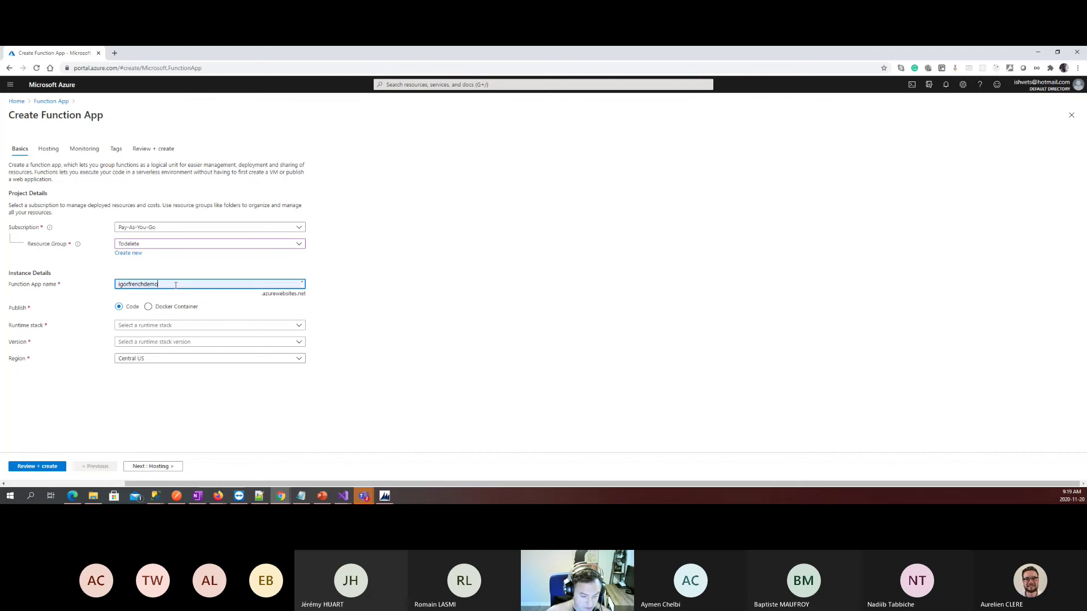
type("2")
left_click(356, 263)
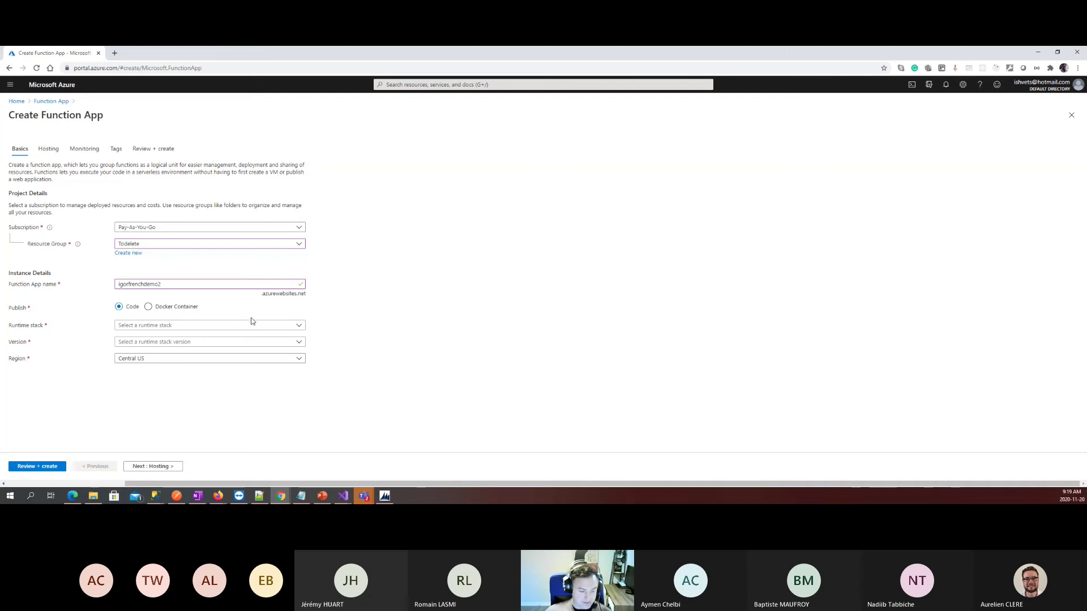
Choose the .NET Core runtime and Canada East region, then continue to Hosting
left_click(300, 327)
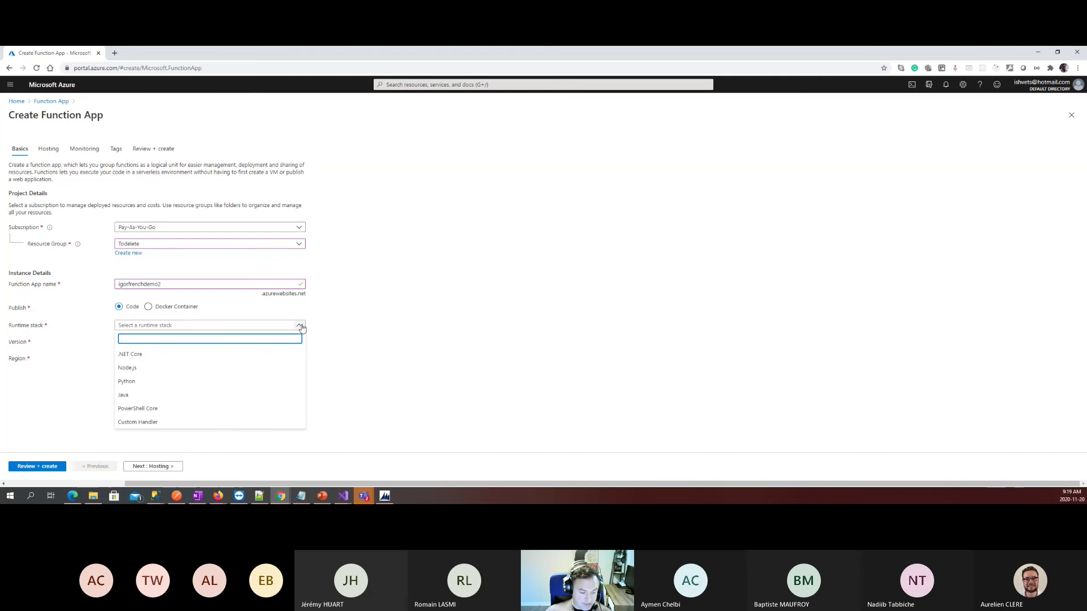
left_click(230, 355)
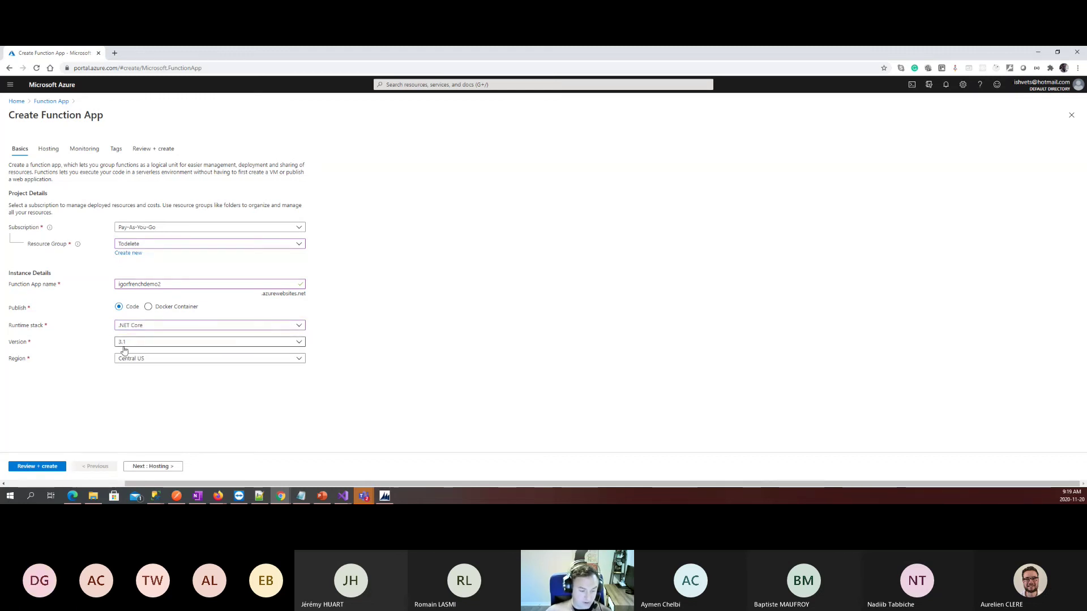
left_click(272, 361)
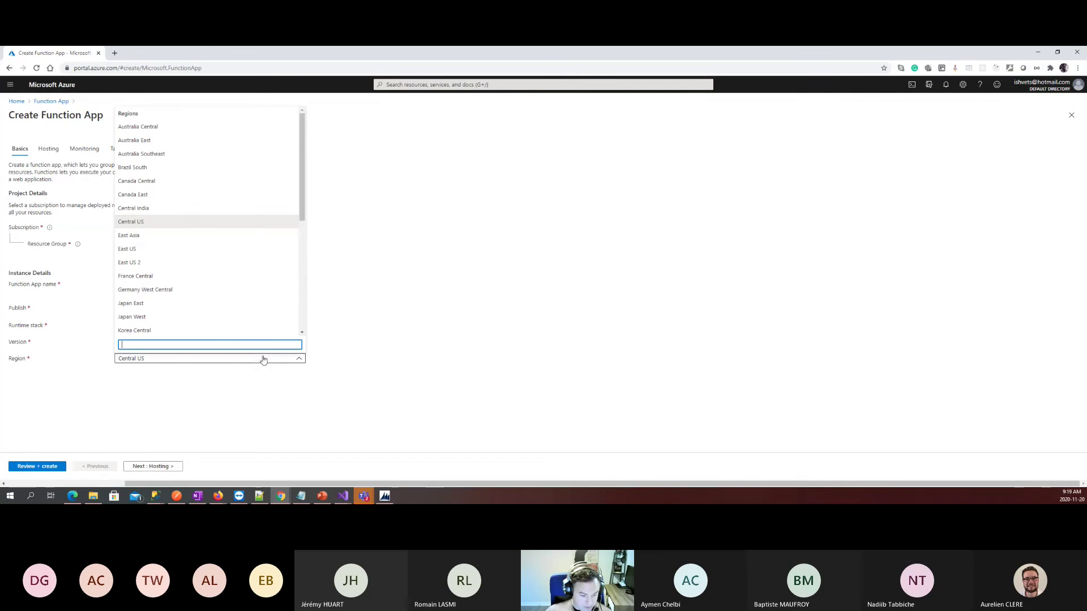
left_click(143, 203)
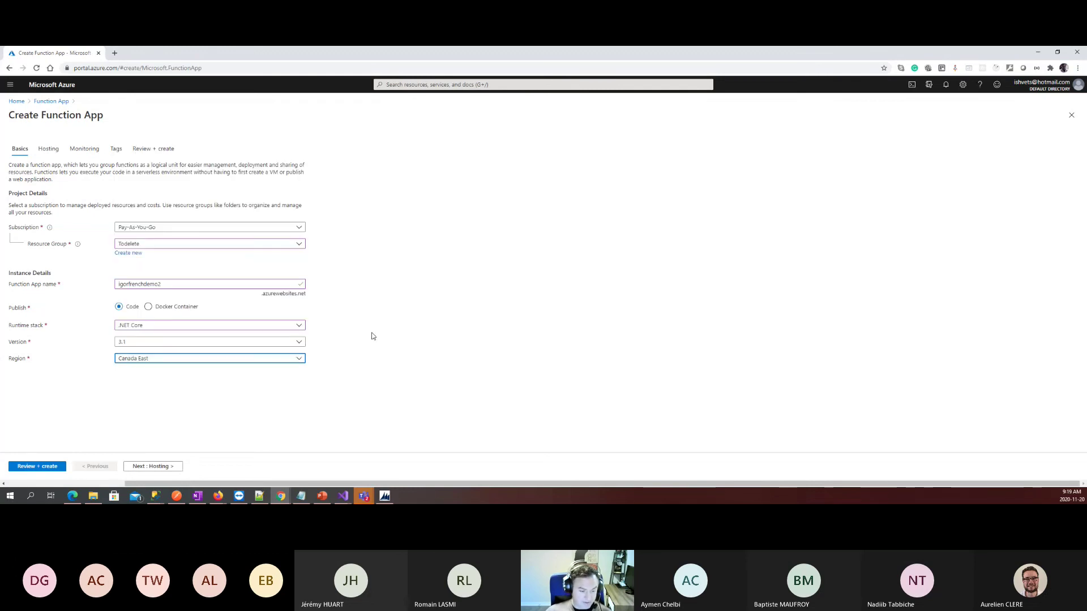
left_click(158, 467)
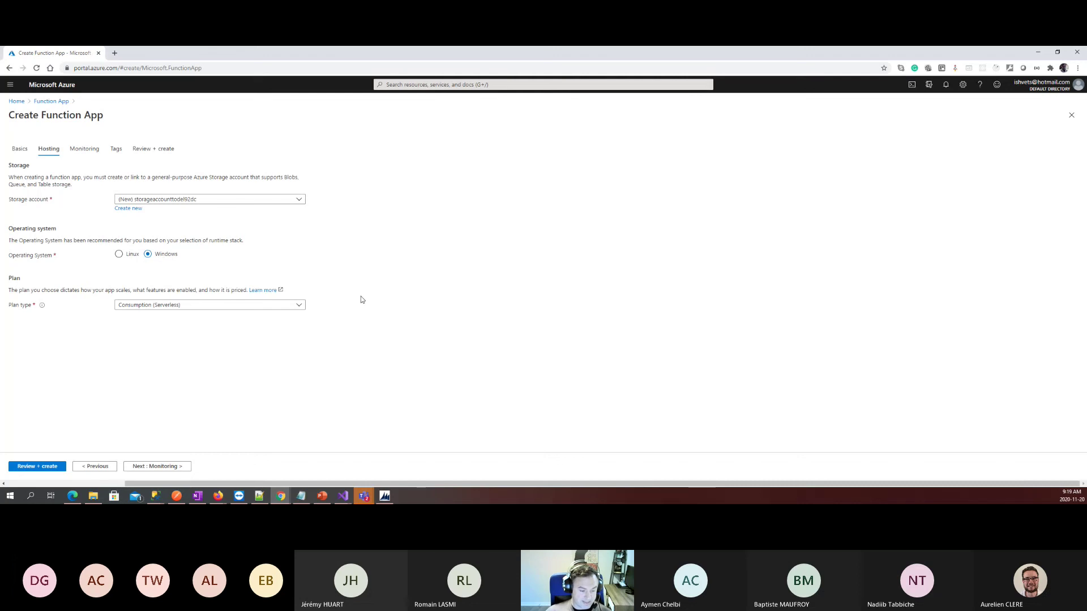
Try App service plan, revert the plan type to Consumption (Serverless), and continue to Monitoring
left_click(300, 306)
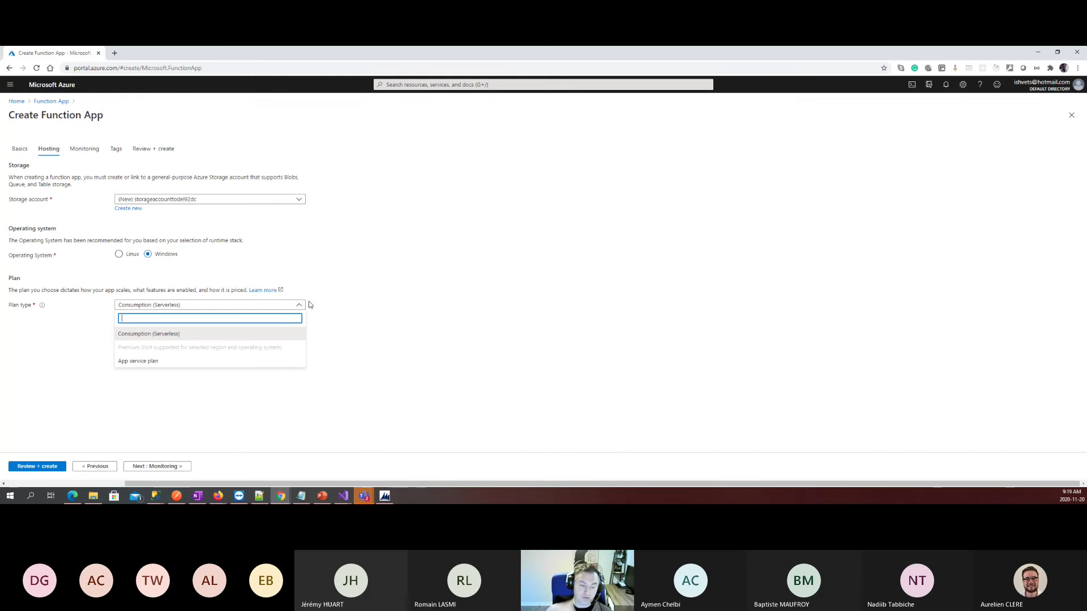
left_click(317, 303)
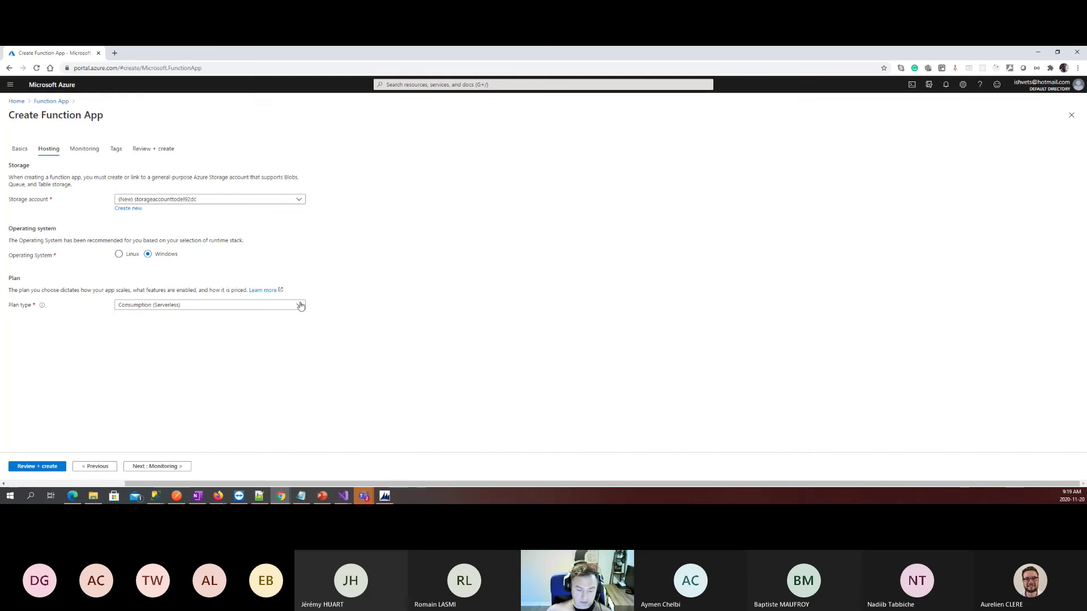
left_click(300, 306)
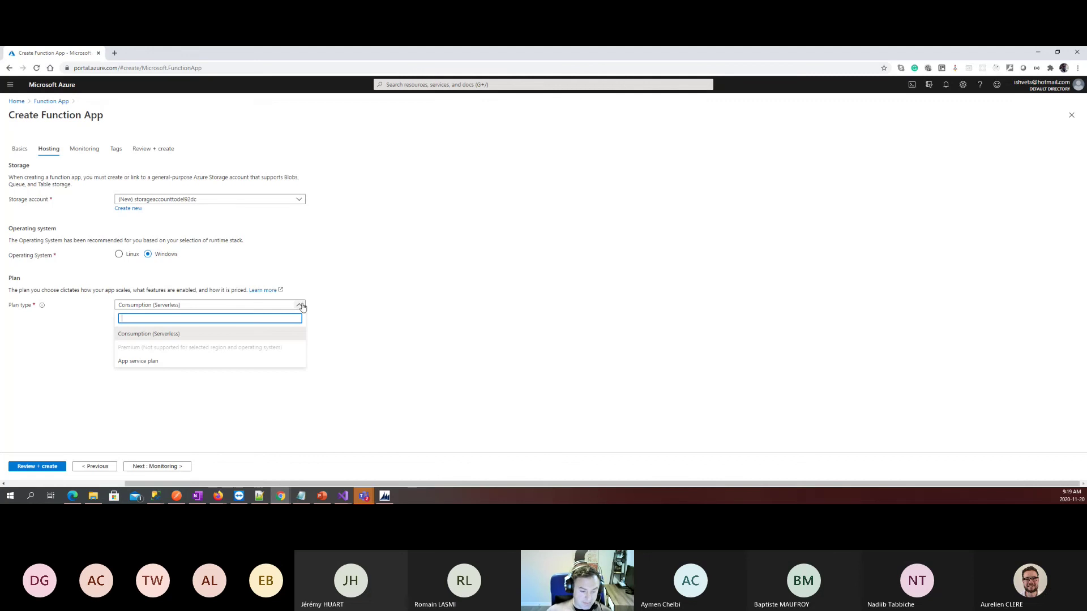
left_click(343, 305)
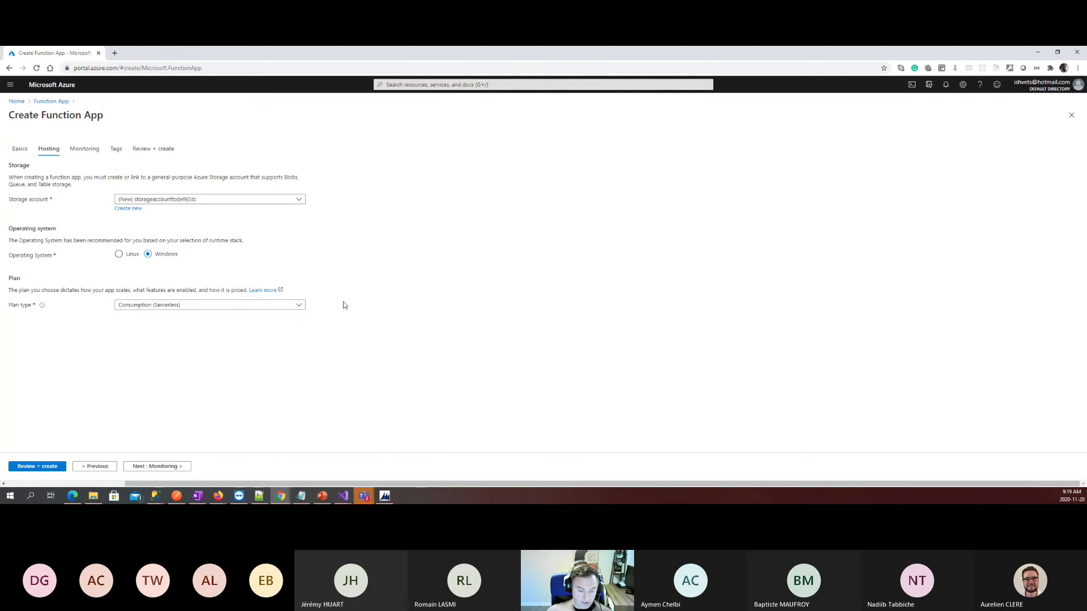
left_click(299, 306)
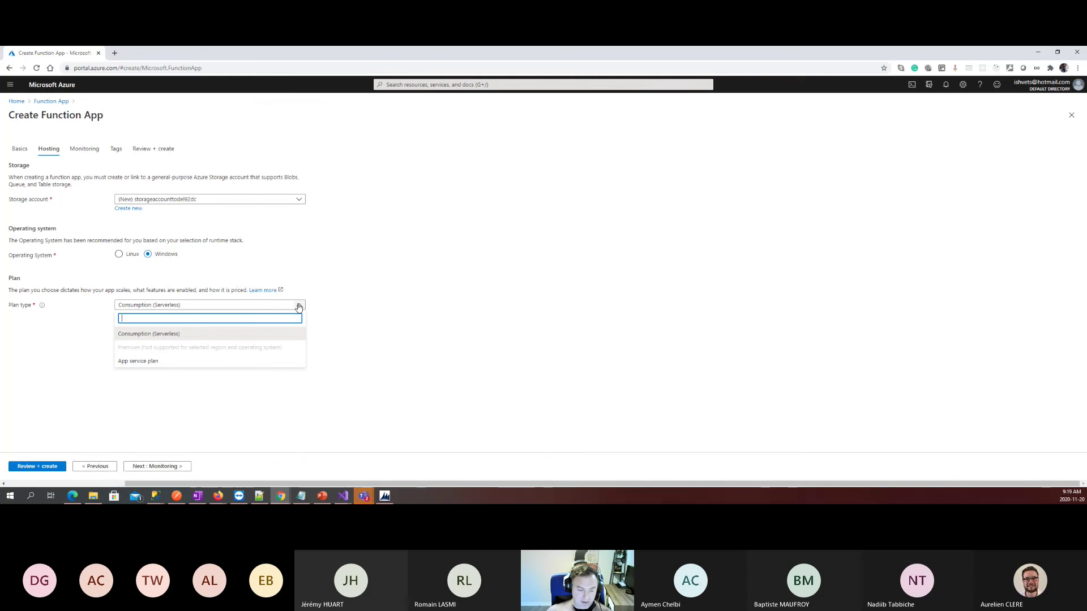
left_click(153, 360)
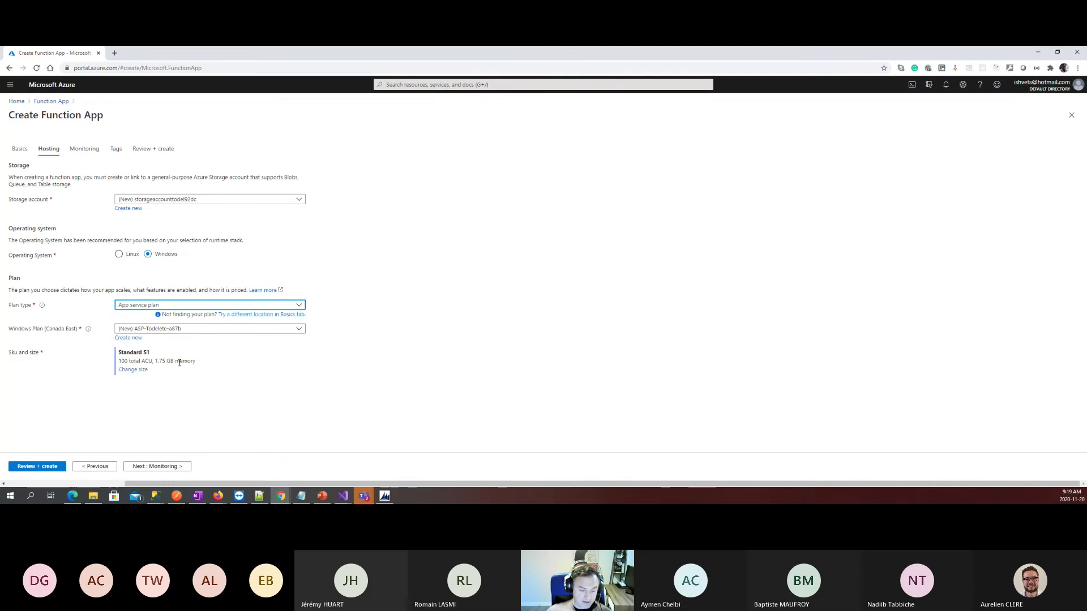
left_click(299, 307)
left_click(184, 334)
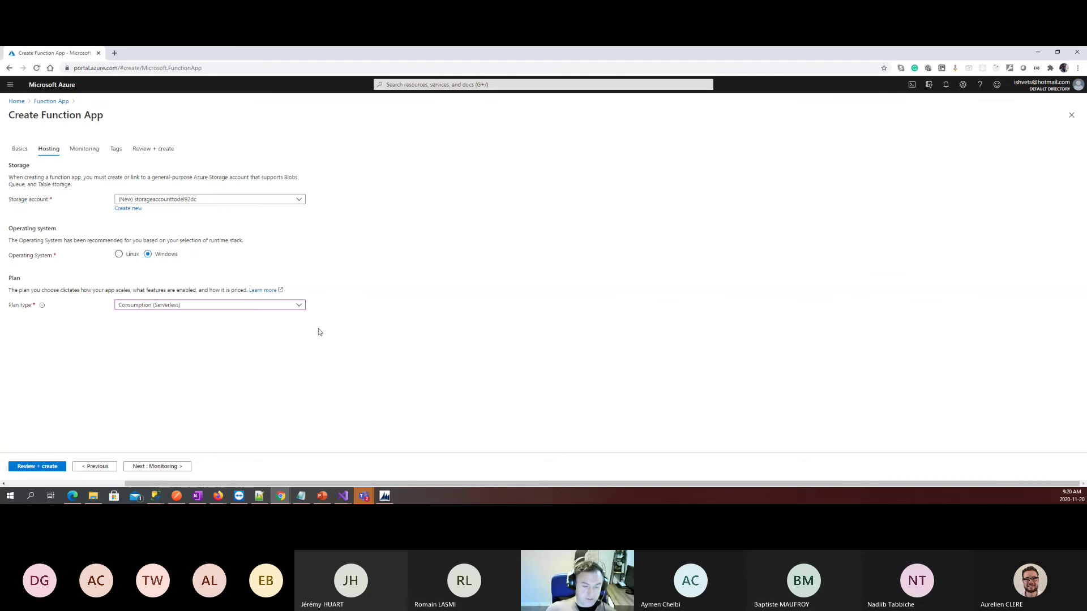
left_click(162, 466)
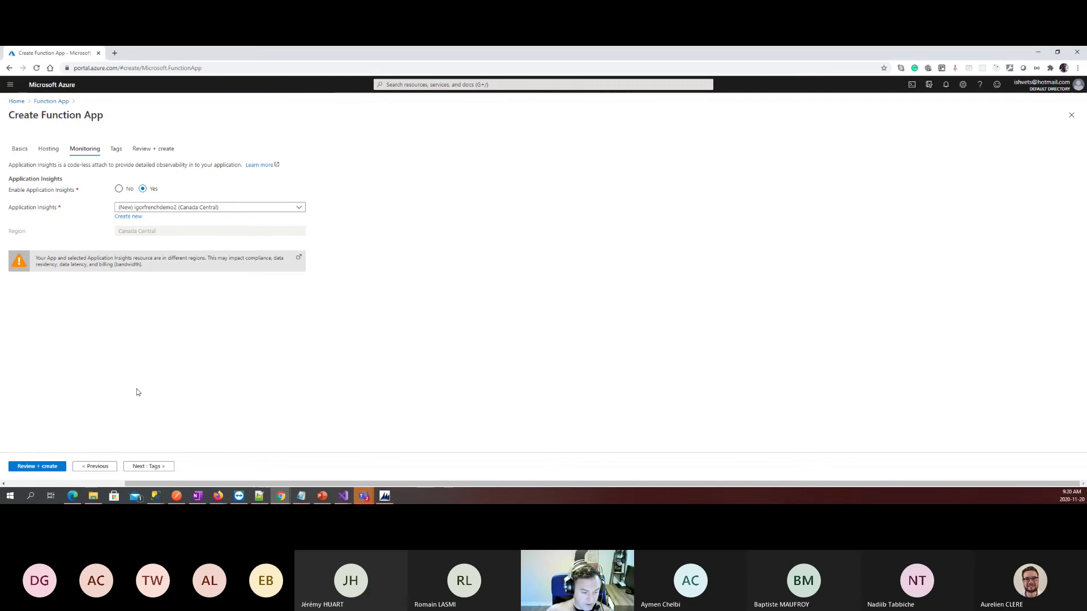
Pass through Tags and Review + create, then create the igorfrenchdemo2 Function App
left_click(151, 468)
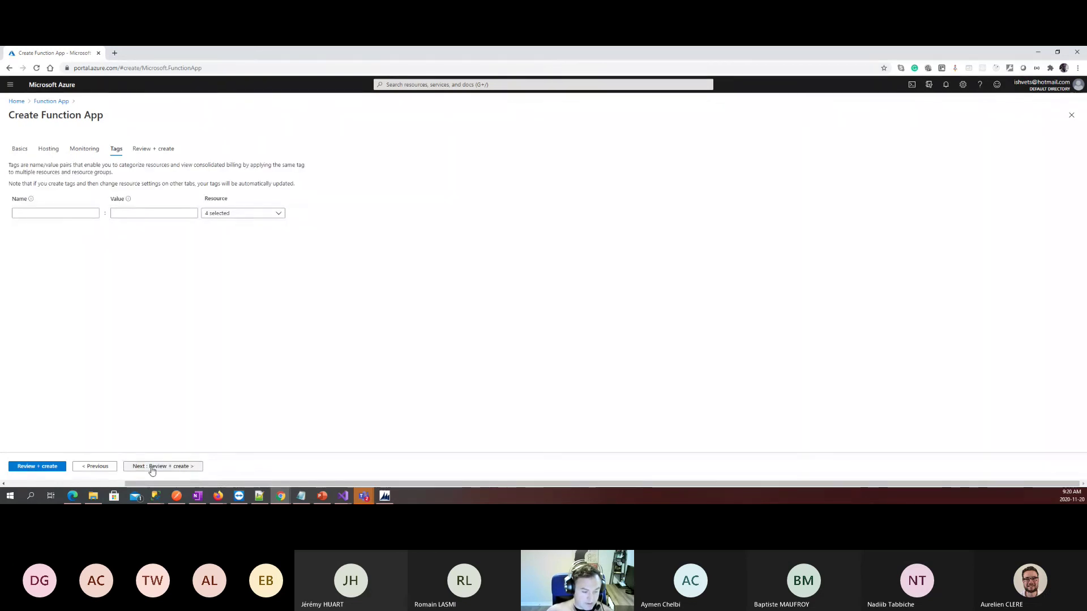
left_click(161, 469)
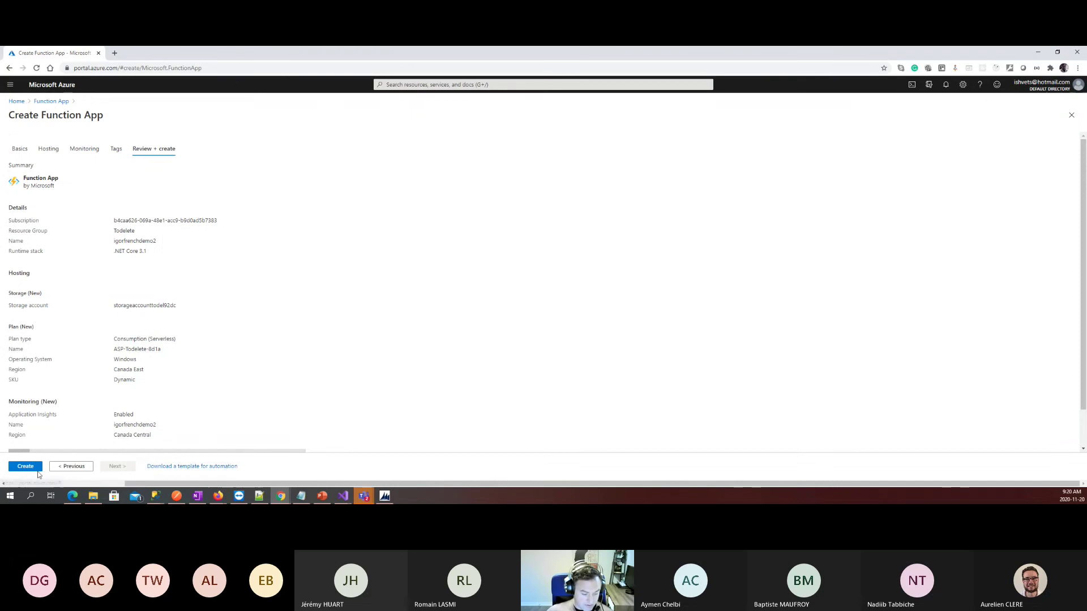
left_click(27, 469)
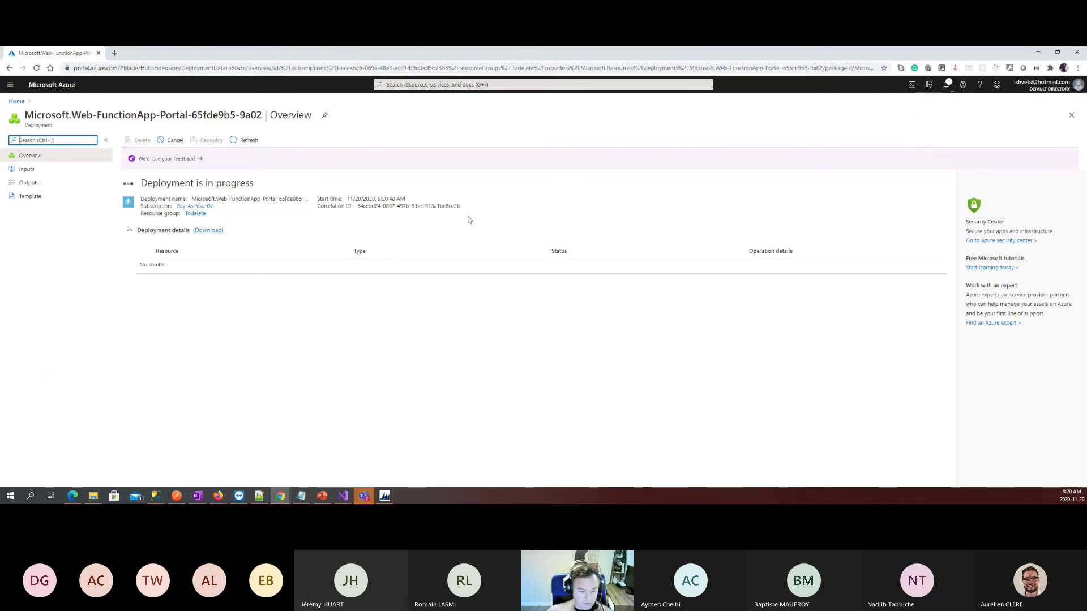
Refresh the deployment progress and switch over to the Teams window
left_click(247, 142)
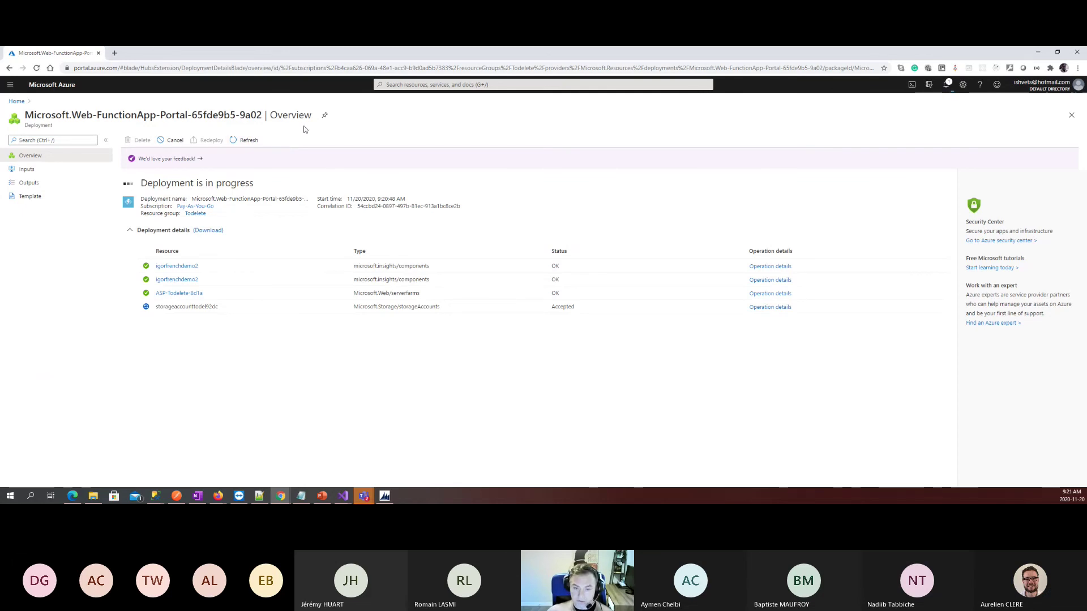
left_click(245, 142)
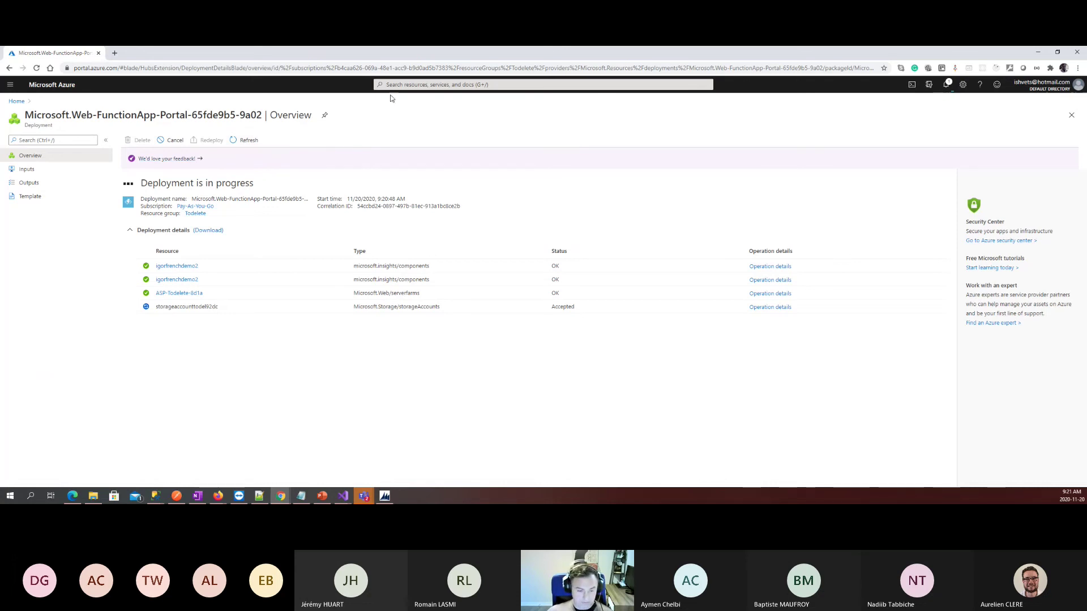
key("alt+Tab")
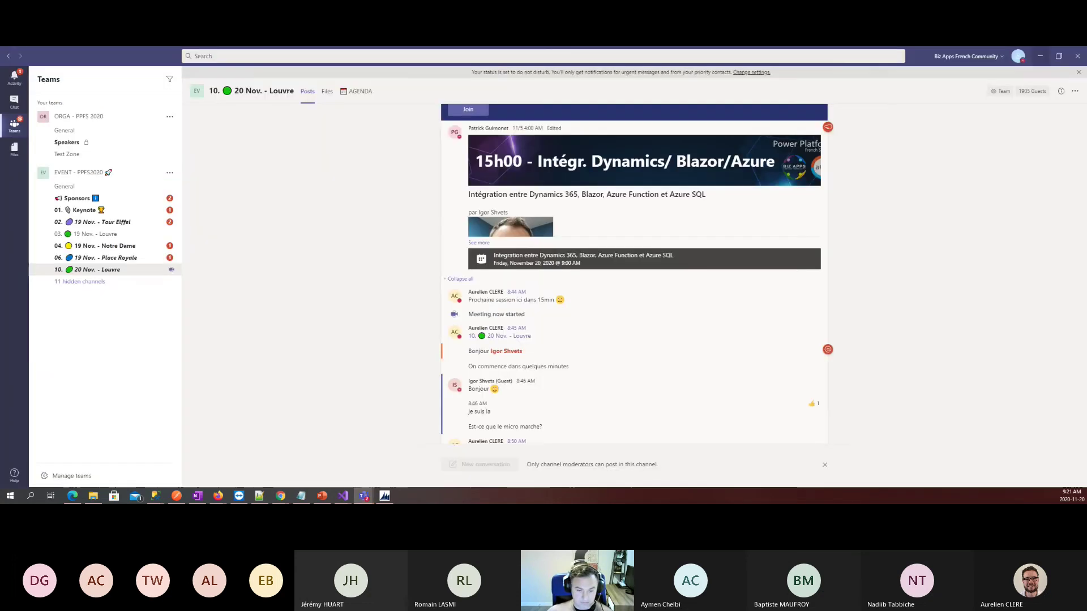
Minimise Teams to return to the completed Azure deployment page
left_click(1048, 56)
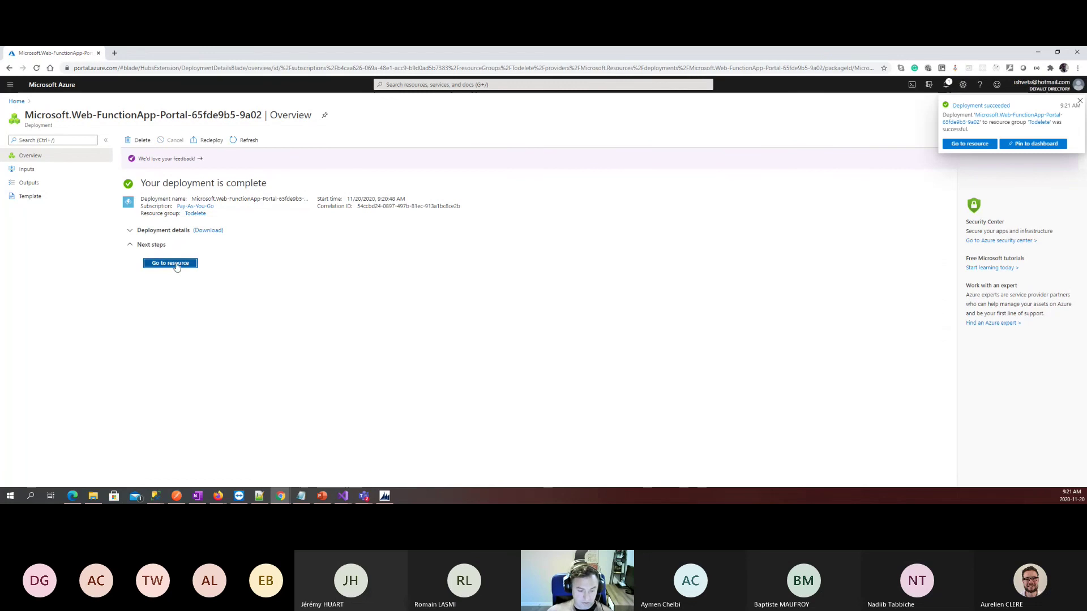
In igorfrenchdemo2, start a new portal-developed function from the HTTP trigger template
left_click(171, 263)
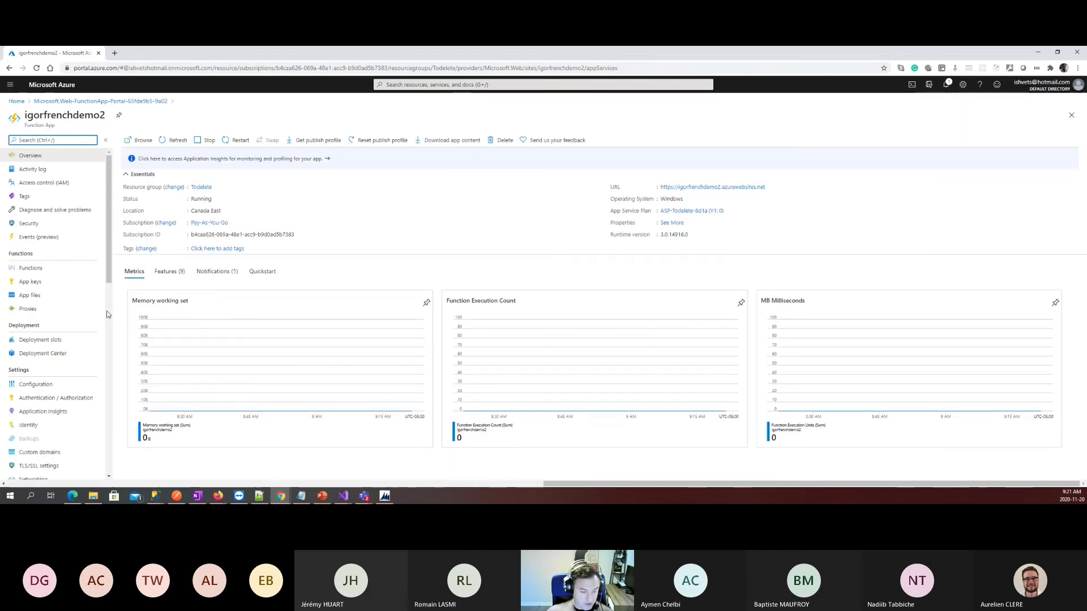
left_click(76, 269)
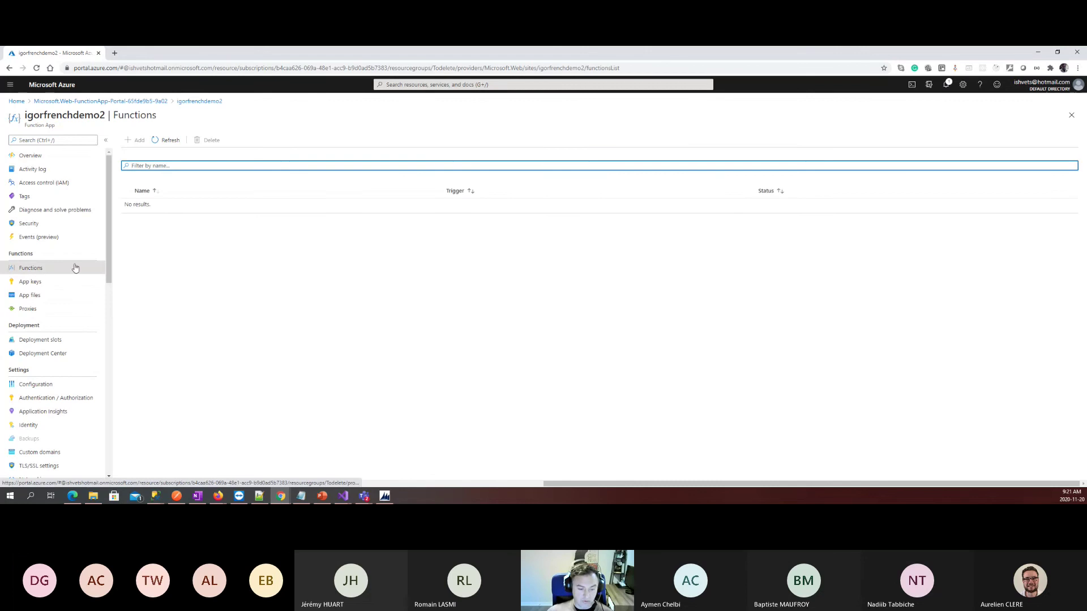
left_click(136, 141)
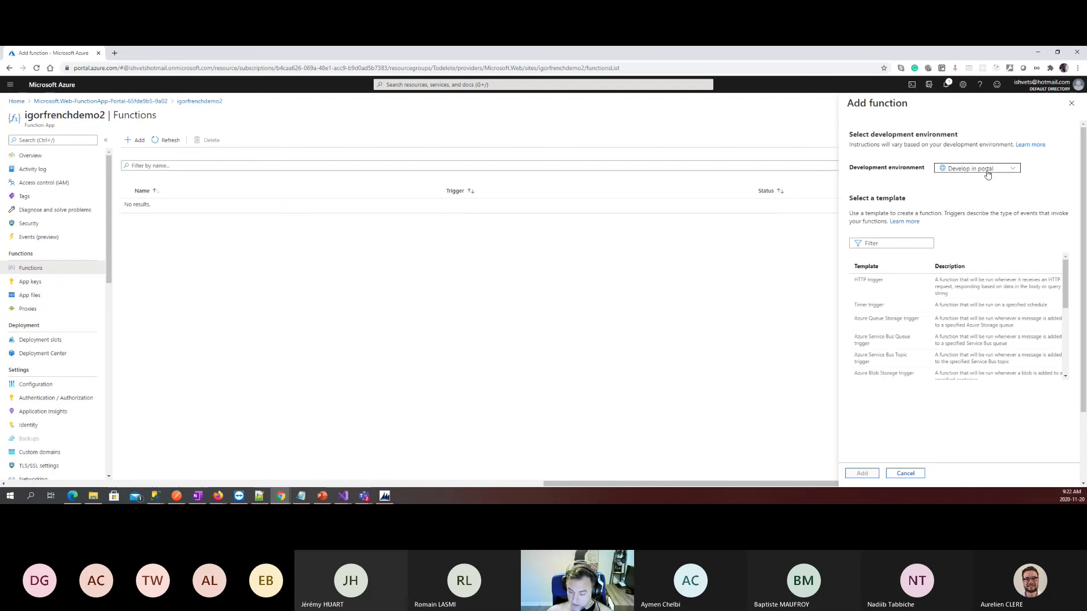
left_click(988, 175)
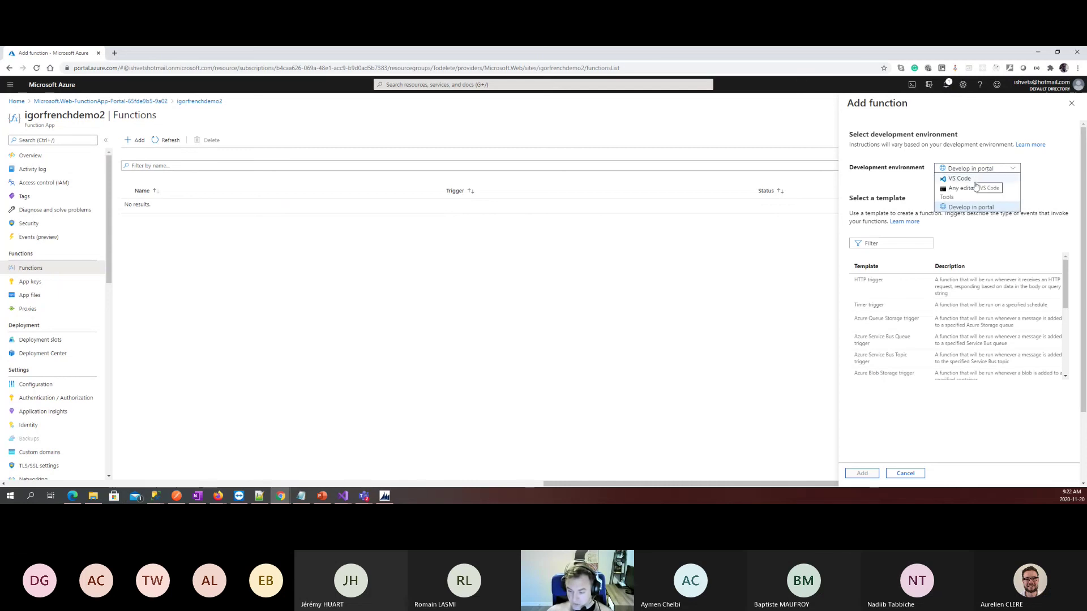
left_click(1036, 202)
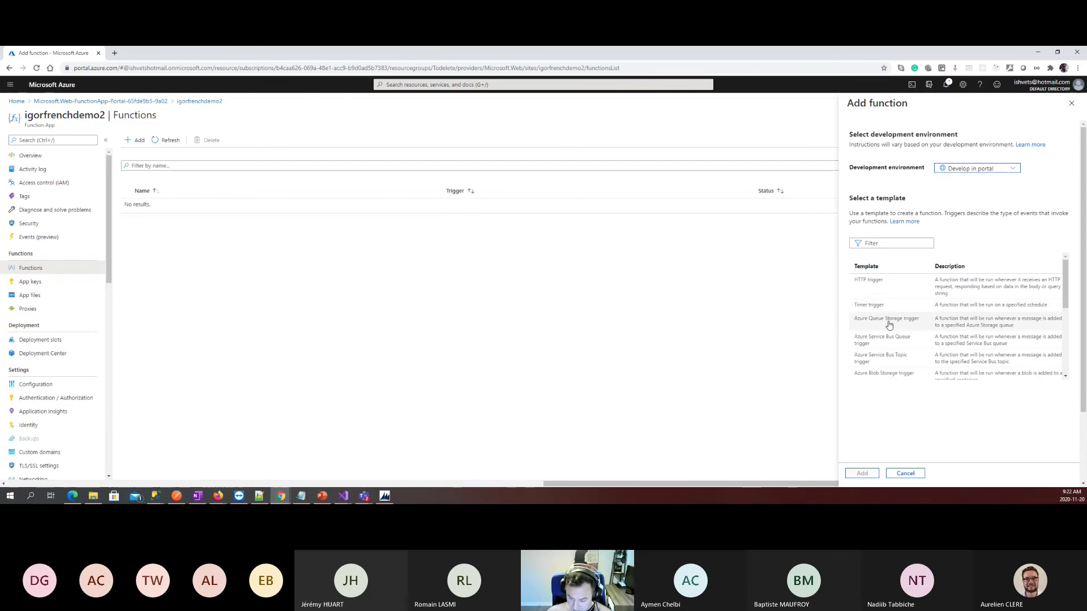
scroll(889, 326, "down", 4)
scroll(896, 337, "up", 5)
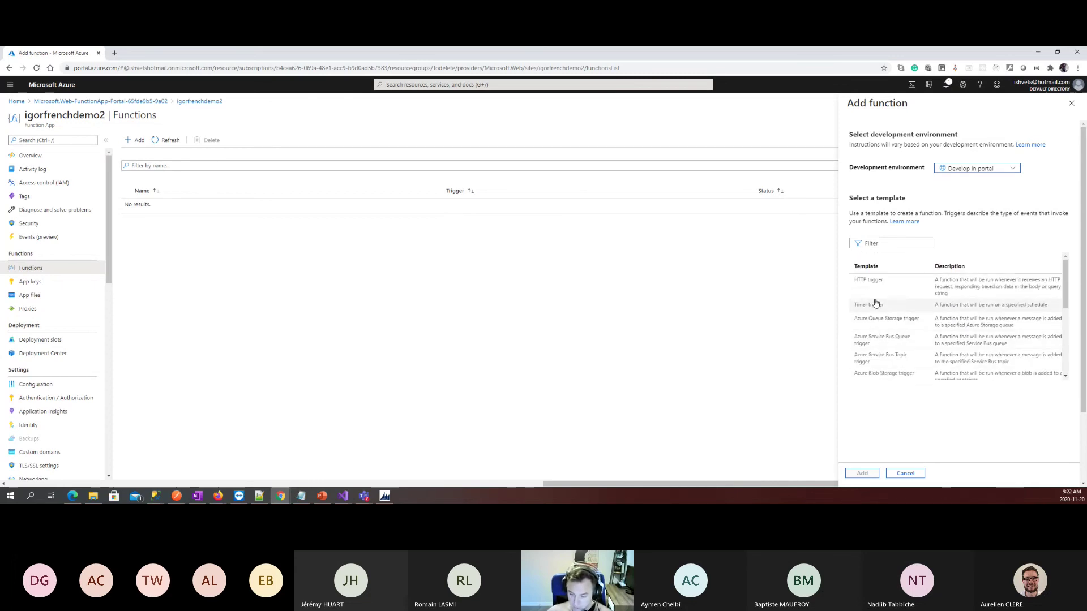
left_click(871, 282)
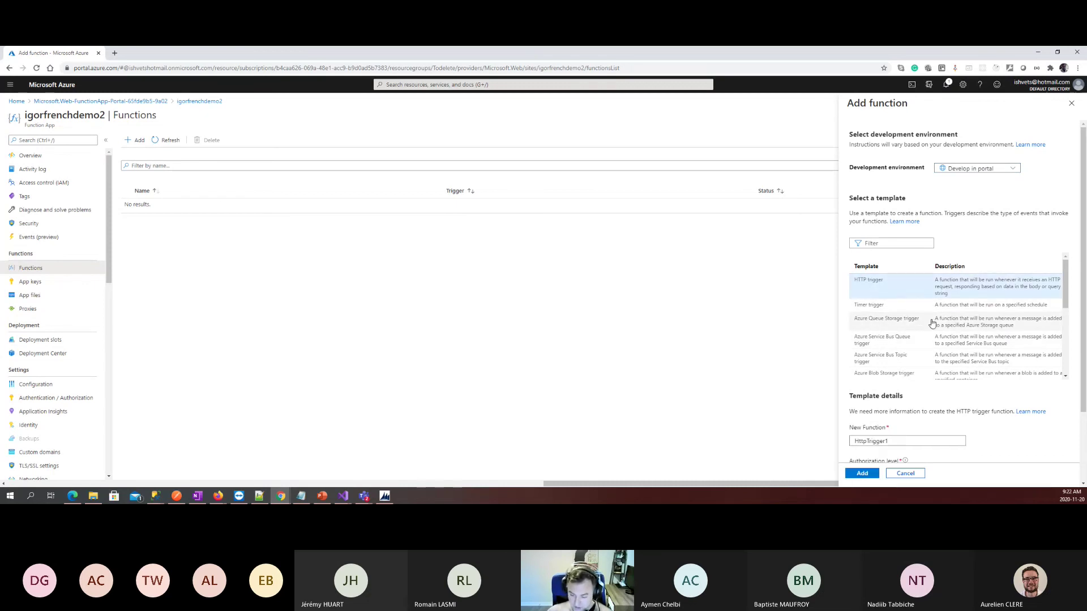
Name it HttpTriggerAccountUpdate2, keep Function authorization level, and create it
scroll(929, 328, "down", 1)
left_click(914, 444)
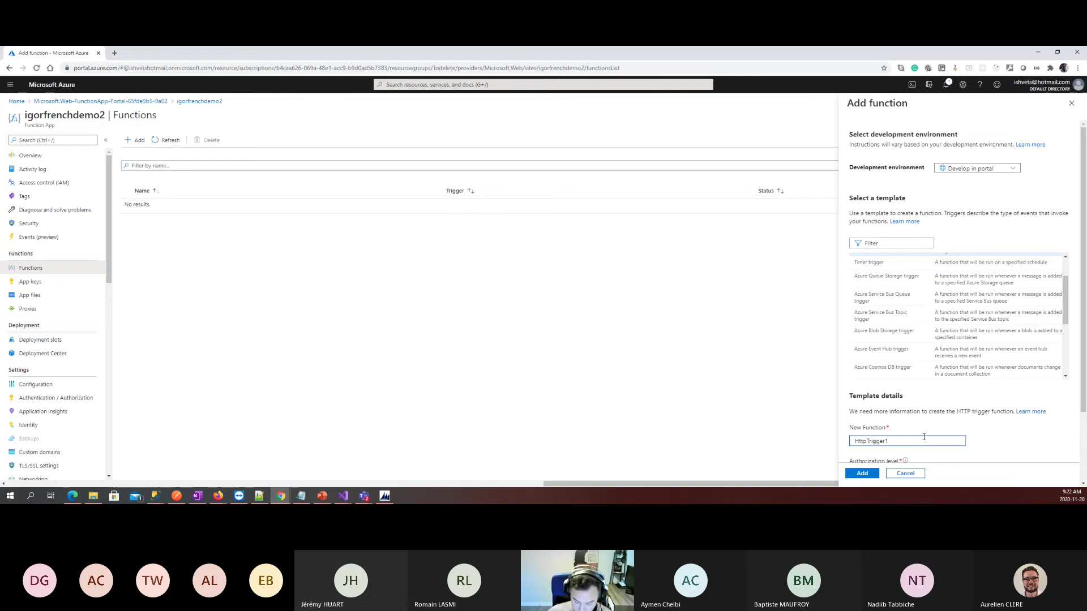
key("BackSpace")
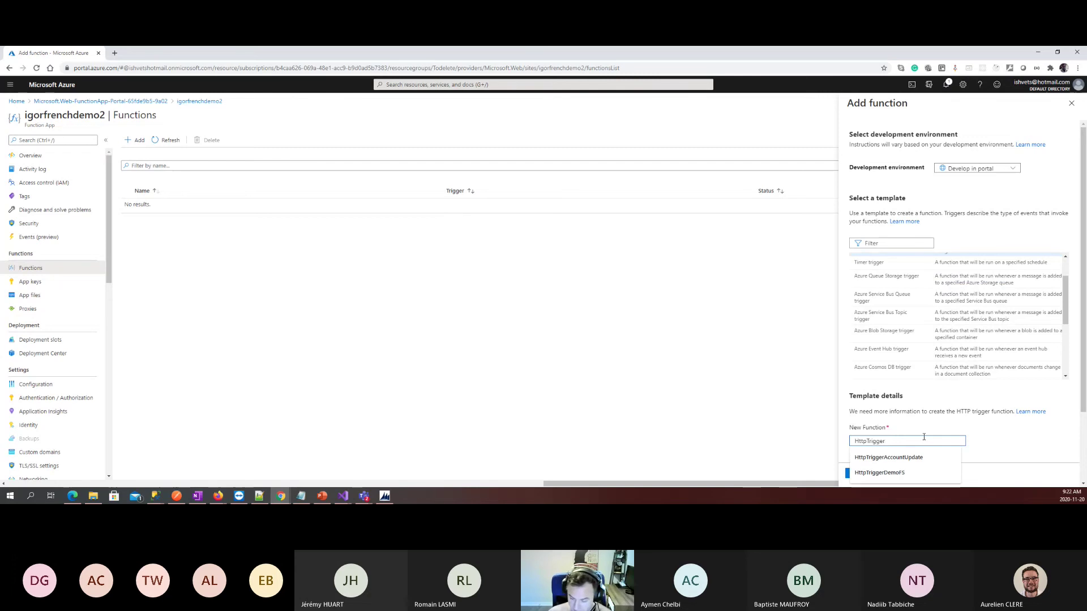
left_click(917, 456)
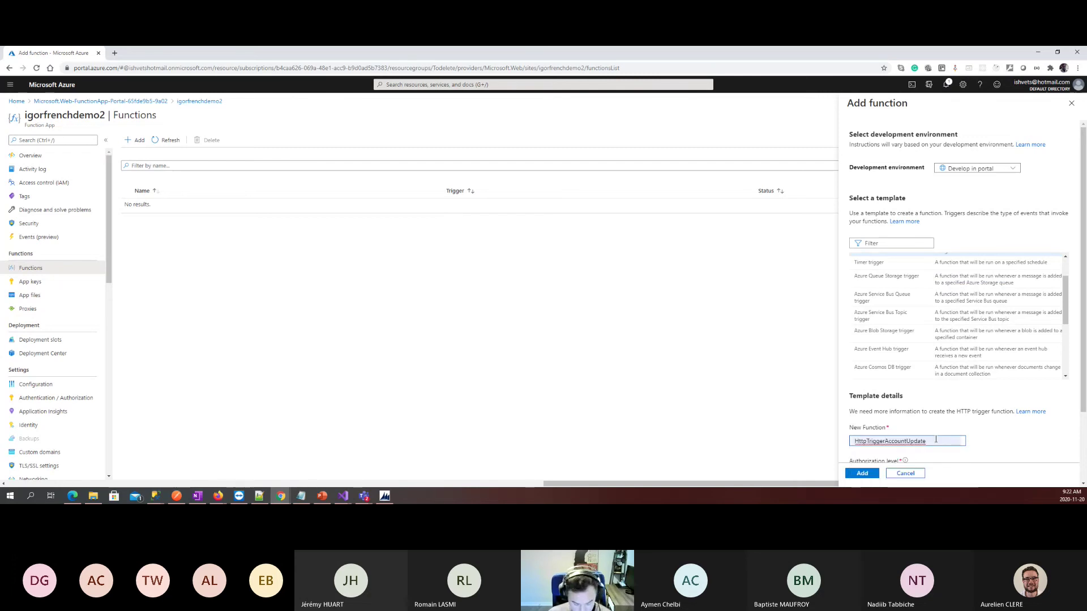
type("2")
scroll(1011, 450, "down", 2)
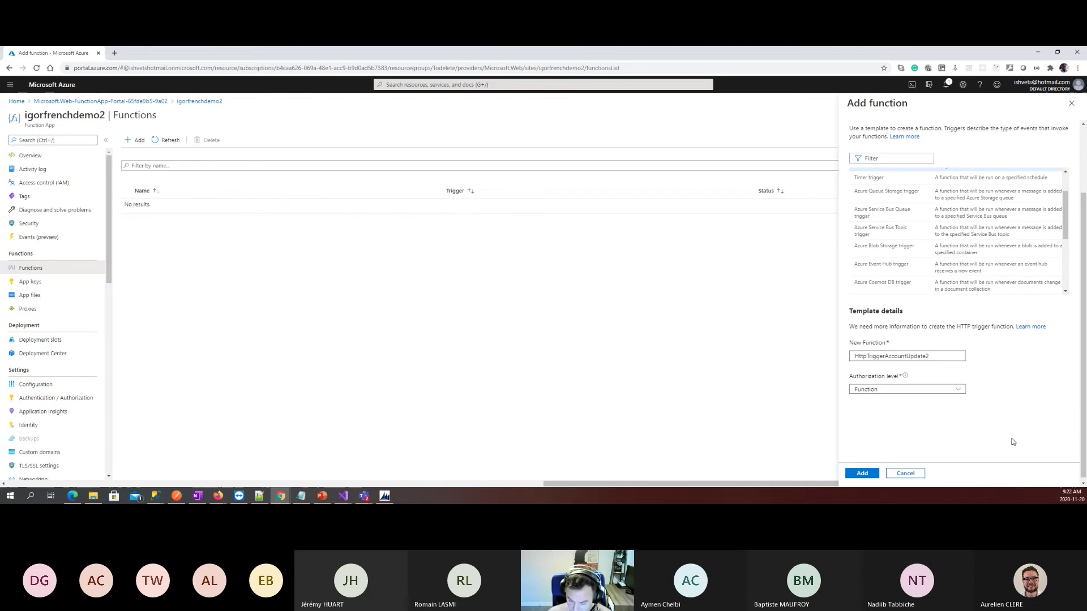
left_click(957, 391)
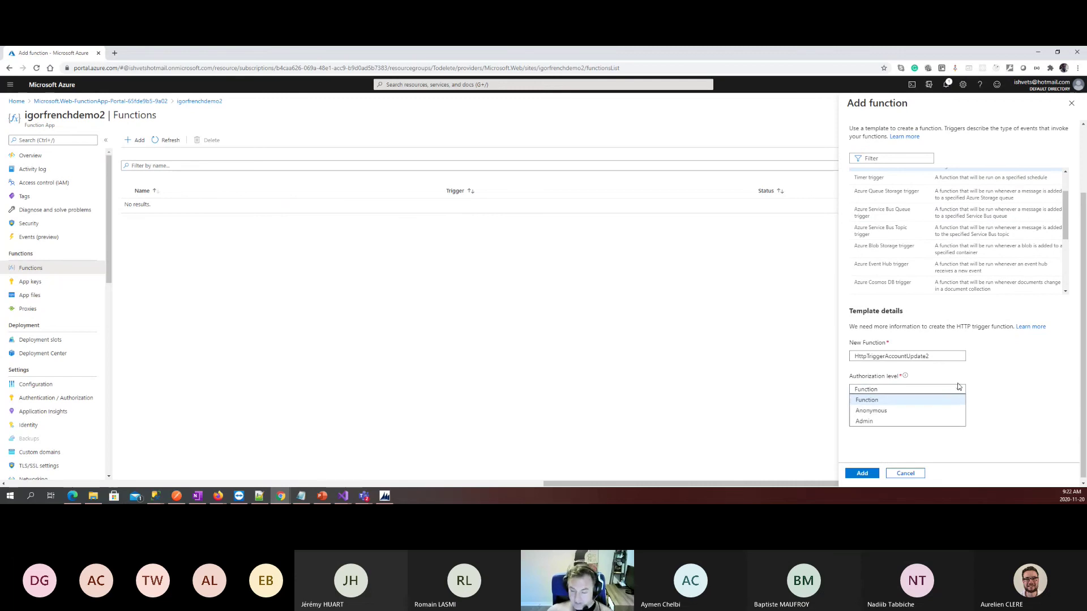
left_click(991, 387)
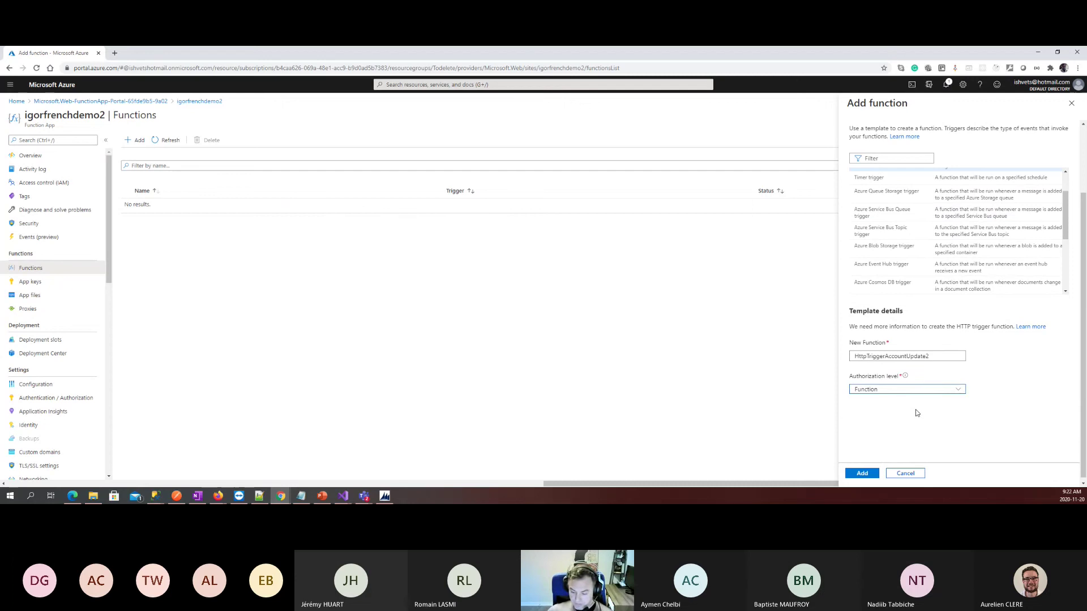
left_click(862, 474)
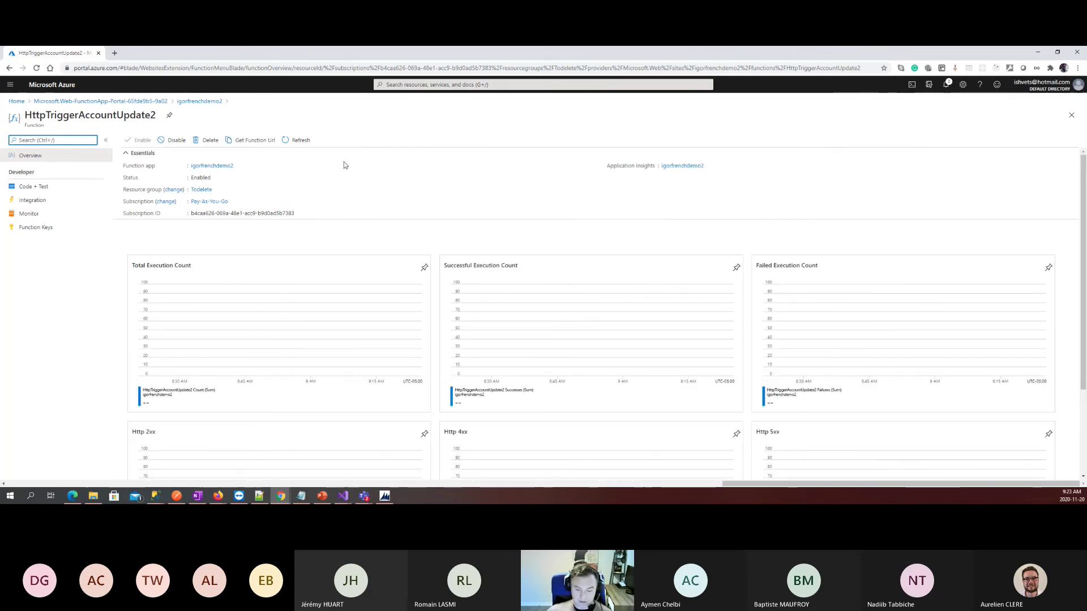
Walk through the default run.csx code, highlighting req uses and the line 16 name fallback
left_click(69, 187)
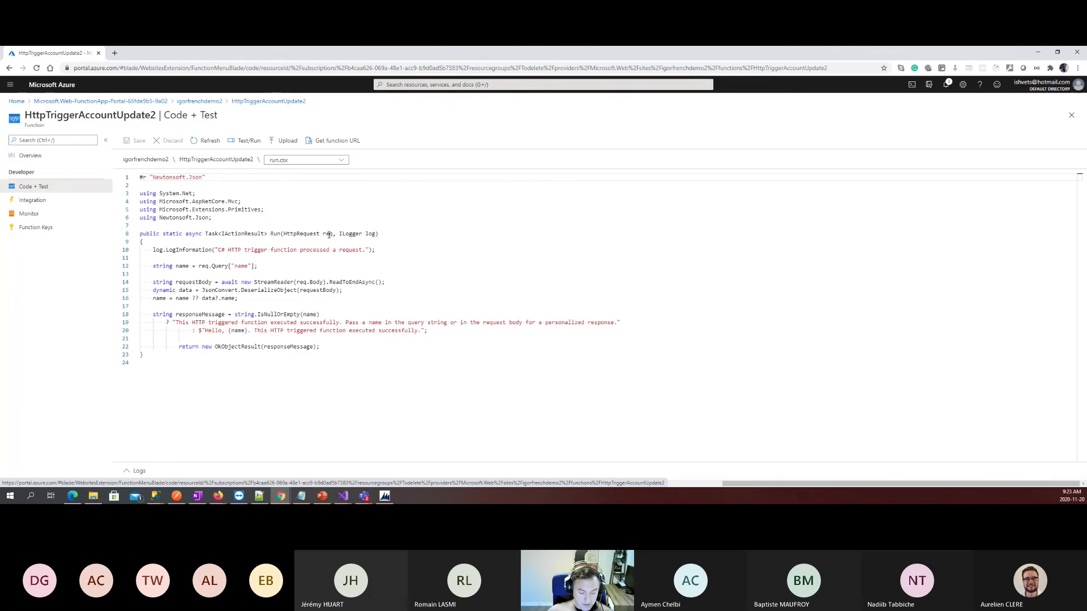
double_click(329, 234)
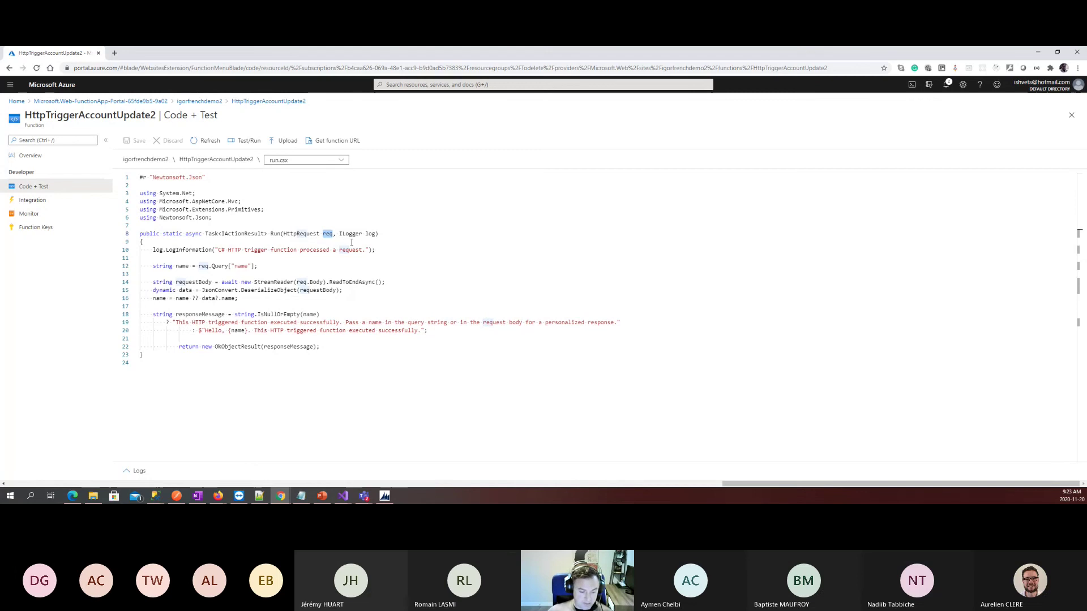
left_click(143, 242)
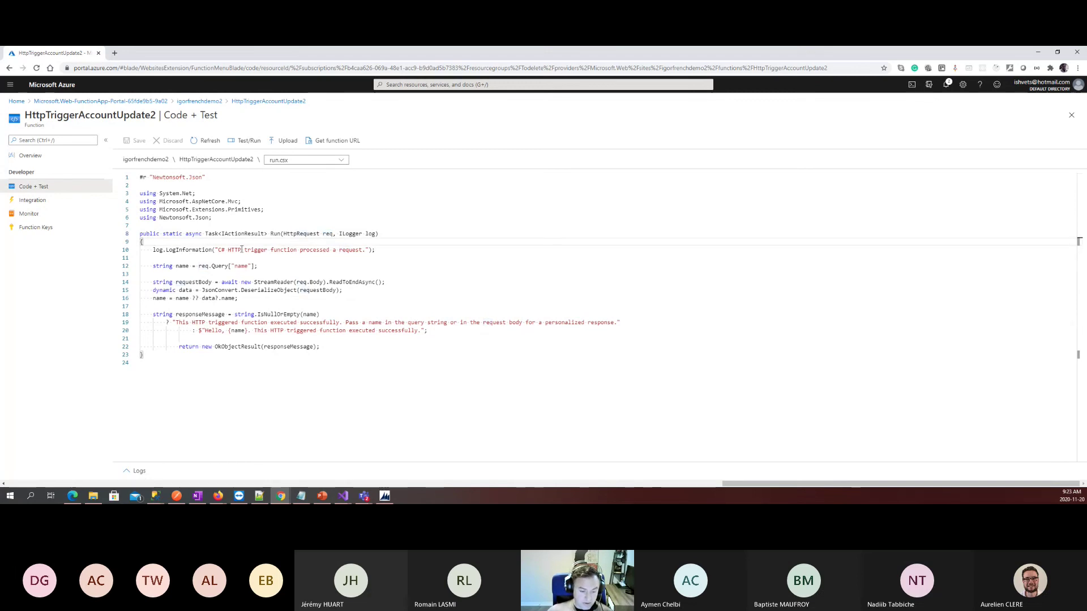
left_click(376, 250)
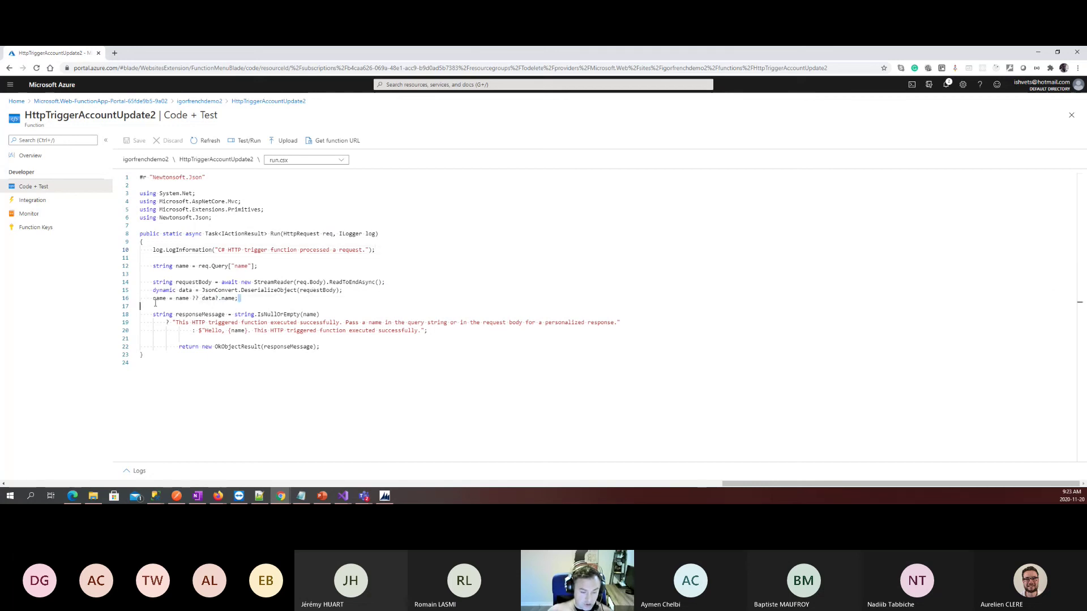
left_click_drag(241, 301, 153, 299)
left_click(174, 306)
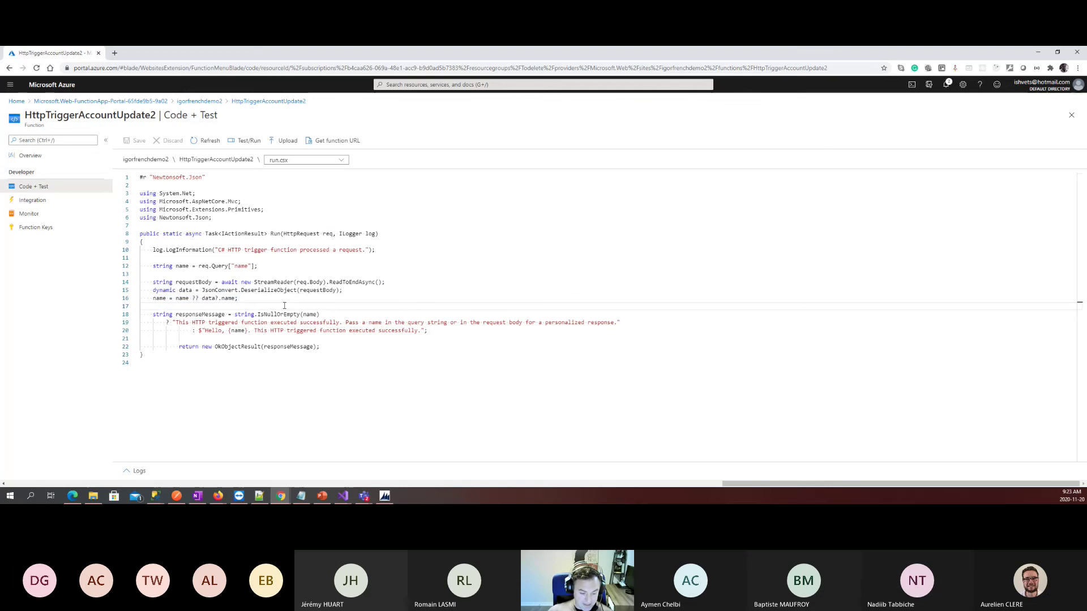
Test-run the function with the sample name body, then copy its URL and switch to Postman
left_click(246, 140)
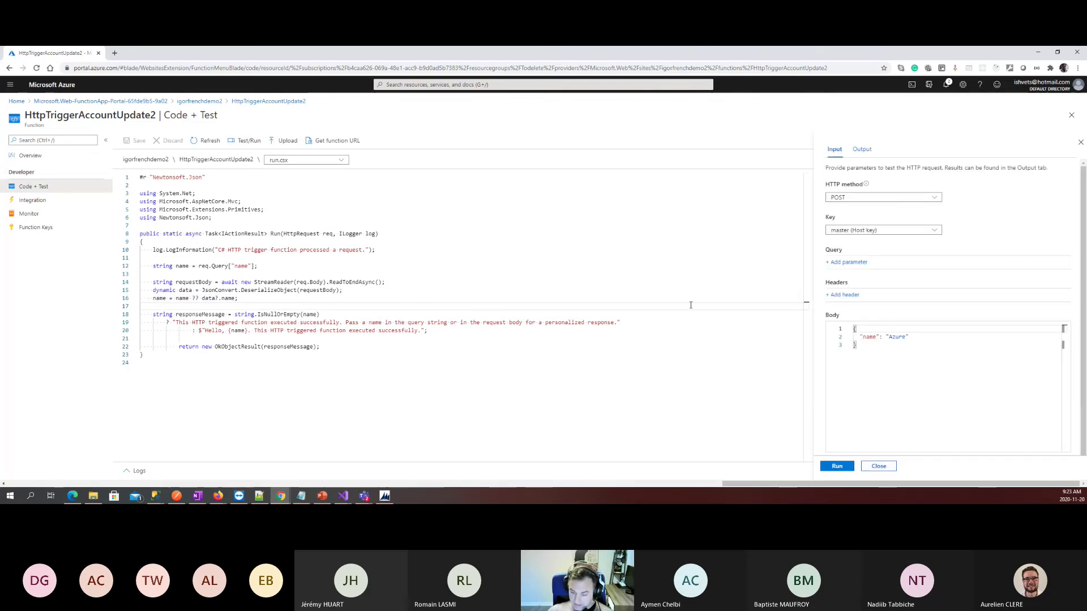
left_click(841, 467)
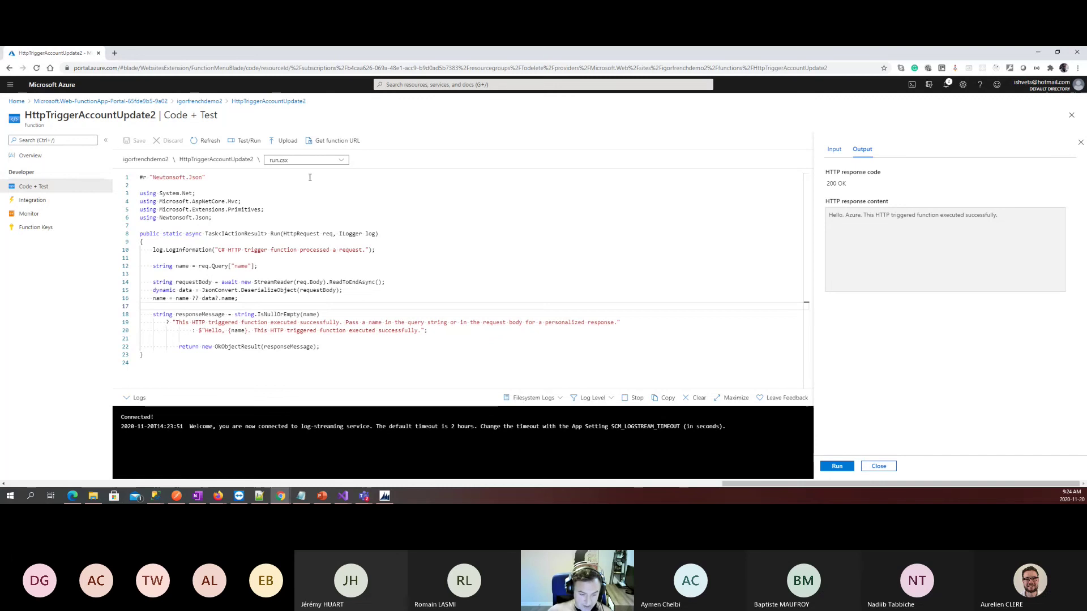
left_click(332, 141)
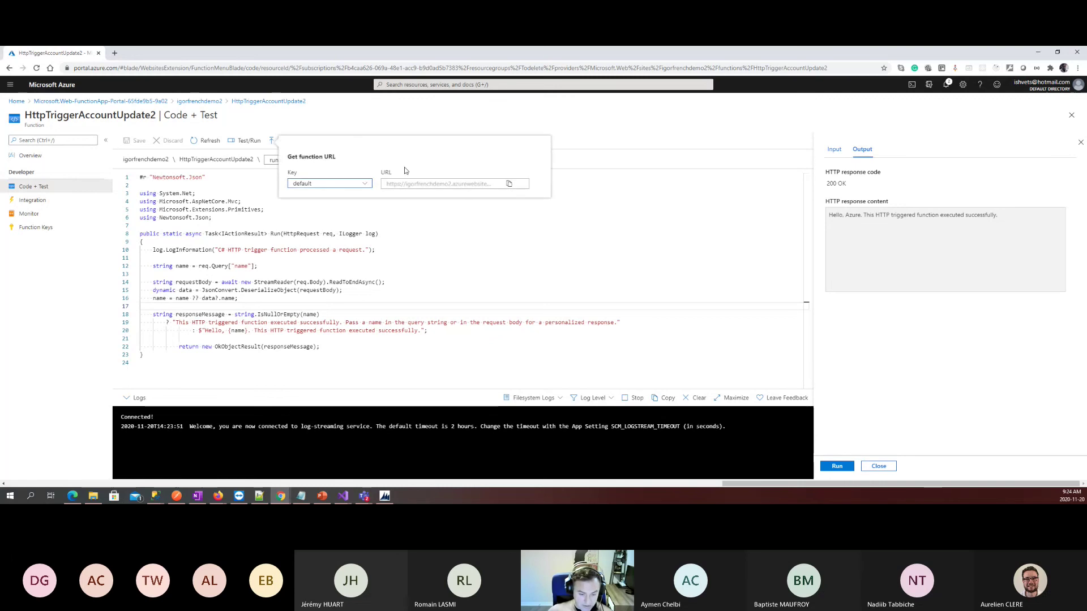
left_click(509, 183)
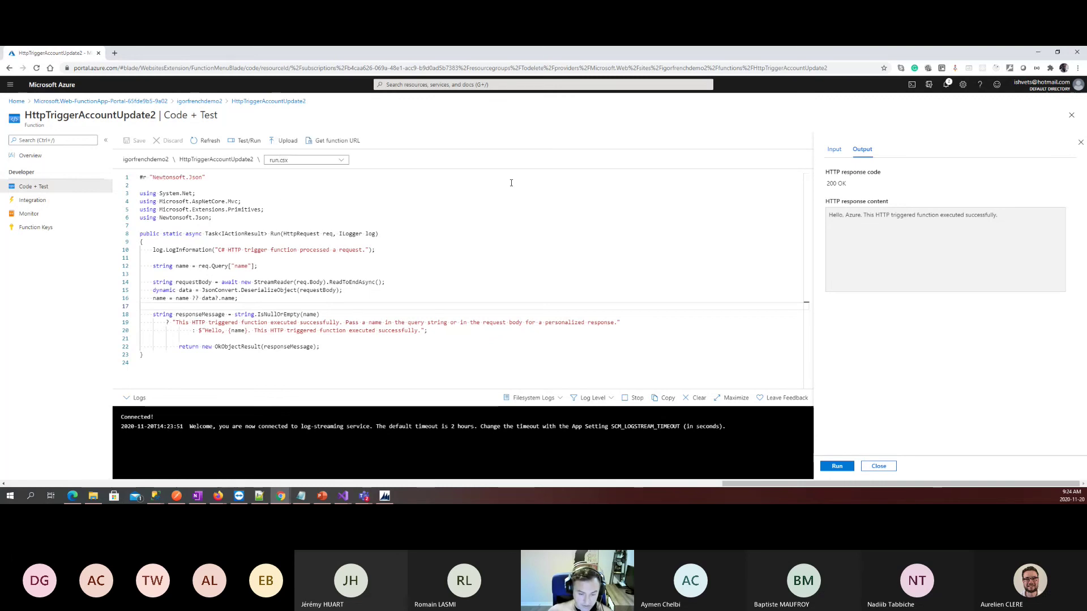
left_click(177, 496)
Paste the function URL into the request and give it a raw JSON body with name 'Hello France'
left_click(582, 145)
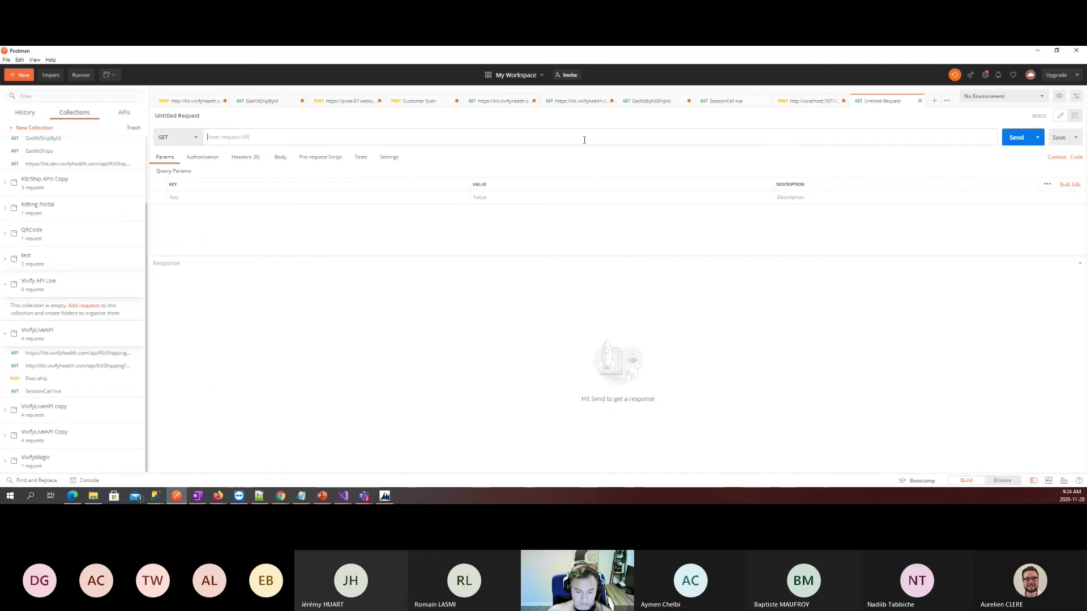
key("ctrl+v")
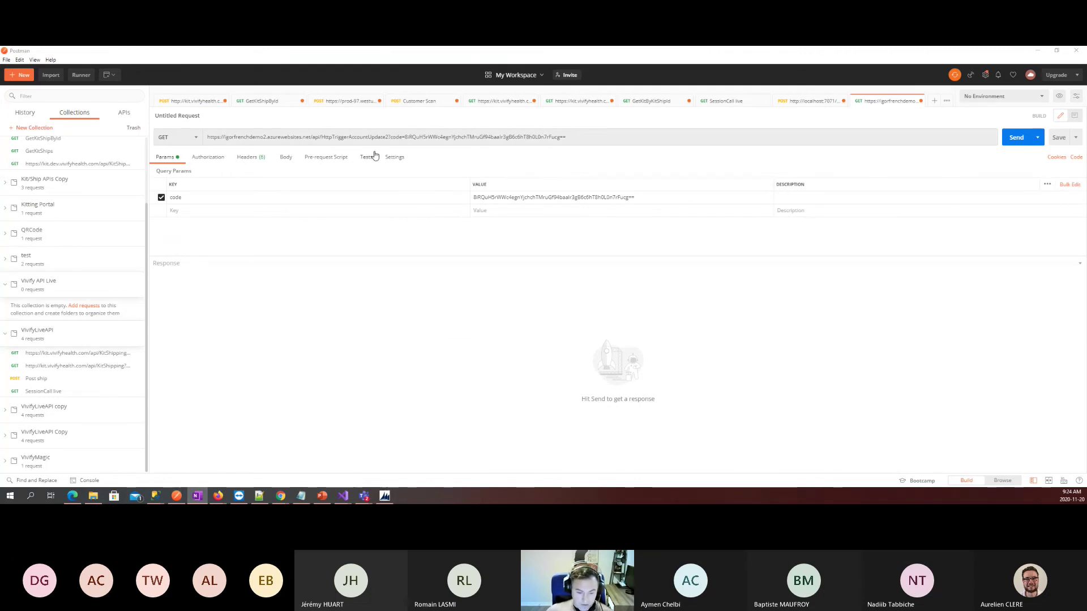
left_click(286, 158)
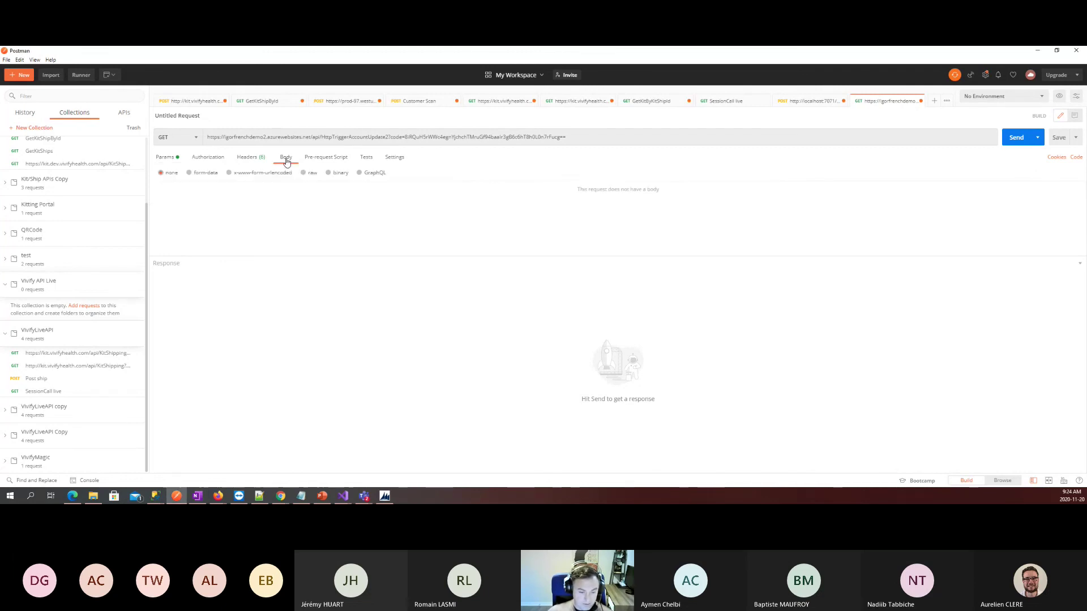
left_click(304, 174)
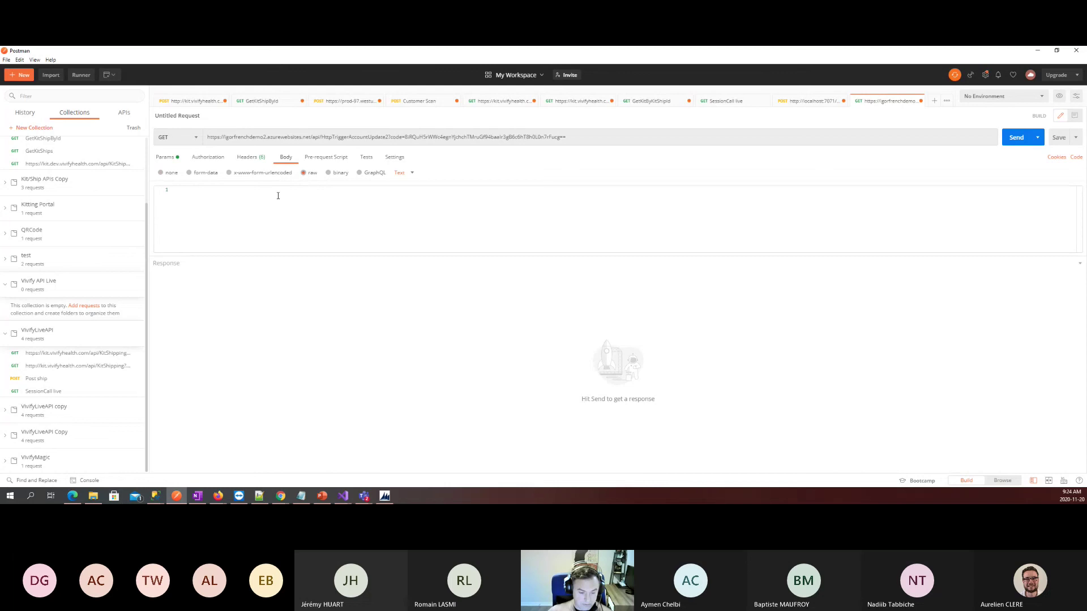
type("{")
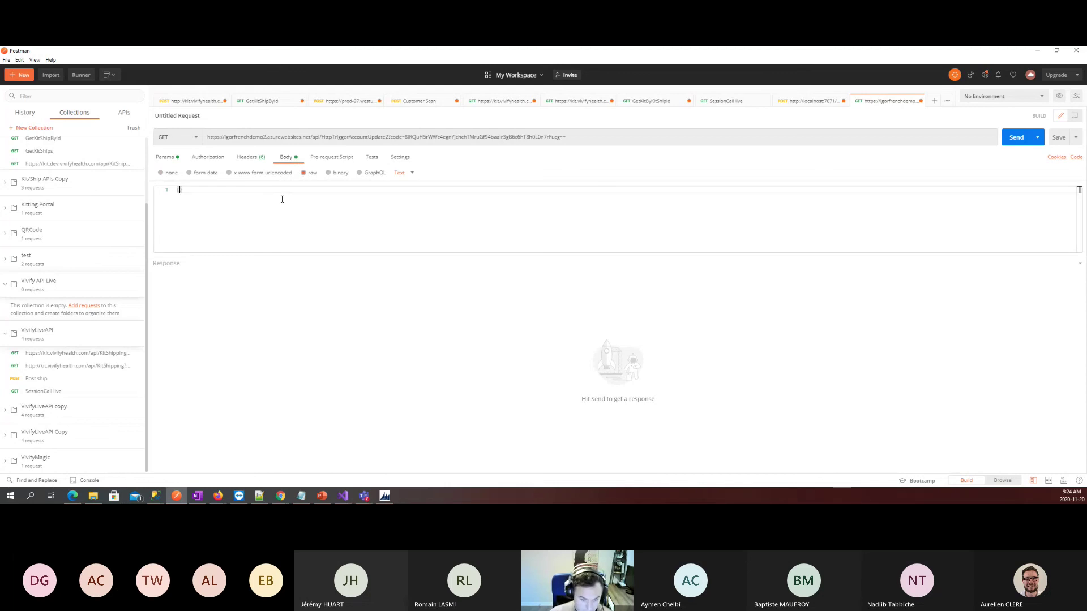
left_click(404, 173)
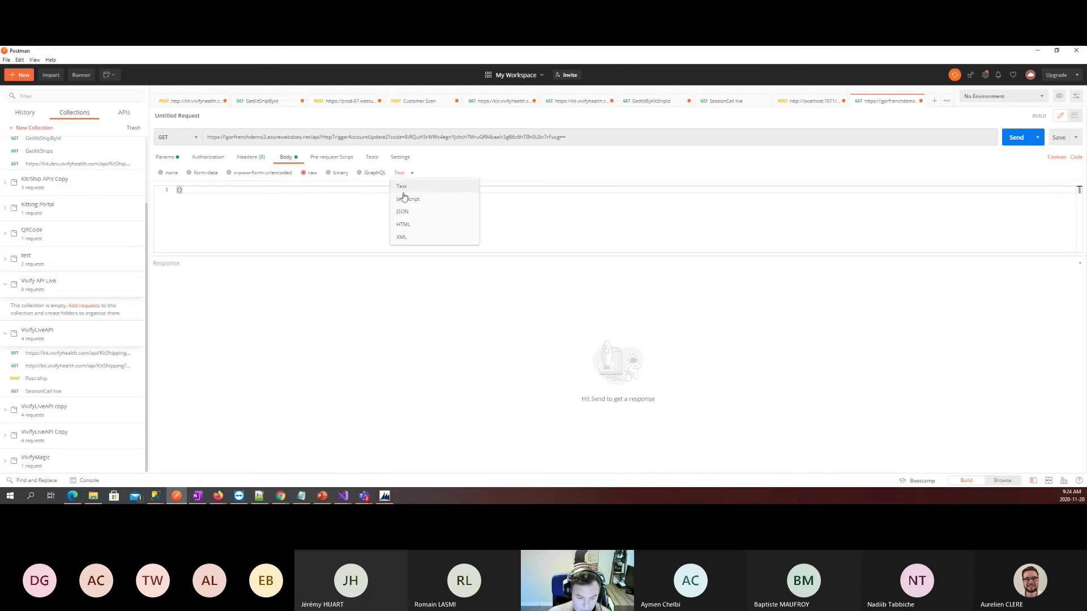
left_click(402, 211)
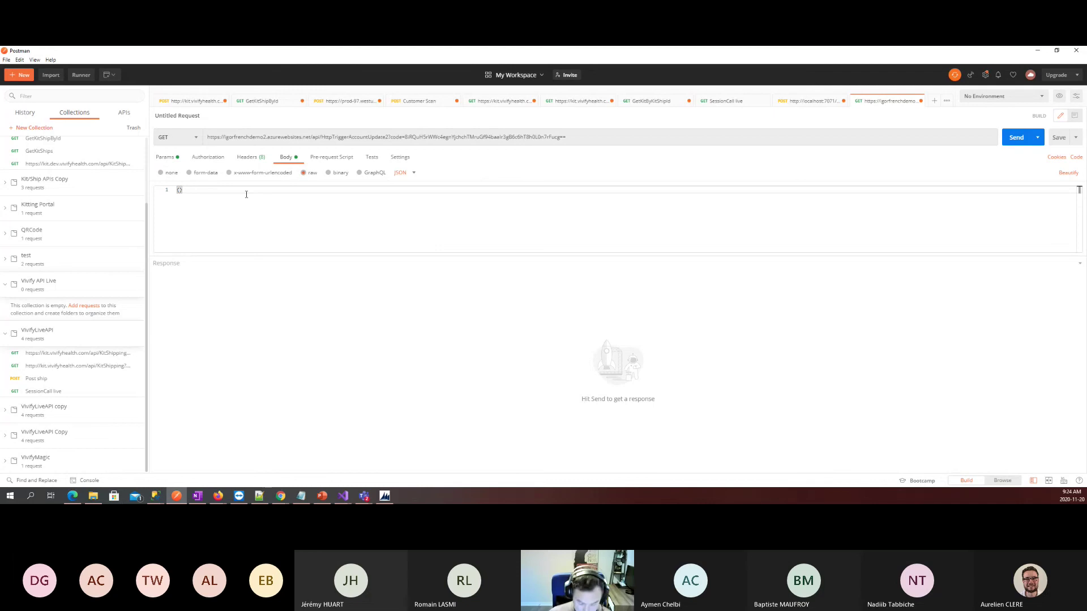
key("Return")
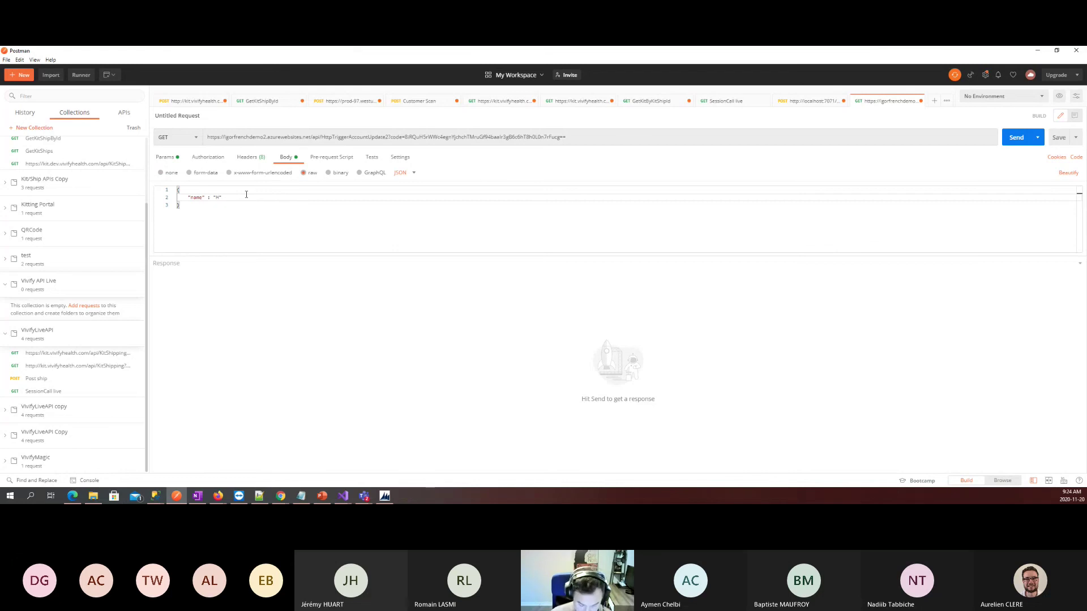
type("lo France\"")
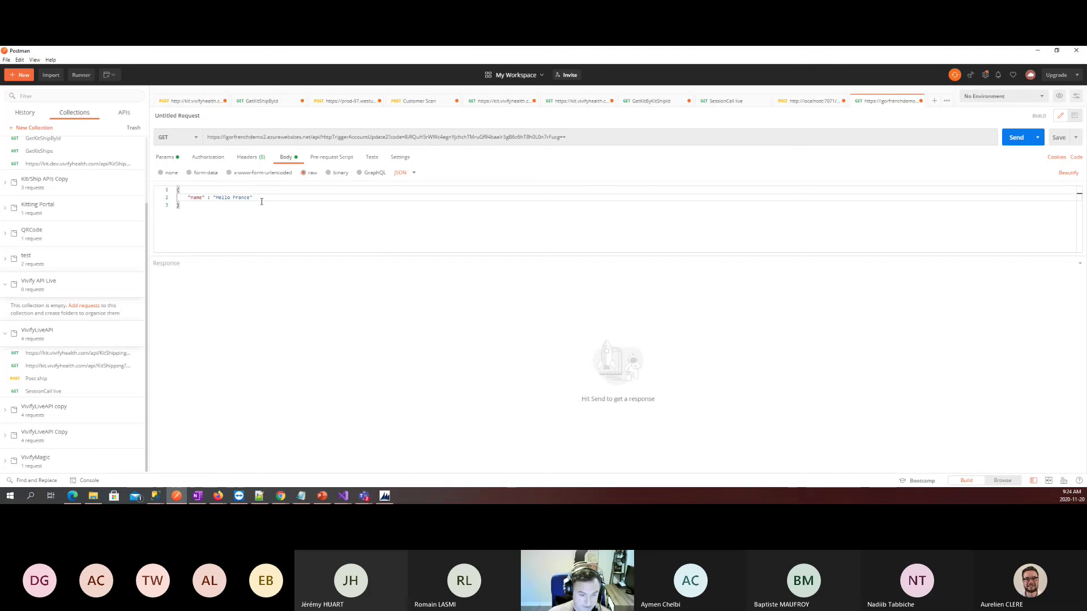
left_click(309, 204)
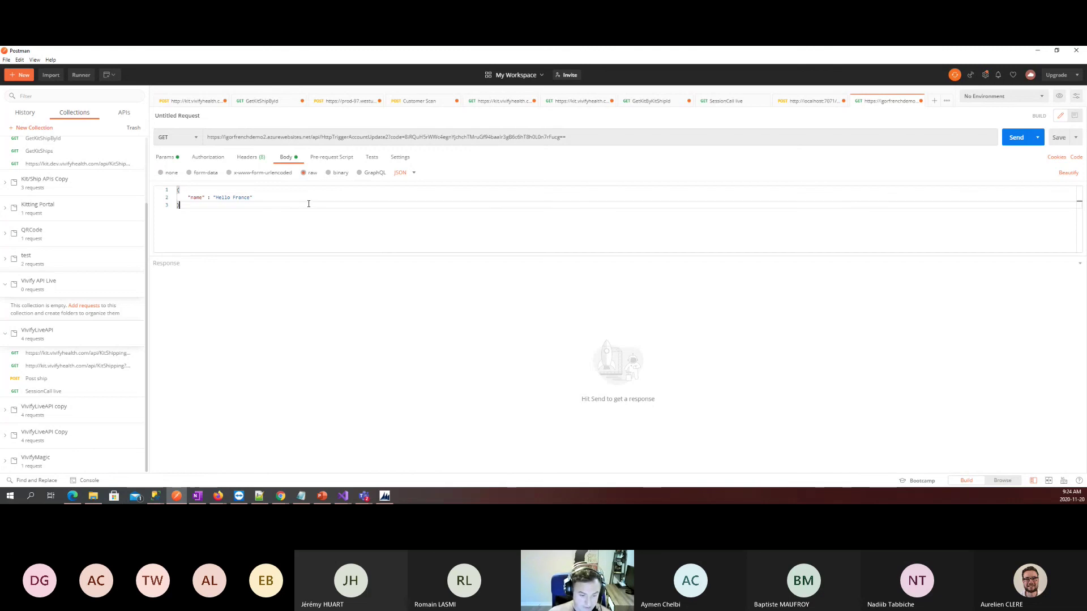
Send the request, select the 'Hello, Hello France' response, and show the query parameters
left_click(1014, 138)
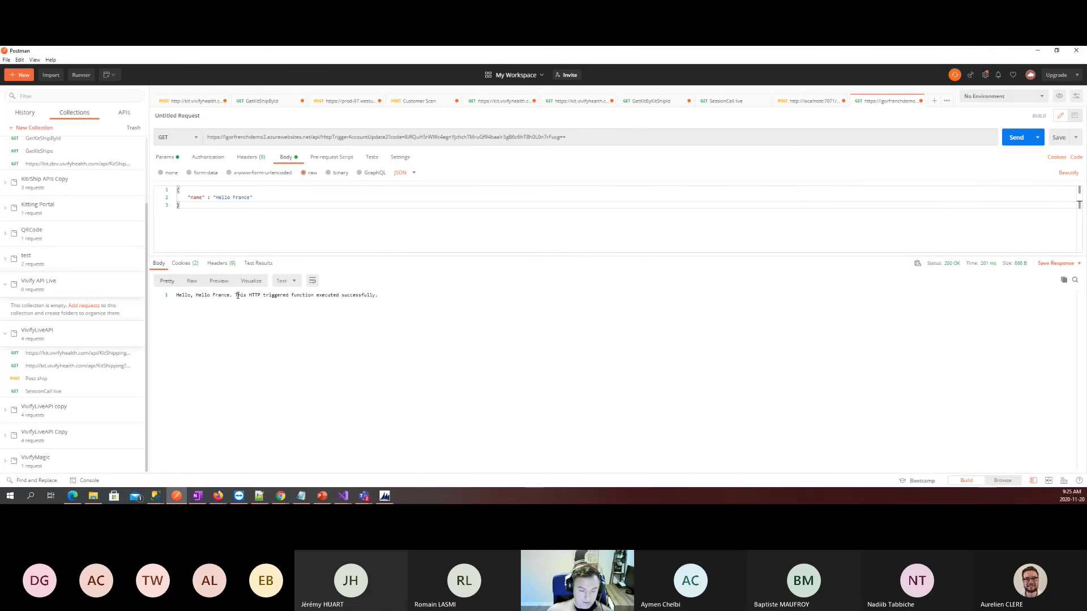
left_click_drag(235, 295, 175, 298)
left_click(270, 301)
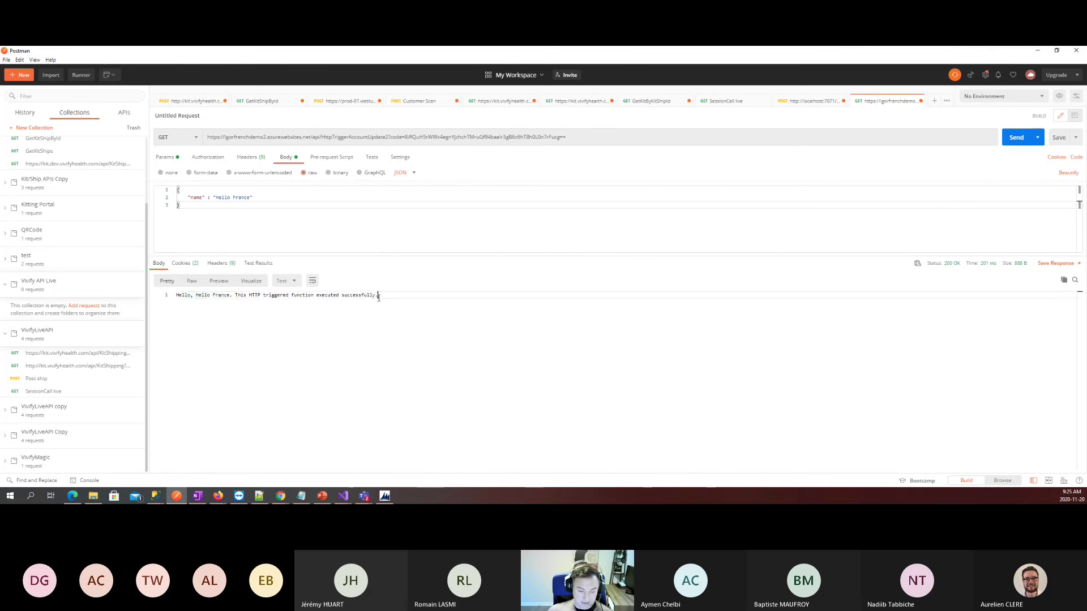
left_click(175, 295, "shift")
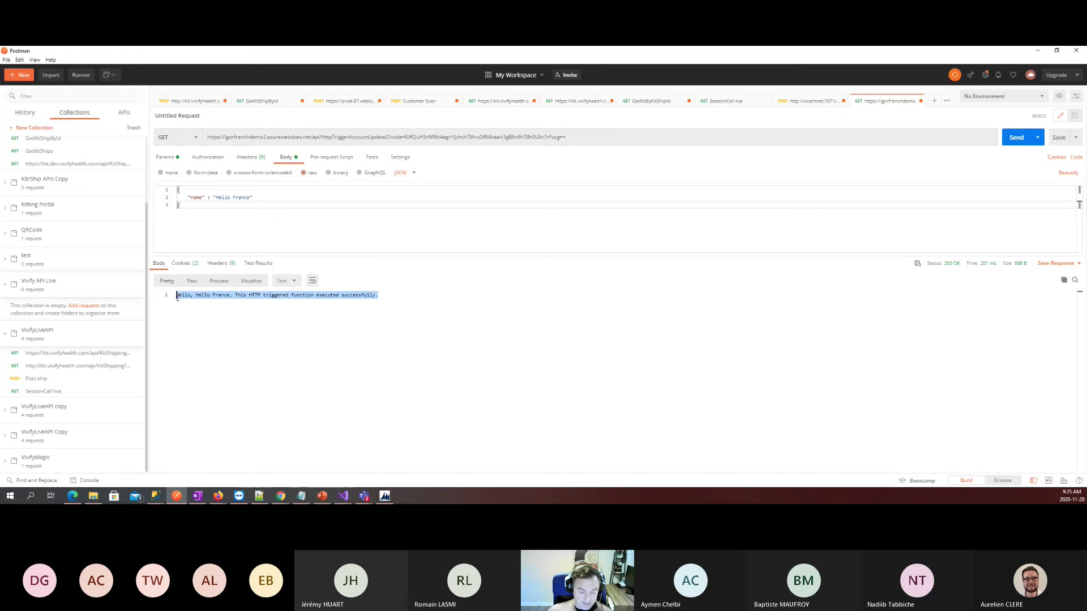
left_click(165, 159)
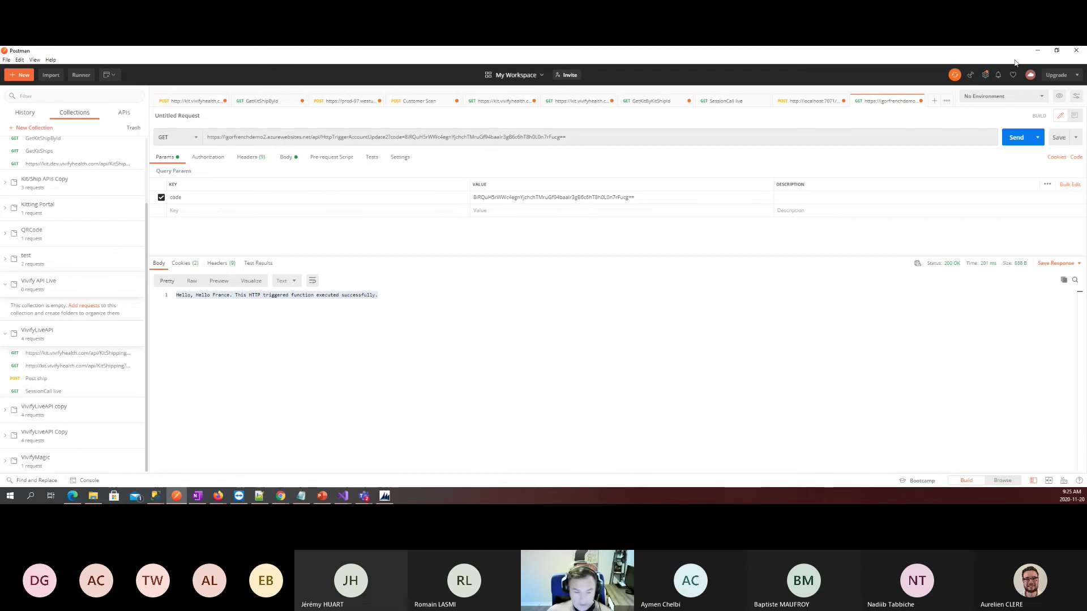
Back in Azure, replace the run.csx code with the pasted 13-line function and save
left_click(1036, 51)
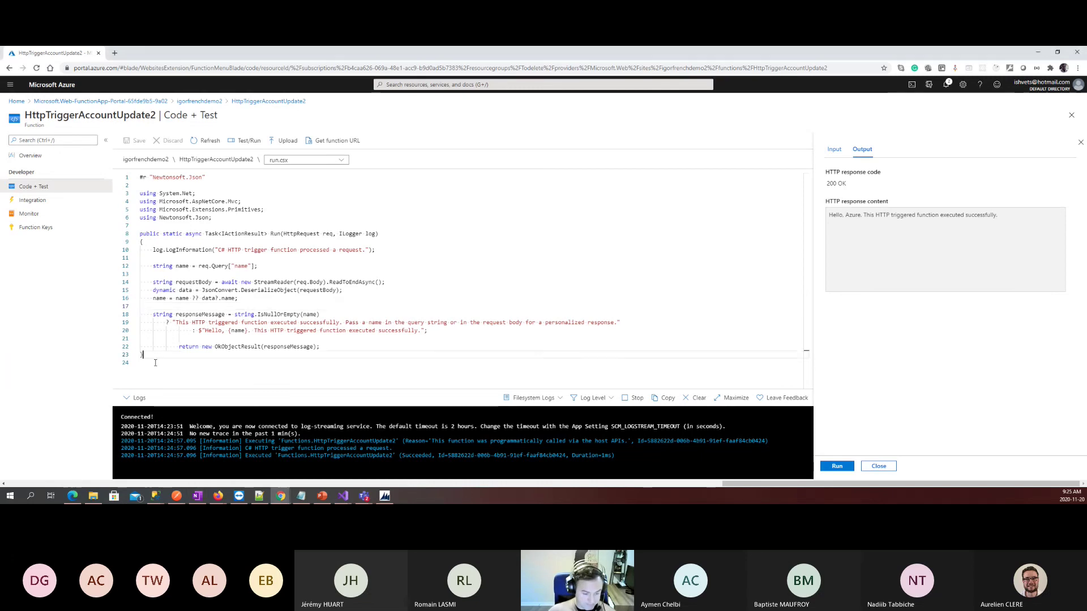
left_click_drag(145, 355, 140, 226)
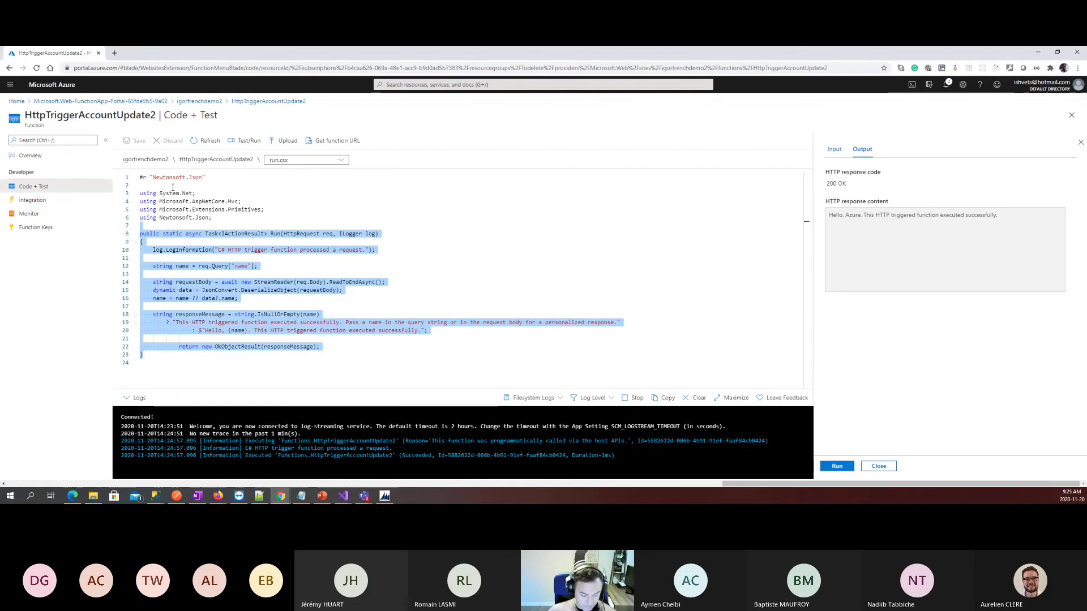
key("ctrl+a")
key("ctrl+v")
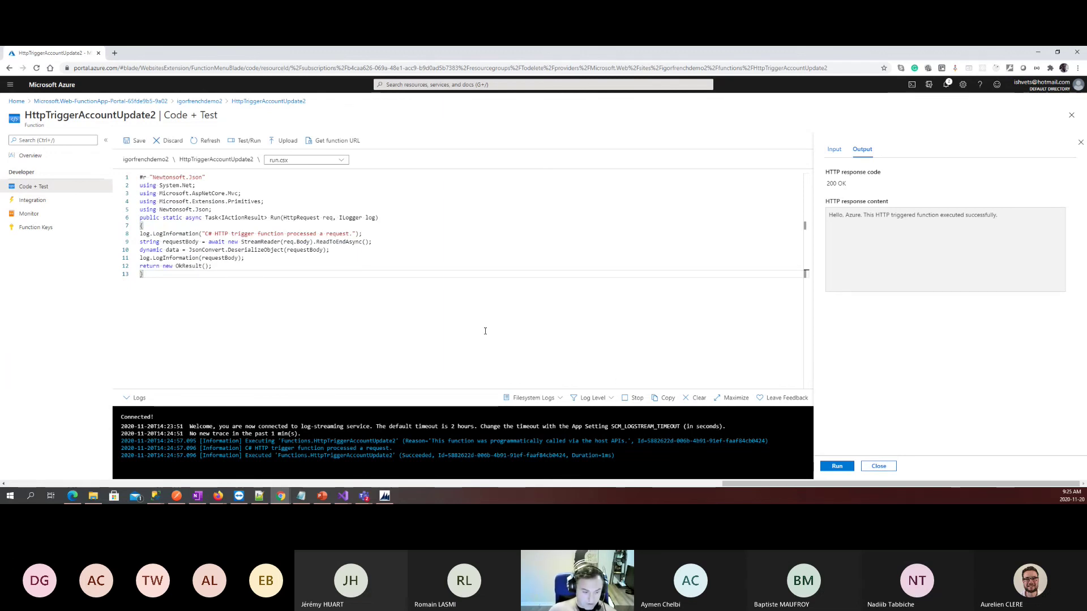
left_click(133, 143)
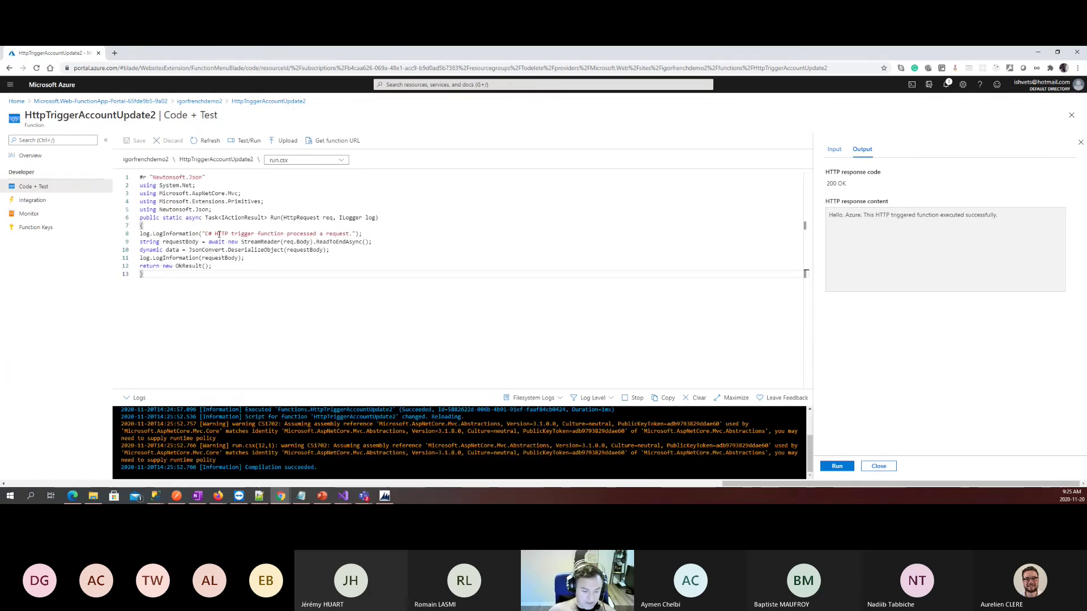
Review the new code, highlighting lines 7 to 9 and every use of requestBody
mouse_move(144, 226)
left_mouse_down()
mouse_move(372, 241)
mouse_move(137, 246)
left_mouse_up()
left_click(143, 226)
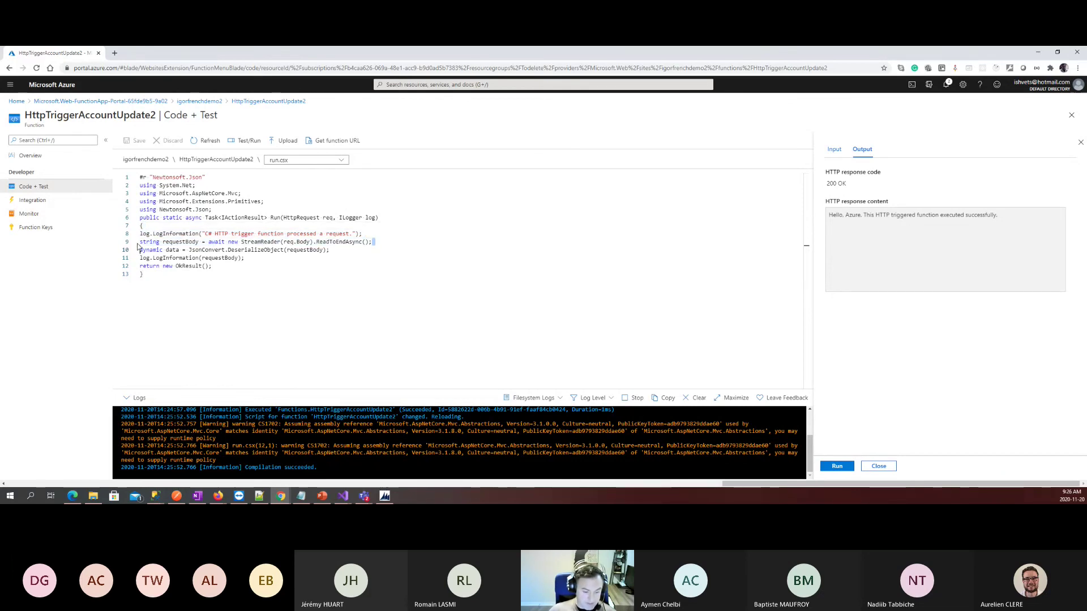
double_click(218, 258)
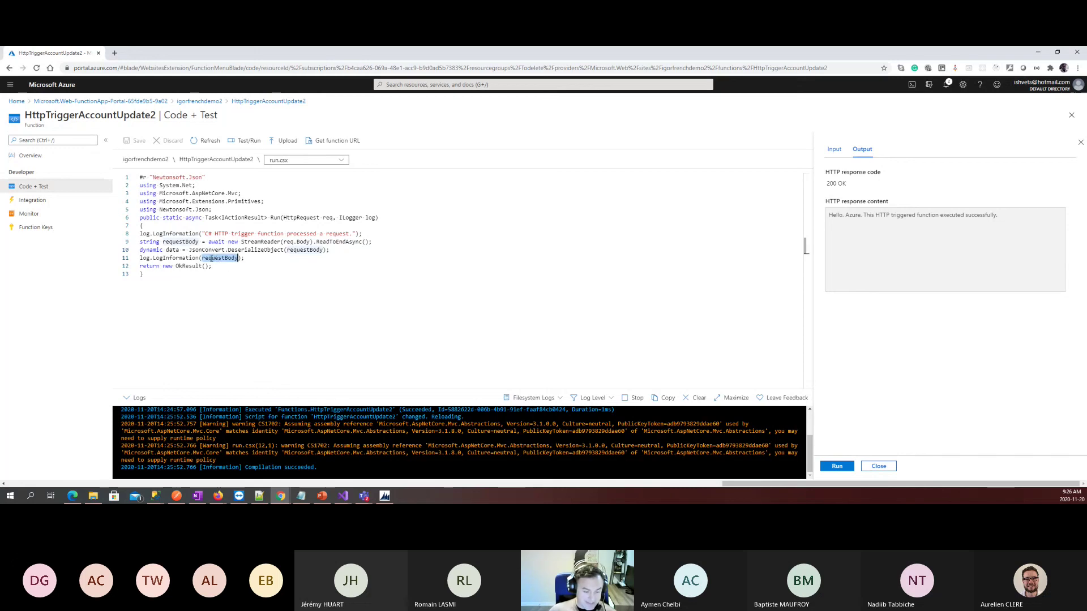
left_click(286, 281)
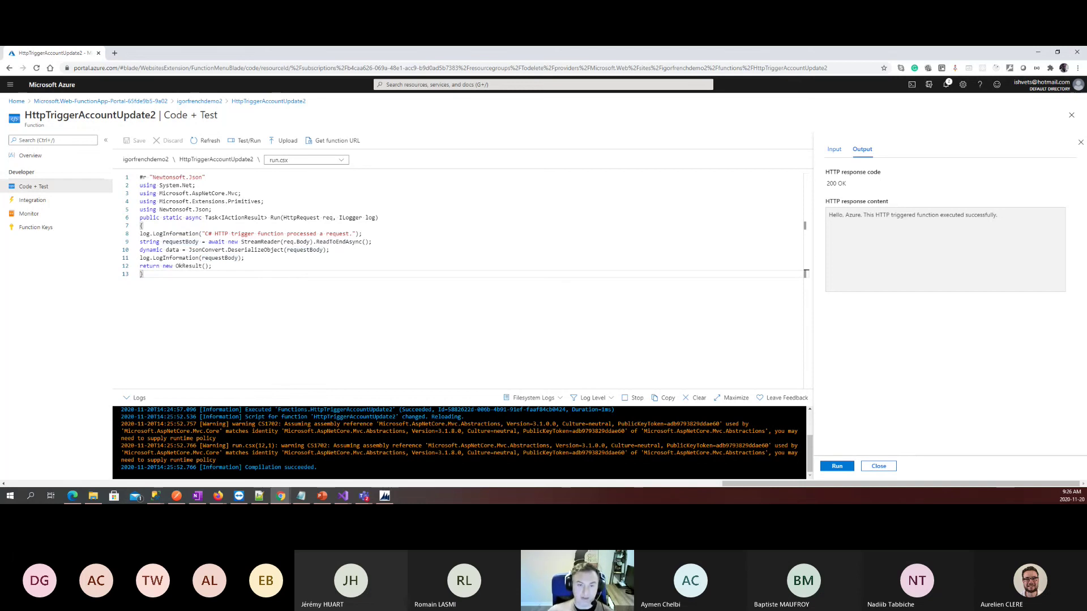
Copy the function URL from Azure and open Notepad maximized
left_click(336, 142)
left_click(511, 187)
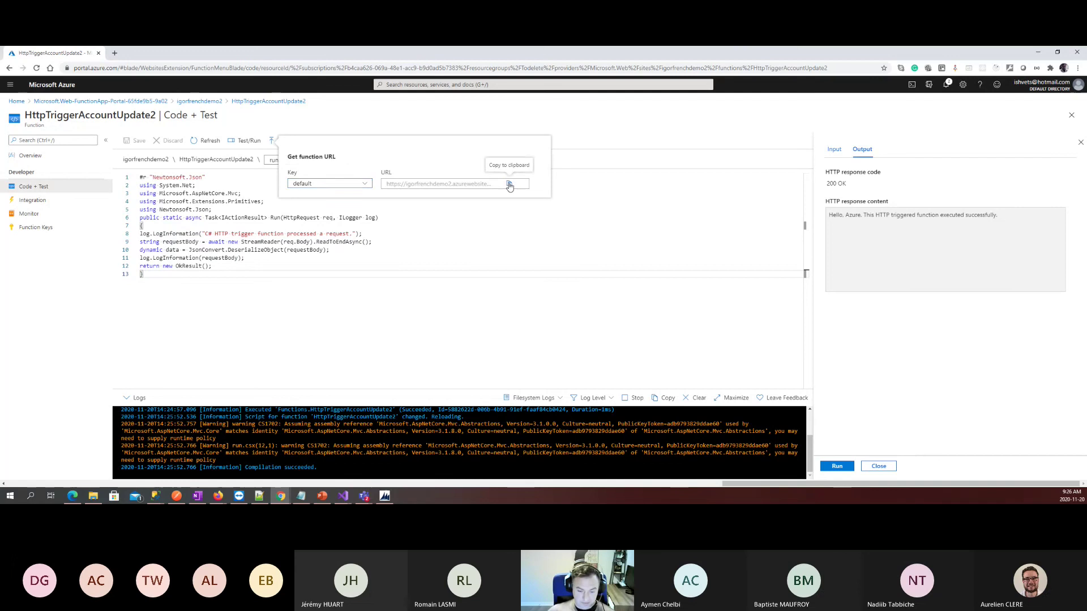
left_click(468, 205)
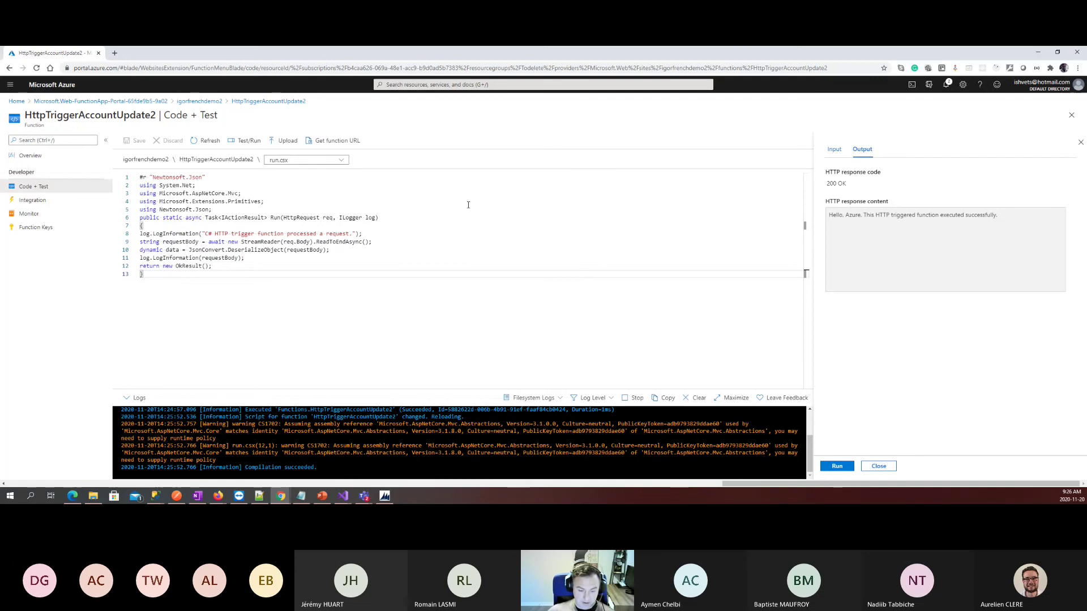
left_click(31, 496)
type("note")
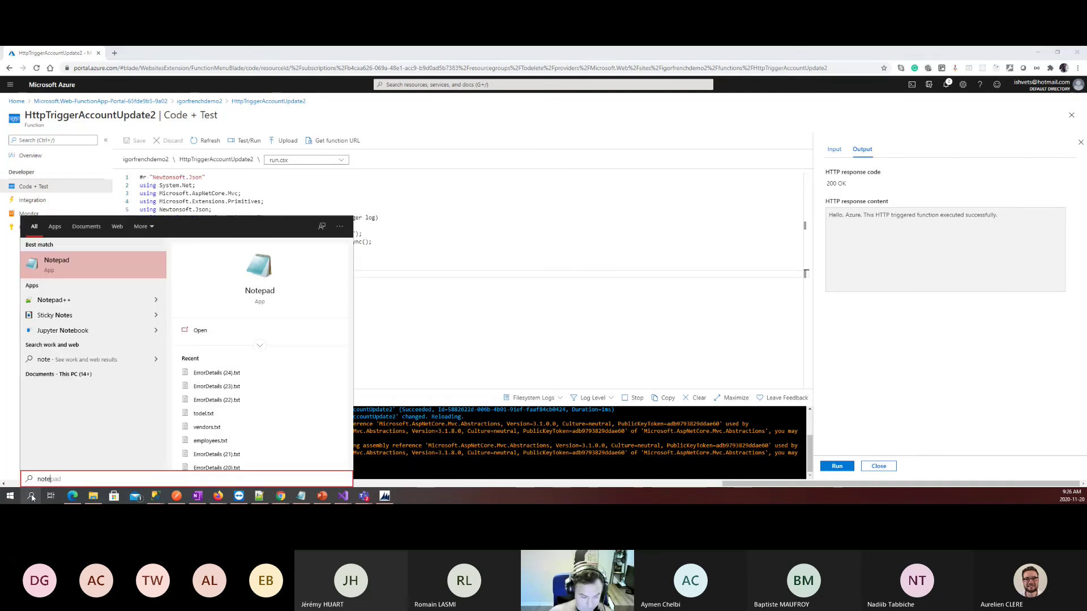
key("Return")
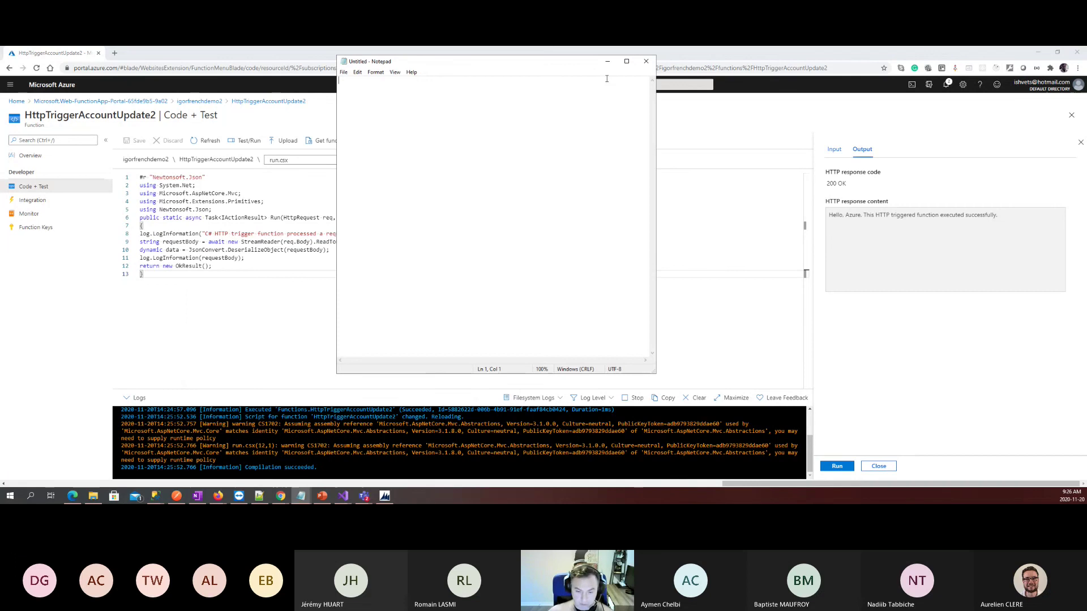
left_click(626, 62)
Paste the URL into Notepad, moving the ?code= key onto its own line and selecting it
key("ctrl+v")
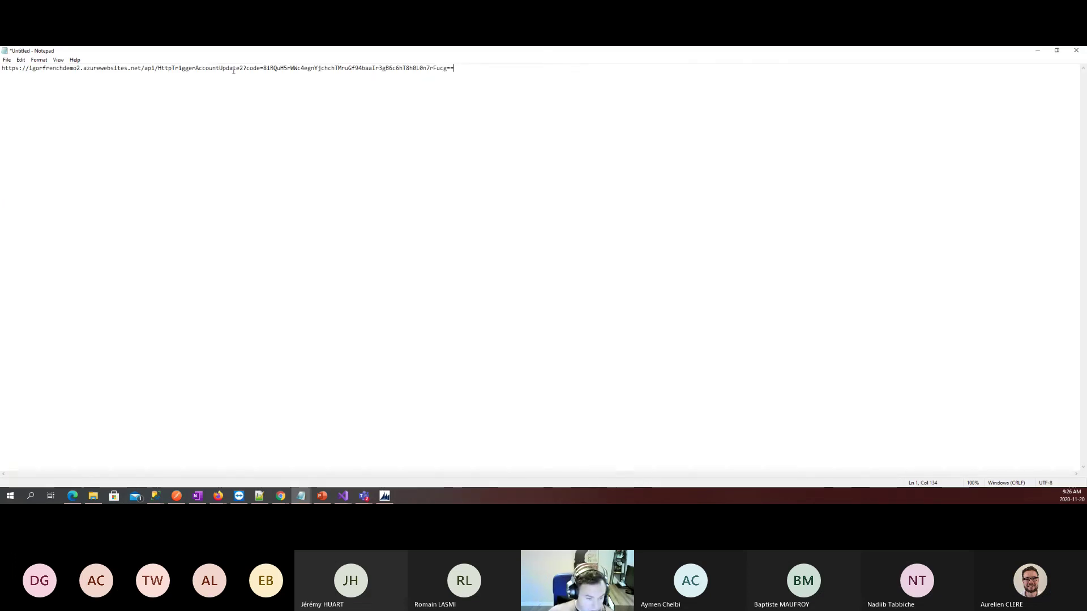
left_click_drag(241, 68, 67, 69)
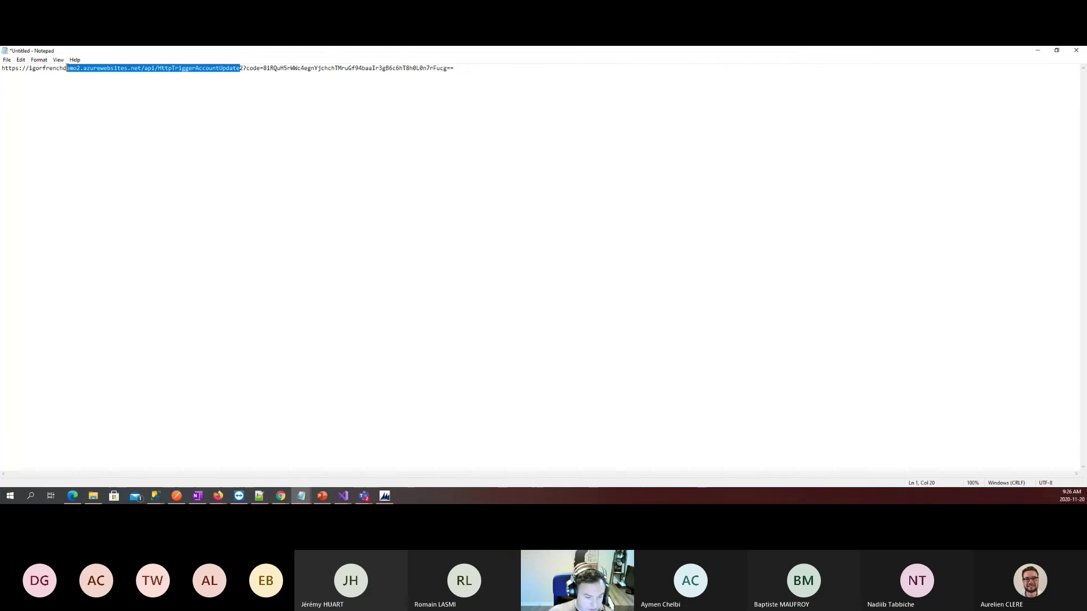
left_click(243, 69)
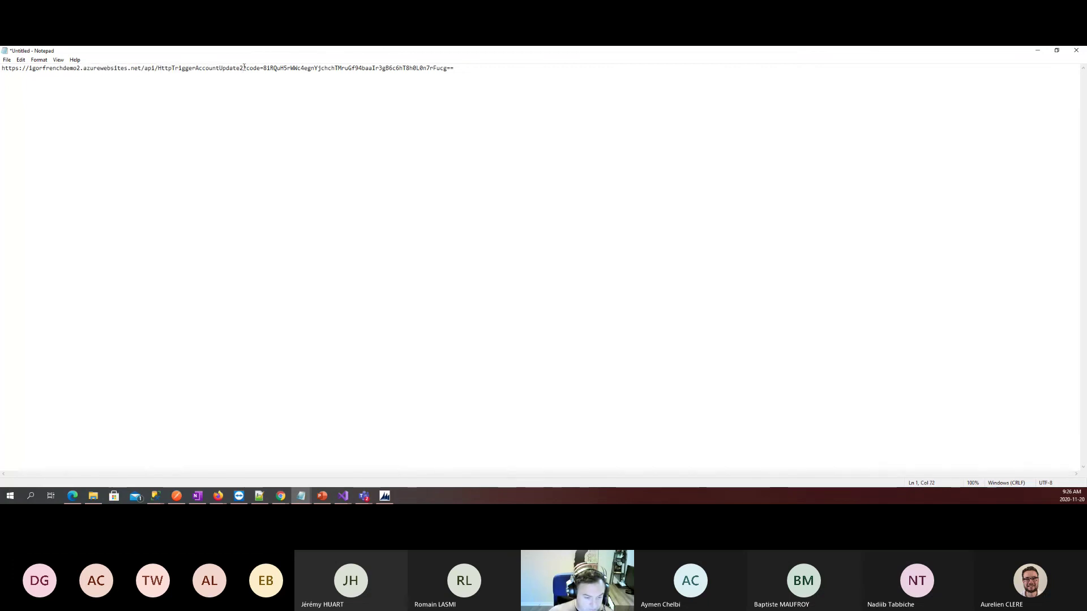
left_click(240, 68)
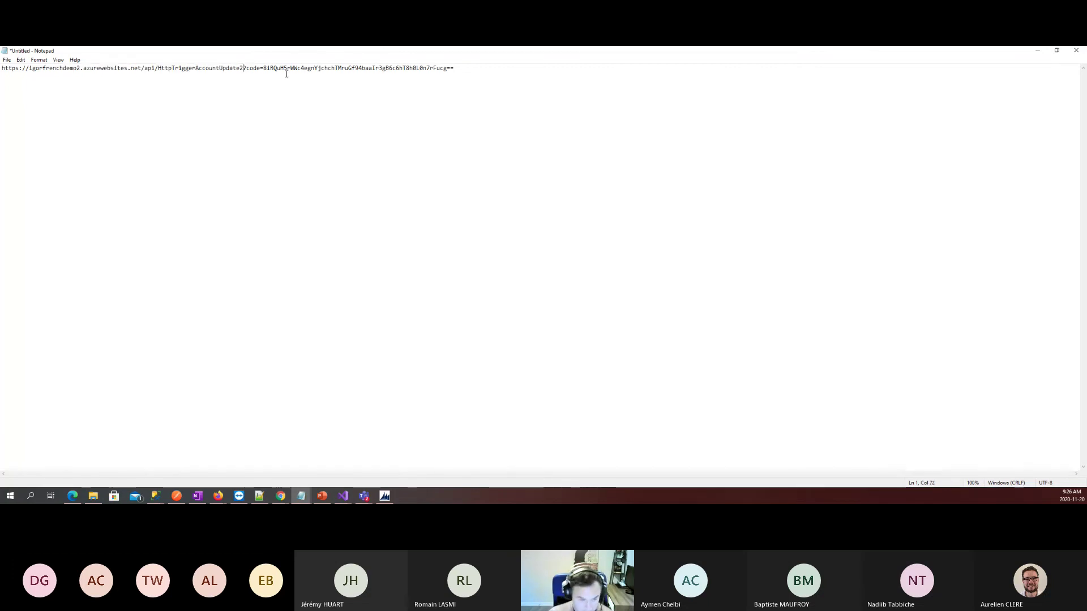
key("Return")
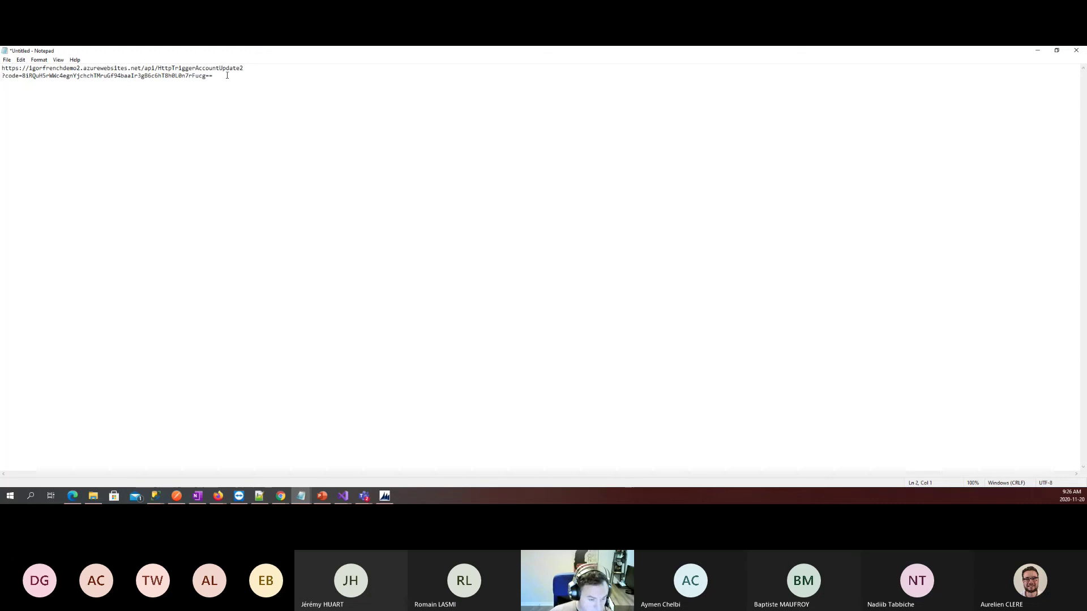
left_click_drag(227, 76, 23, 75)
key("ctrl+c")
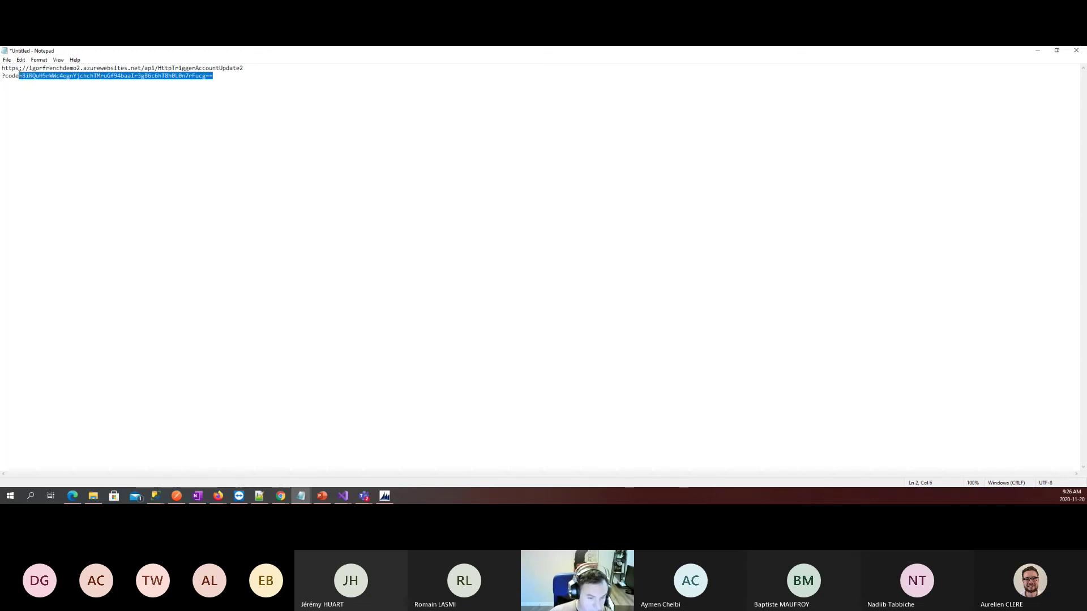
key("alt+Tab")
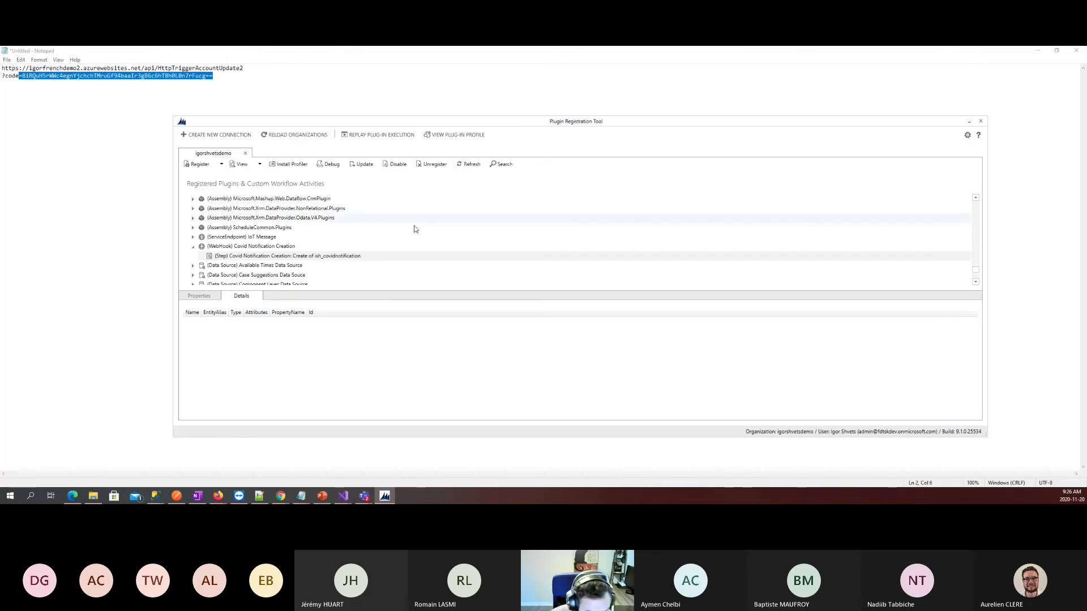
Start a new WebHook named Update Account with the function's base URL as endpoint
left_click(193, 247)
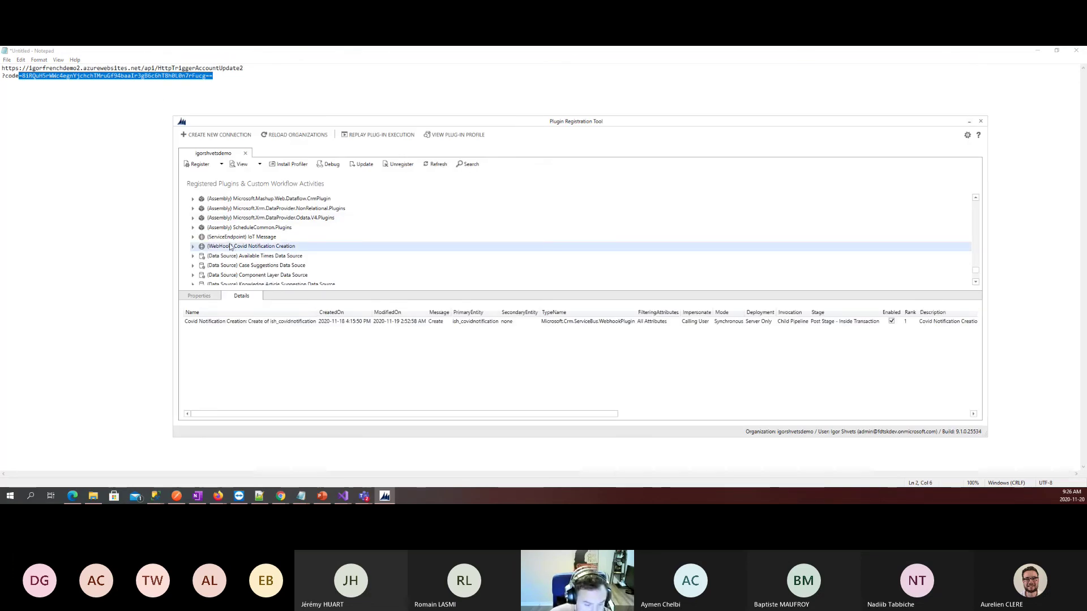
left_click(222, 165)
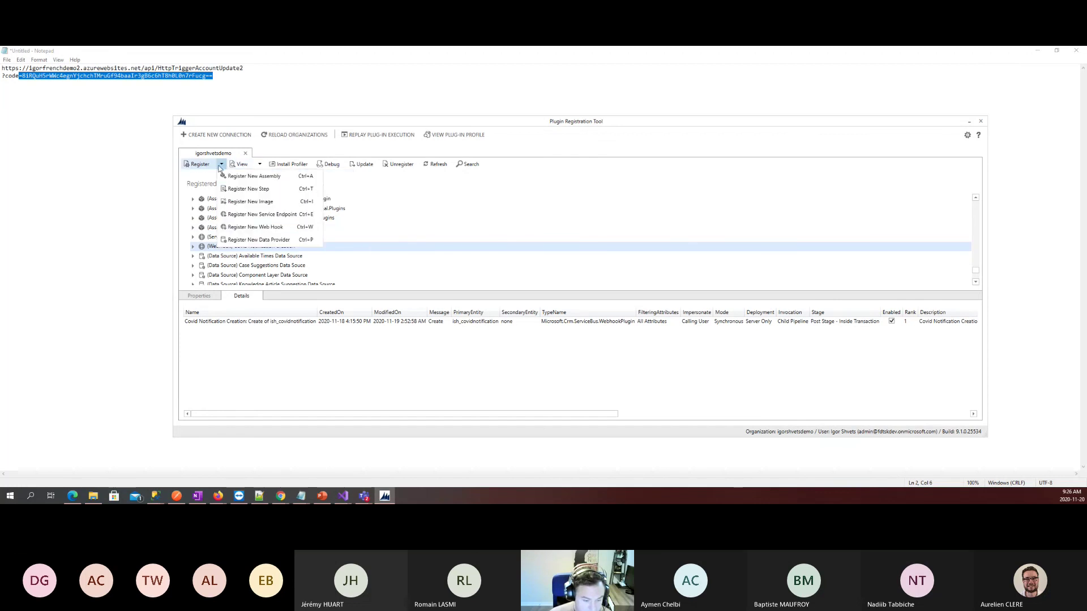
left_click(255, 227)
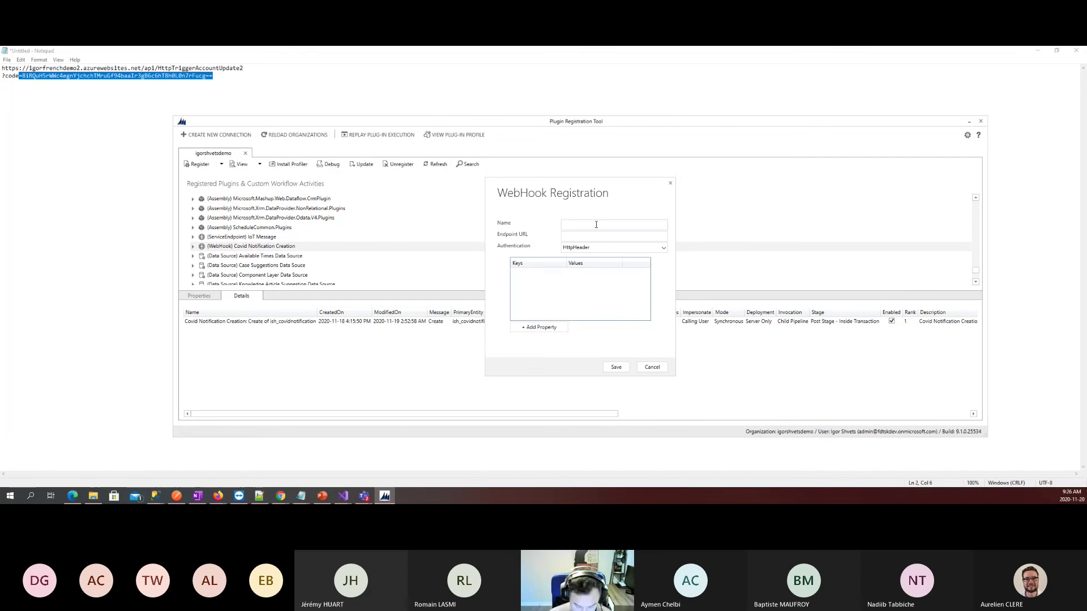
type("Update Account")
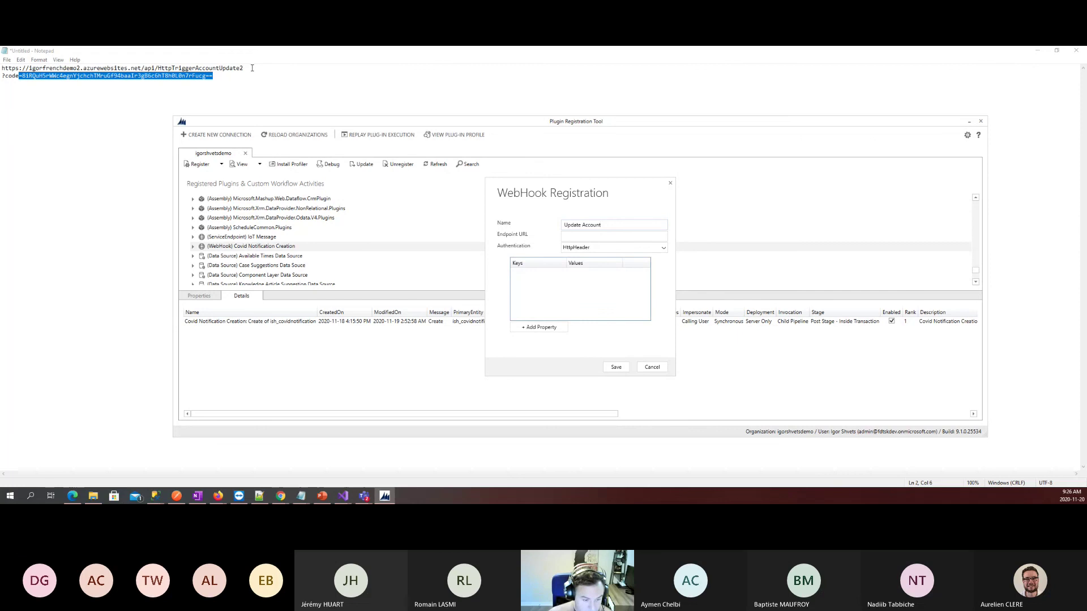
left_click_drag(245, 68, 1, 65)
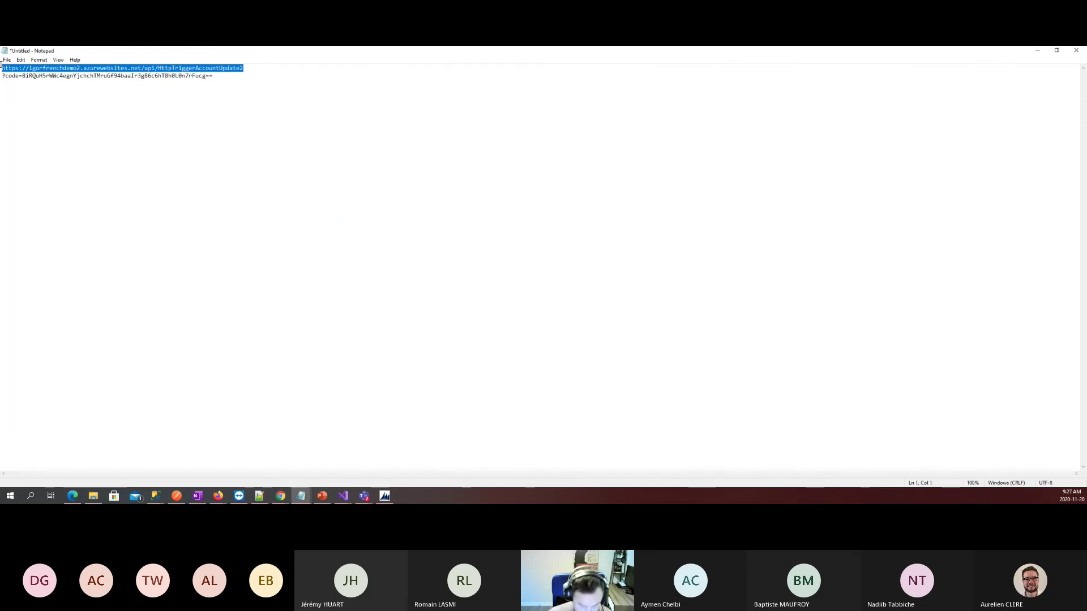
left_click(385, 496)
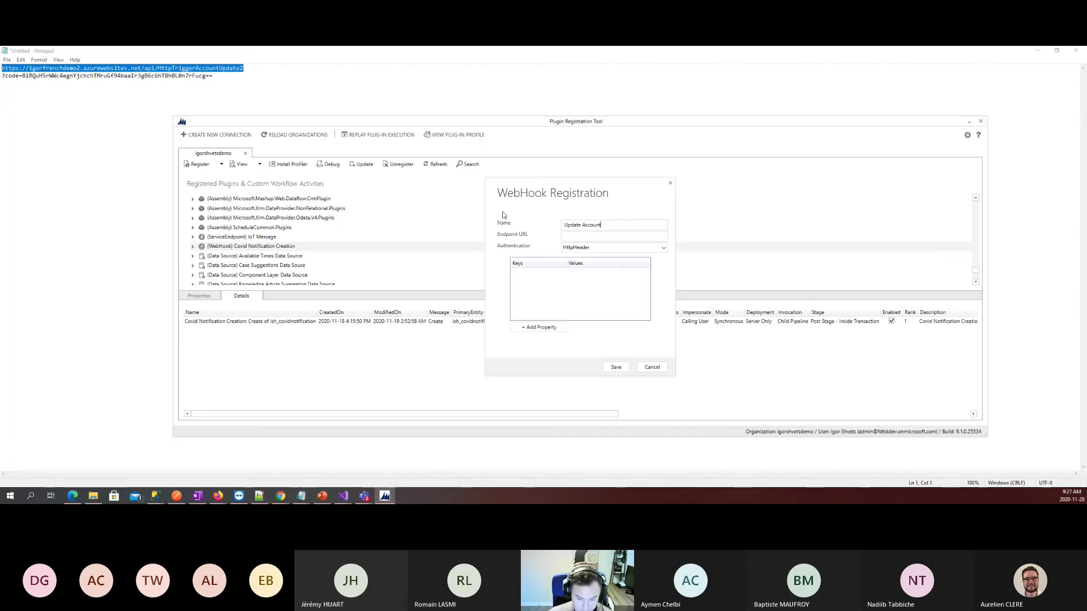
key("ctrl+v")
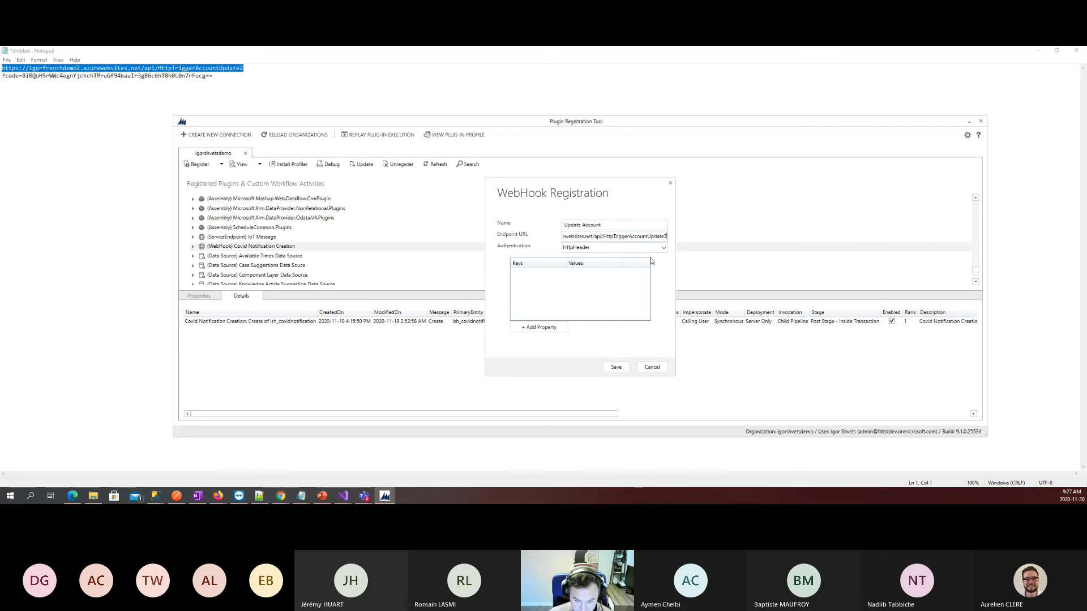
Set WebhookKey authentication using the function key as Value, then save the webhook
left_click(664, 248)
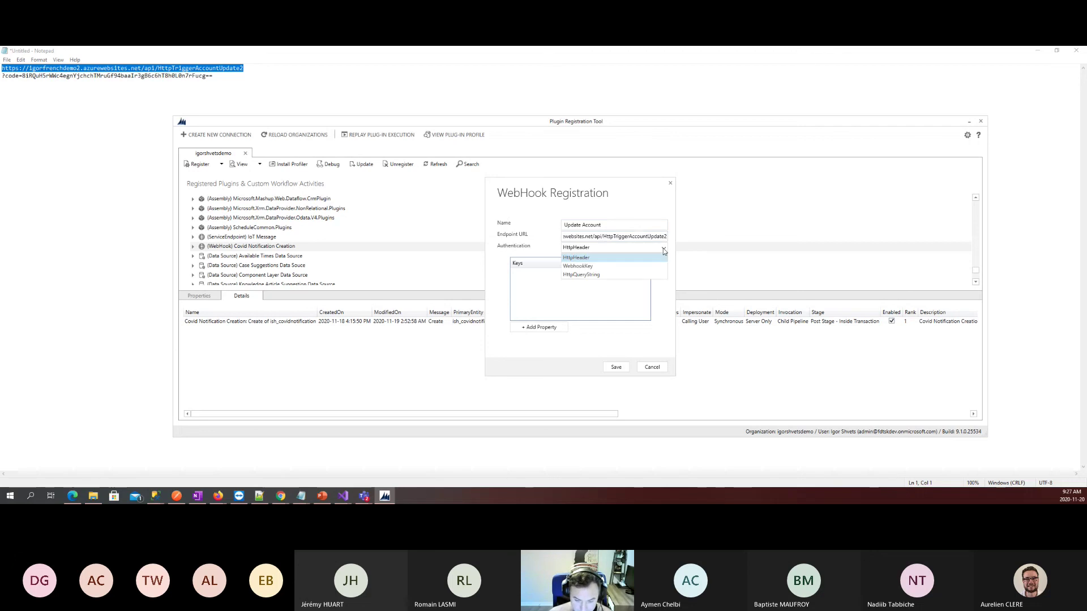
left_click(584, 266)
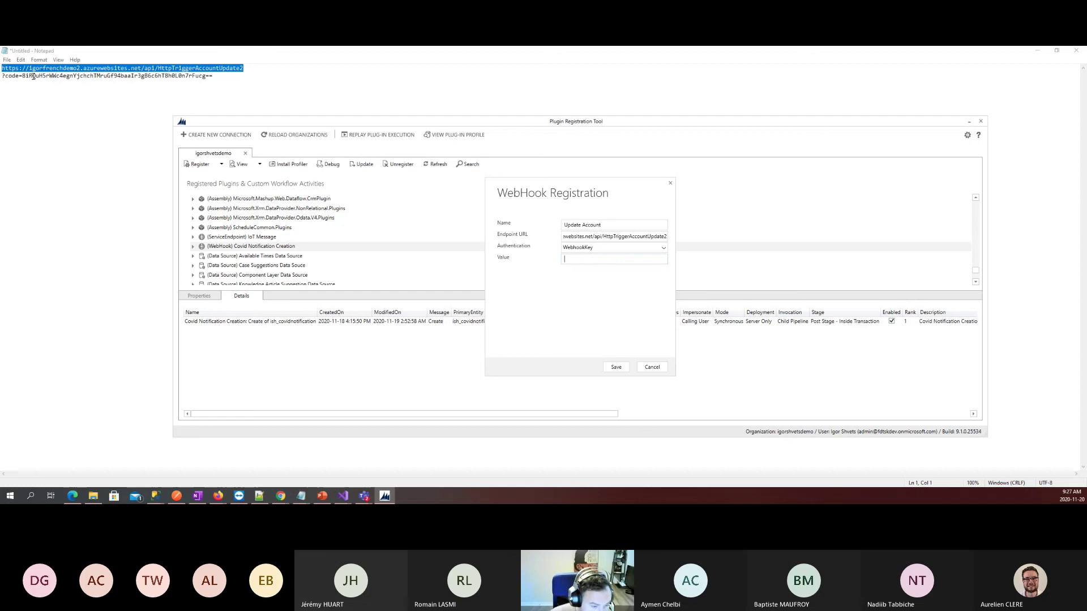
left_click_drag(23, 75, 213, 75)
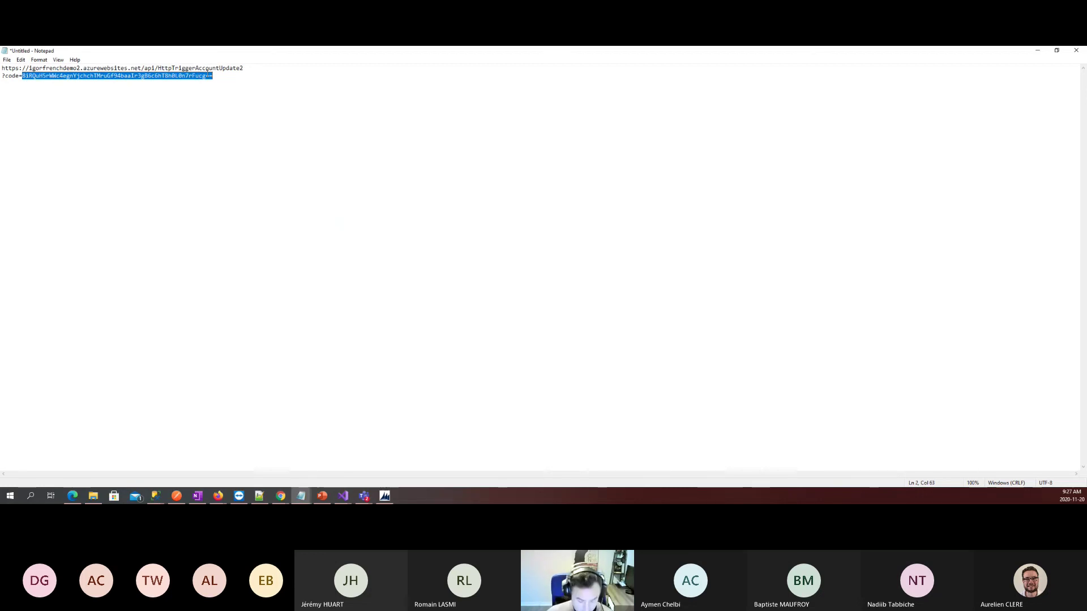
key("alt+Tab")
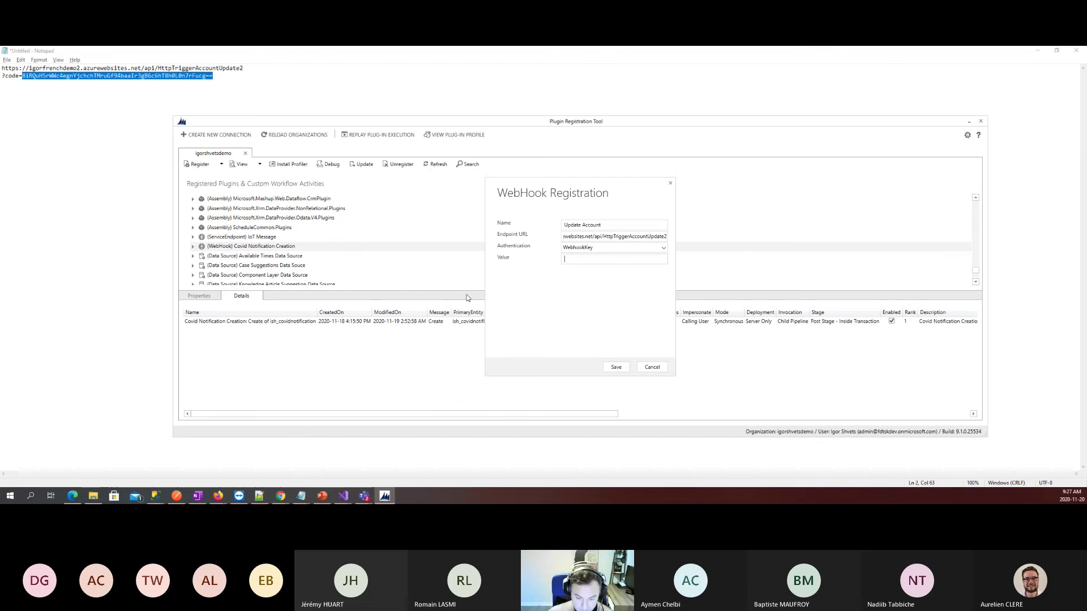
key("ctrl+v")
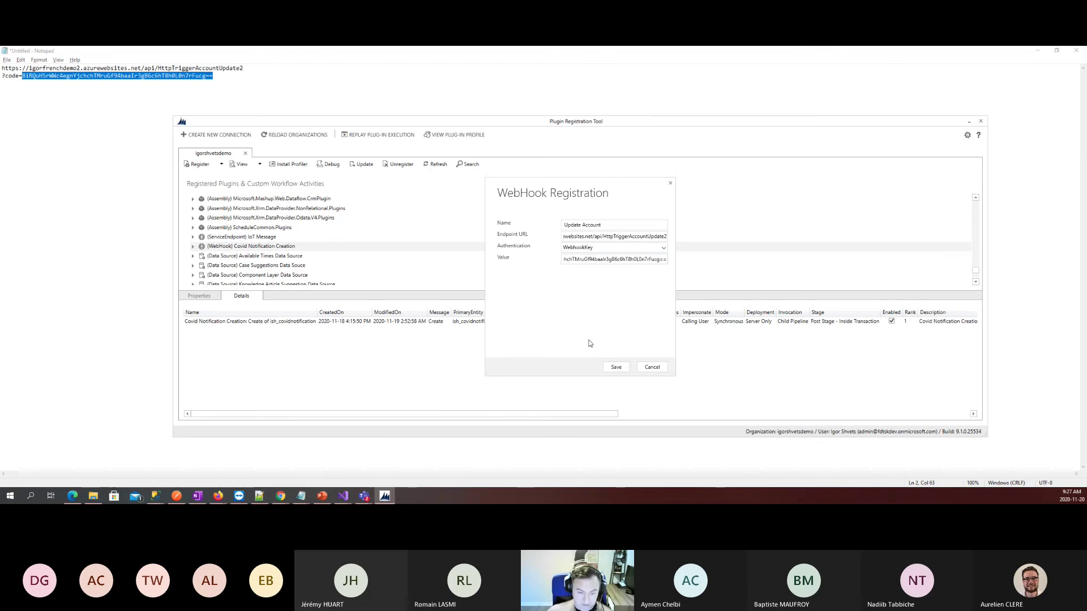
left_click(614, 368)
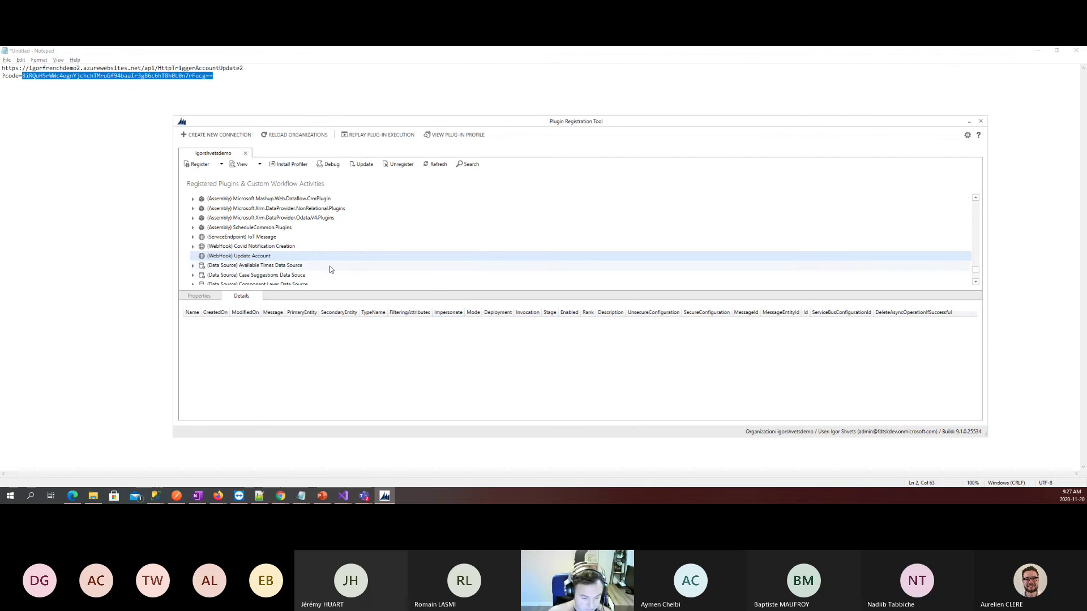
Create a new step on the Update Account webhook with message Update and primary entity account
right_click(264, 261)
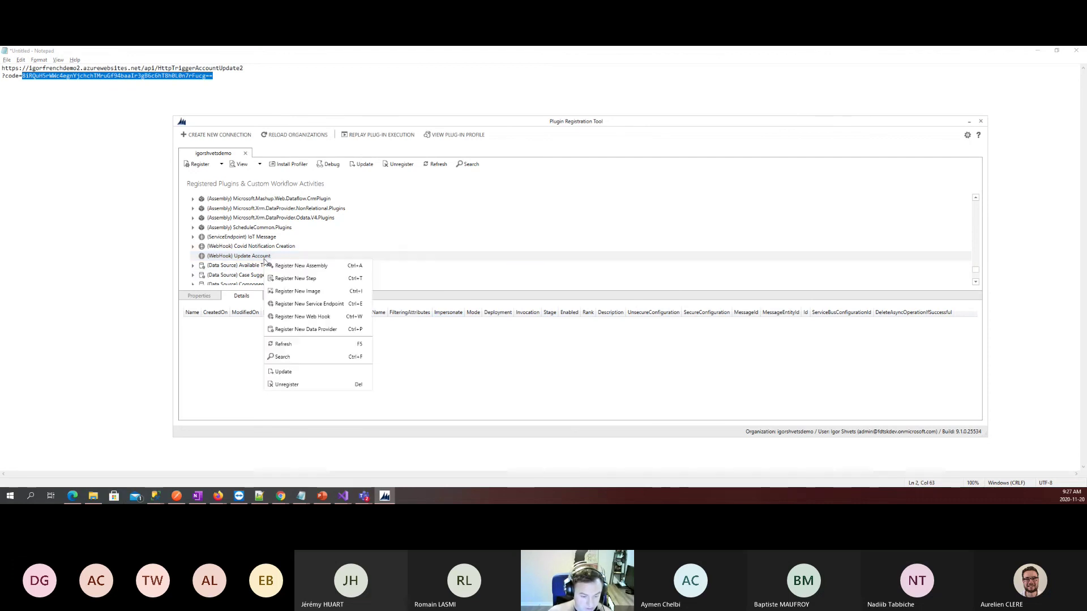
left_click(288, 278)
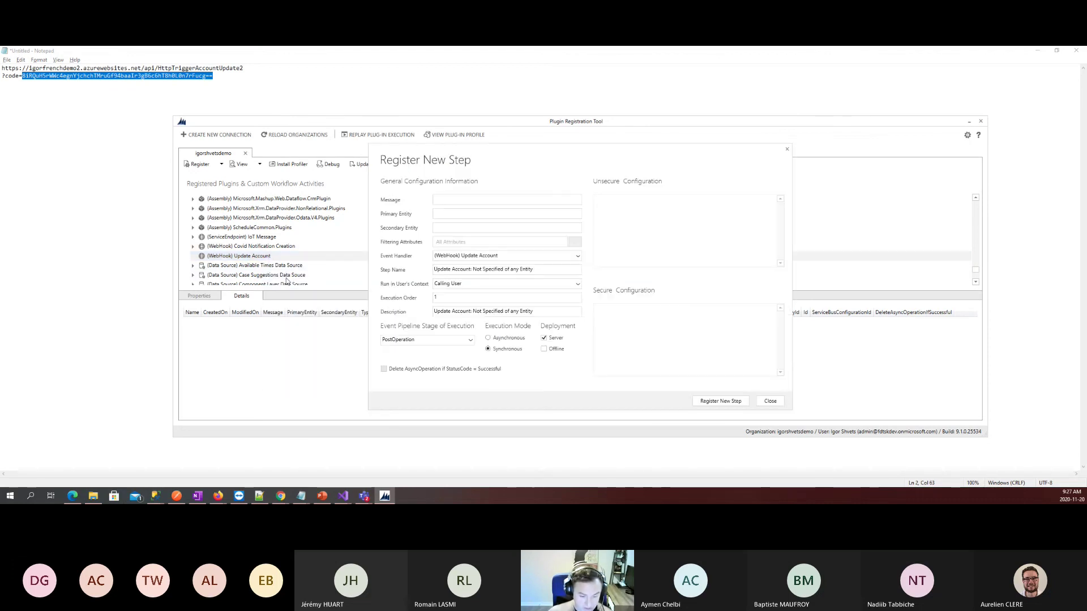
left_click(476, 200)
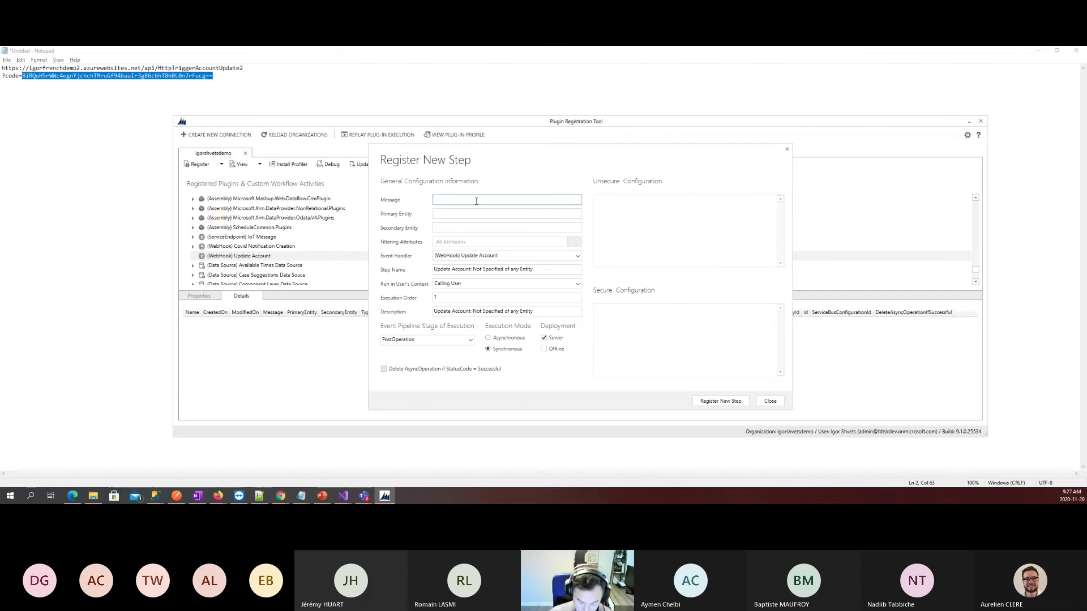
type("Update")
left_click(476, 211)
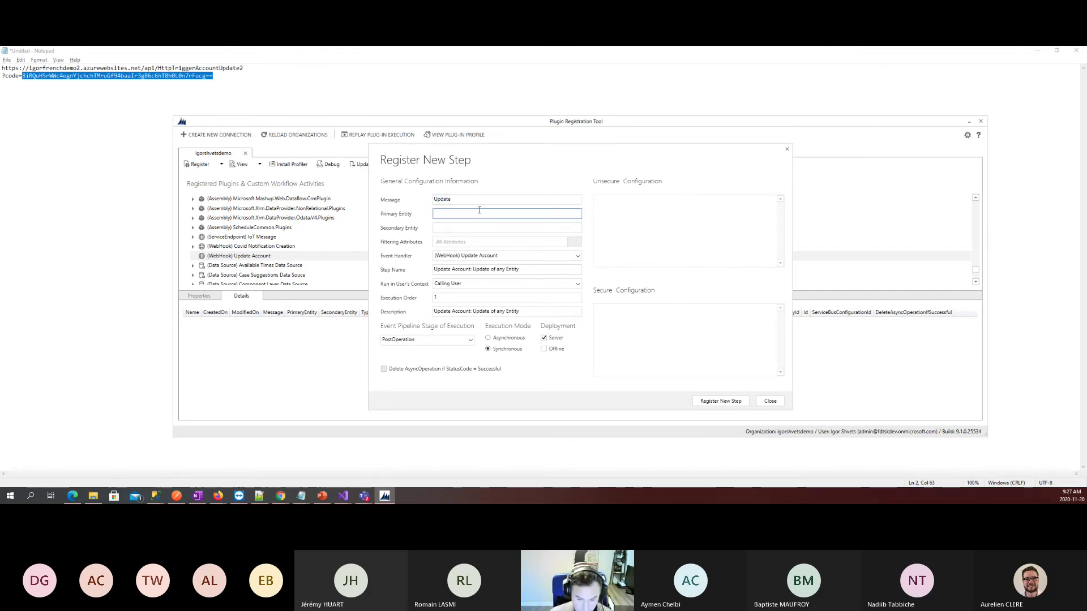
type("account")
key("Tab")
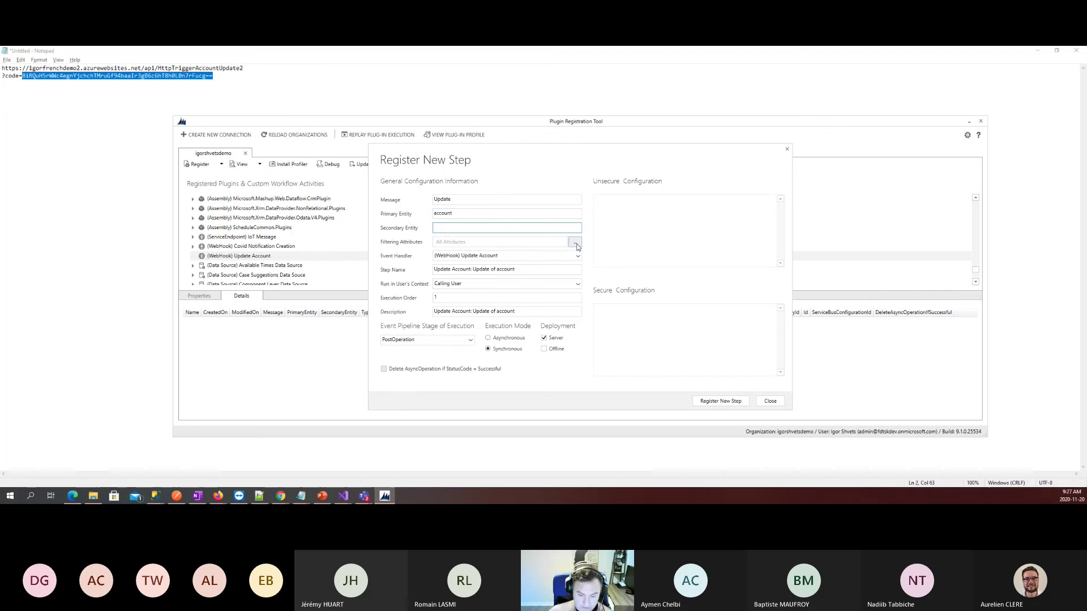
Limit the filtering attributes to Account Name and Account Number, then register the step
left_click(575, 242)
left_click(632, 203)
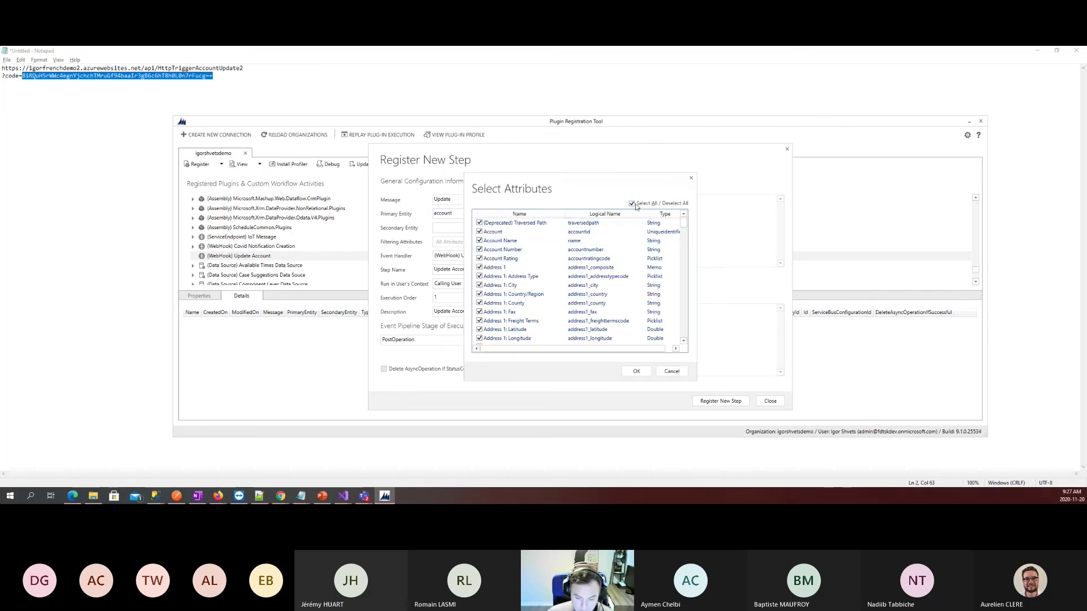
left_click(479, 241)
left_click(479, 249)
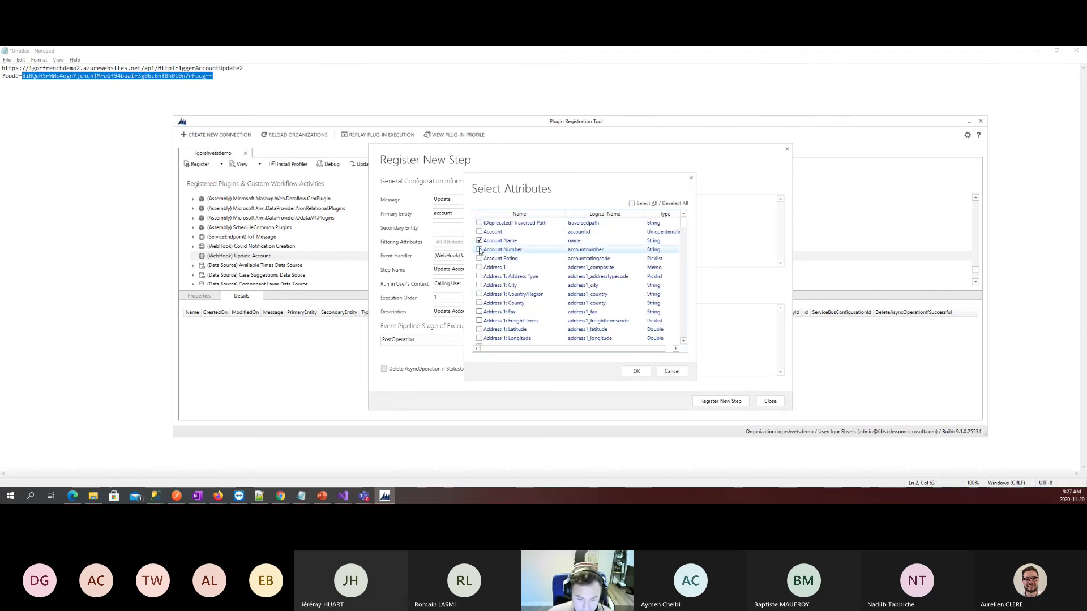
left_click(624, 371)
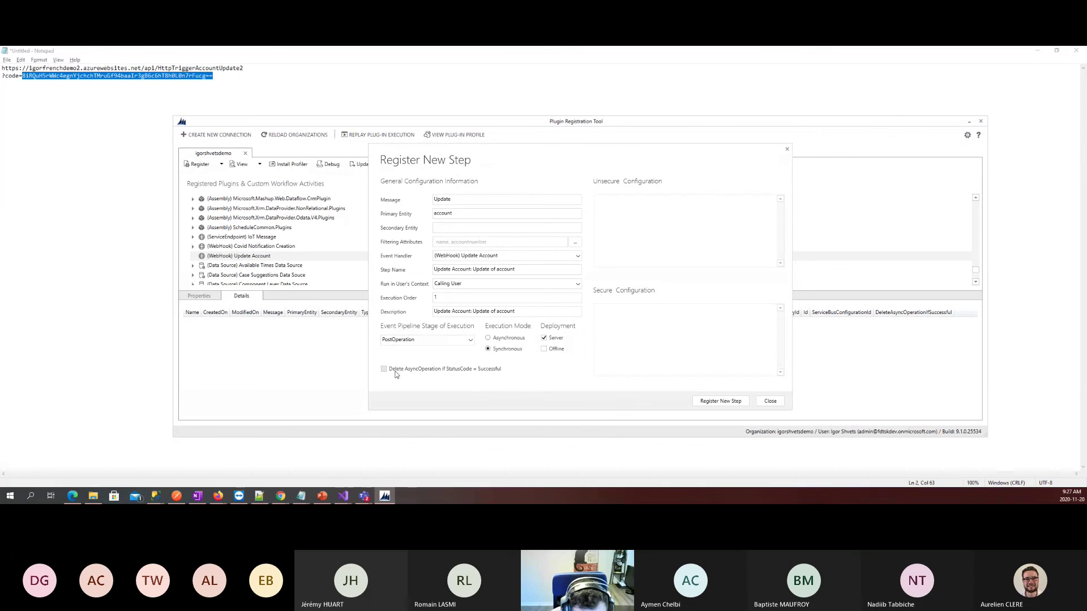
left_click(716, 406)
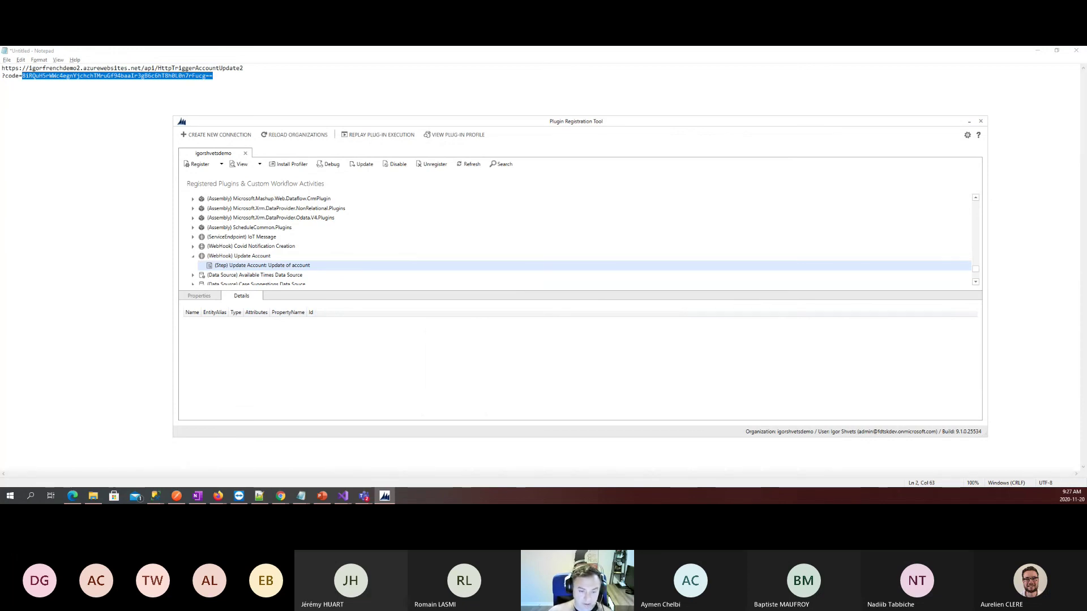
Rename the Test Account record to Test Account 2 and save it, ignoring the duplicate warning
key("alt+Tab")
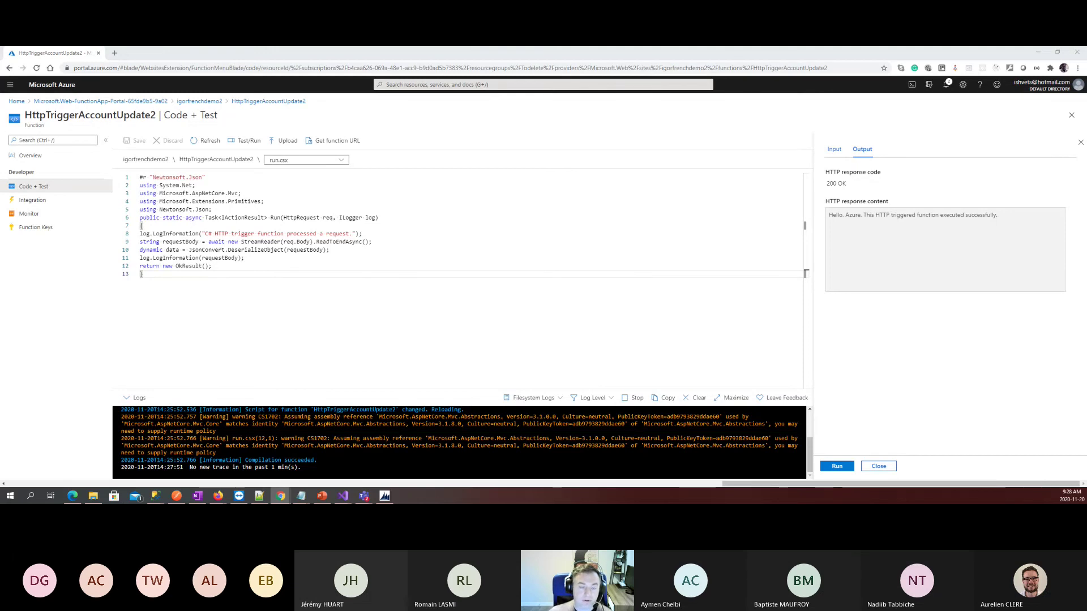
key("alt+Tab")
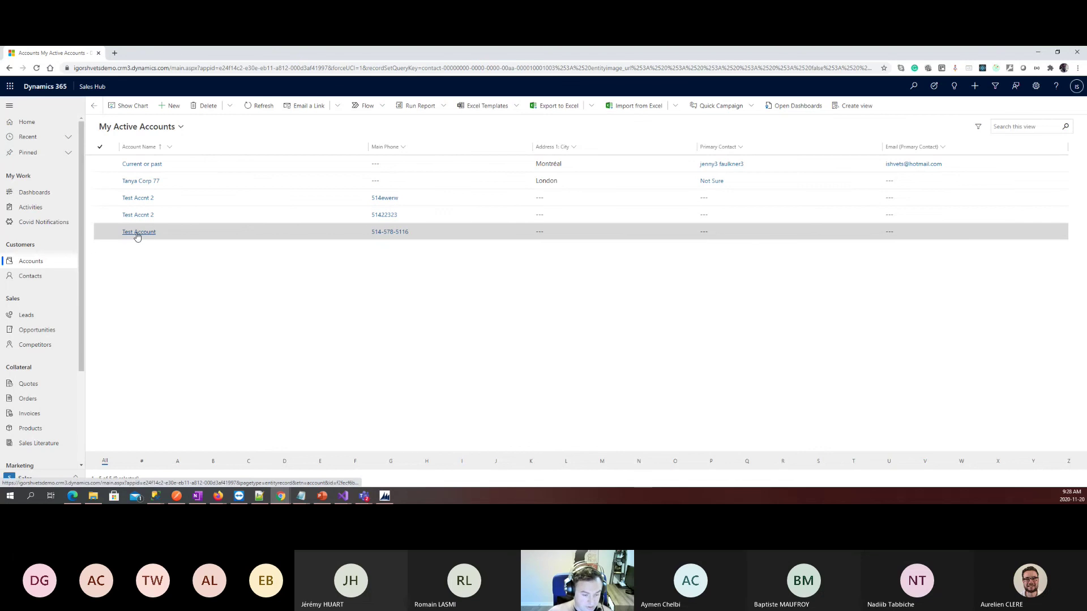
left_click(137, 232)
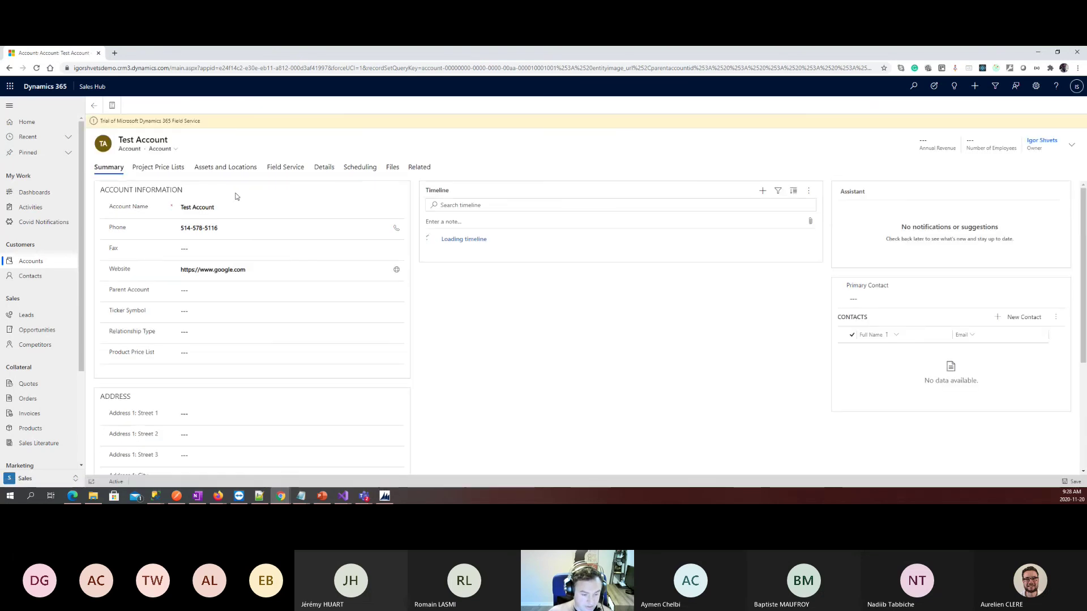
type("2")
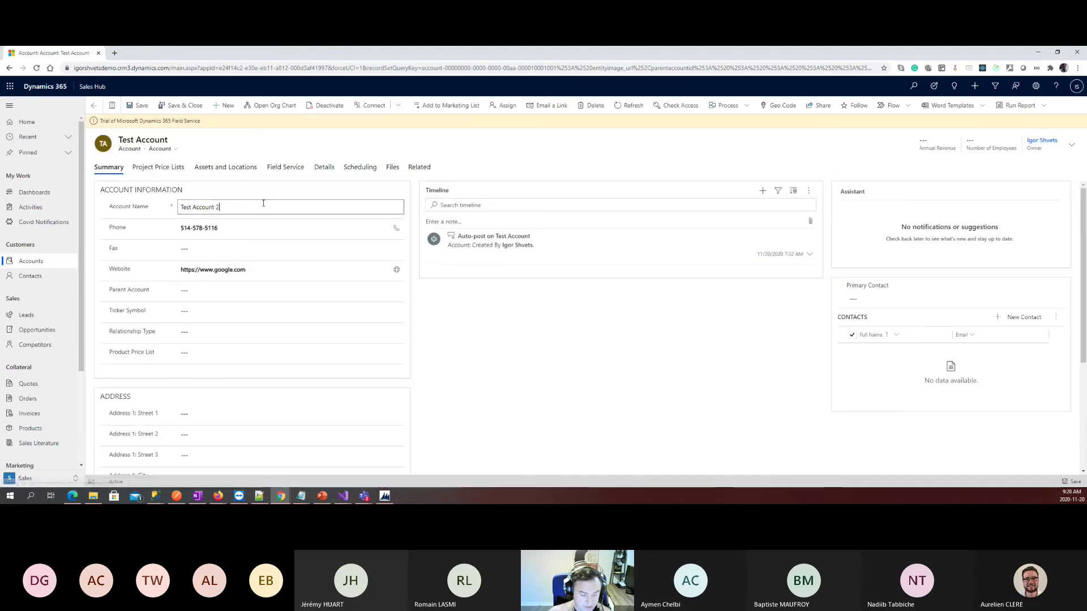
left_click(1070, 482)
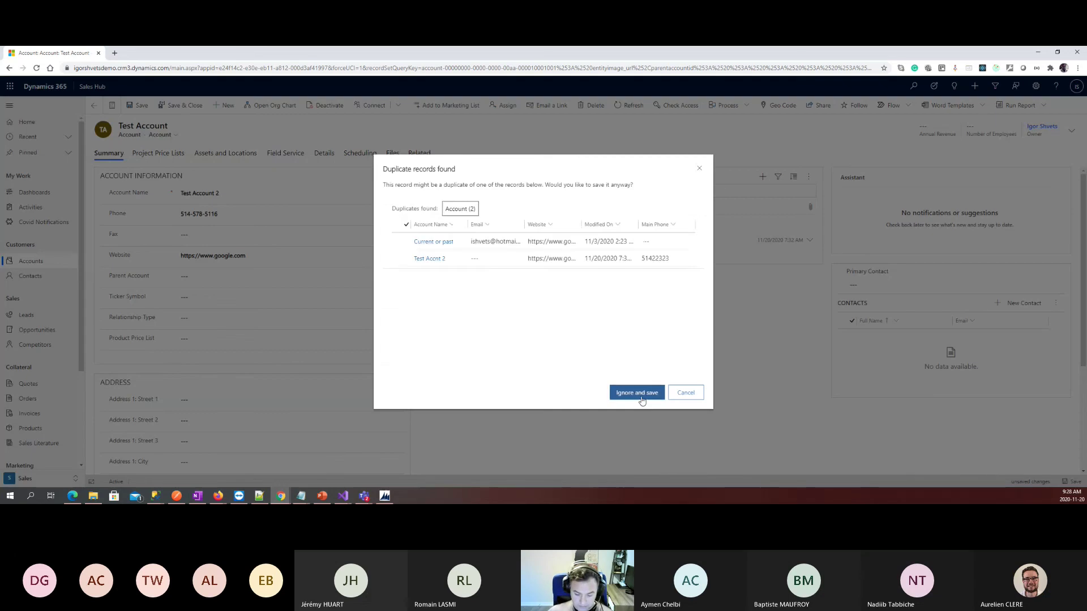
left_click(642, 398)
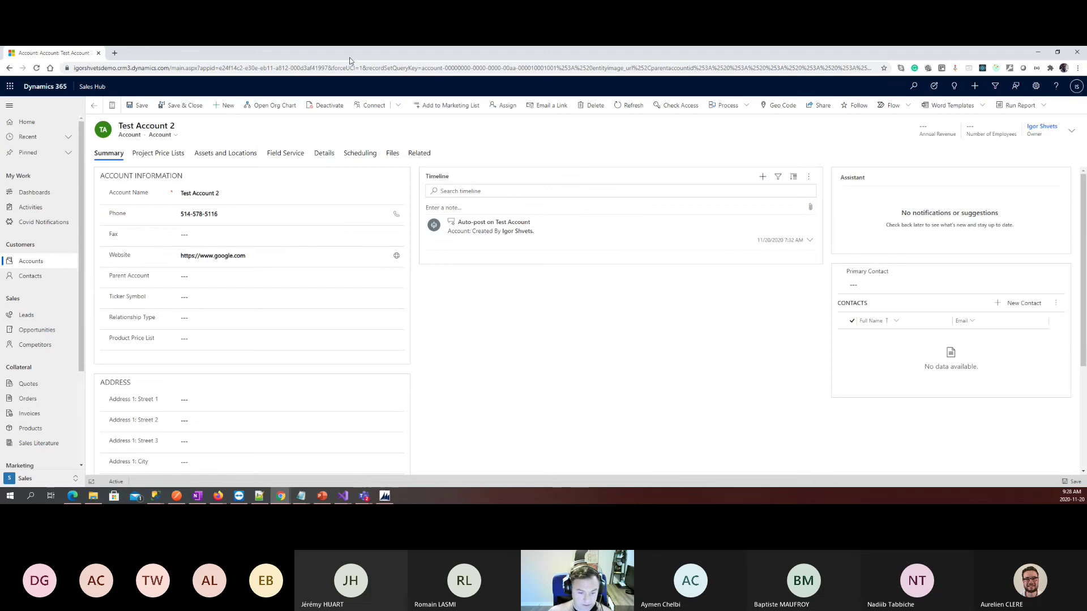
key("alt+Tab")
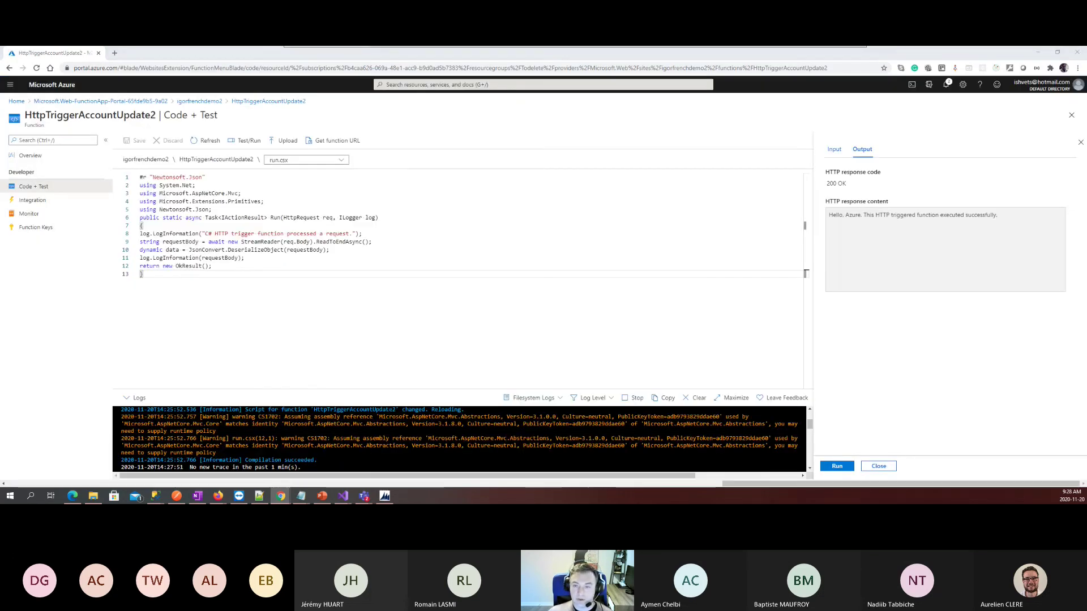
Open HttpTriggerAccountUpdate2's Monitor page and inspect the latest invocation's details
left_click(37, 216)
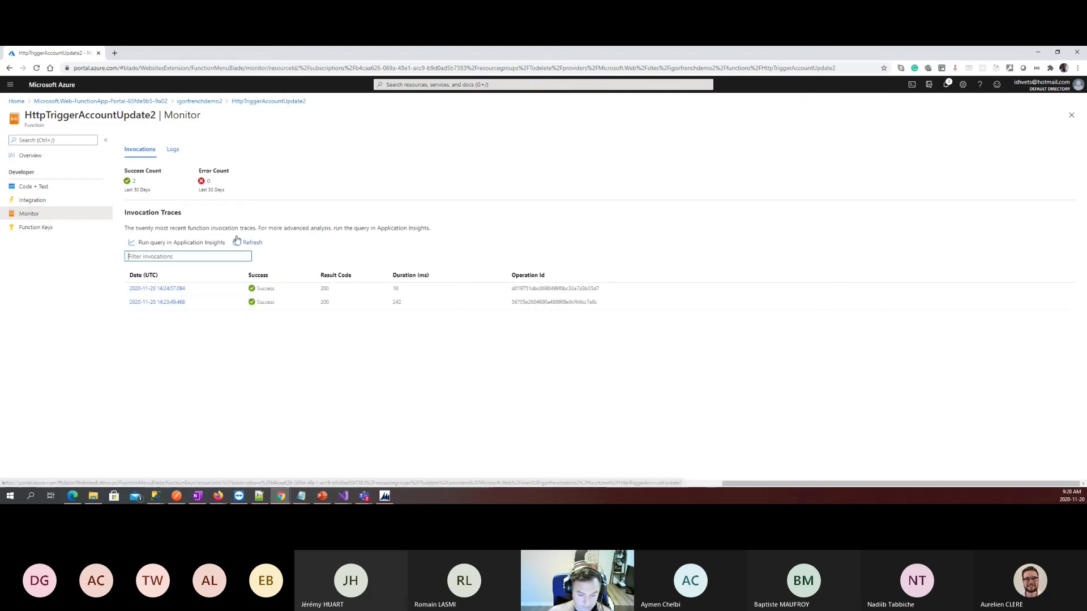
left_click(172, 290)
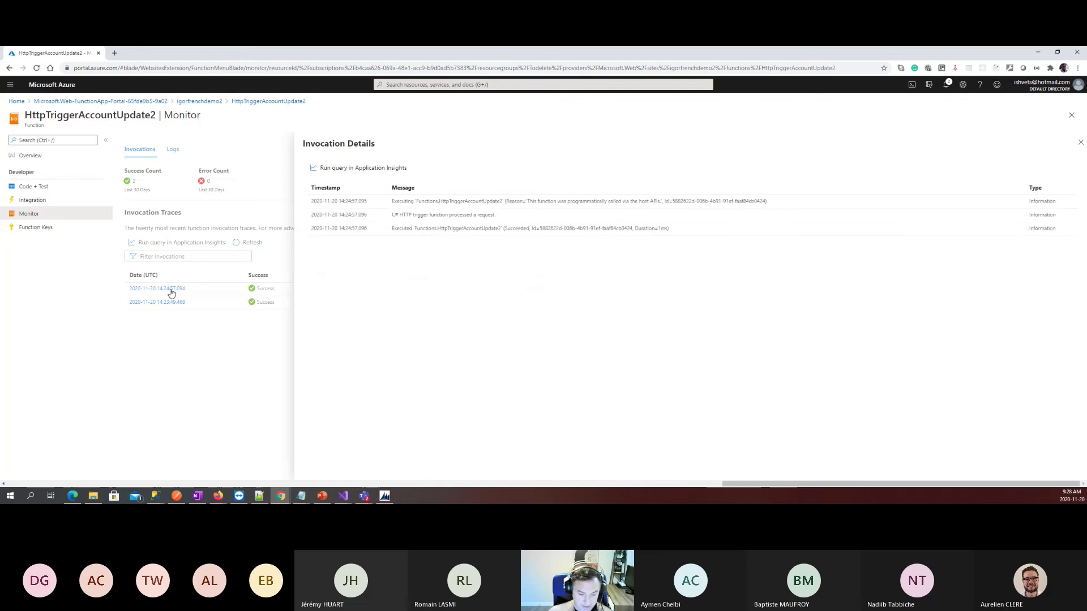
left_click(1080, 144)
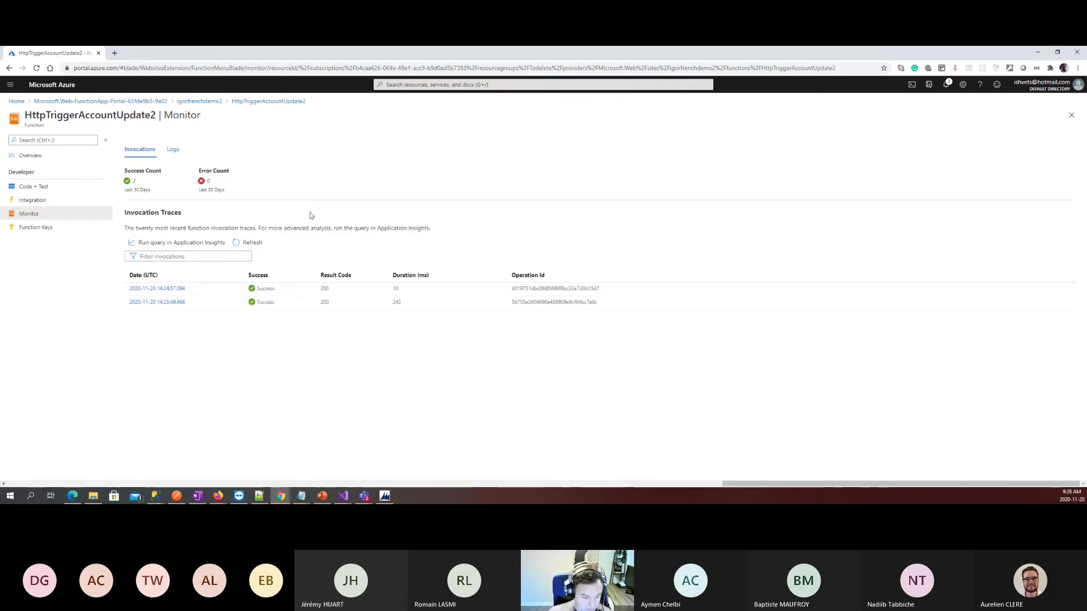
left_click(156, 289)
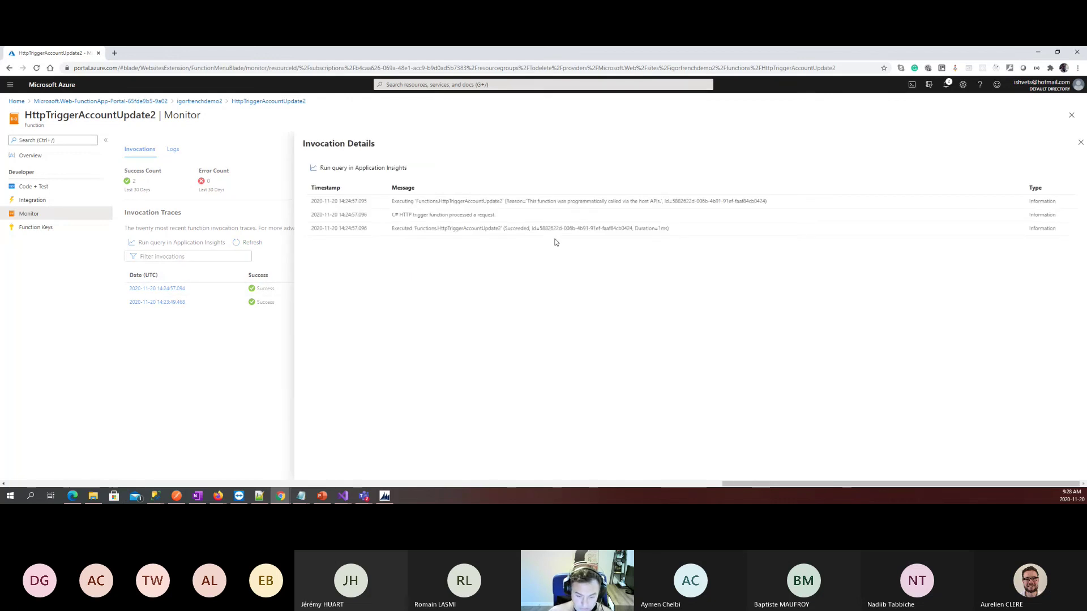
left_click(1080, 143)
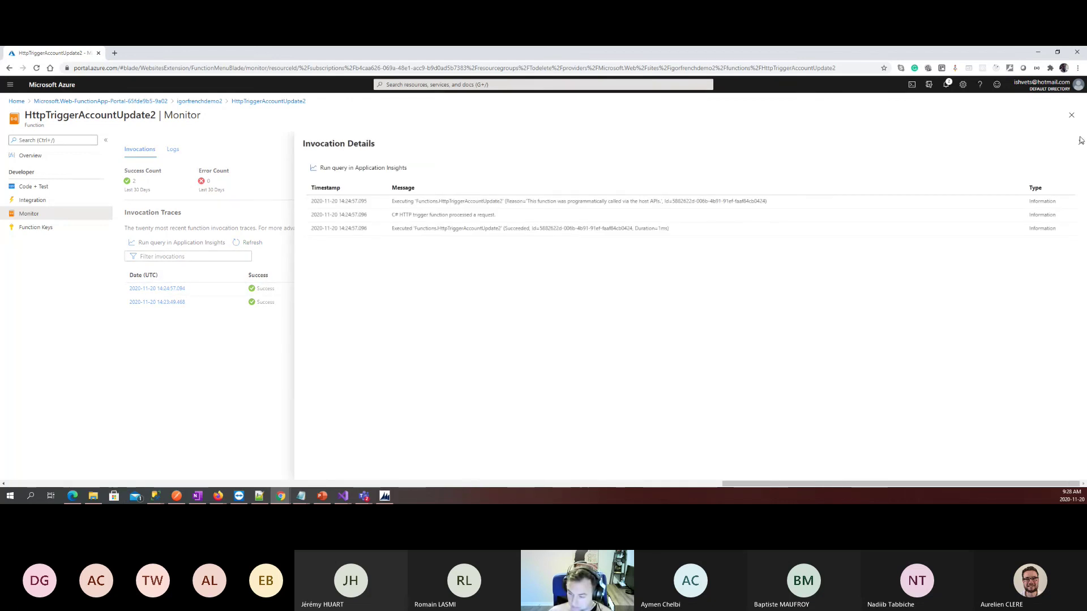
Re-save the Update Account step and webhook, then go back to the function's Monitor page
key("alt+Tab")
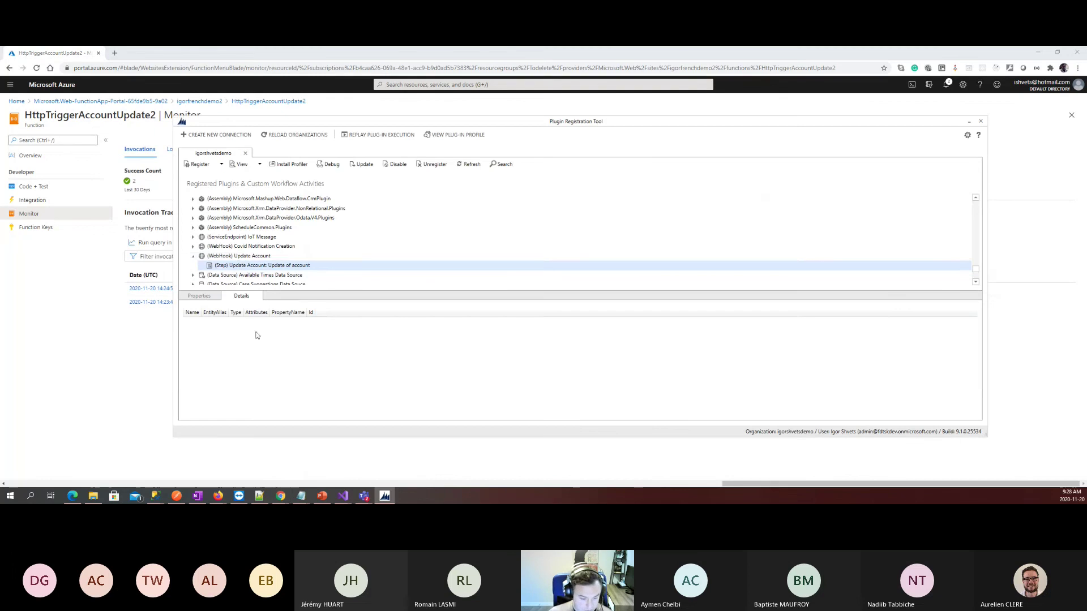
double_click(248, 266)
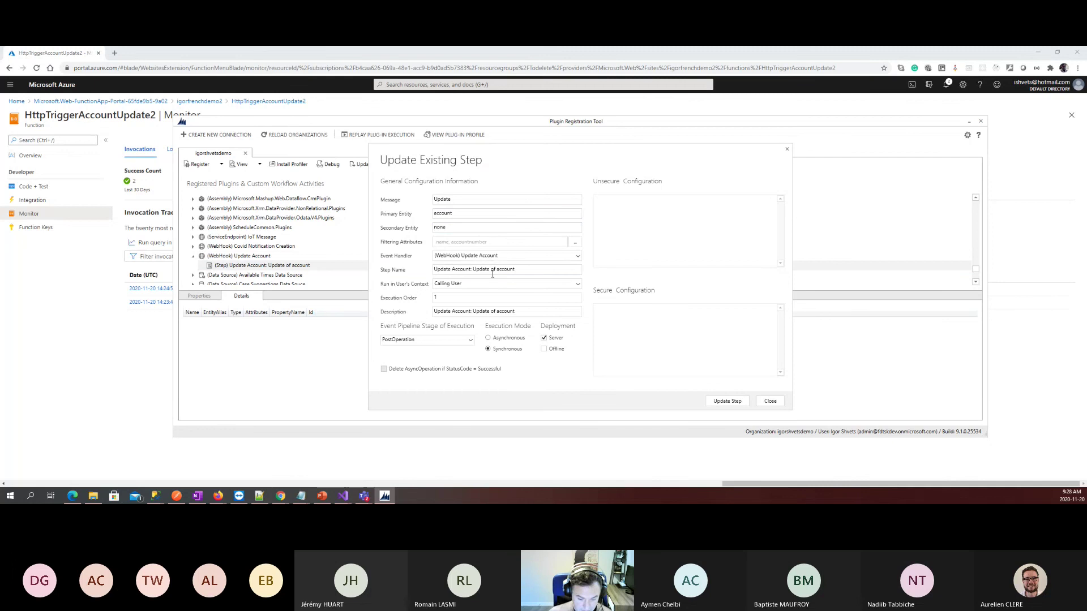
left_click(727, 401)
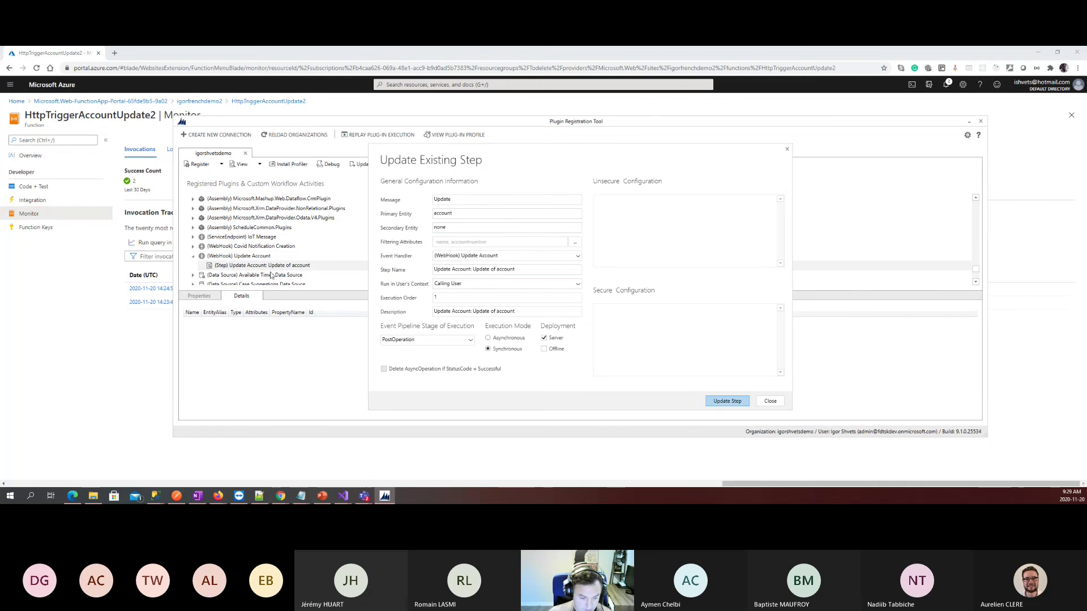
double_click(256, 256)
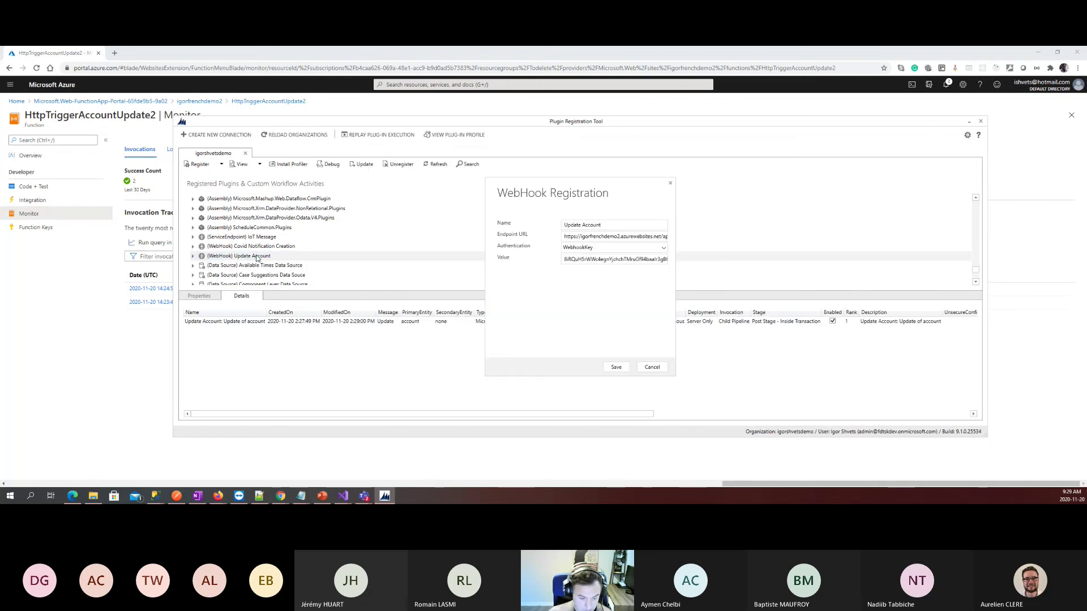
left_click(616, 367)
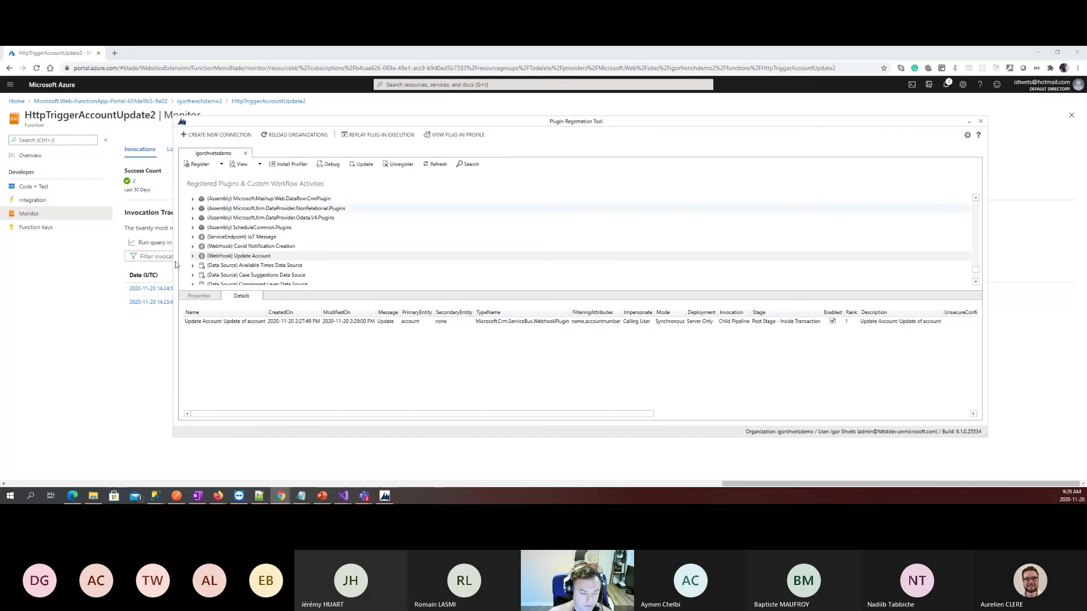
left_click(125, 336)
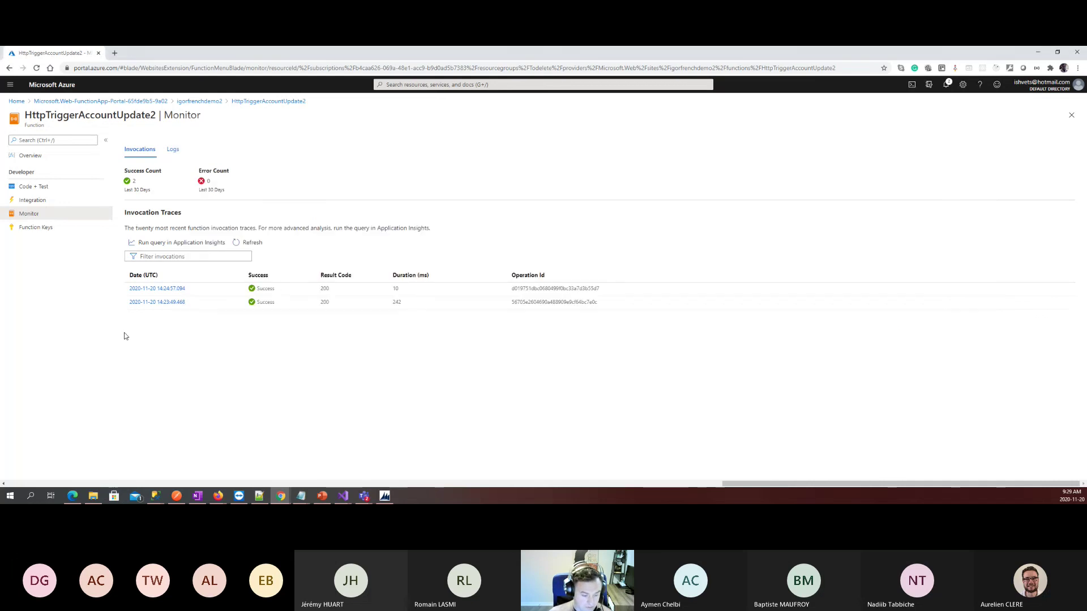
Refresh the Monitor invocation list, still at 2 runs, and bring Plugin Registration Tool forward
left_click(236, 243)
left_click(237, 243)
left_click(244, 244)
left_click(244, 245)
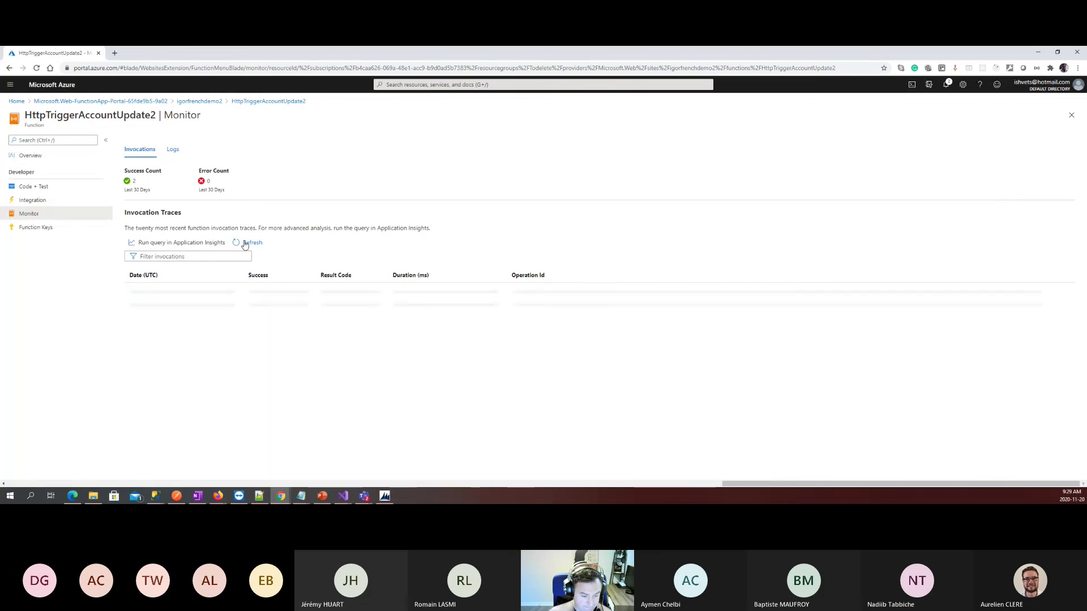
left_click(241, 243)
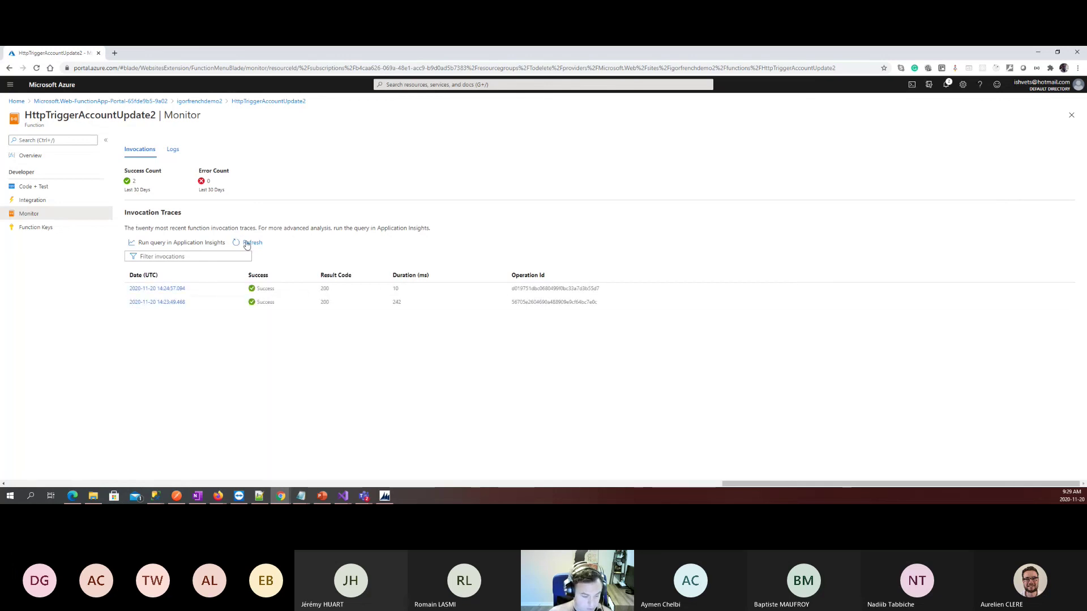
left_click(244, 243)
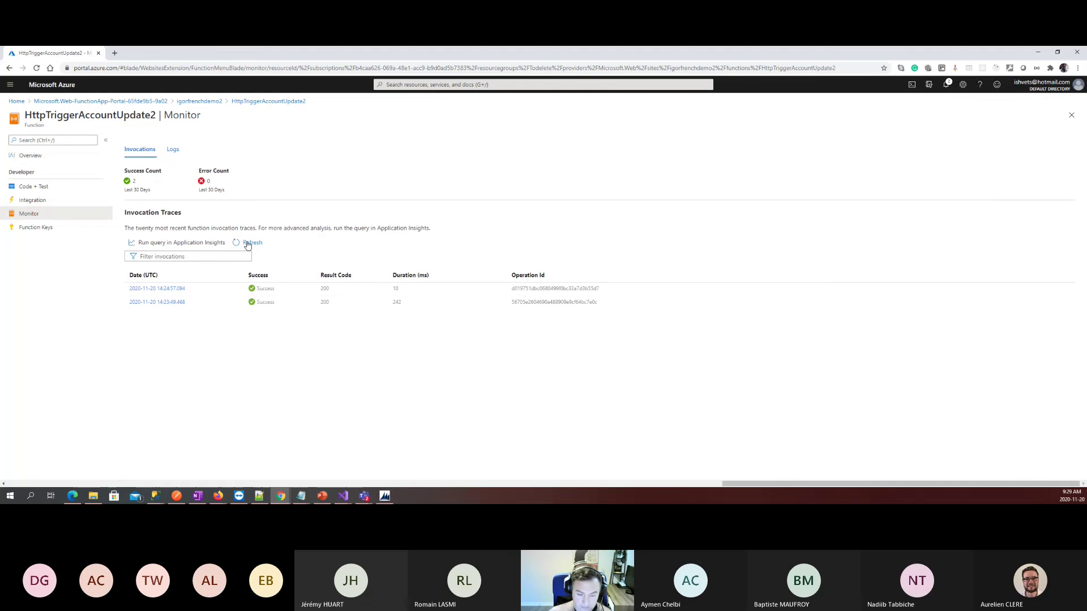
left_click(384, 496)
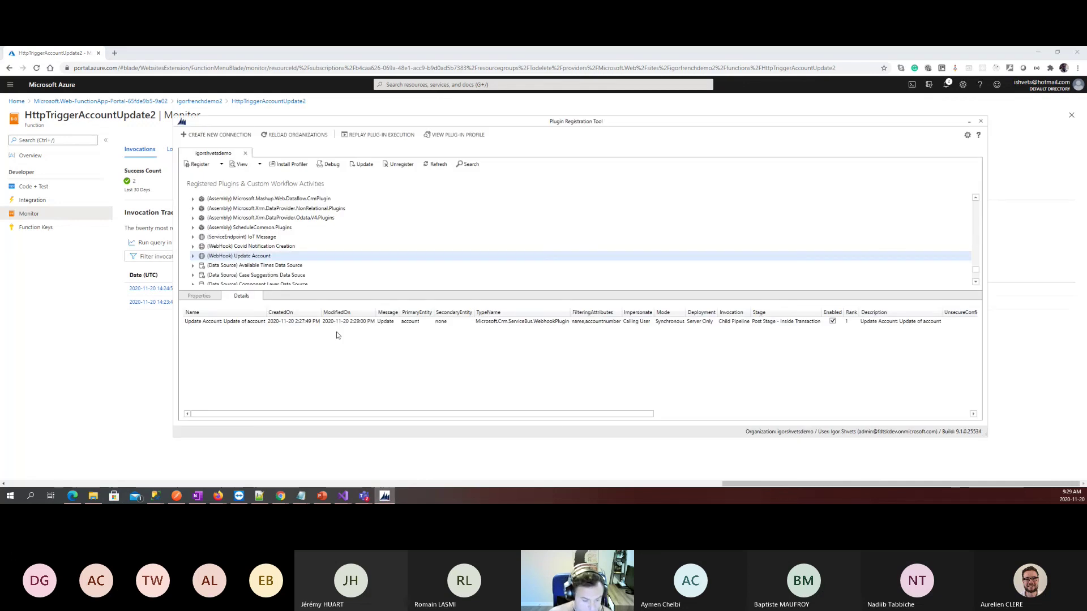
Expand the Update Account webhook and re-save its Update of account step
left_click(193, 256)
double_click(274, 266)
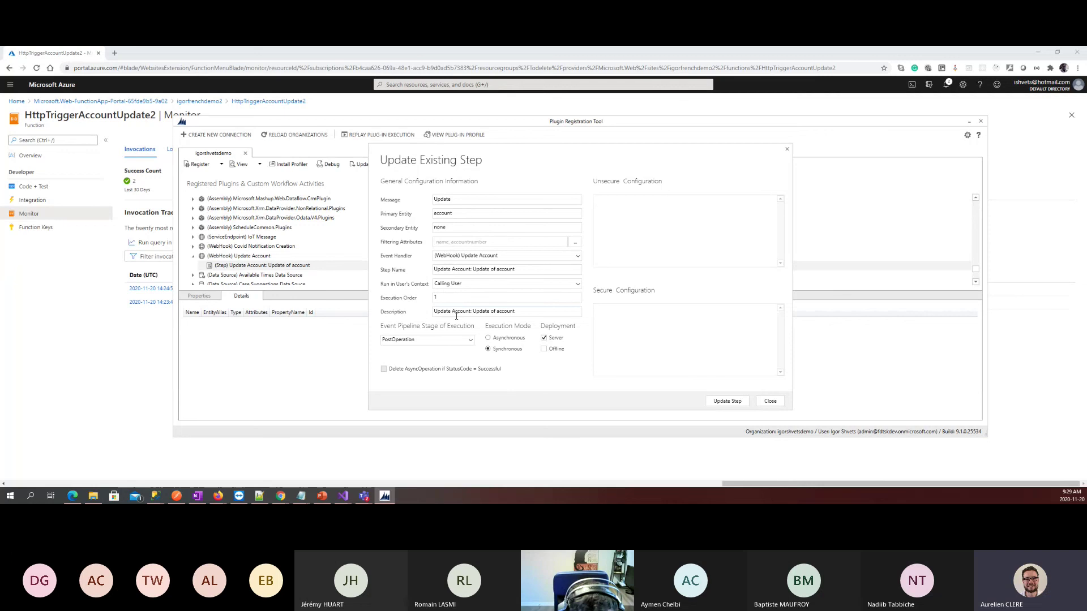
left_click(726, 402)
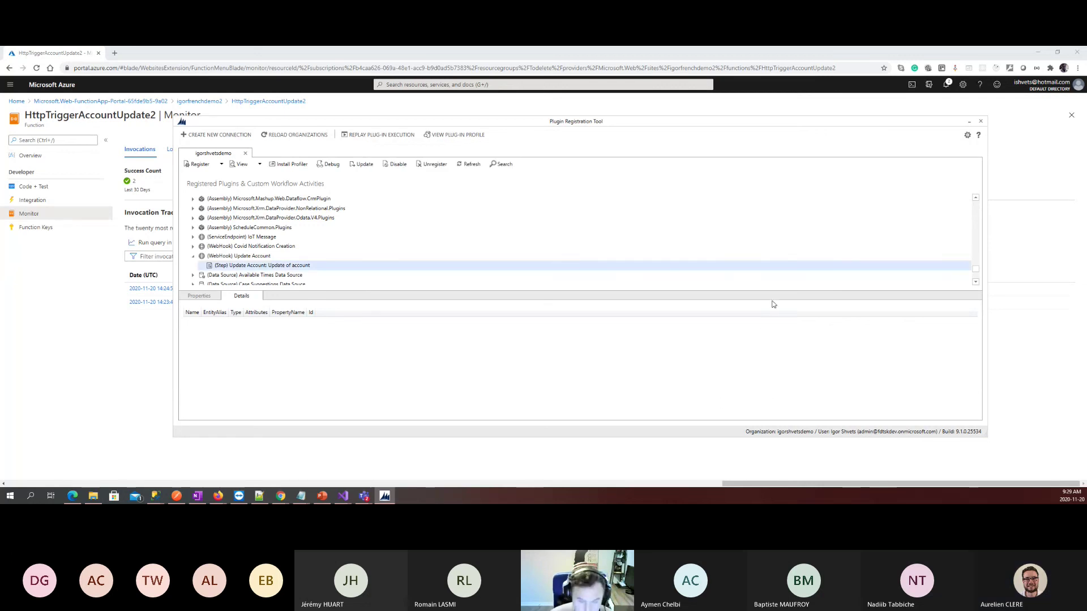
Refresh the Azure Monitor invocation list, still showing 2 runs, and return to the tool
left_click(1038, 247)
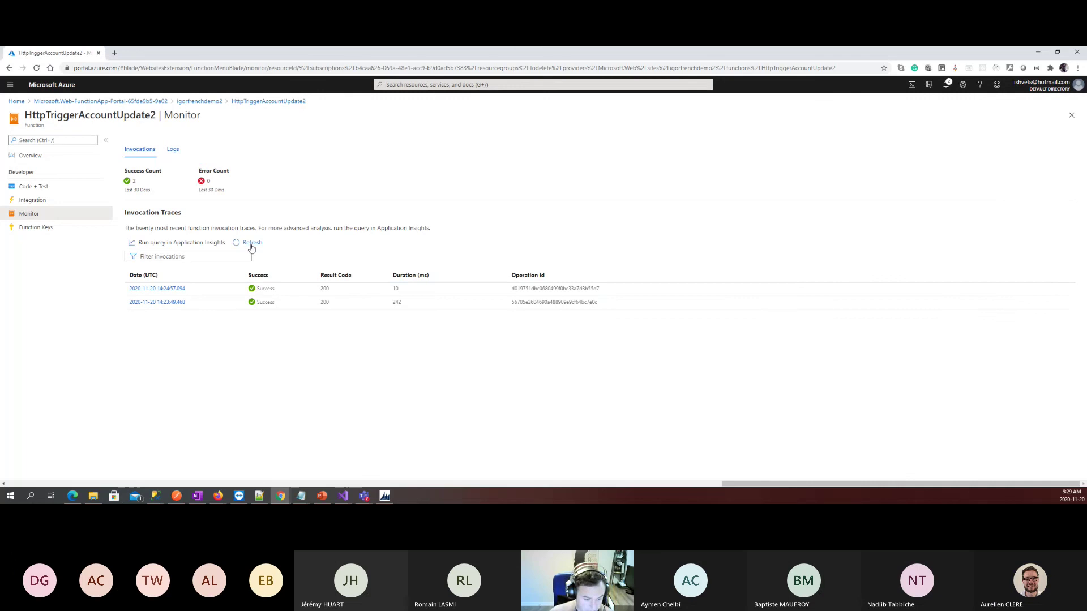
left_click(252, 245)
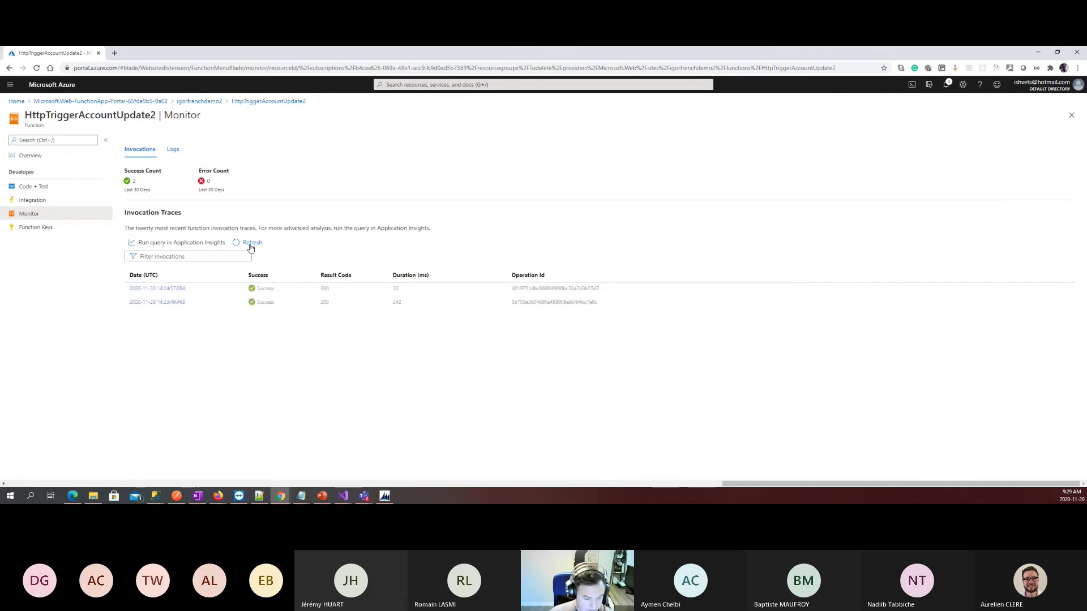
left_click(252, 244)
left_click(252, 244)
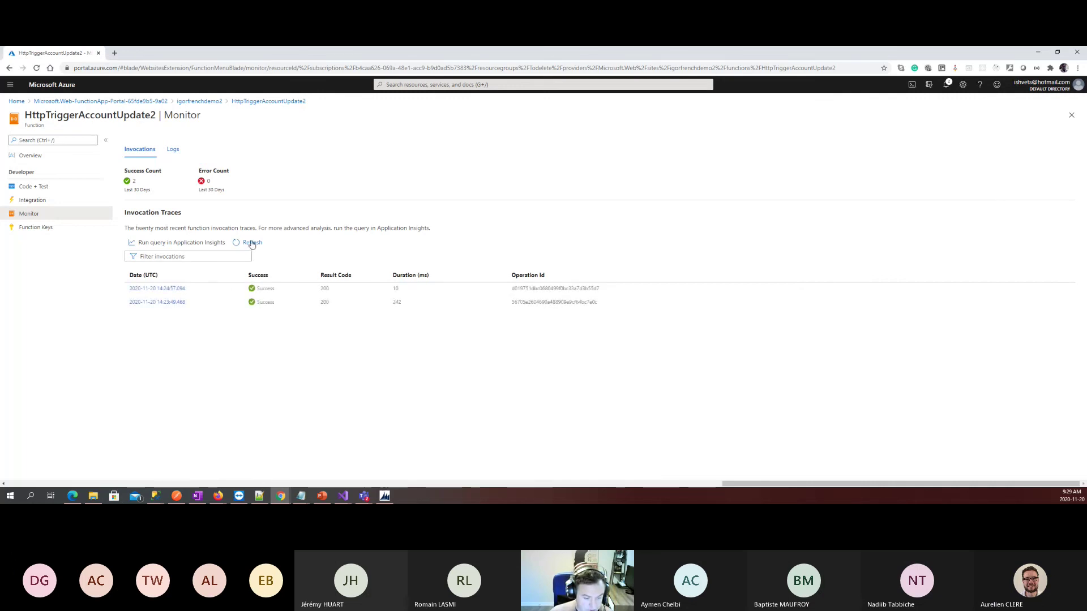
left_click(385, 496)
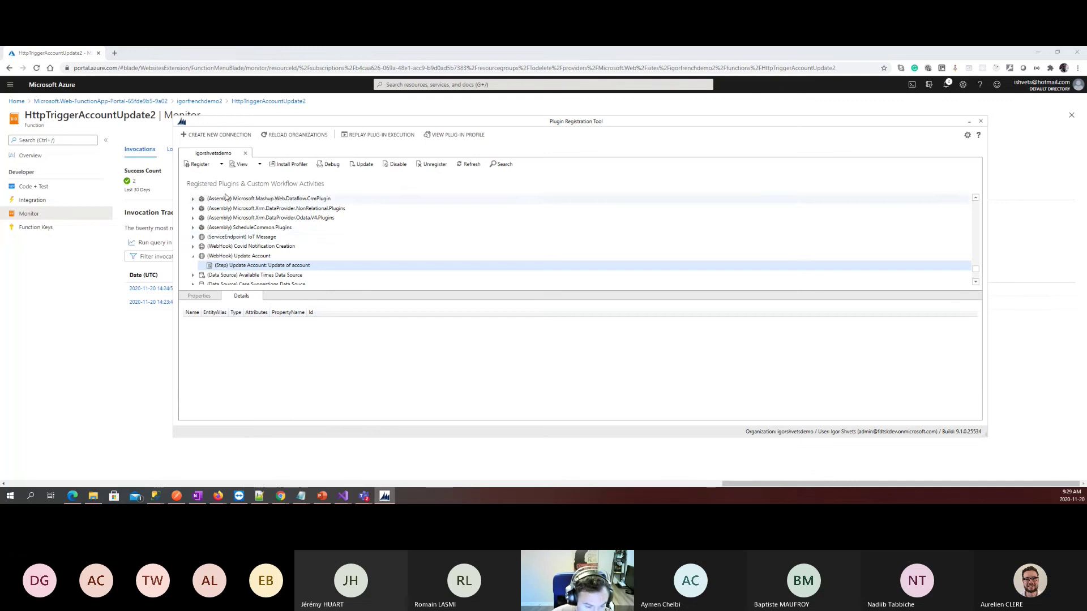
Open the Update Account webhook settings and copy the function key from Notepad
key("alt+Tab")
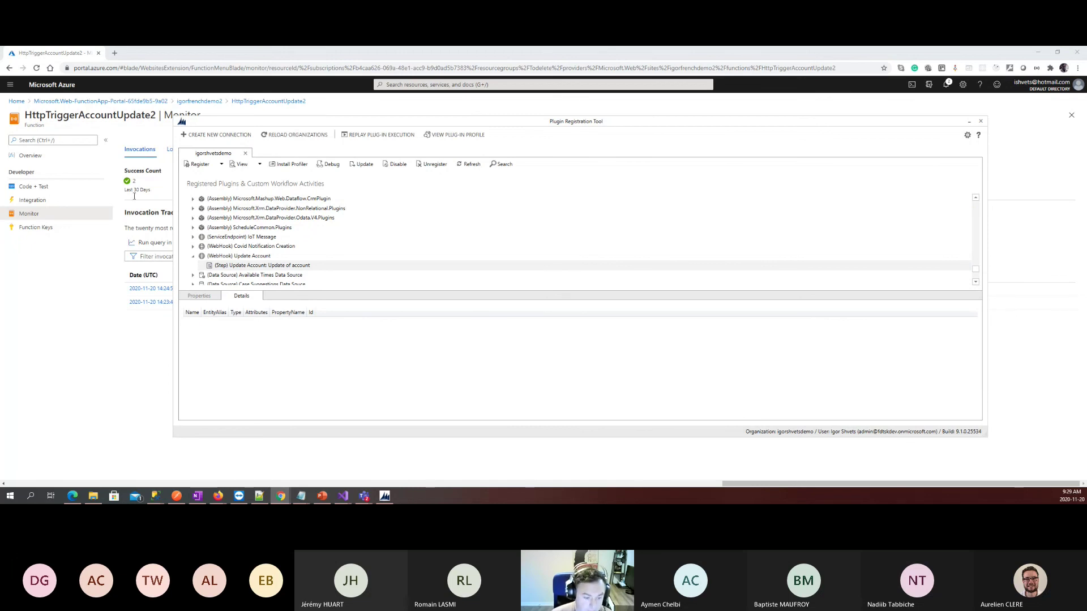
double_click(235, 256)
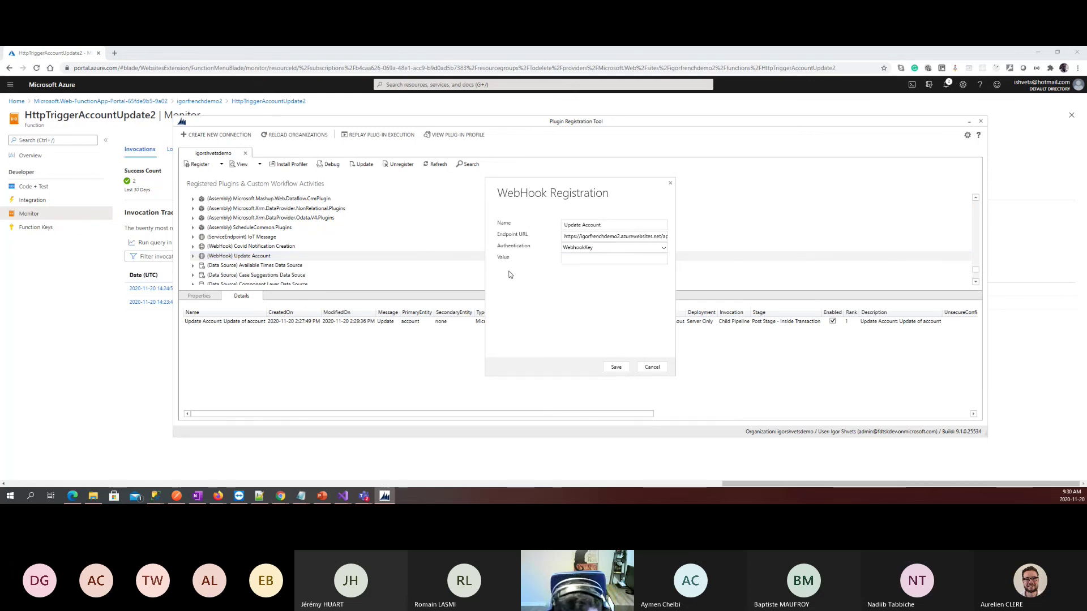
mouse_move(302, 496)
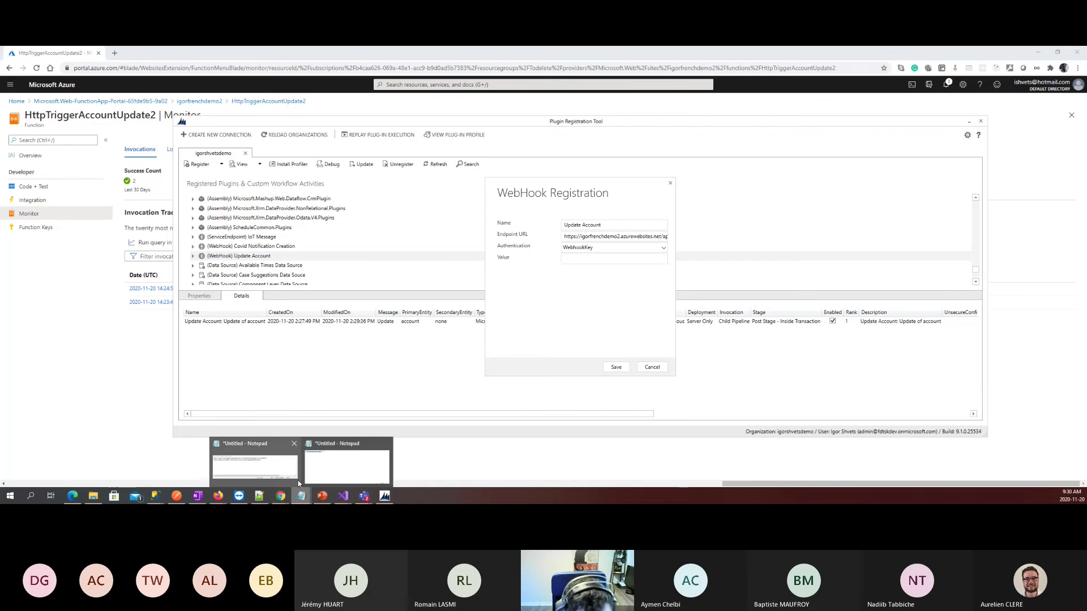
left_click(360, 469)
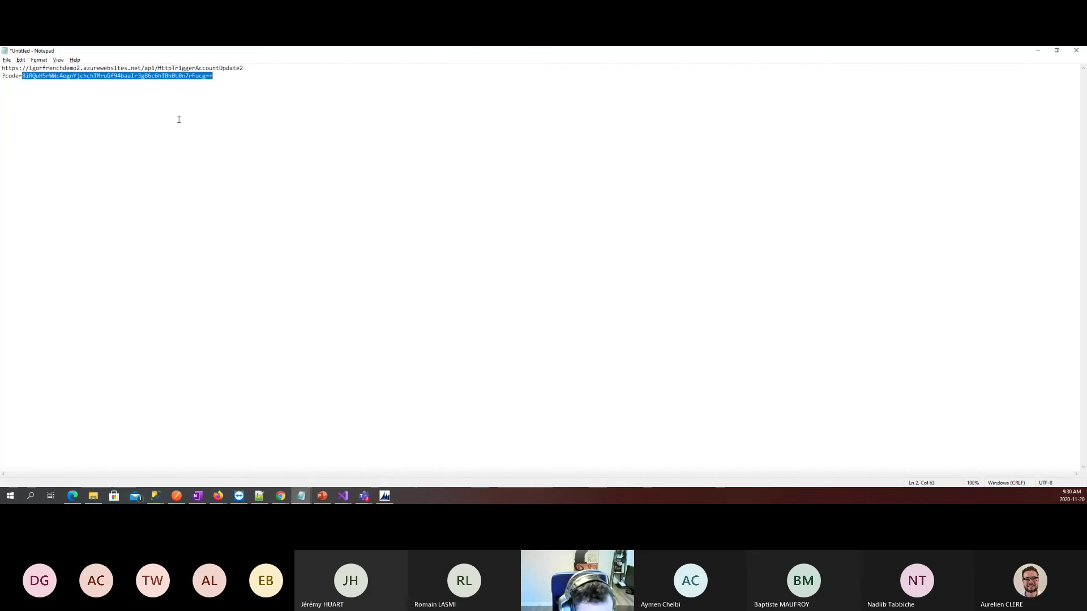
left_click(217, 97)
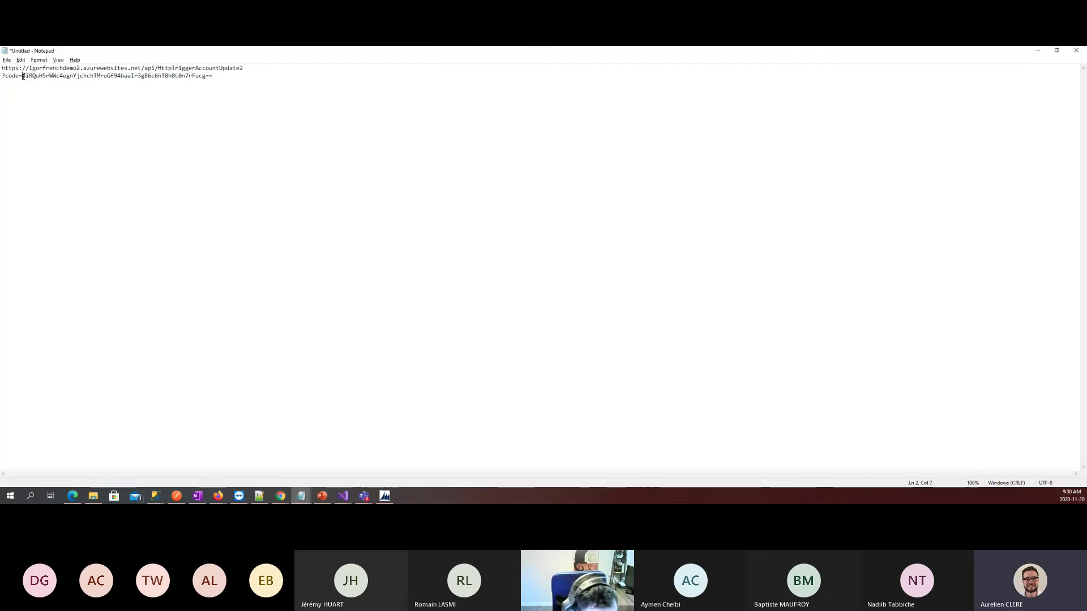
left_click_drag(23, 75, 219, 73)
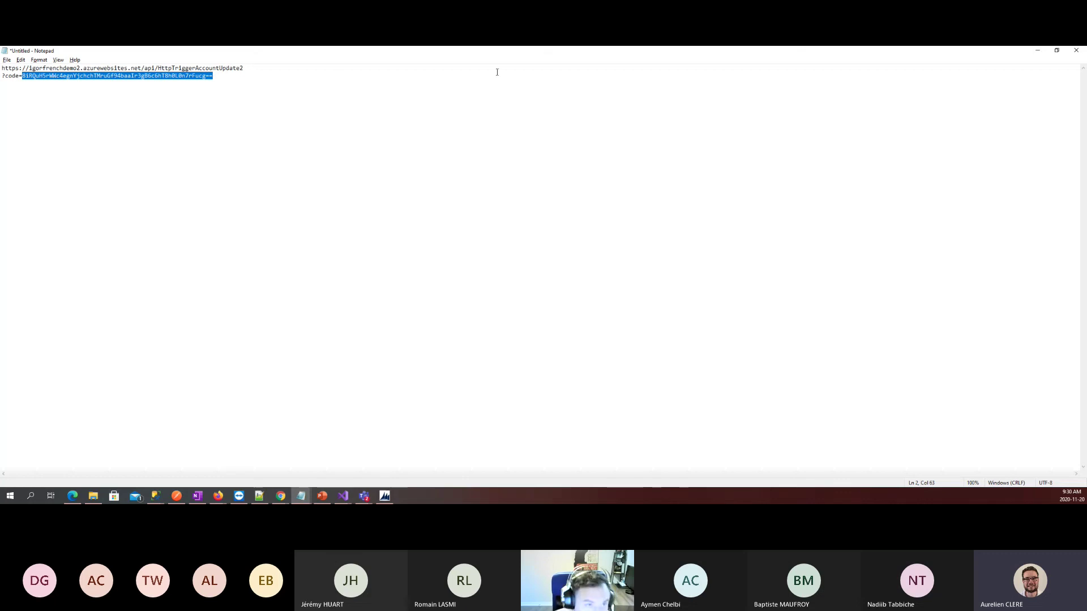
left_click(1038, 51)
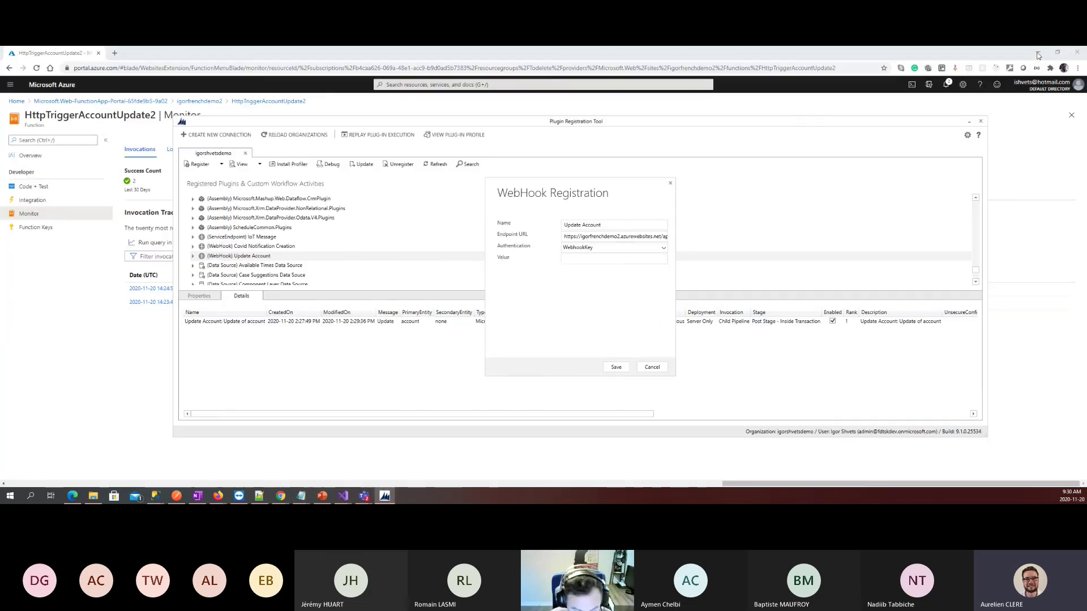
Paste the key into the webhook Value, save, and re-save its Update Account step
left_click(597, 258)
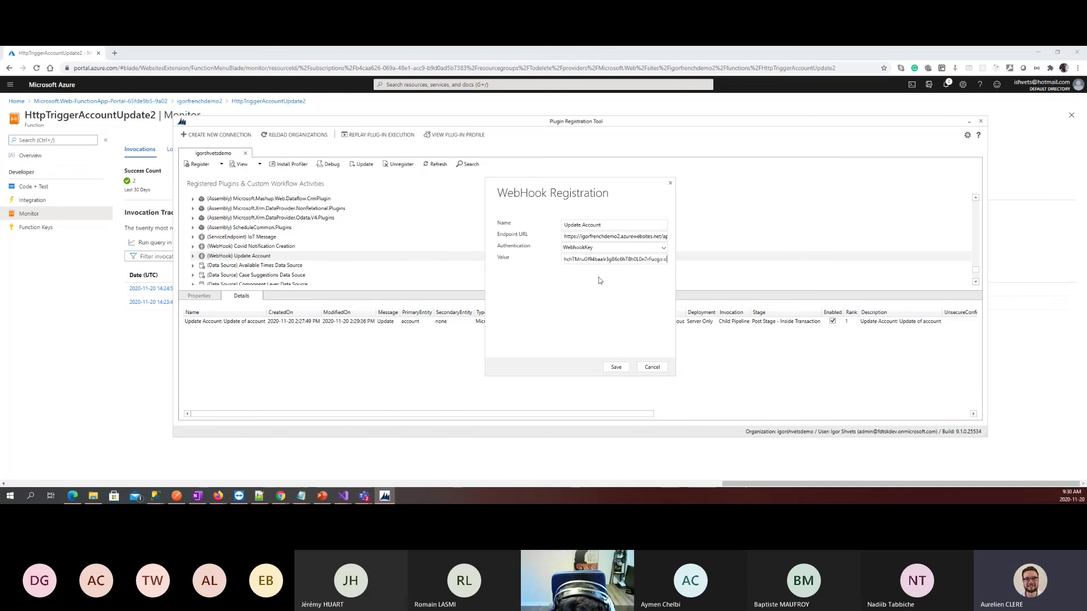
left_click(610, 369)
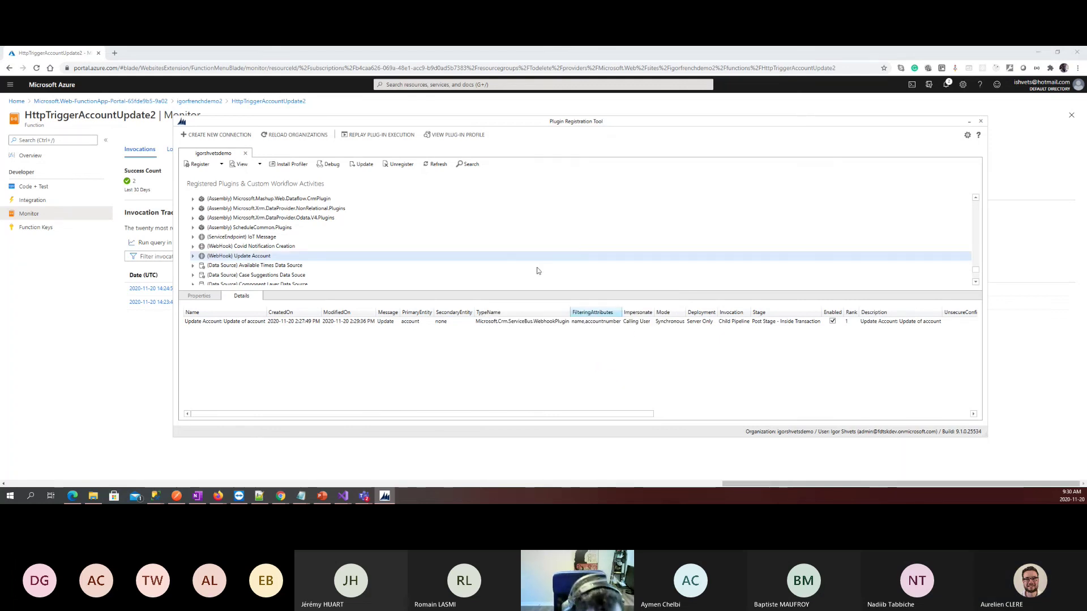
left_click(193, 256)
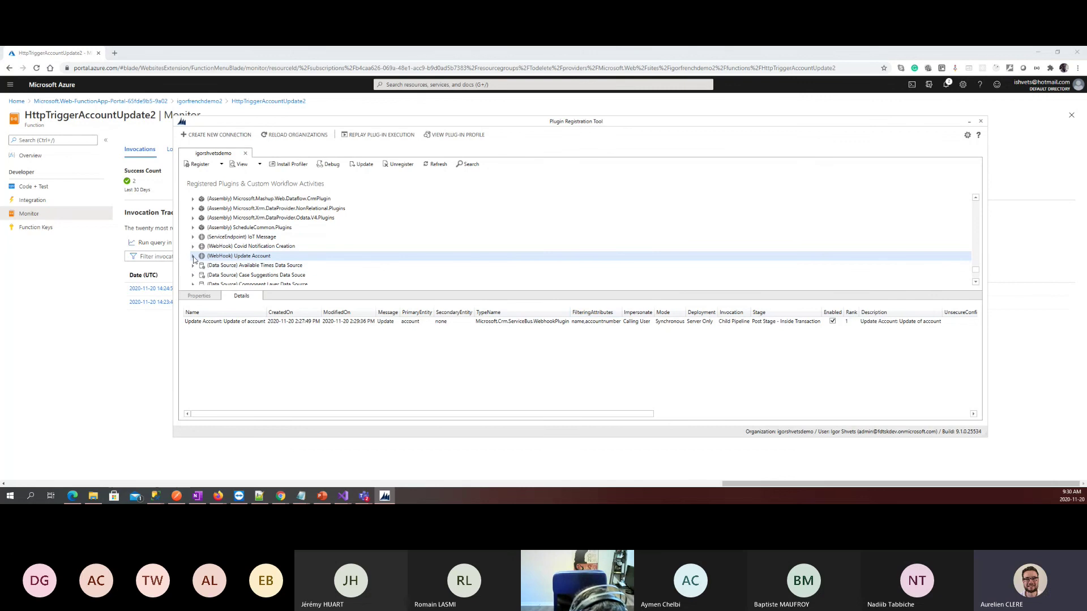
double_click(248, 266)
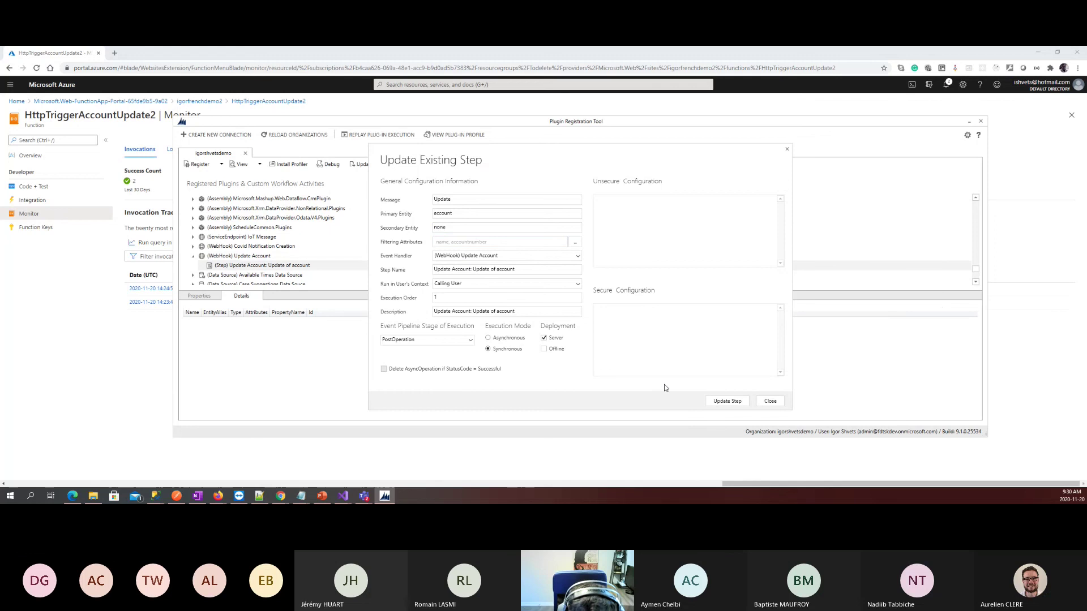
left_click(727, 401)
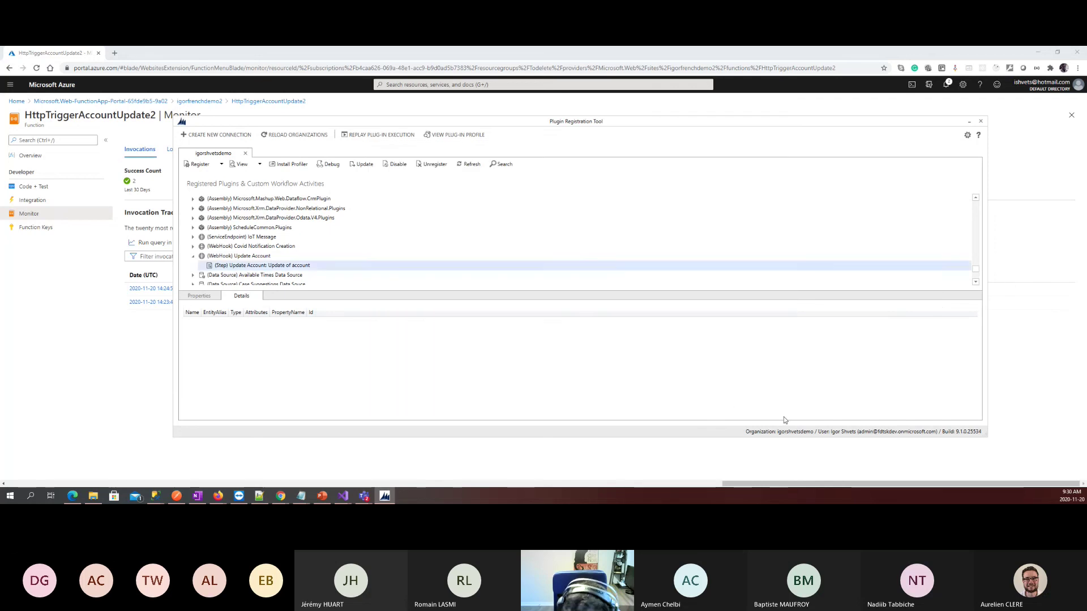
left_click(1016, 358)
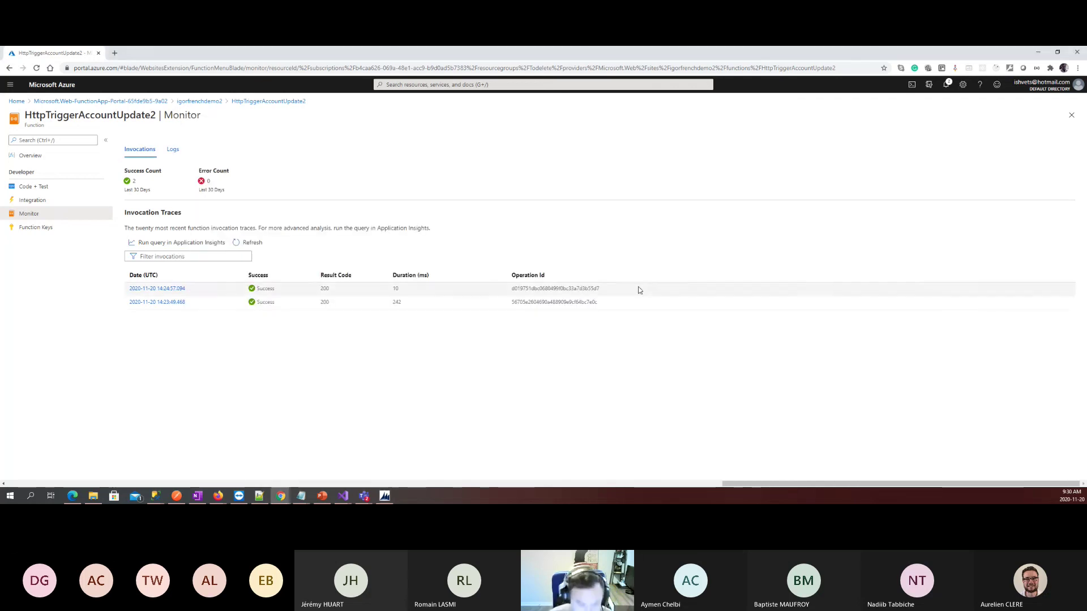
Refresh the invocation list, then paste the function key into the webhook Value and save
left_click(257, 243)
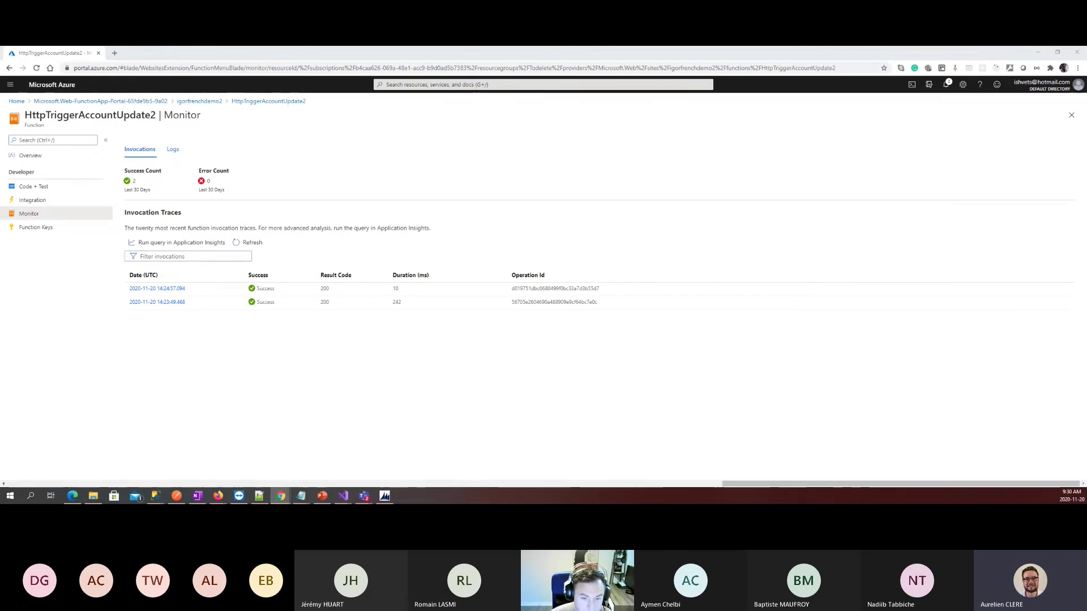
key("alt+Tab")
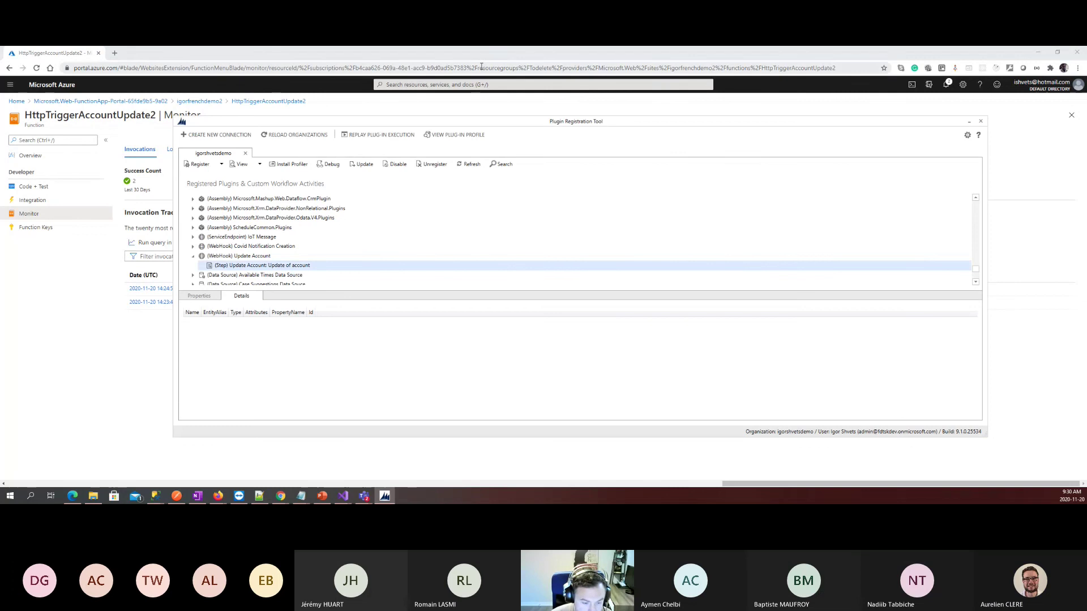
double_click(256, 258)
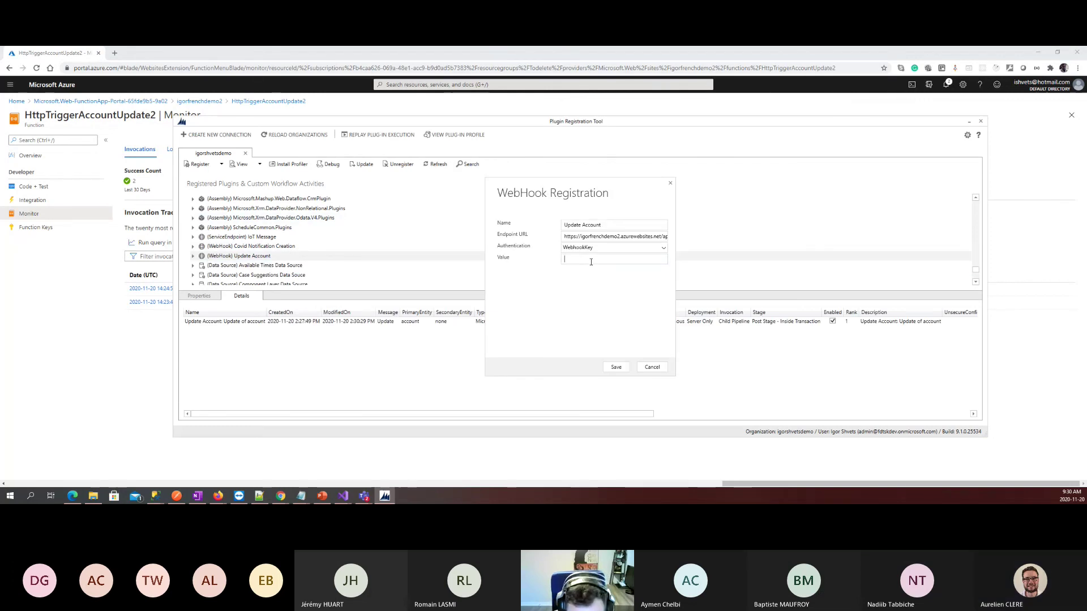
key("ctrl+v")
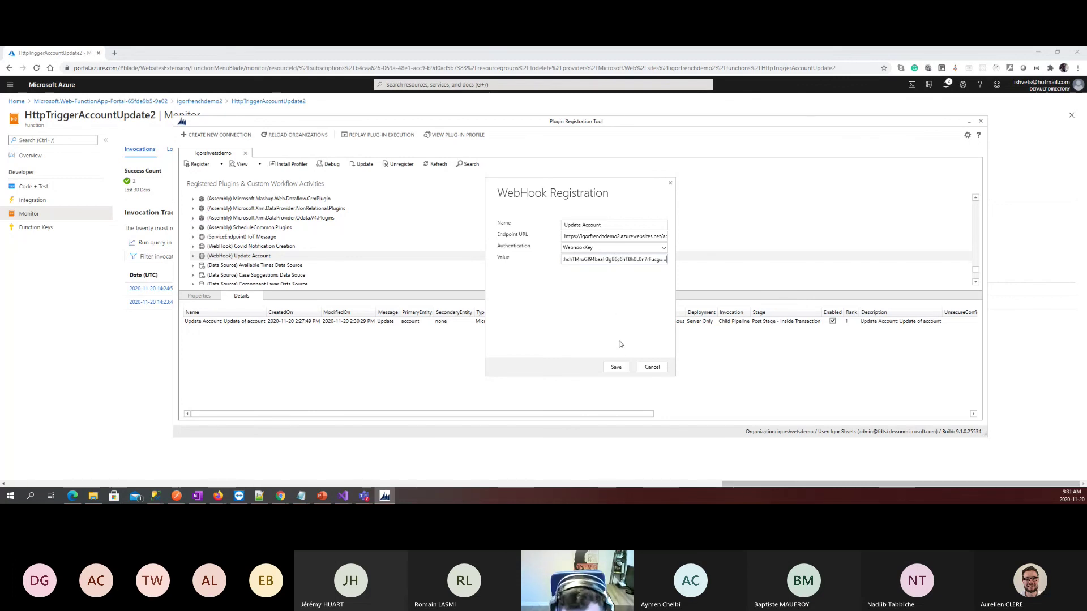
left_click(616, 366)
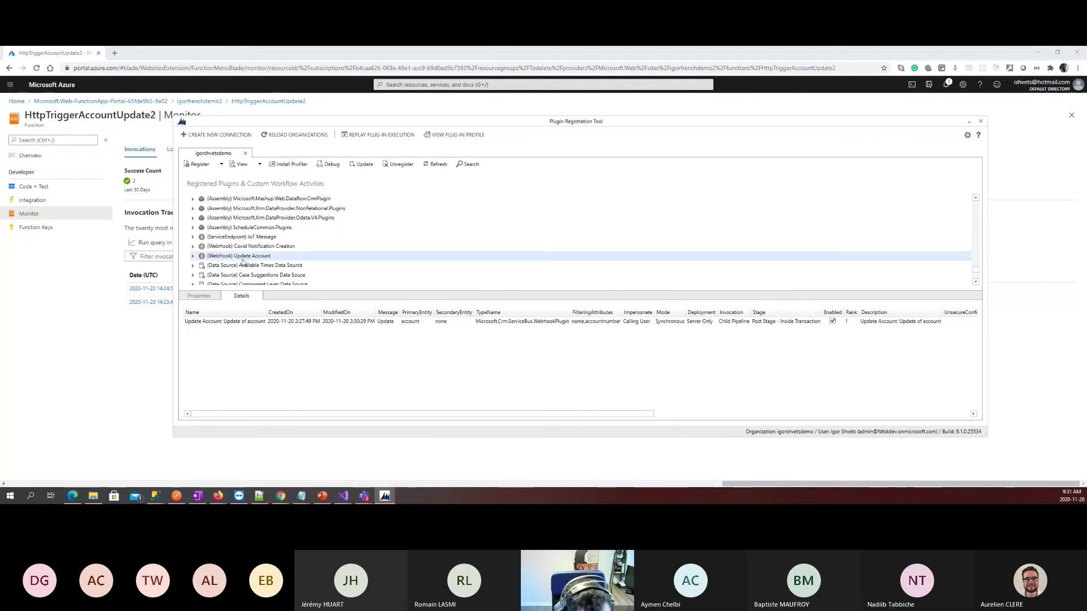
Re-save the Update Account step and return to the function's Monitor page
left_click(193, 256)
double_click(249, 266)
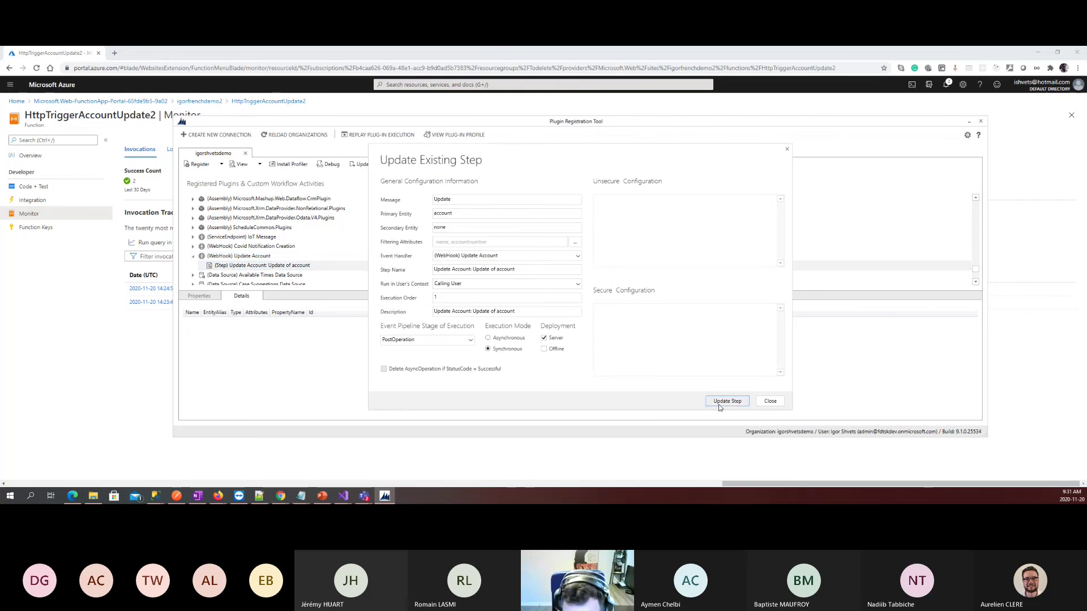
left_click(727, 400)
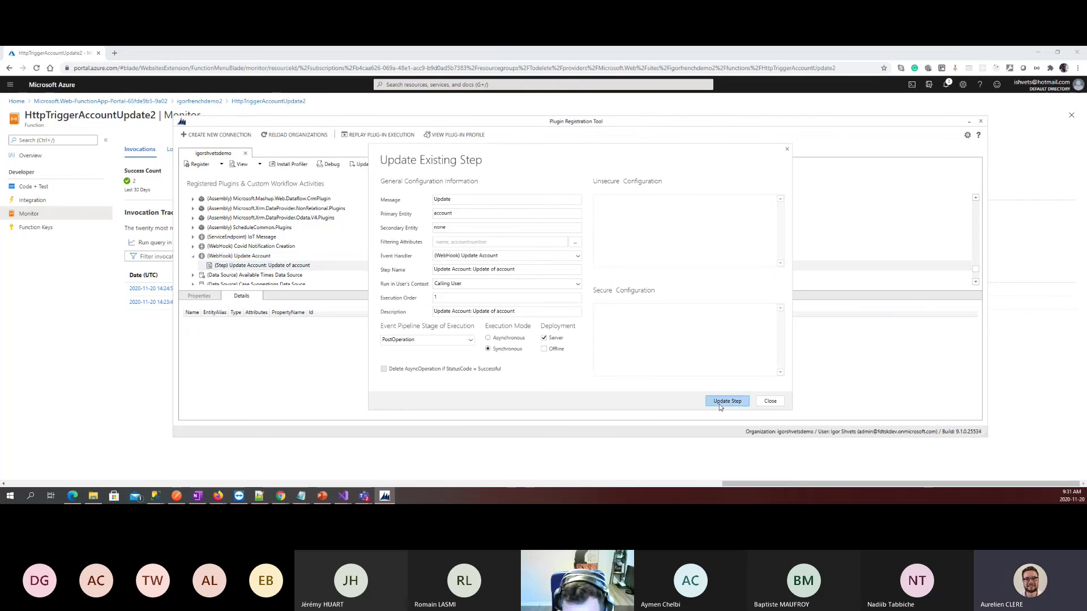
left_click(158, 384)
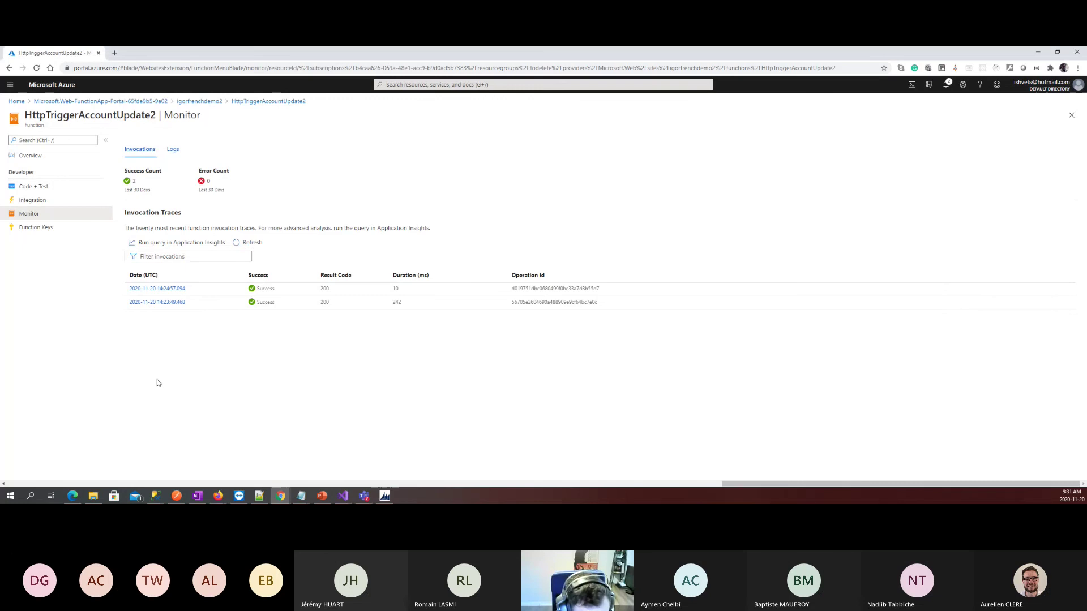
Refresh the invocation list, open the newest run's details and select its JSON context message
left_click(253, 243)
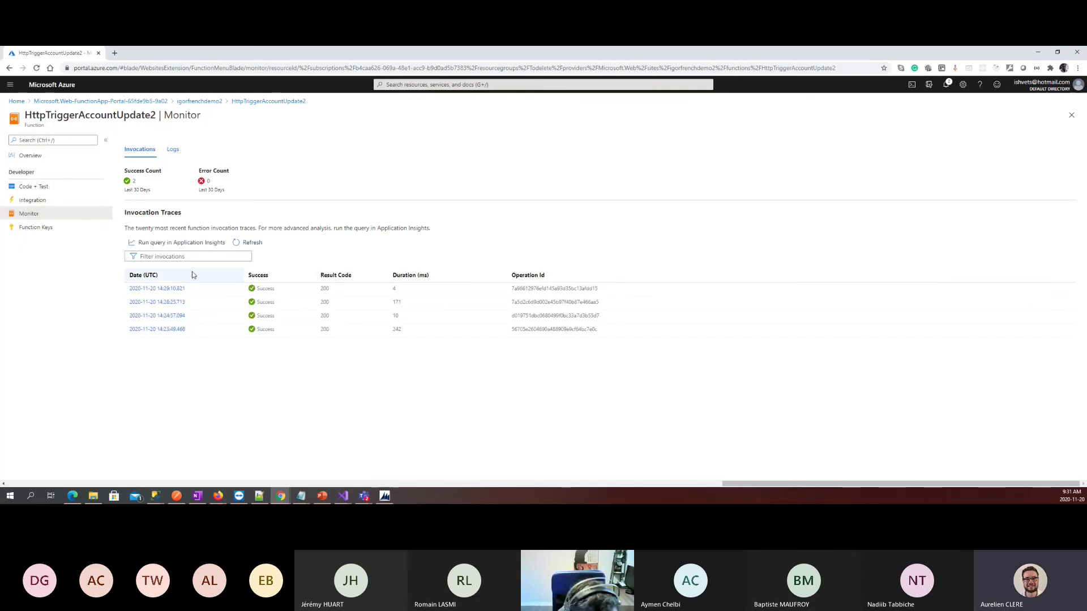
left_click(169, 289)
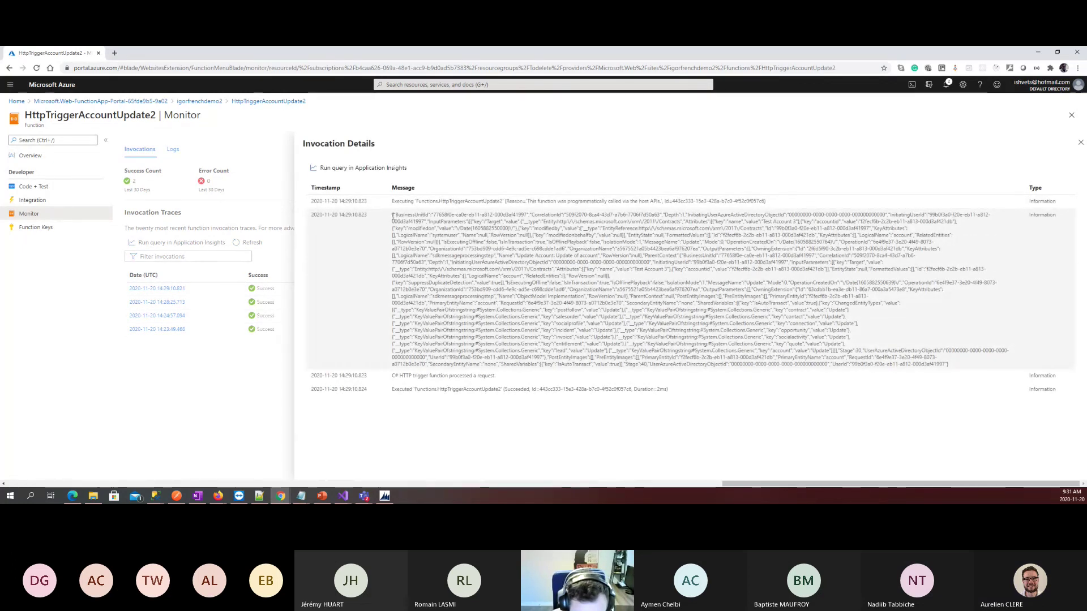
left_click_drag(392, 216, 966, 365)
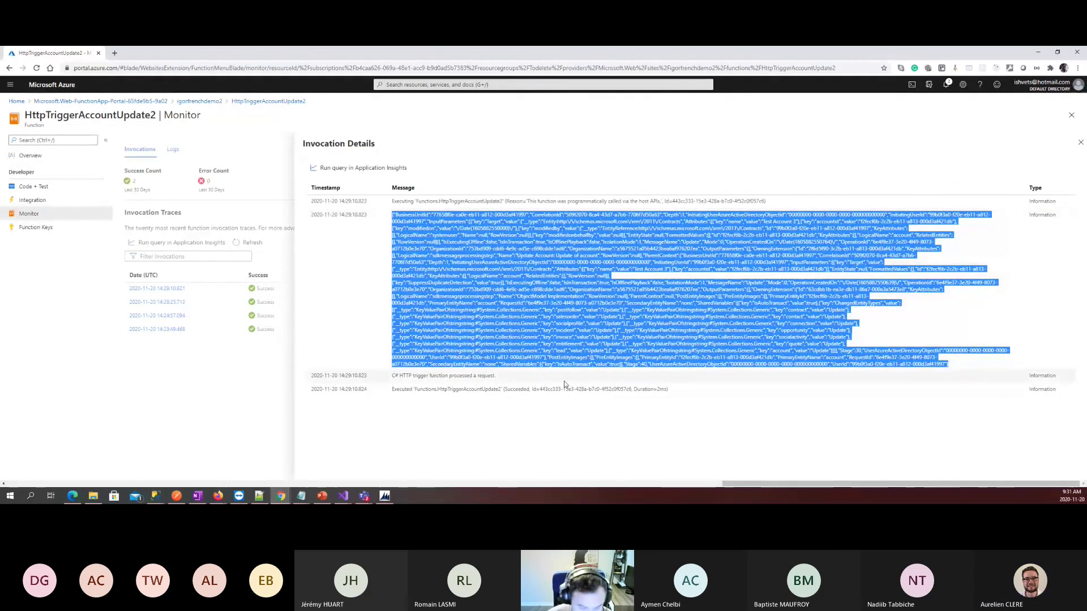
left_click(260, 496)
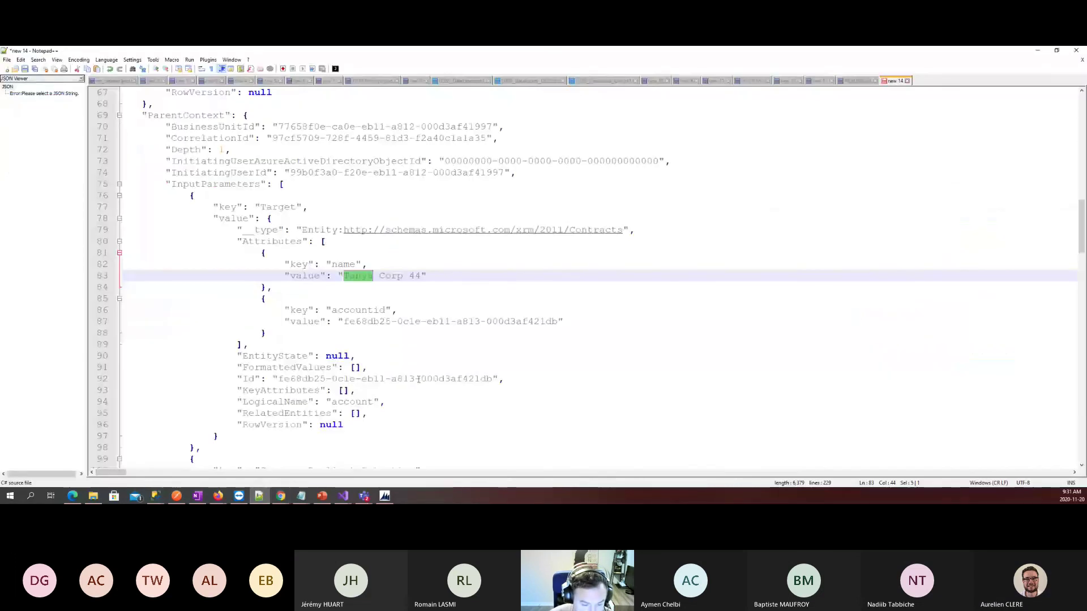
Replace the old Notepad++ JSON with the new invocation message and format it with JSON Viewer
scroll(540, 413, "up", 5)
key("ctrl+a")
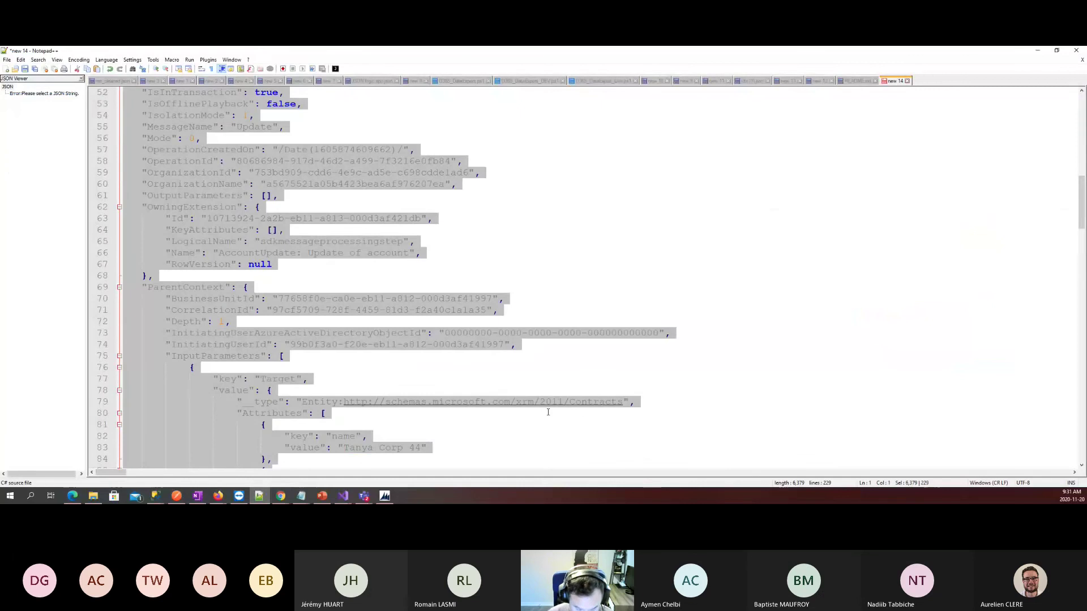
key("Delete")
key("ctrl+v")
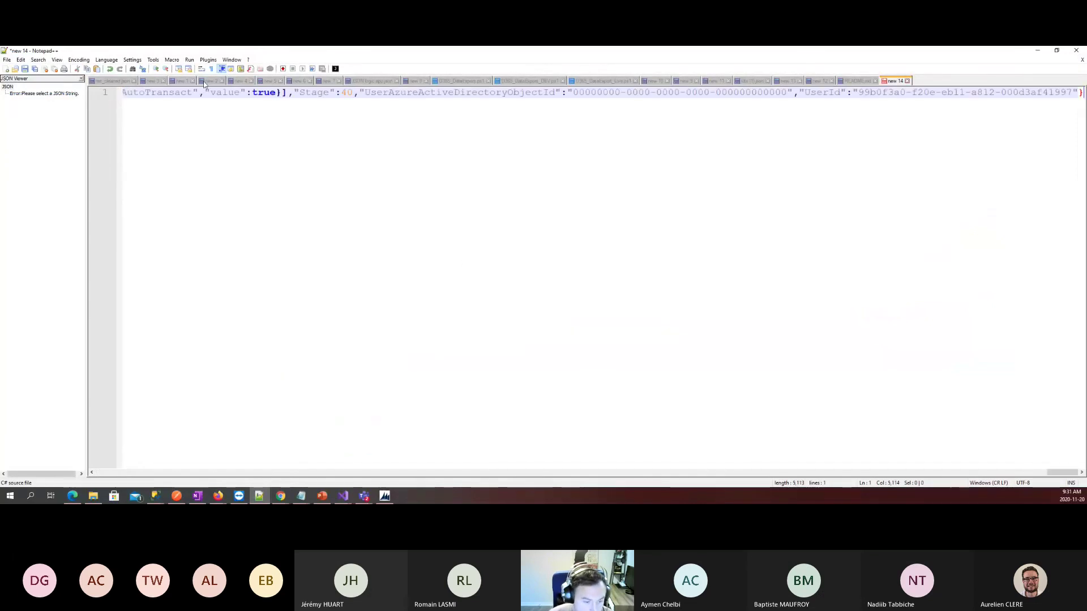
left_click(208, 60)
mouse_move(227, 117)
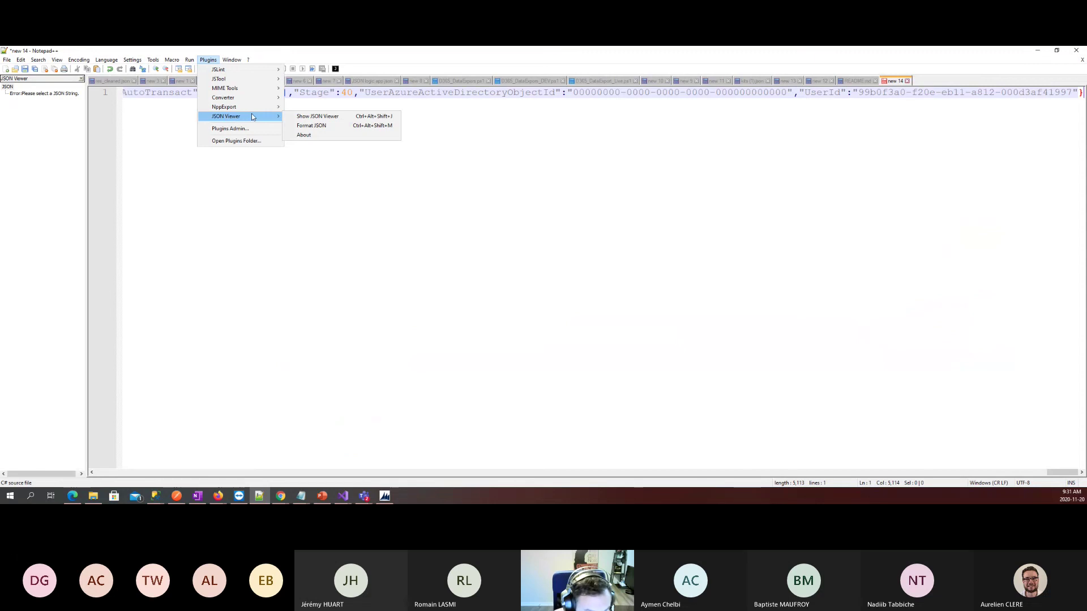
left_click(312, 125)
Search the JSON for 'Test' to locate the Test Account 3 name, then minimize Notepad++
scroll(353, 175, "up", 5)
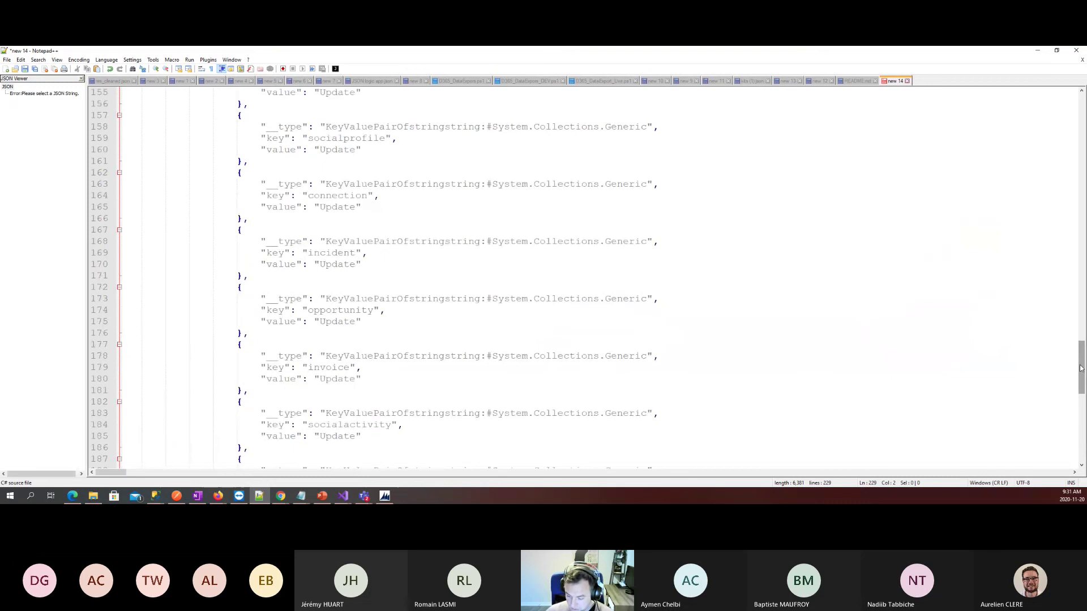
mouse_move(1080, 352)
left_mouse_down()
mouse_move(1080, 108)
mouse_move(1080, 355)
left_mouse_up()
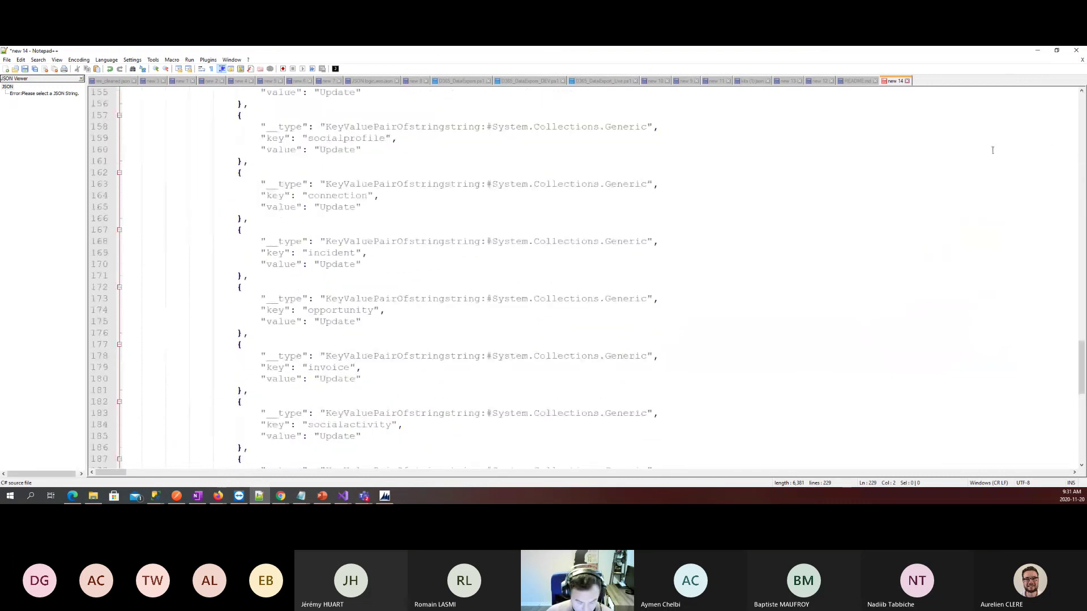
key("ctrl+f")
type("Curr")
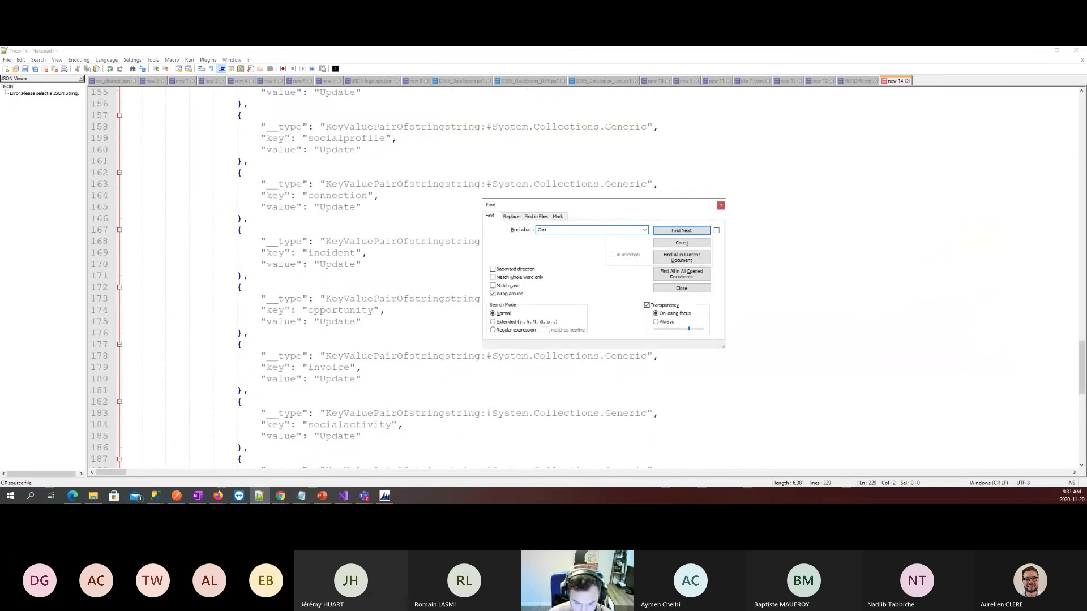
key("Return")
key("BackSpace")
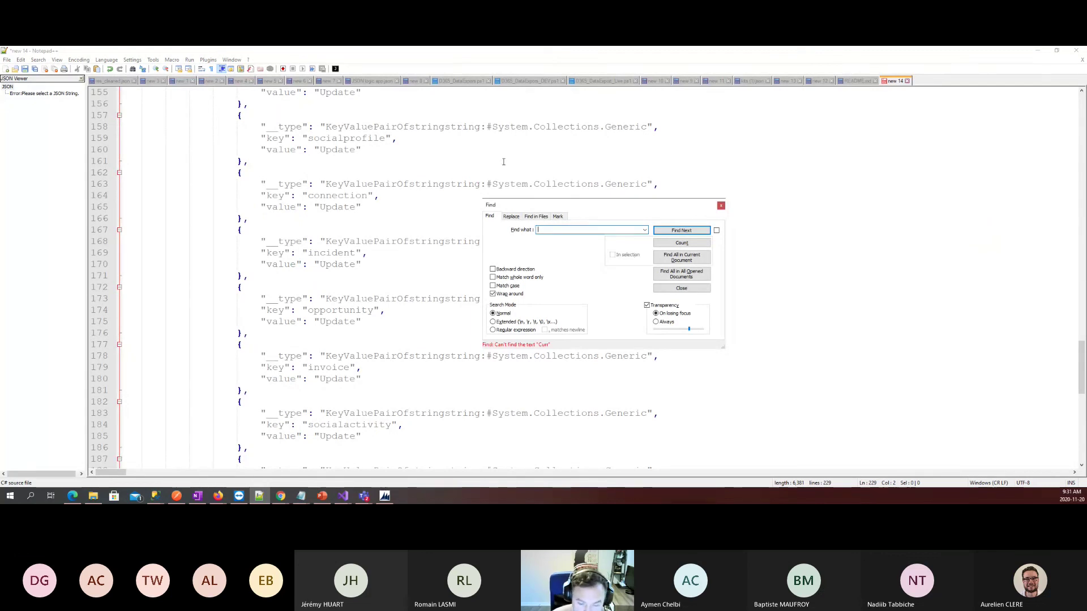
type("Test")
key("Return")
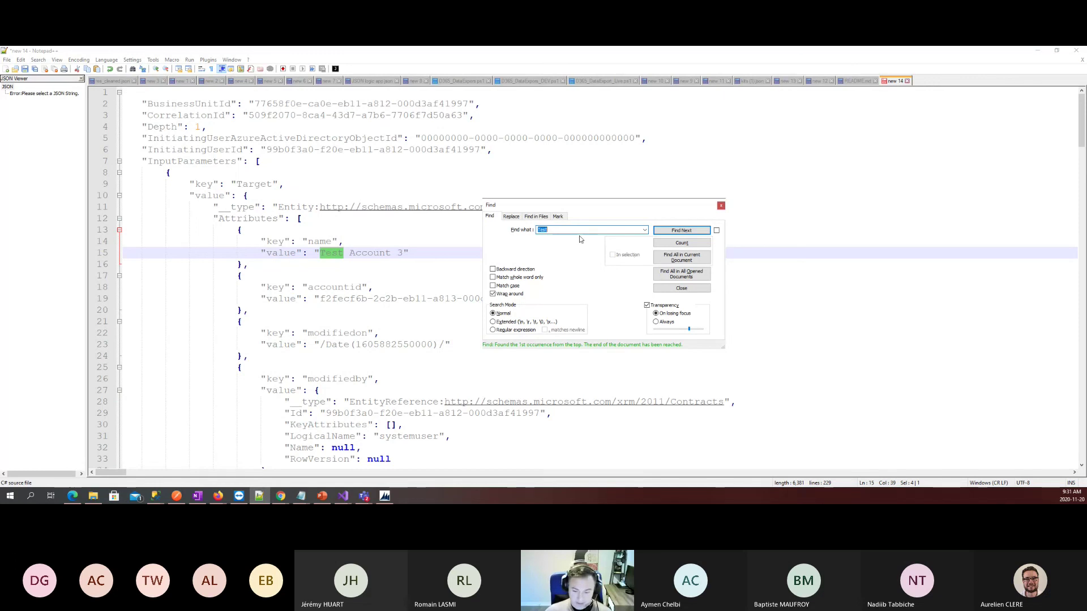
left_click(720, 206)
left_click(719, 205)
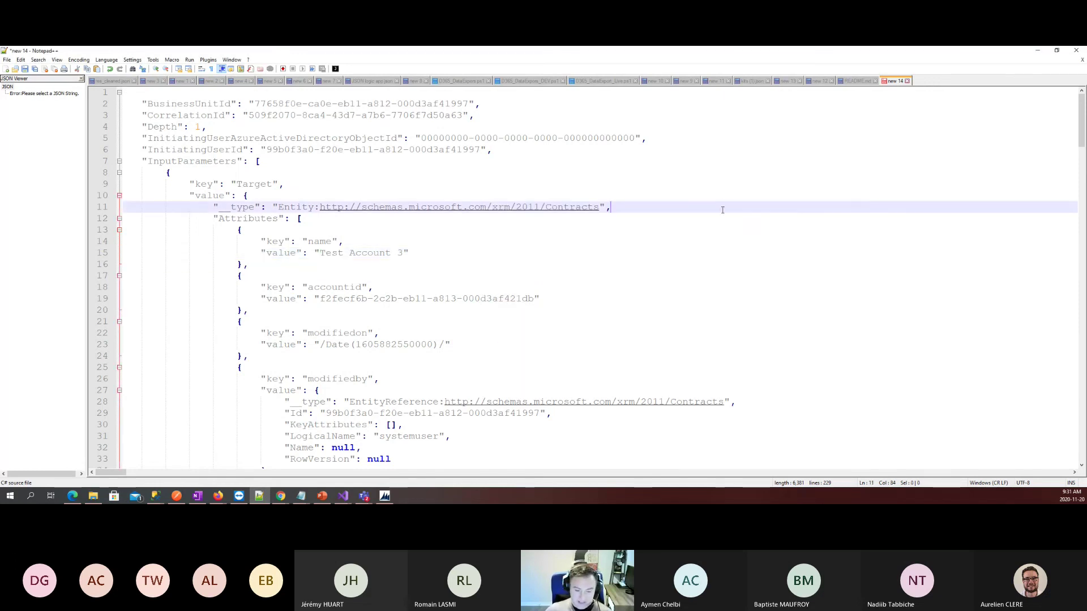
left_click(1038, 51)
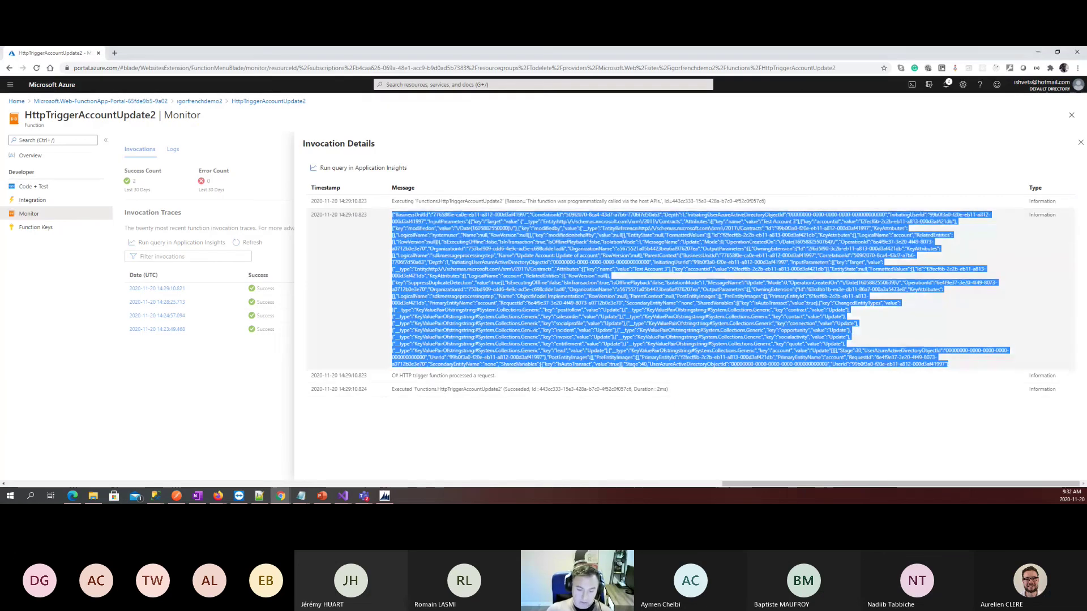
Deselect the message text and close the Invocation Details panel
left_click(643, 293)
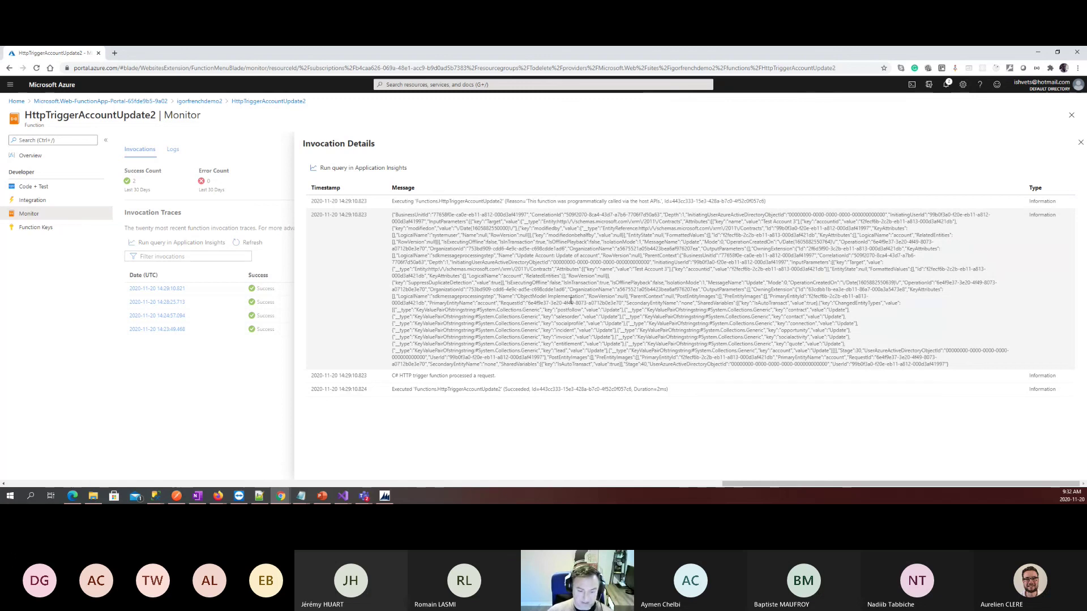
left_click(1080, 143)
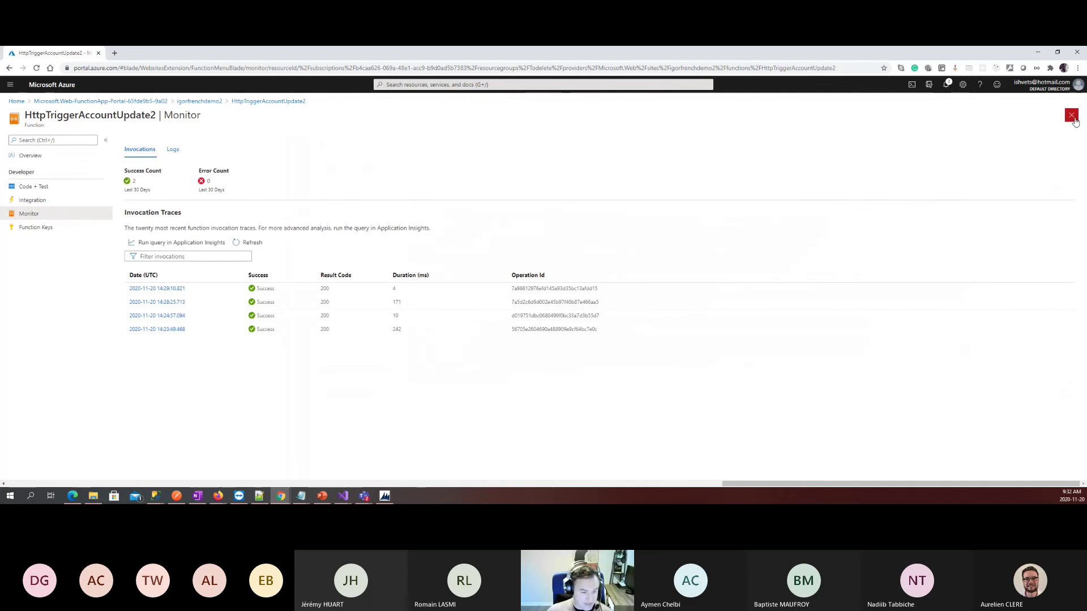
Close the HttpTriggerAccountUpdate2 Monitor blade to return to the igorfrenchdemo2 Functions list
left_click(1072, 116)
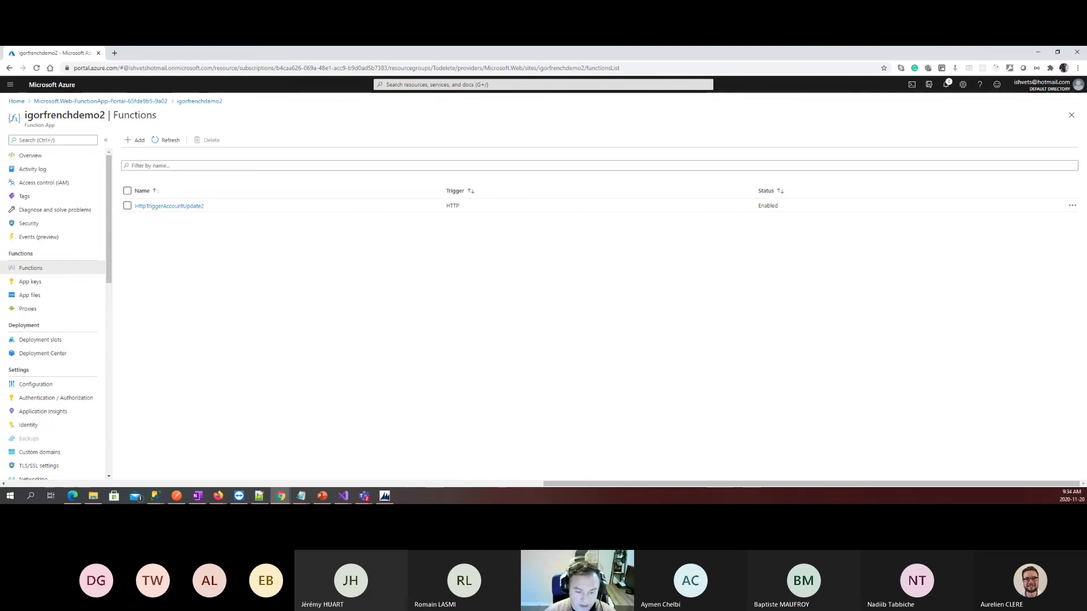
From Home, open SQL databases, view the mdotest overview, then return to the databases list
left_click(16, 101)
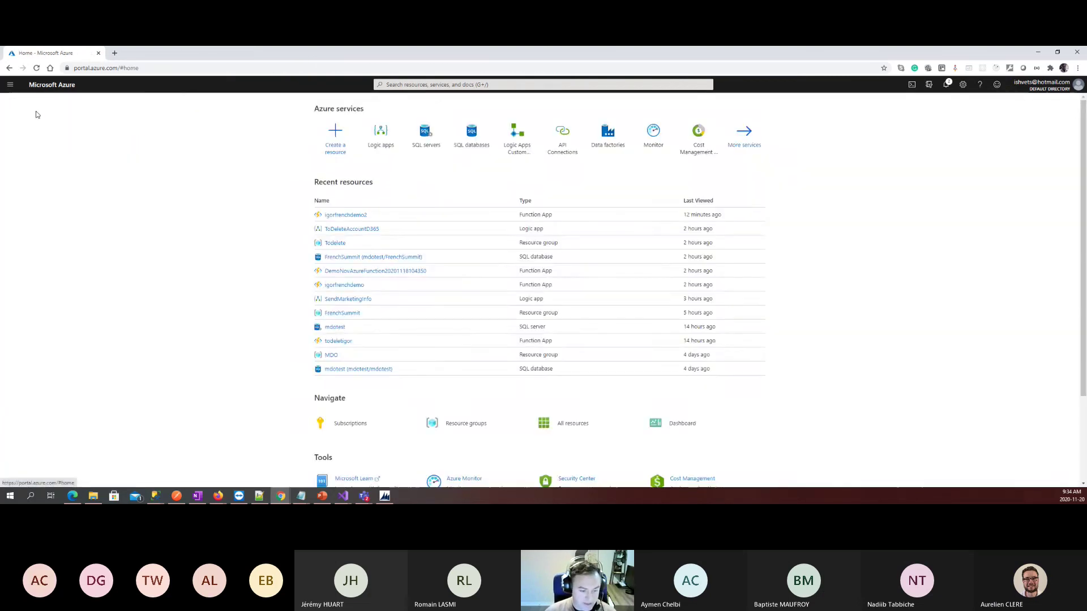
left_click(473, 143)
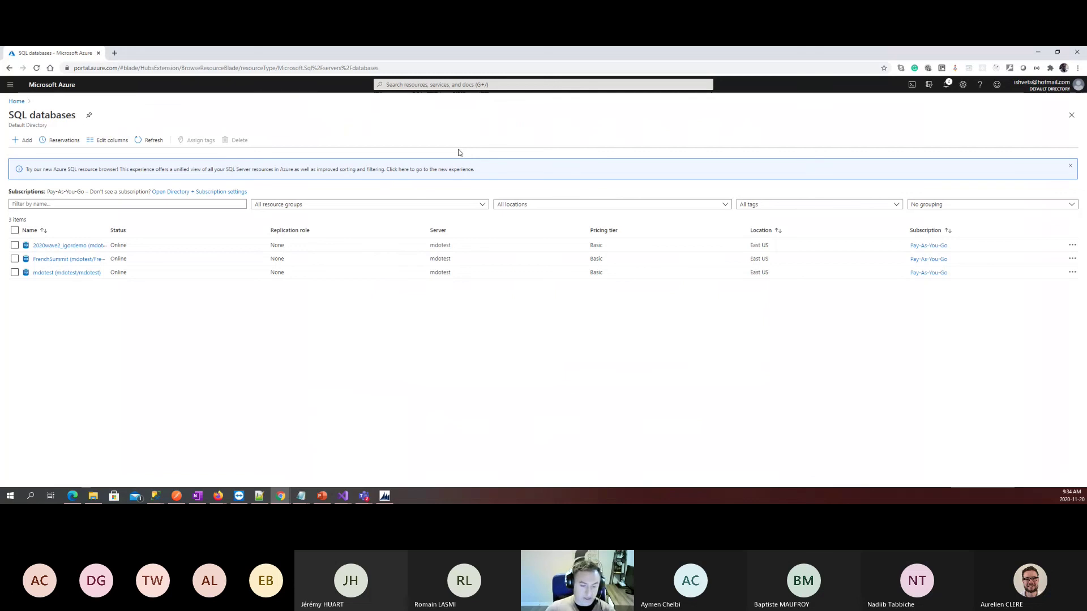
left_click(47, 273)
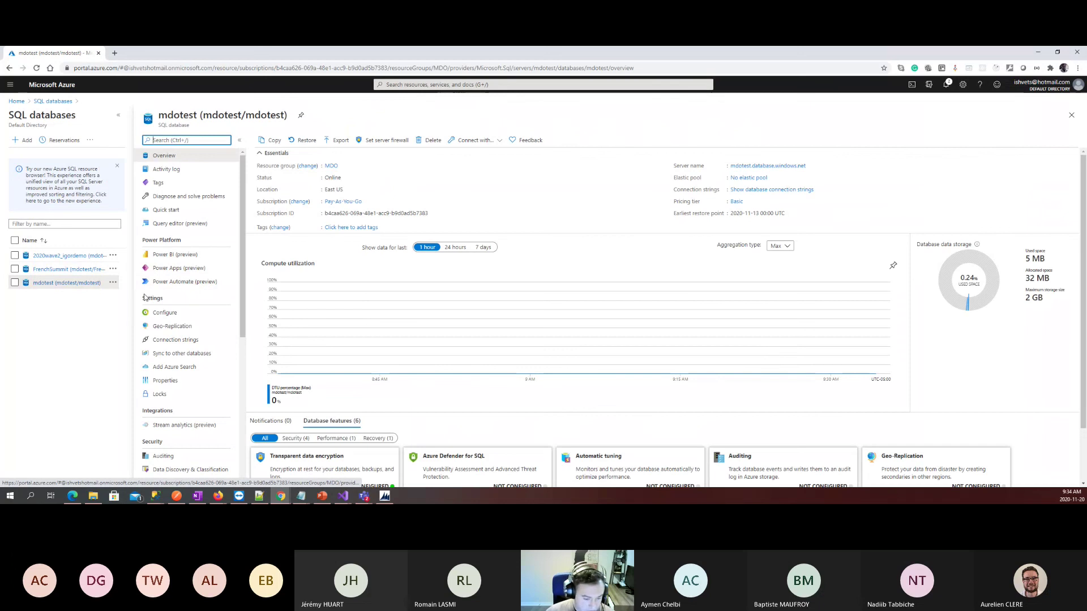
left_click(51, 101)
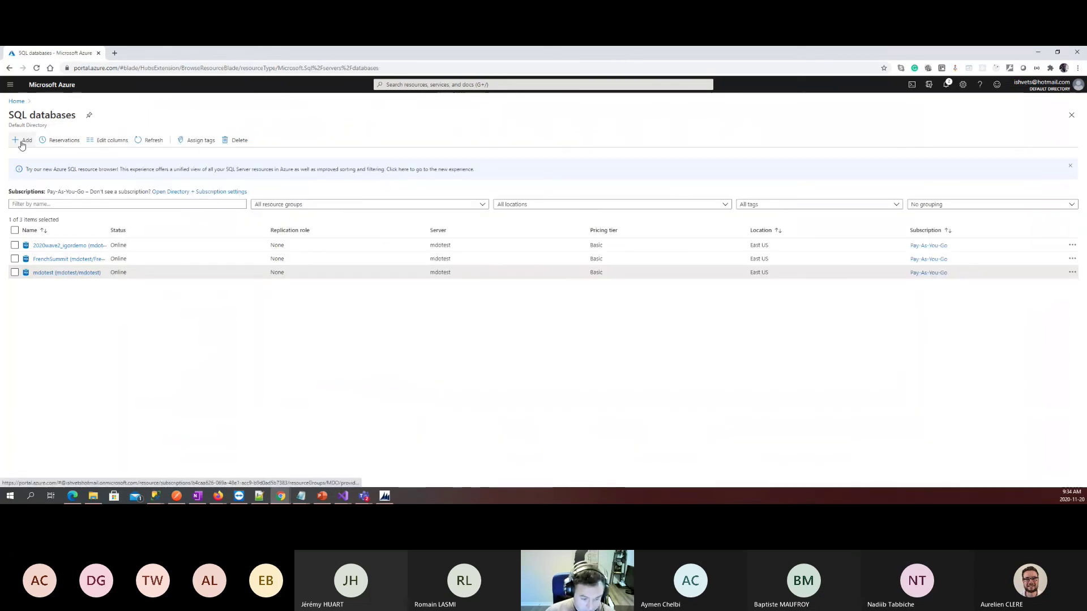
left_click(23, 143)
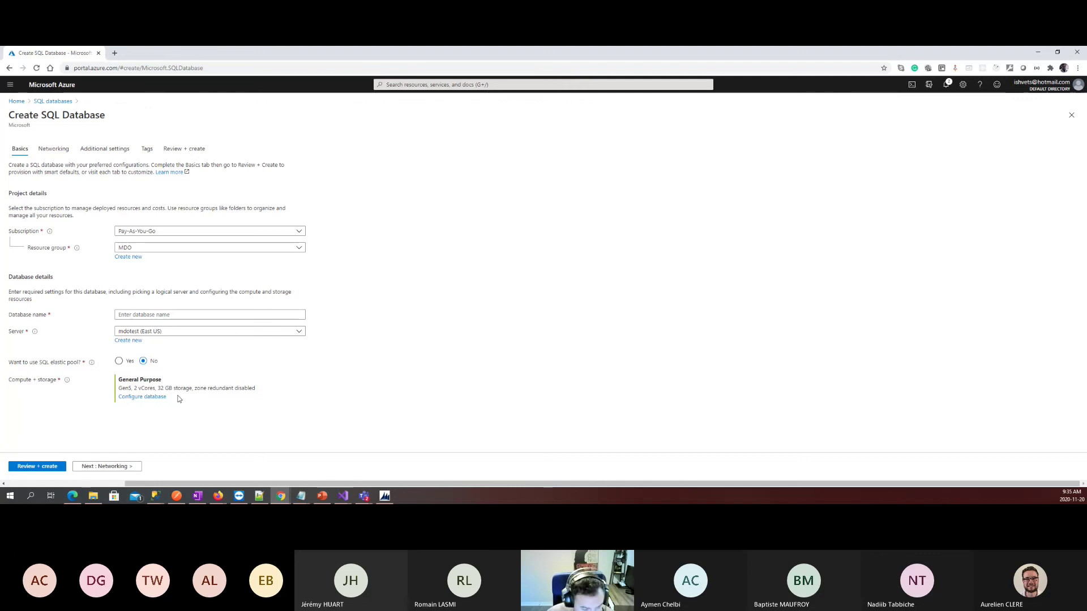
left_click(145, 398)
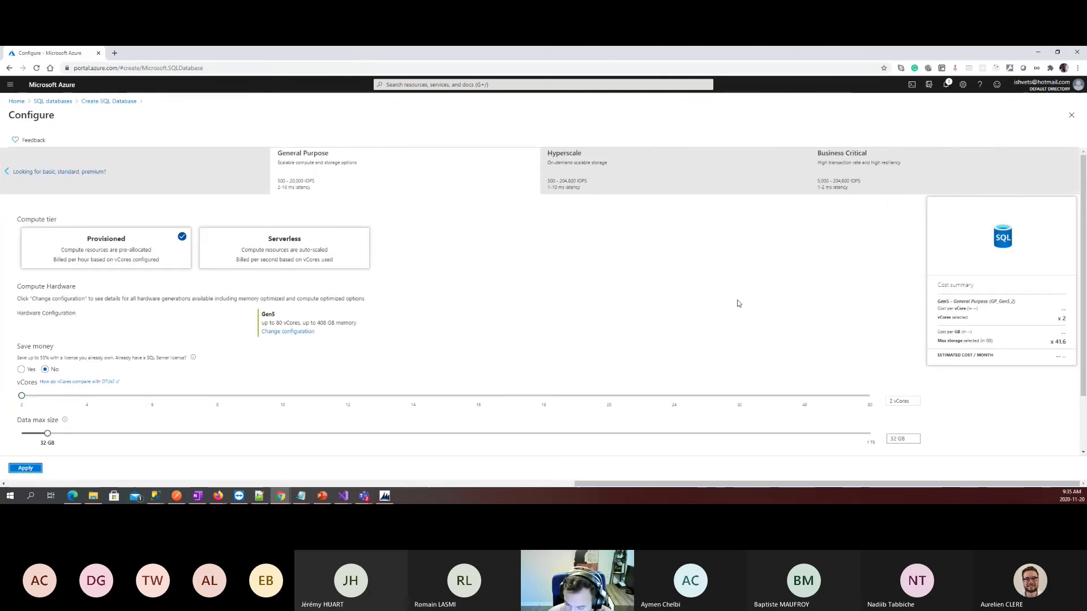
left_click(6, 176)
left_click(44, 170)
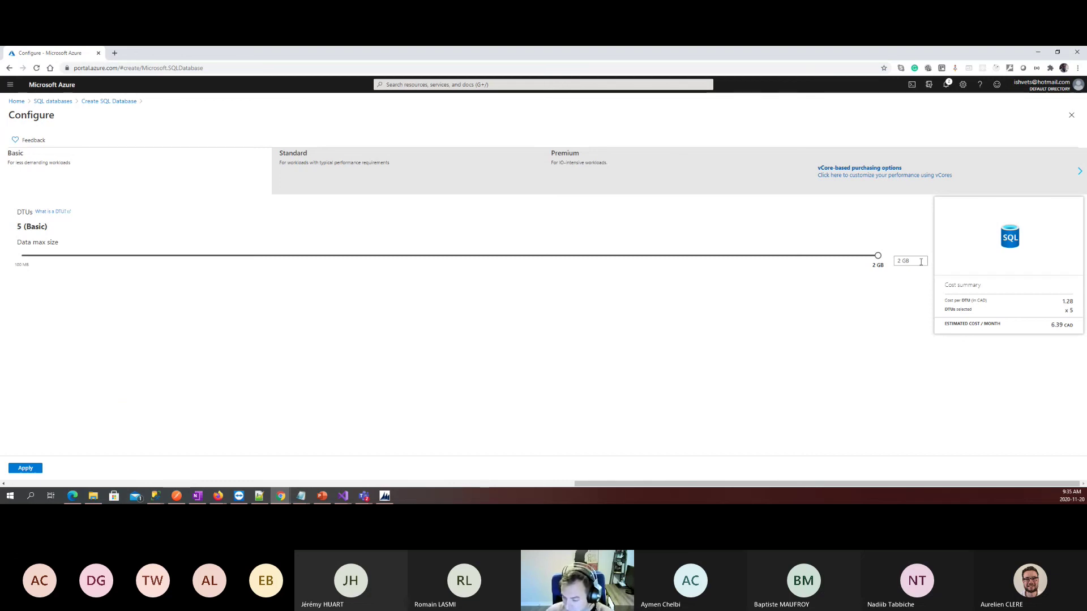
double_click(1057, 325)
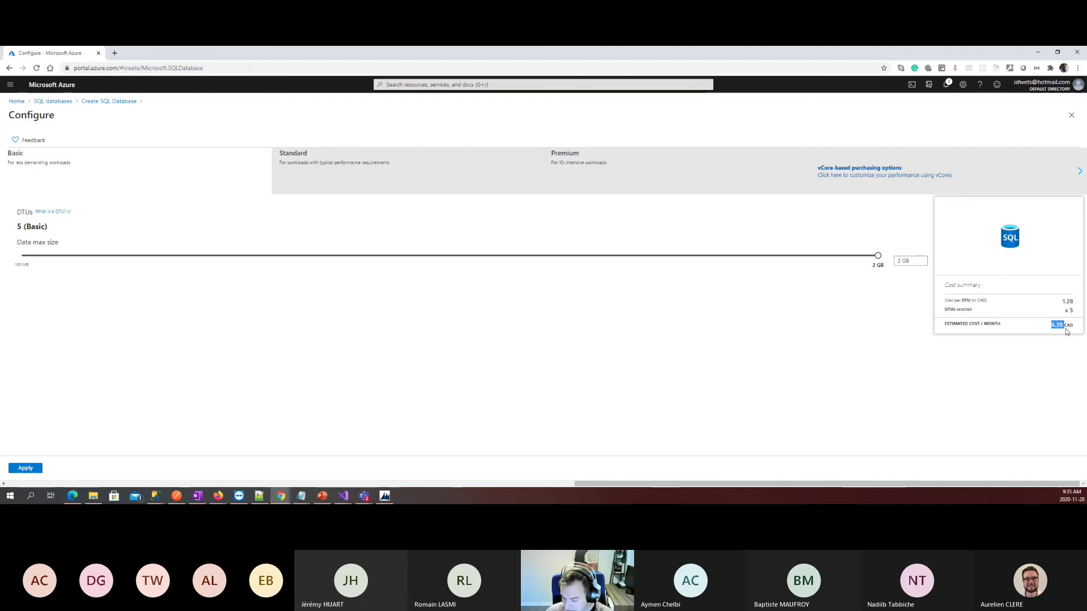
left_click_drag(1066, 332, 1076, 329)
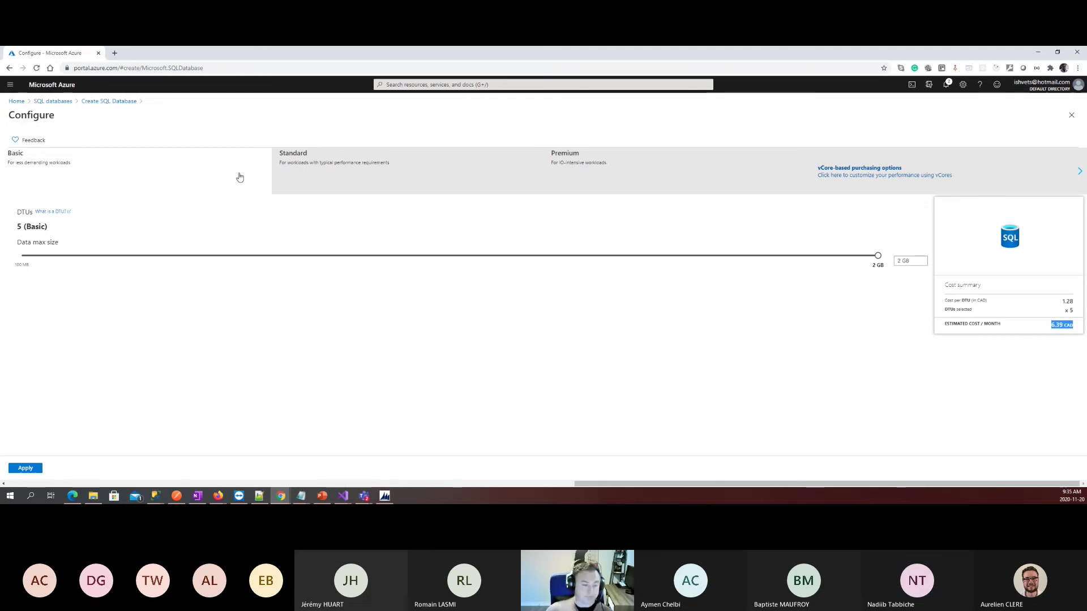
left_click(59, 106)
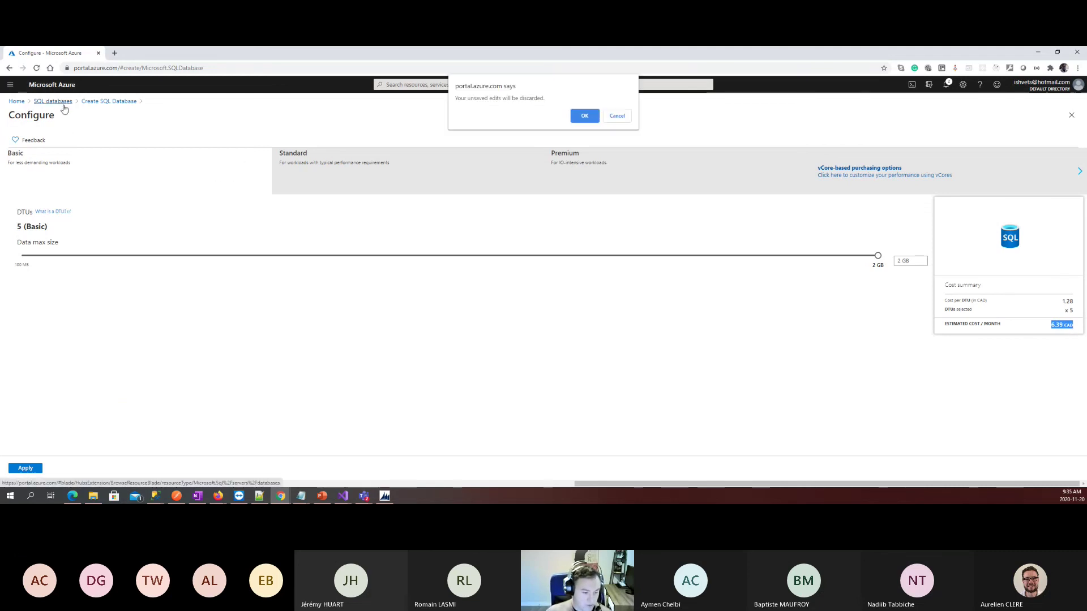
left_click(586, 117)
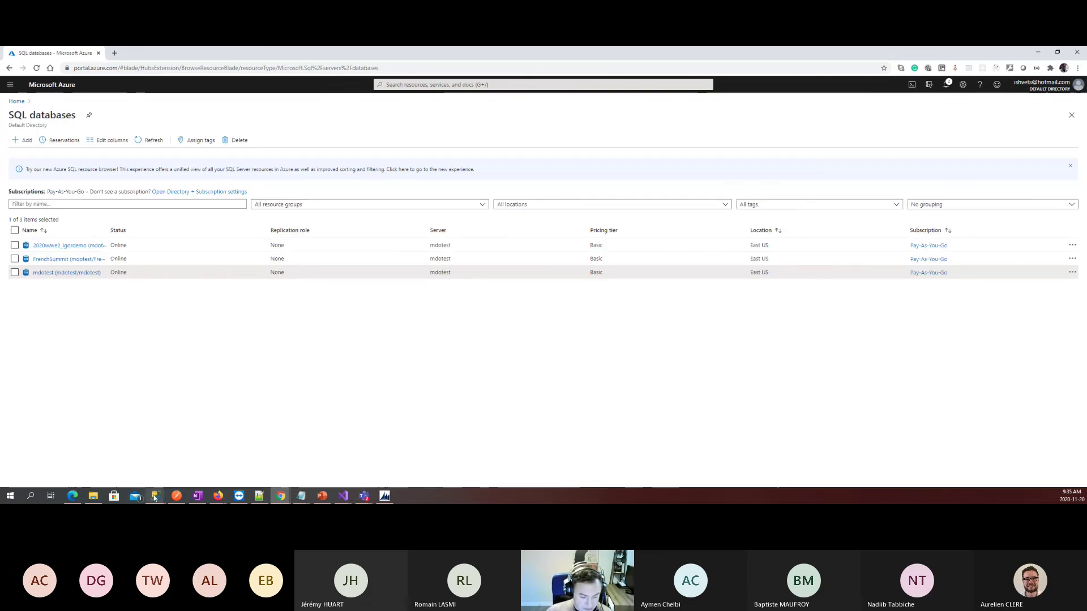
Start a new table with a non-null int Id column set as primary key
mouse_move(155, 498)
left_click(225, 473)
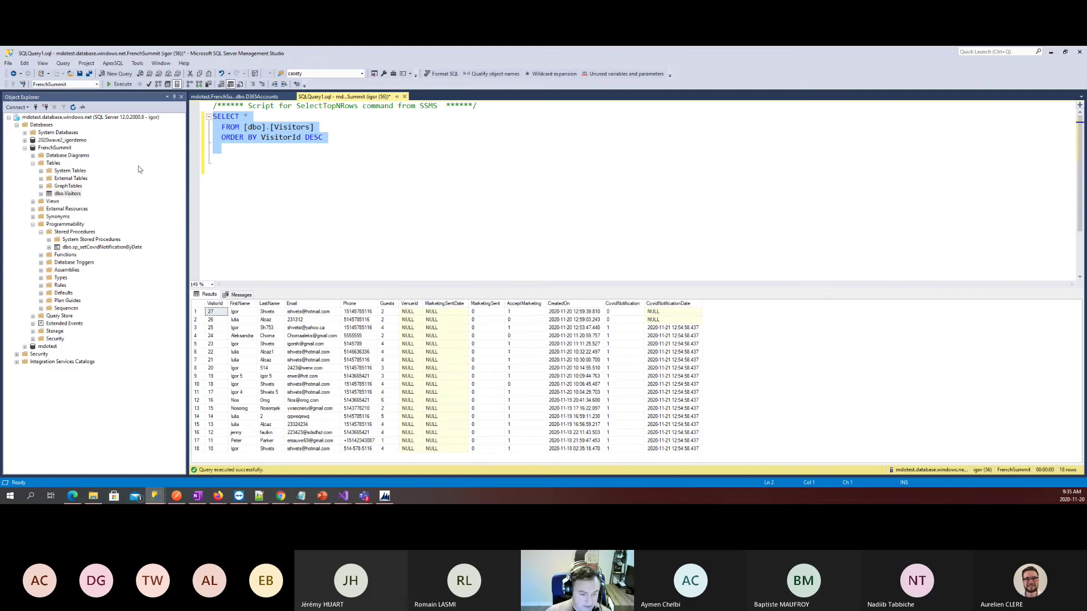
right_click(54, 165)
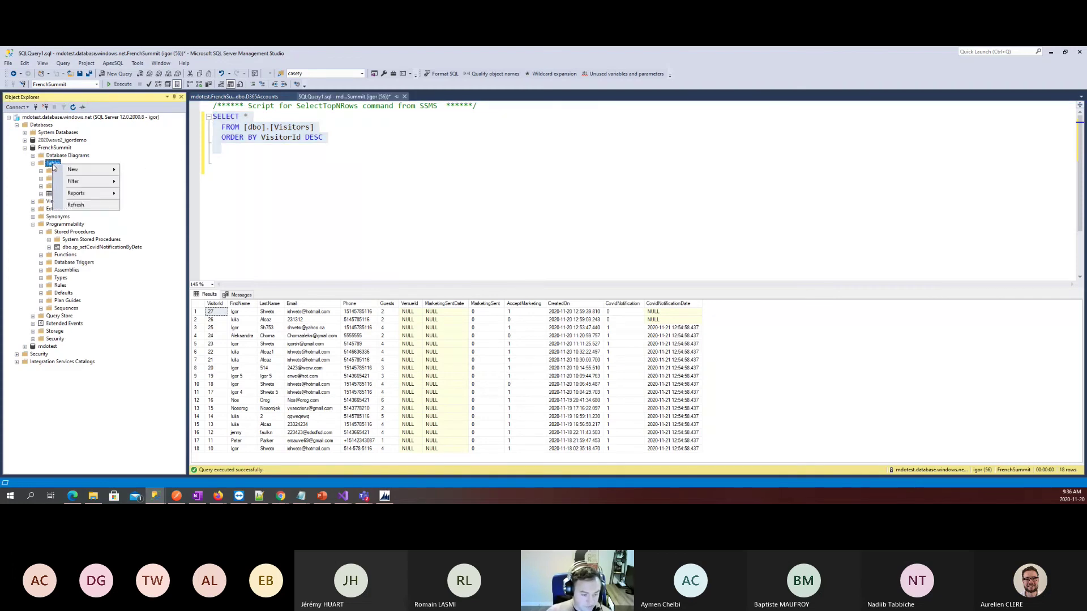
mouse_move(85, 169)
left_click(142, 169)
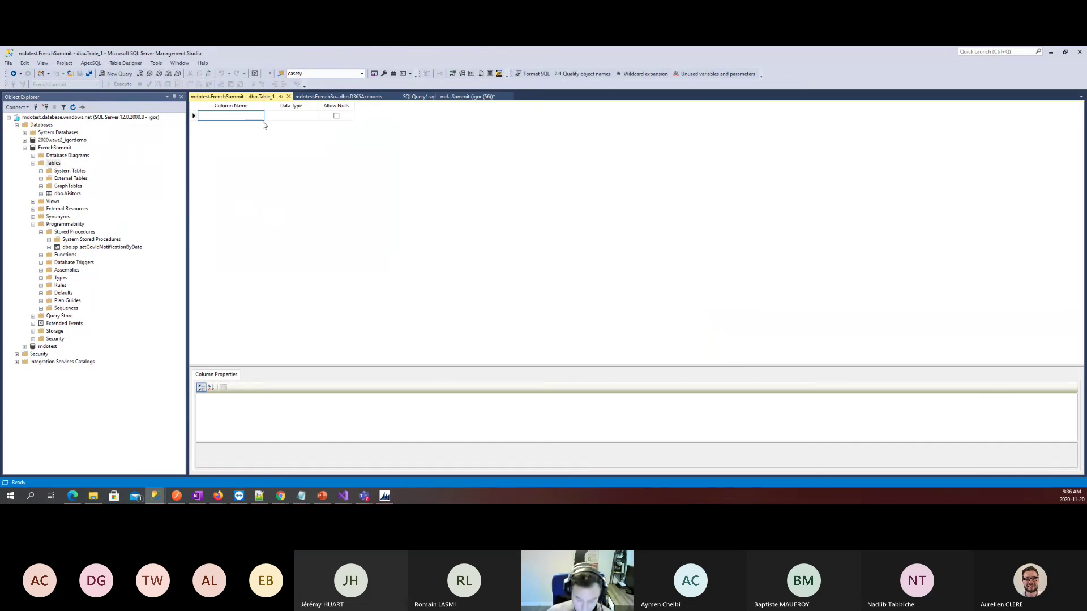
type("Id")
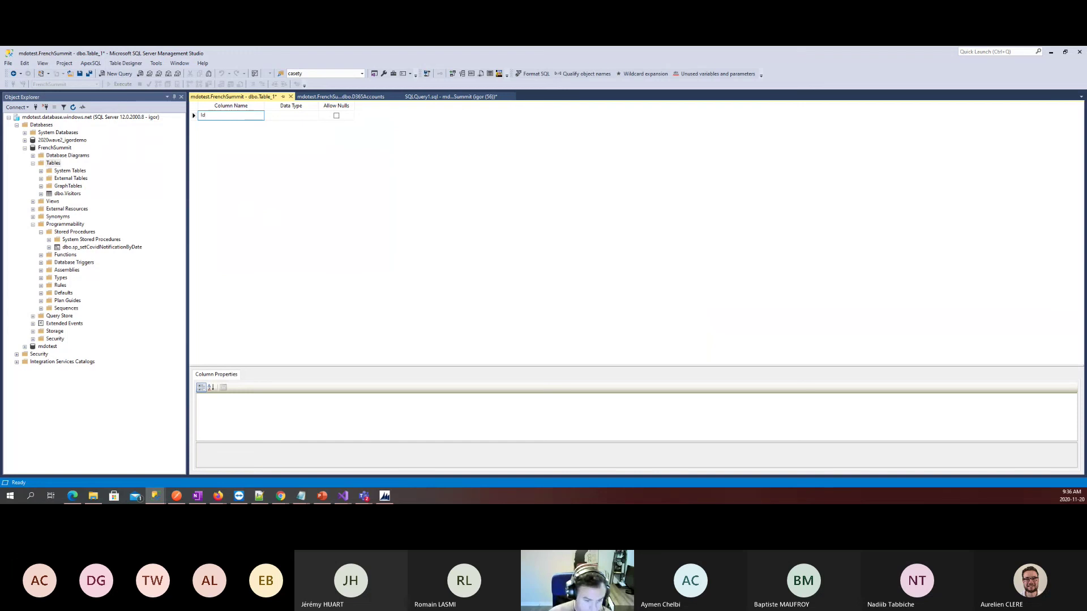
left_click(297, 115)
type("int")
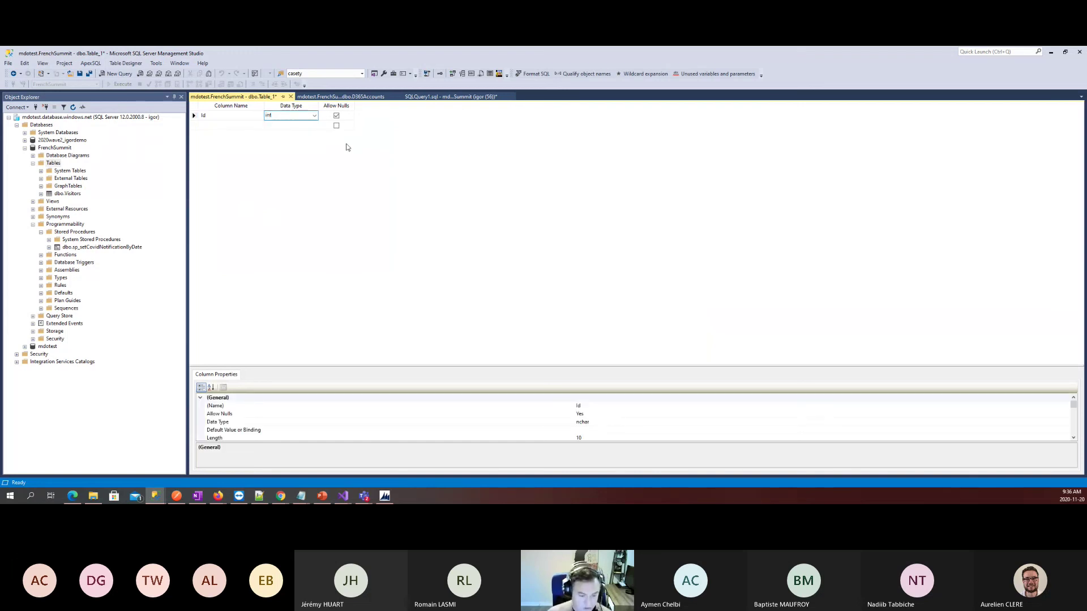
key("Return")
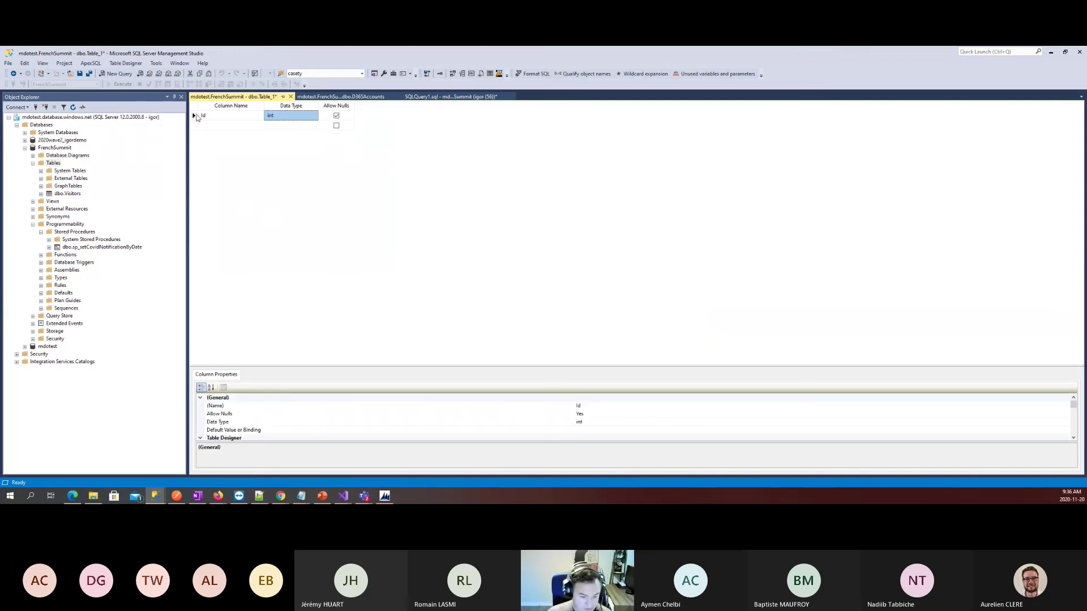
left_click(198, 119)
left_click(336, 116)
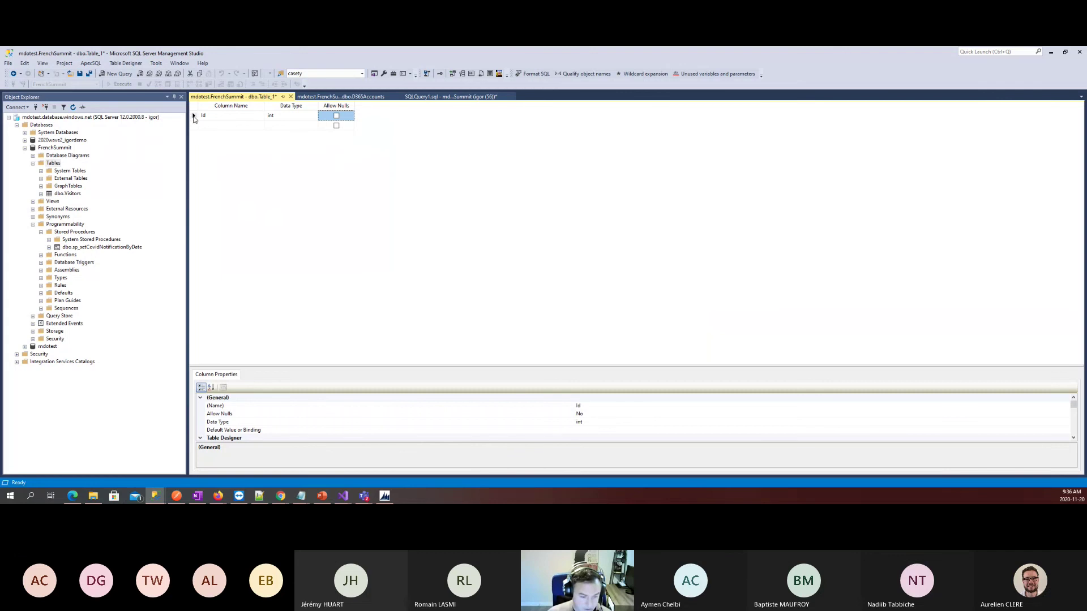
right_click(194, 116)
left_click(215, 123)
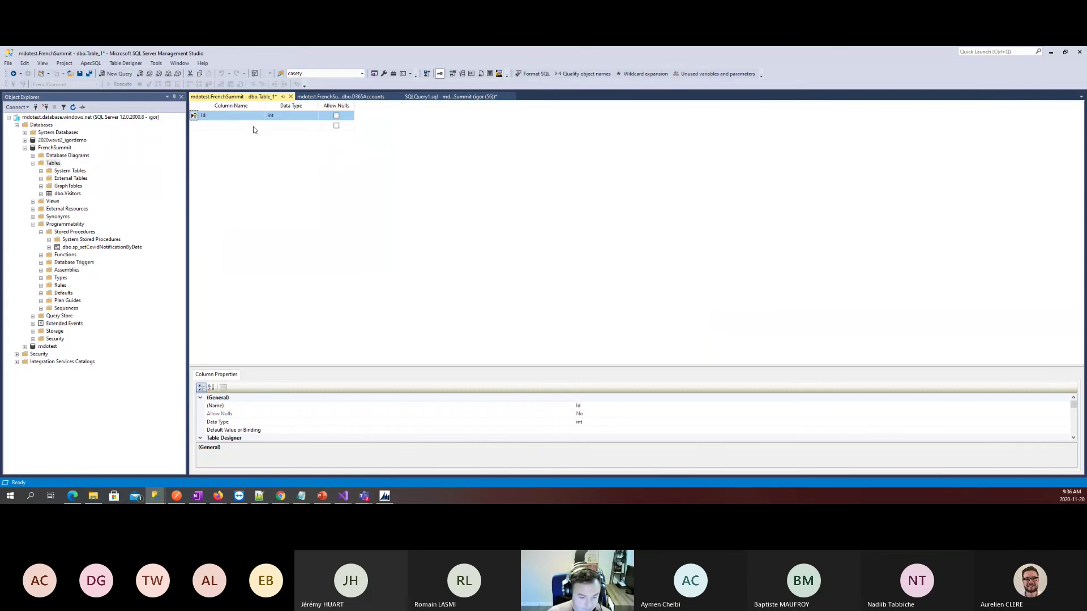
Add a required accountname column of type nvarchar(50)
left_click(239, 126)
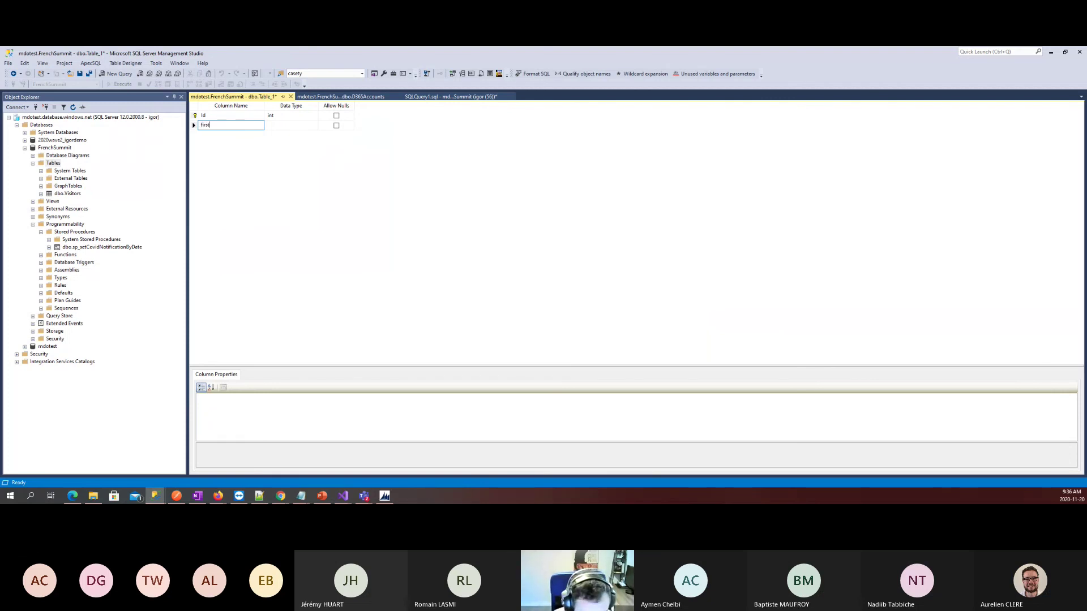
type("name")
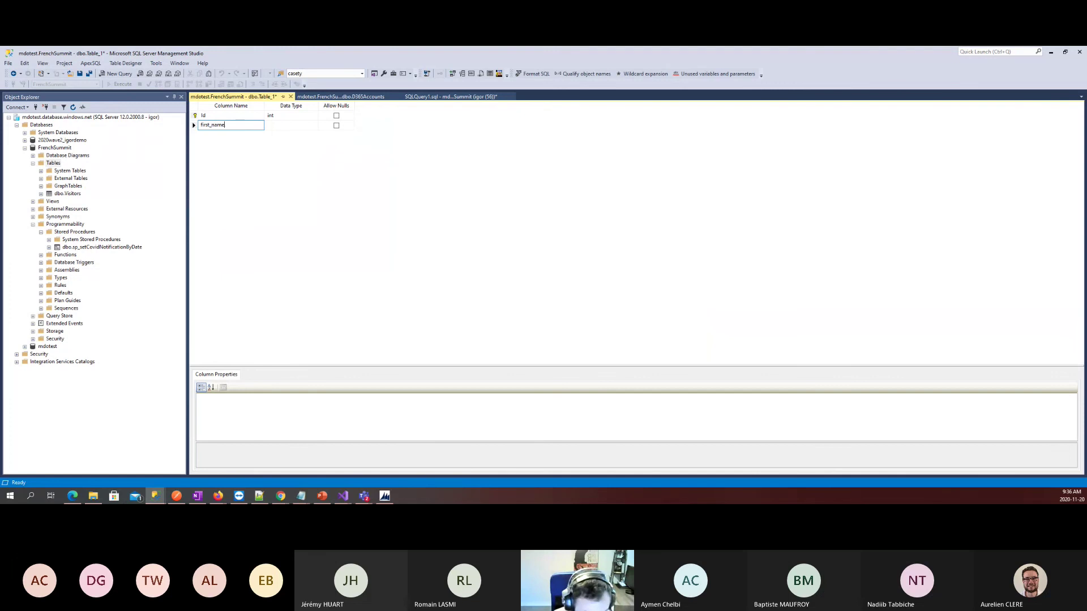
key("Tab")
left_click(314, 125)
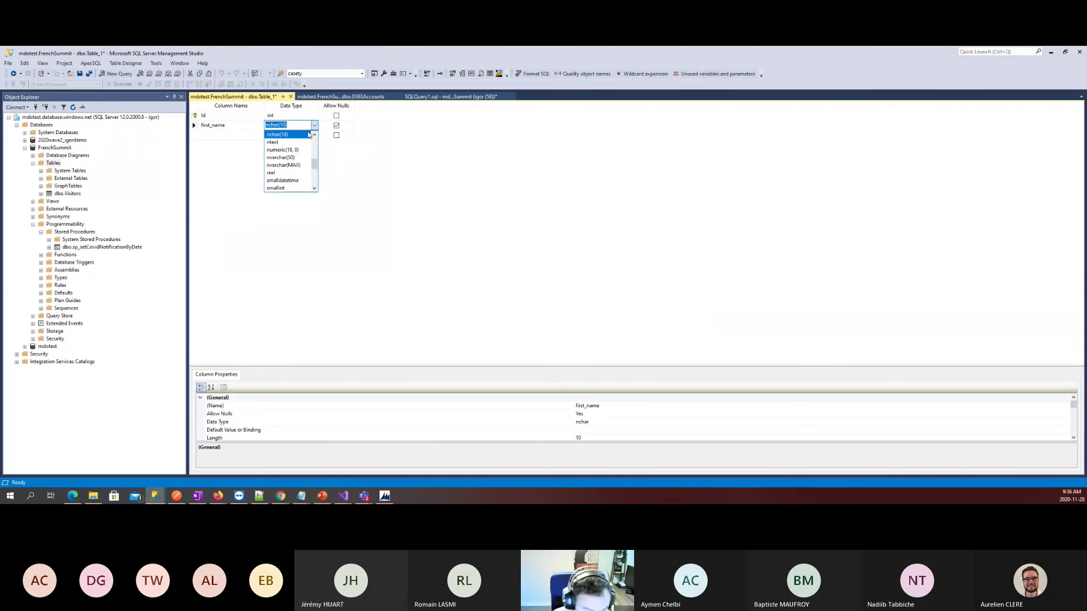
left_click(288, 157)
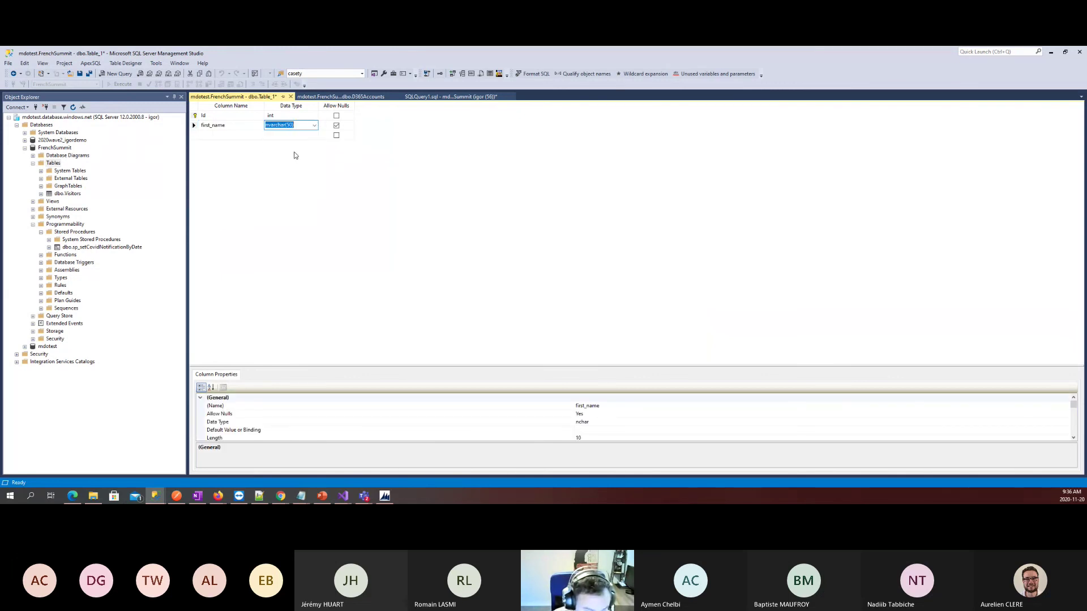
left_click(232, 133)
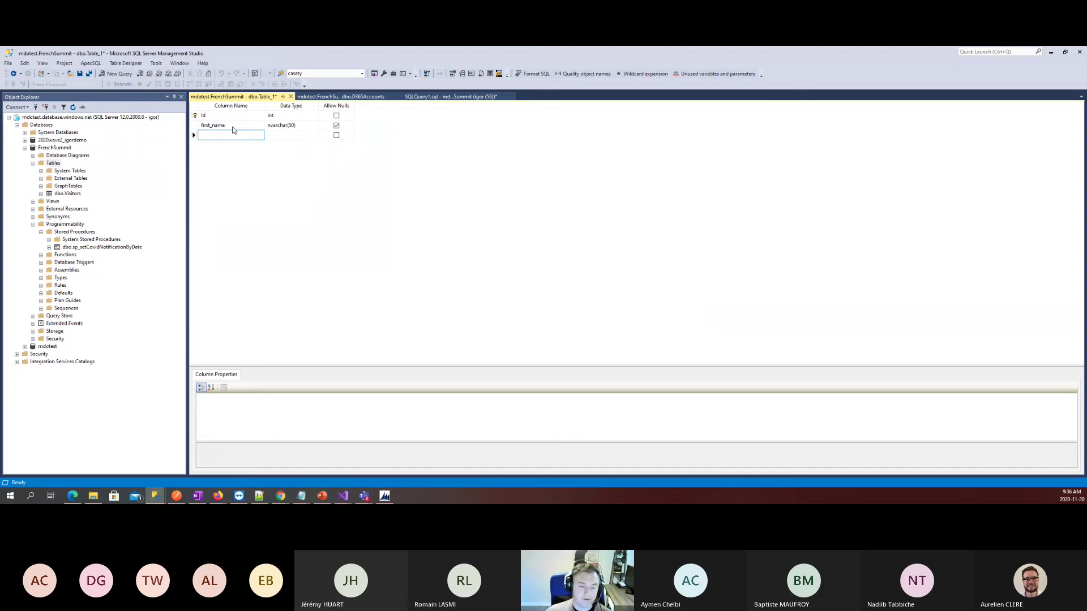
left_click(235, 125)
type("ac")
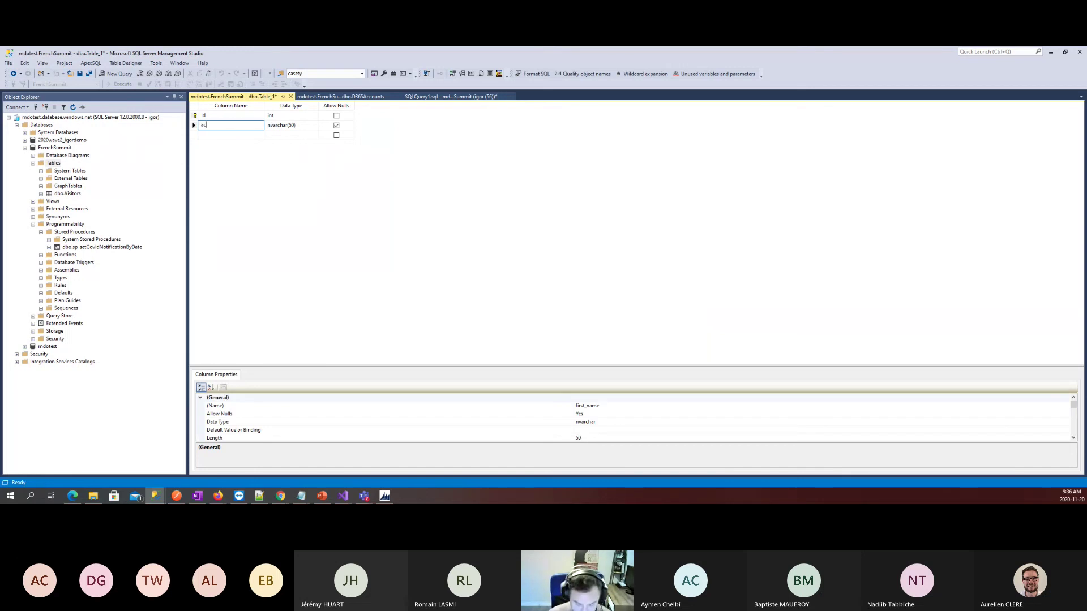
type("countna")
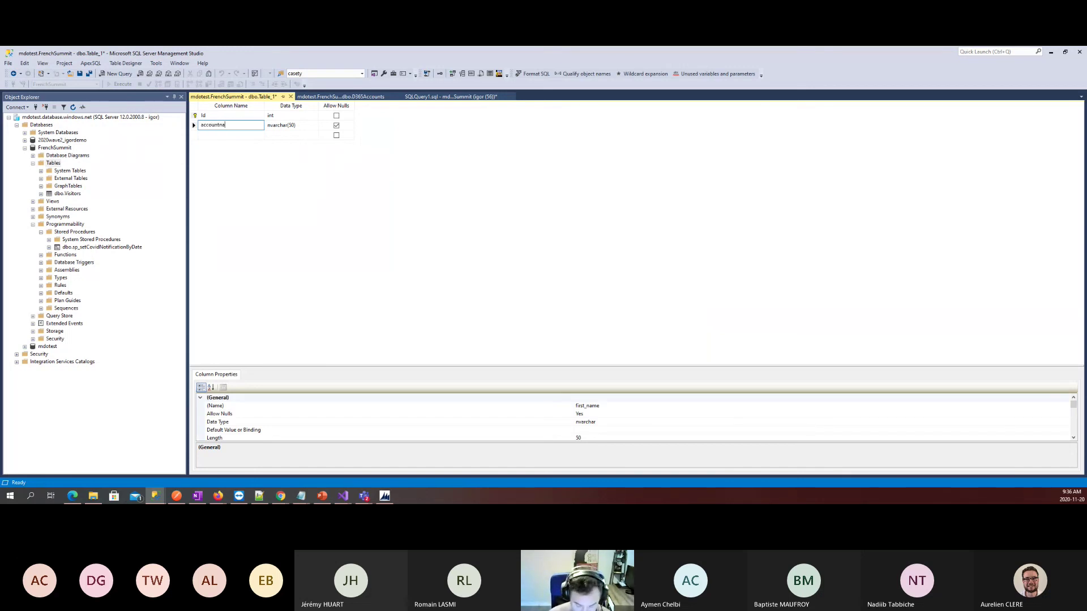
type("me")
key("Tab")
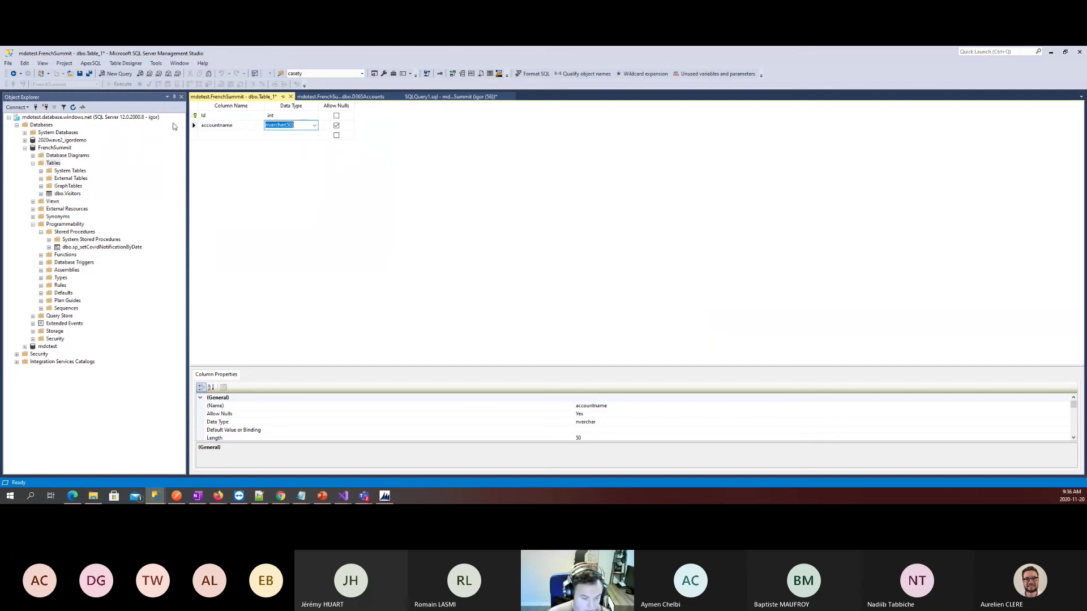
left_click(336, 126)
Add a required url column of type nvarchar(50)
left_click(220, 136)
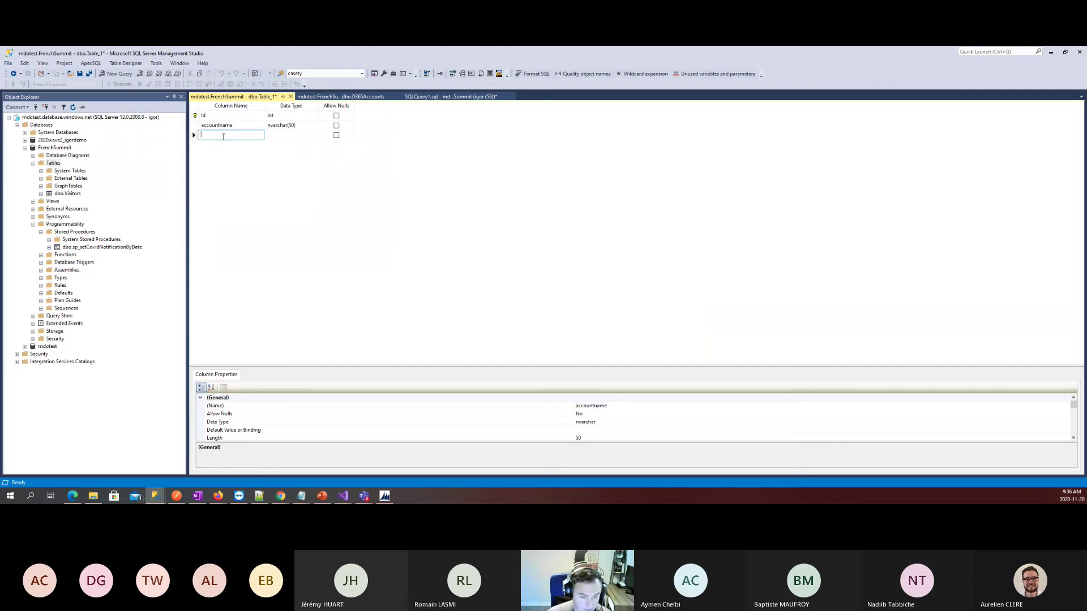
type("url")
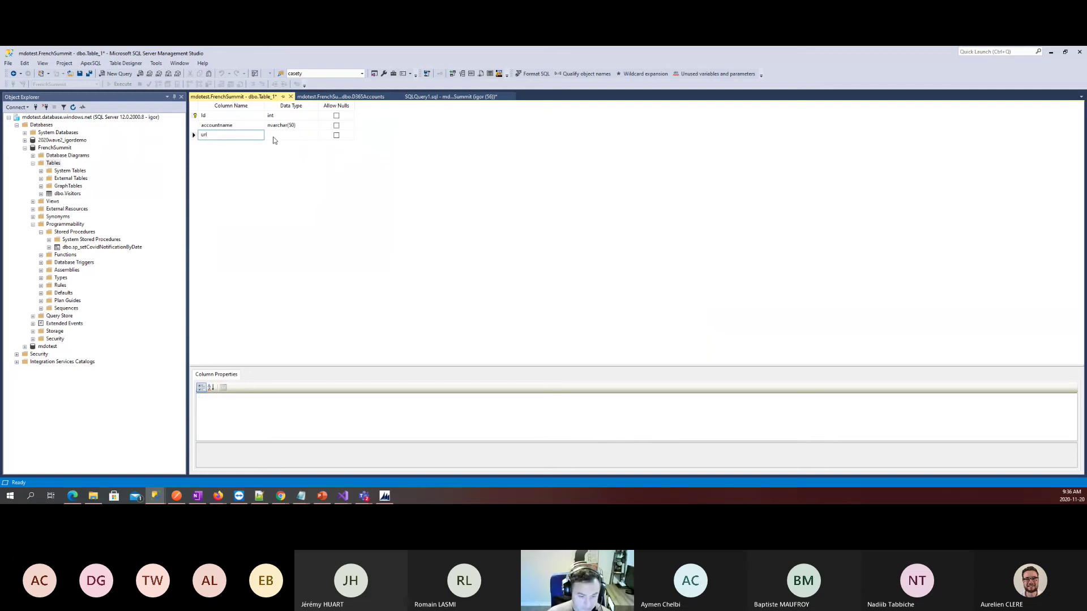
left_click(300, 136)
left_click(315, 135)
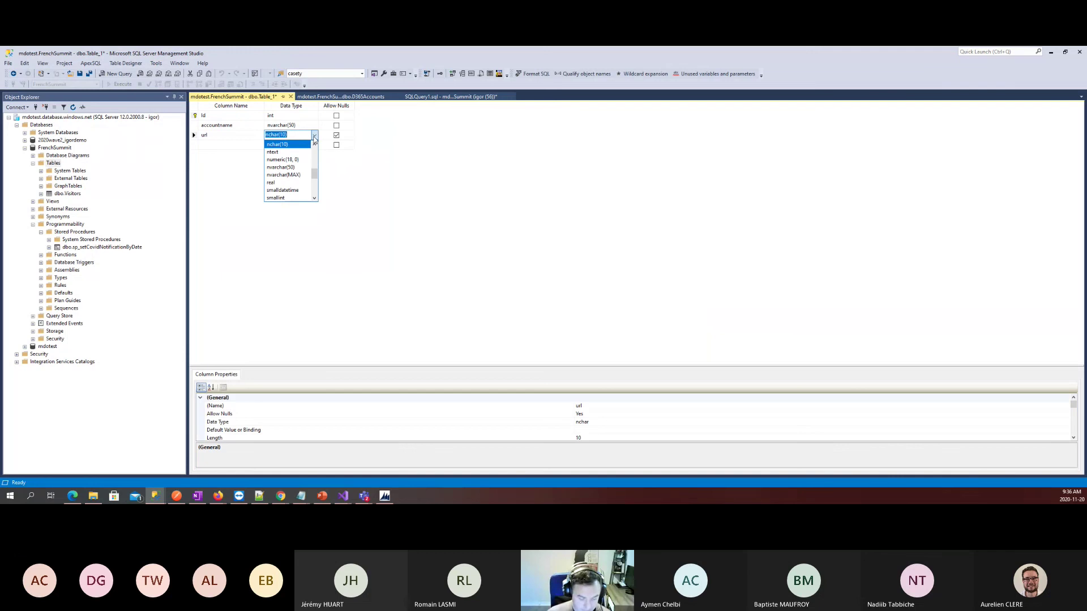
key("Down")
key("Down")
key("Down")
key("Tab")
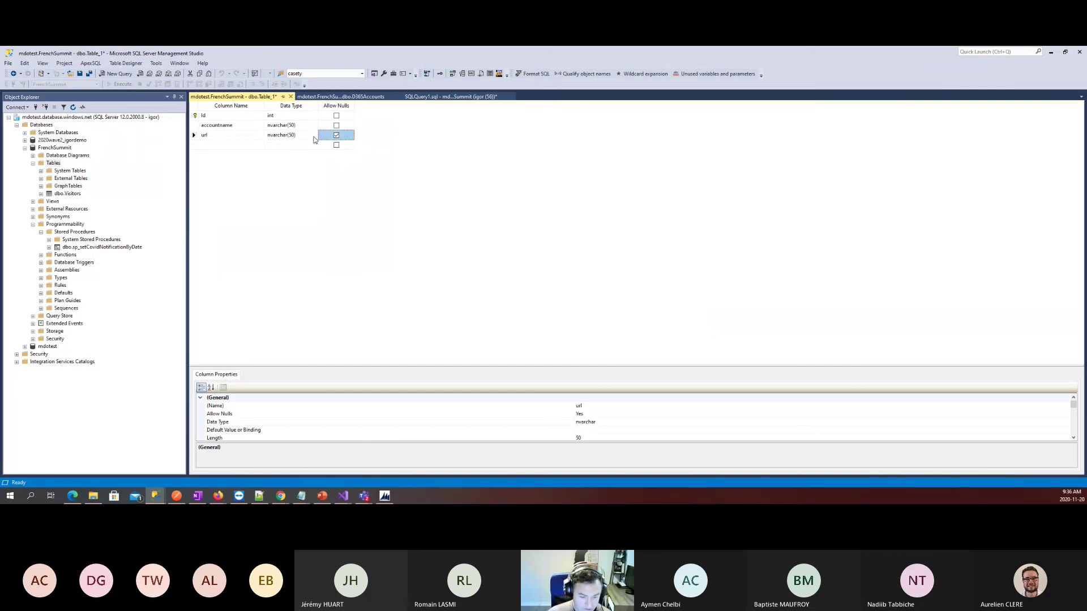
left_click(336, 136)
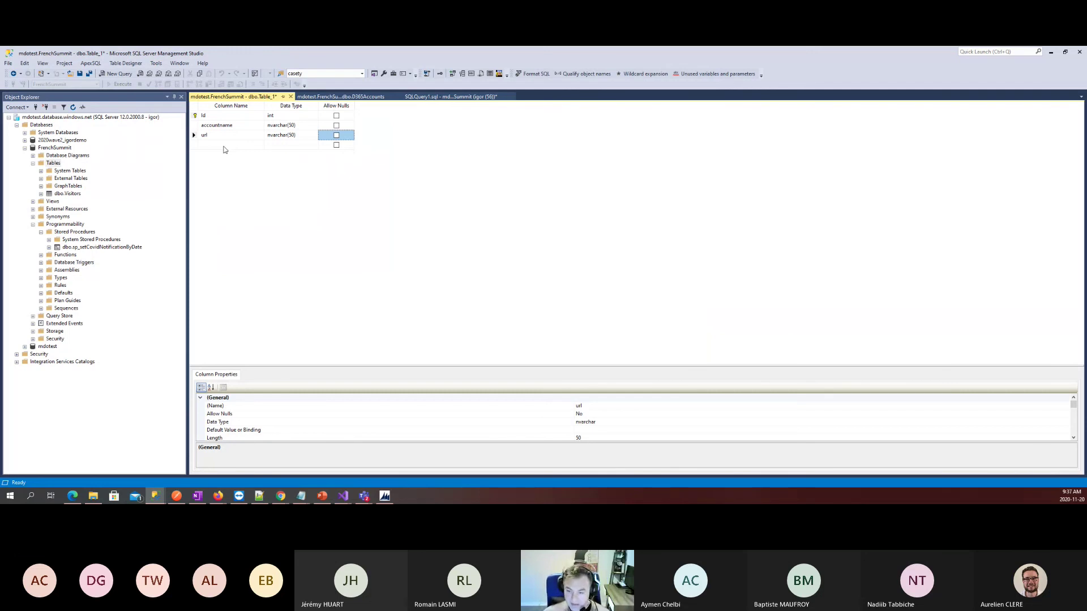
Add a required account_guid uniqueidentifier column, let url allow nulls, and save with Ctrl+S
left_click(243, 146)
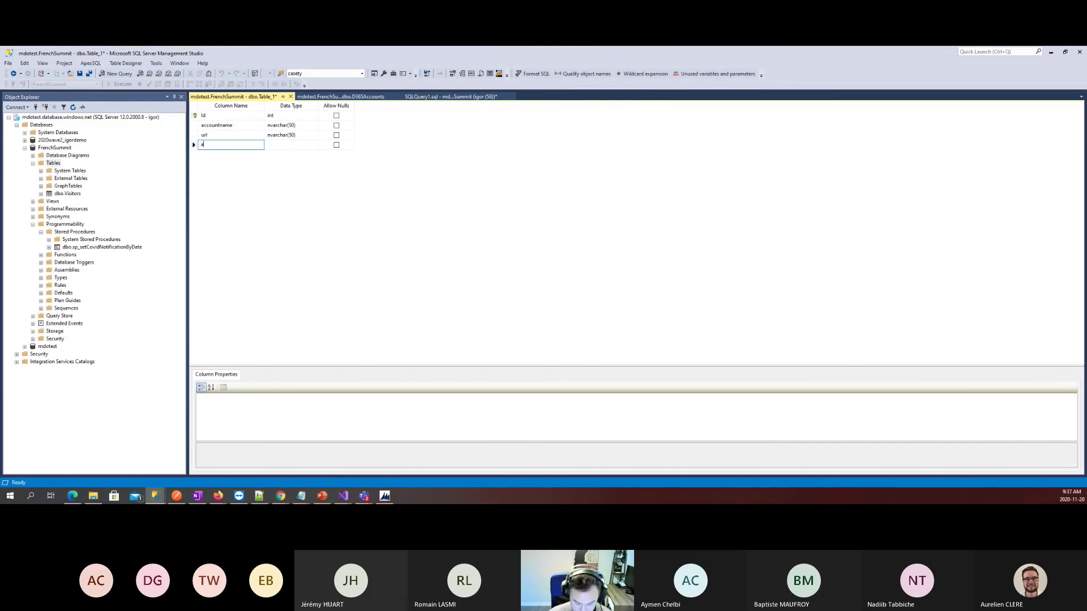
type("ccoutn")
key("BackSpace")
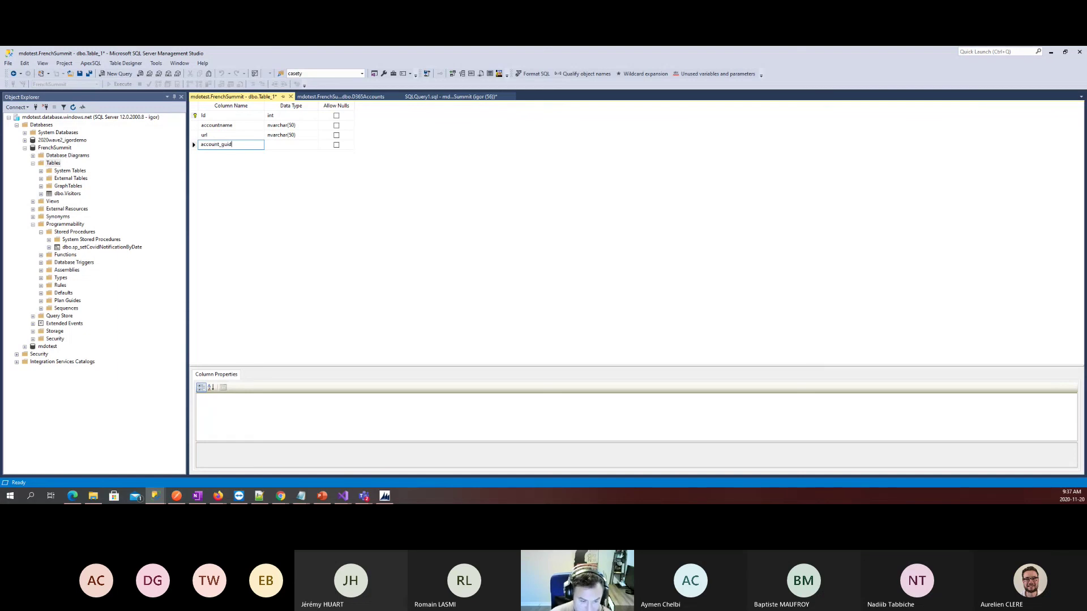
left_click(297, 146)
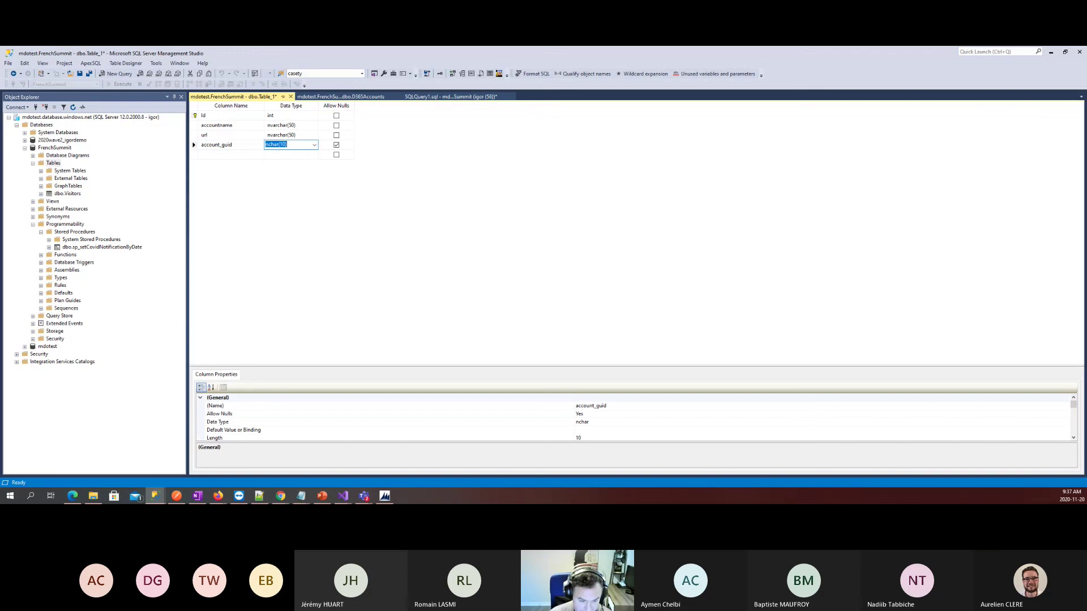
type("uniqueidentifier")
key("Tab")
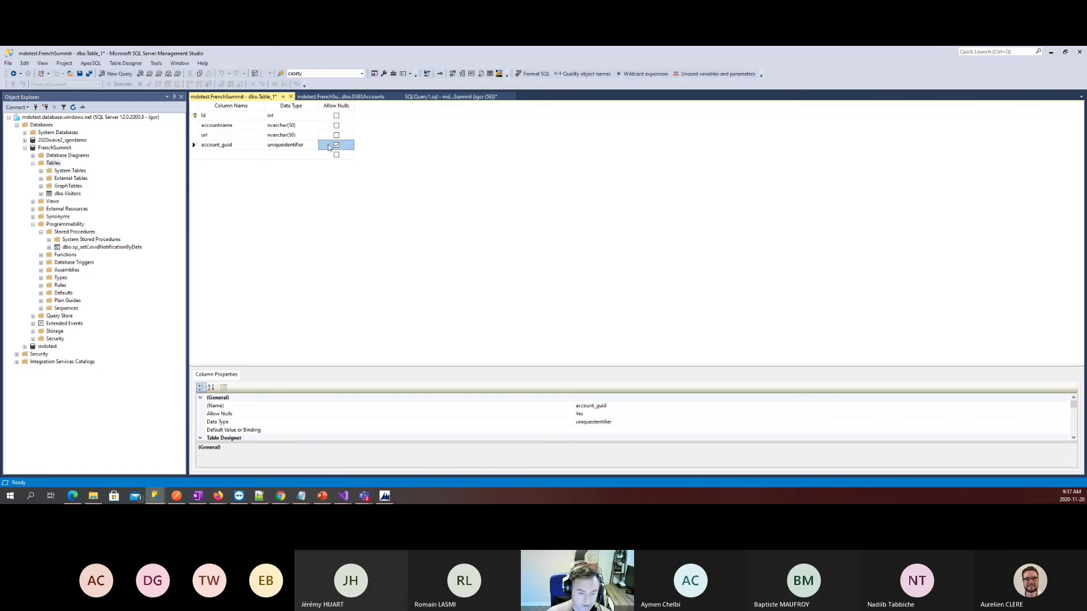
left_click(337, 145)
left_click(337, 136)
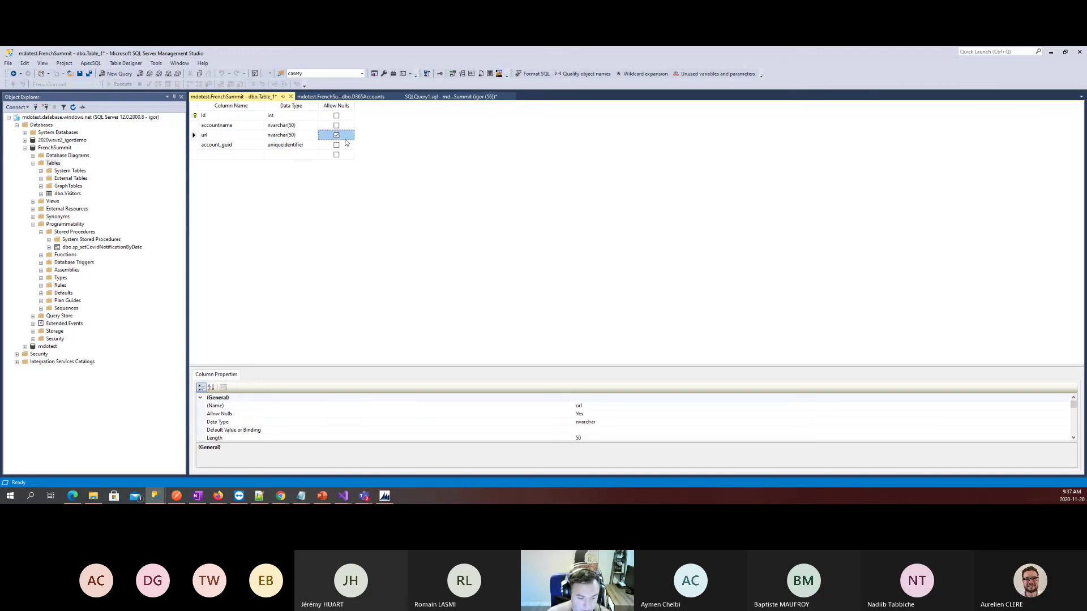
key("ctrl+s")
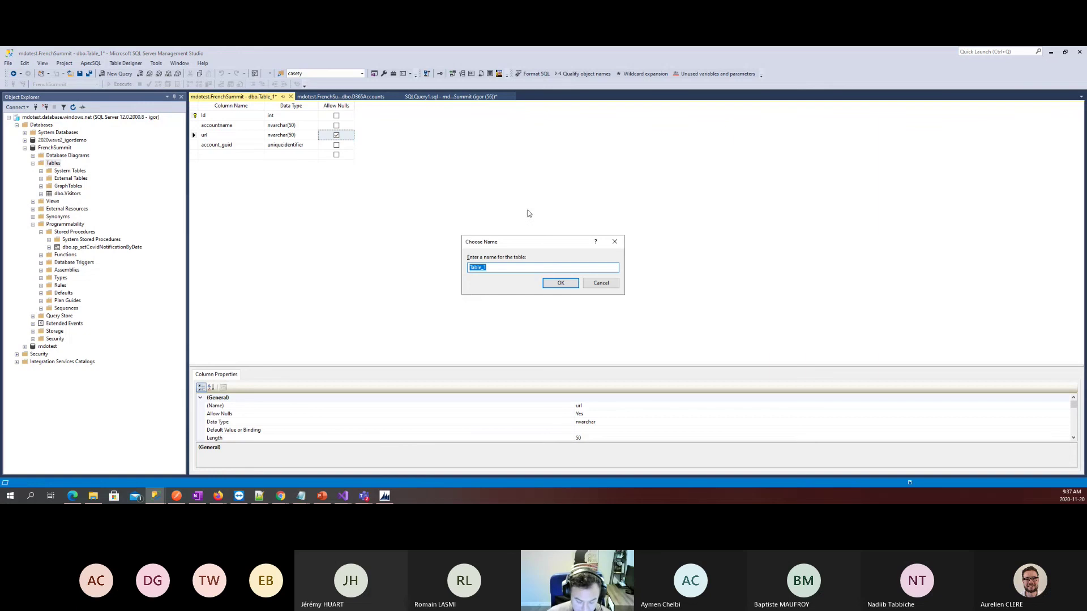
Name the table D365Account and refresh FrenchSummit's Tables folder to show it
type("D365Accoun")
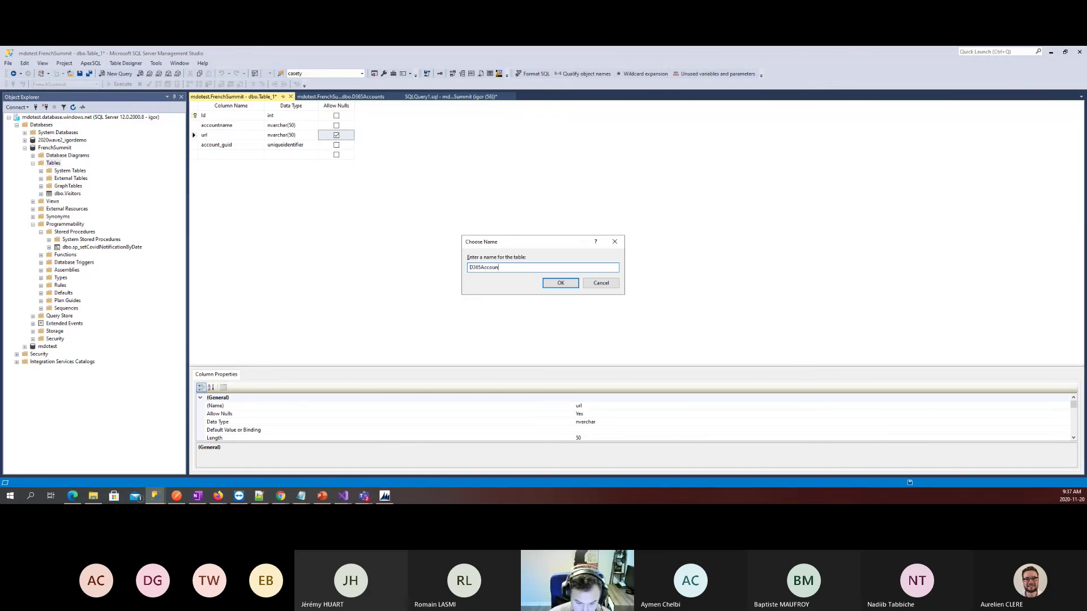
type("t")
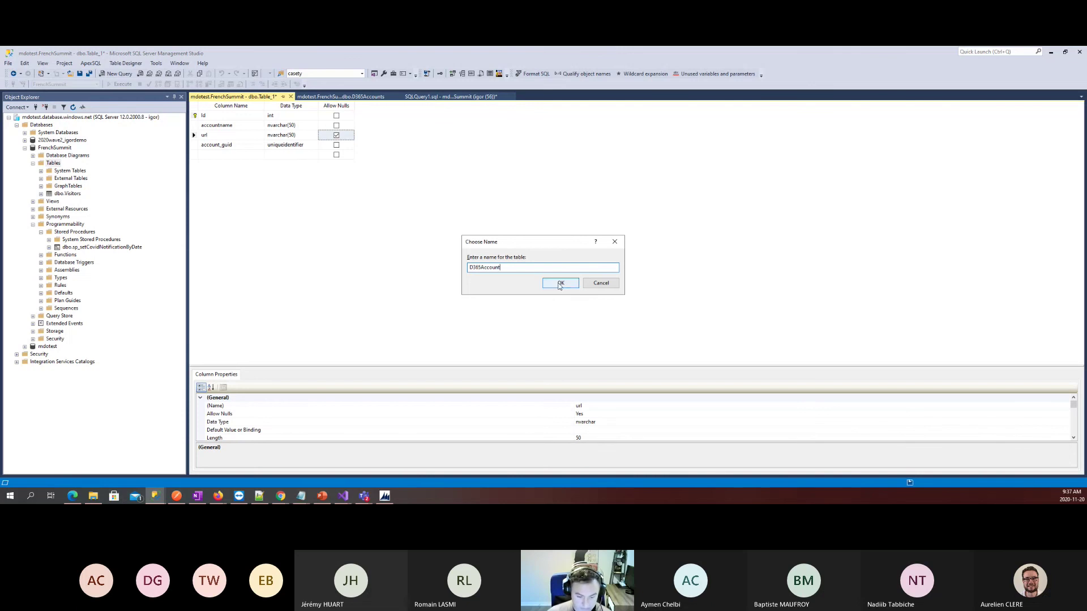
left_click(560, 284)
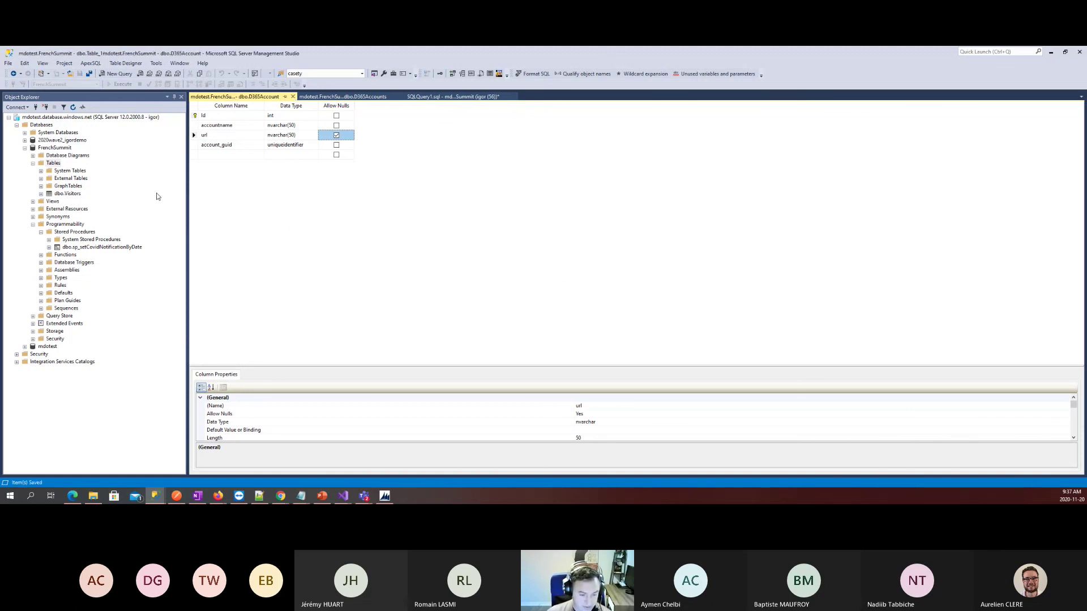
right_click(55, 163)
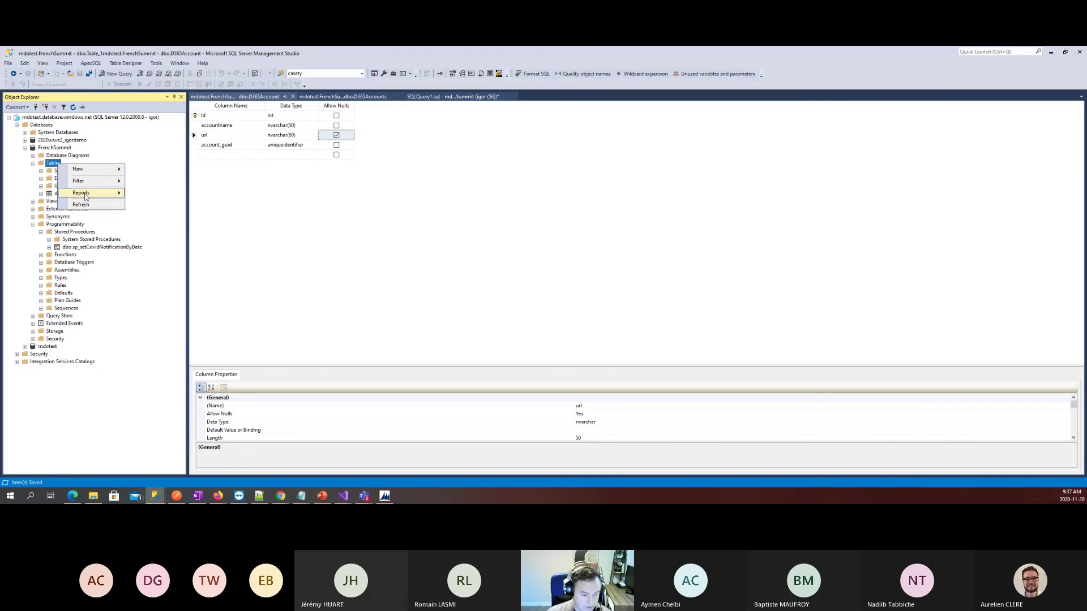
left_click(81, 204)
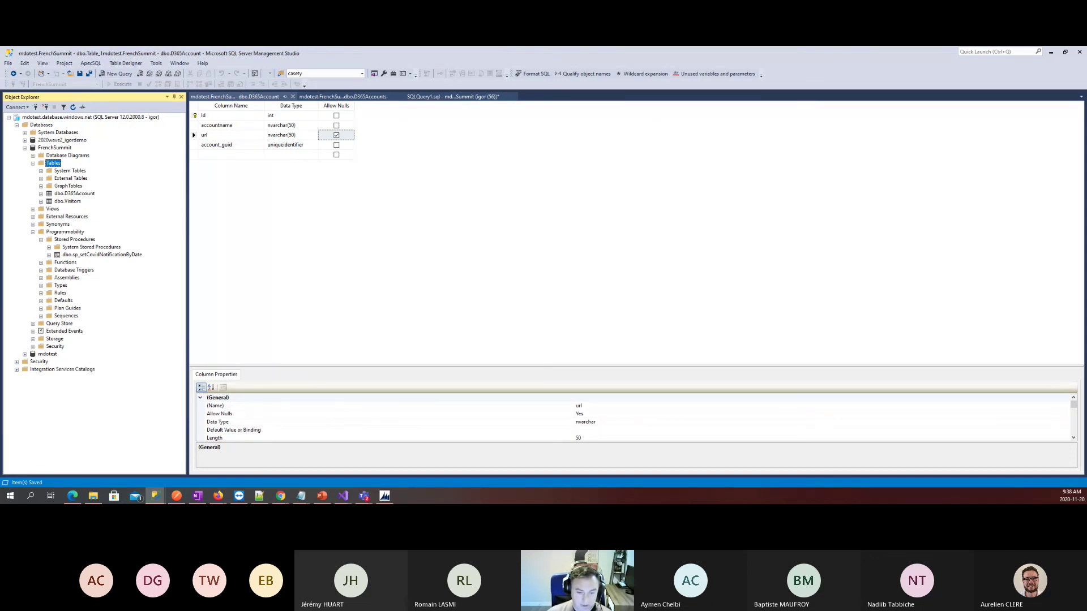
key("alt+Tab")
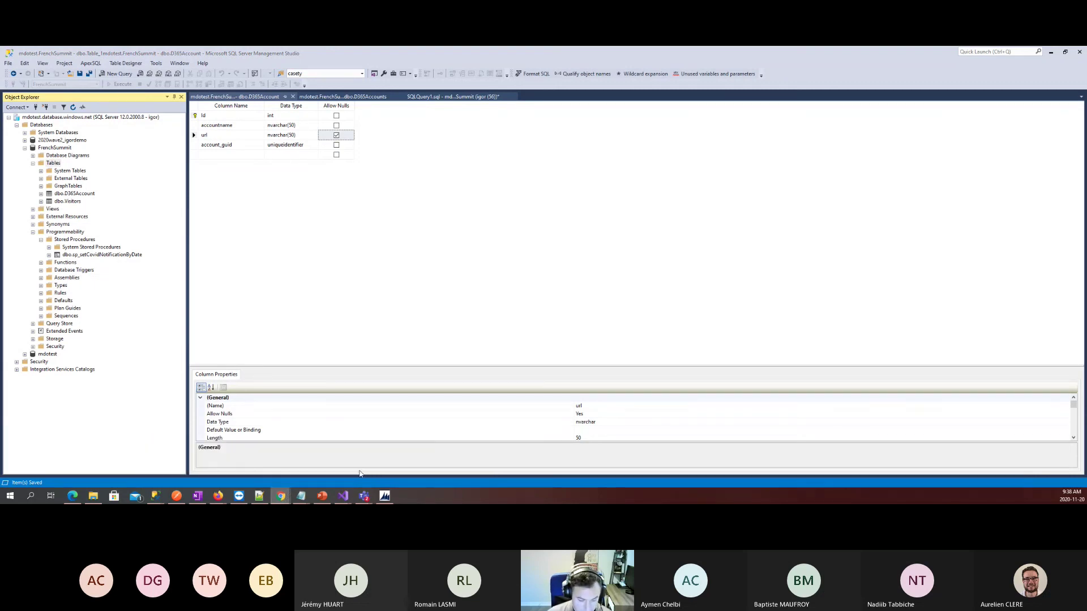
Find ToDeleteAccountD365 under Logic apps via portal search and disable it
mouse_move(282, 496)
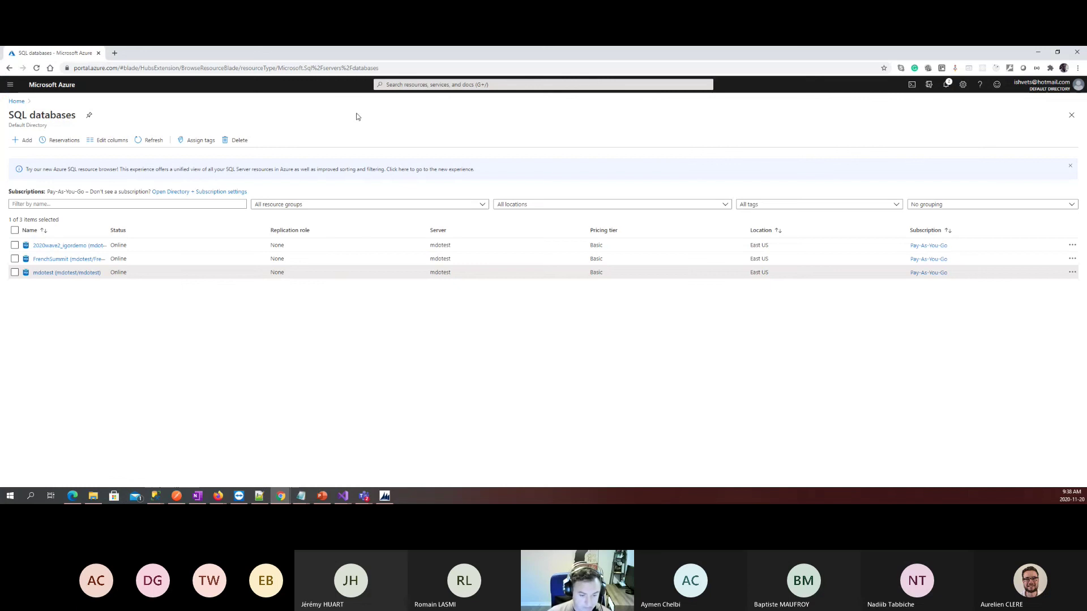
left_click(431, 85)
type("logic")
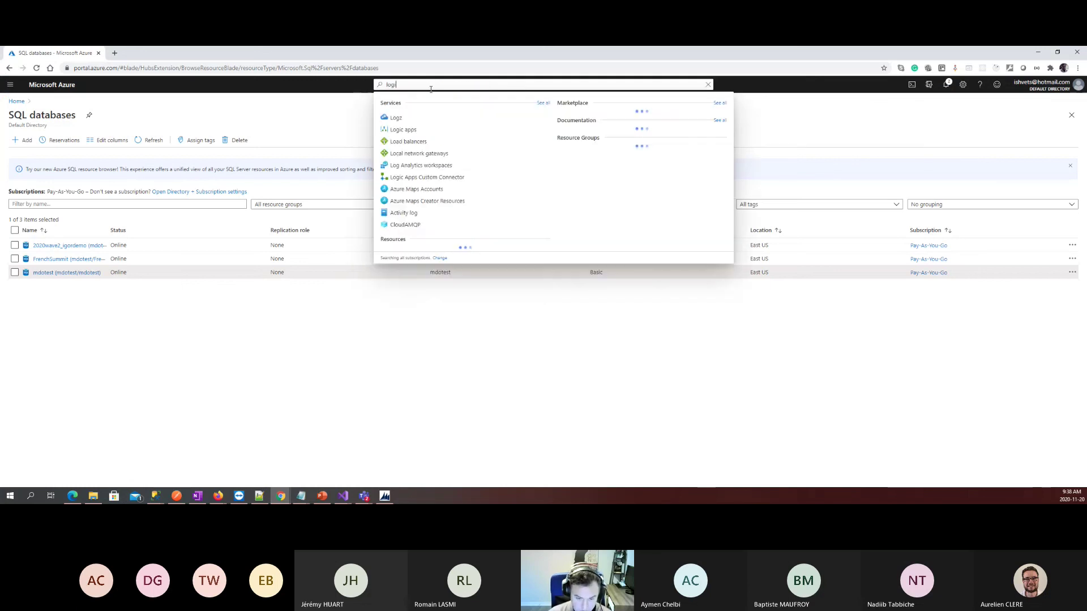
left_click(414, 115)
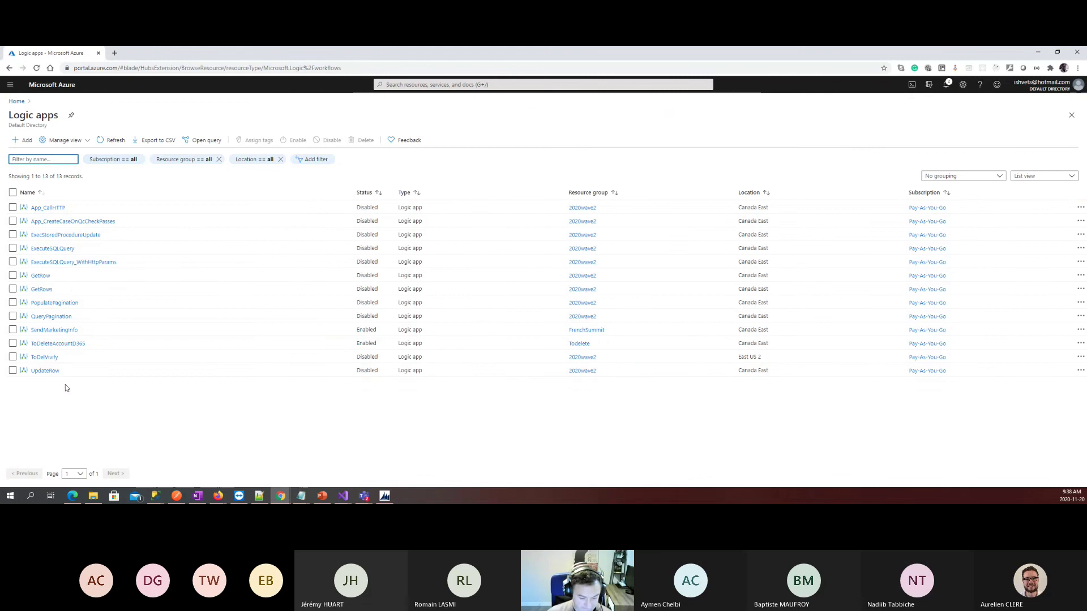
left_click(73, 346)
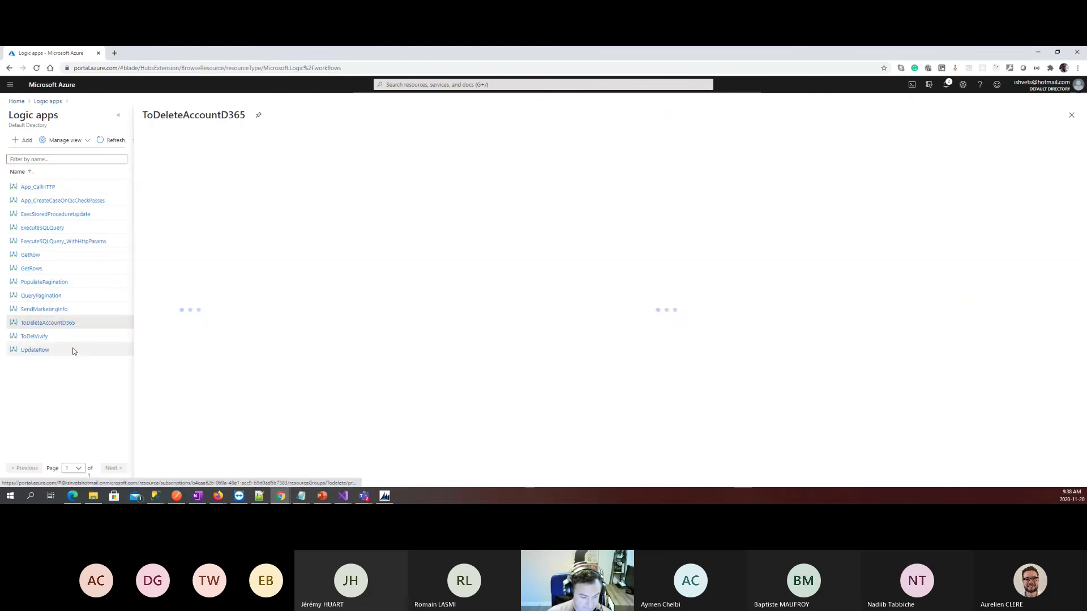
left_click(126, 326)
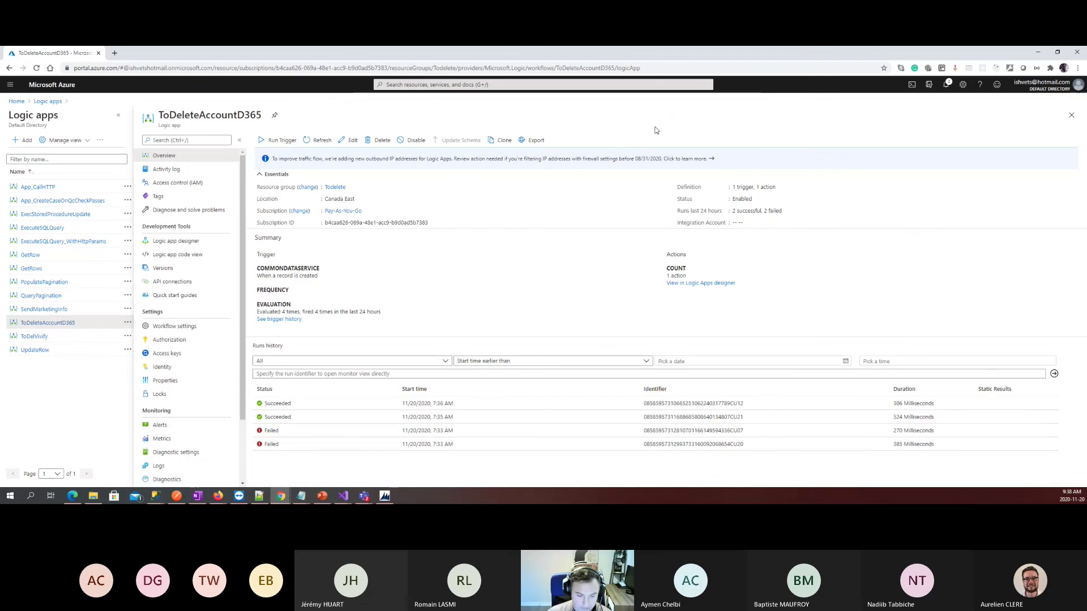
left_click(413, 140)
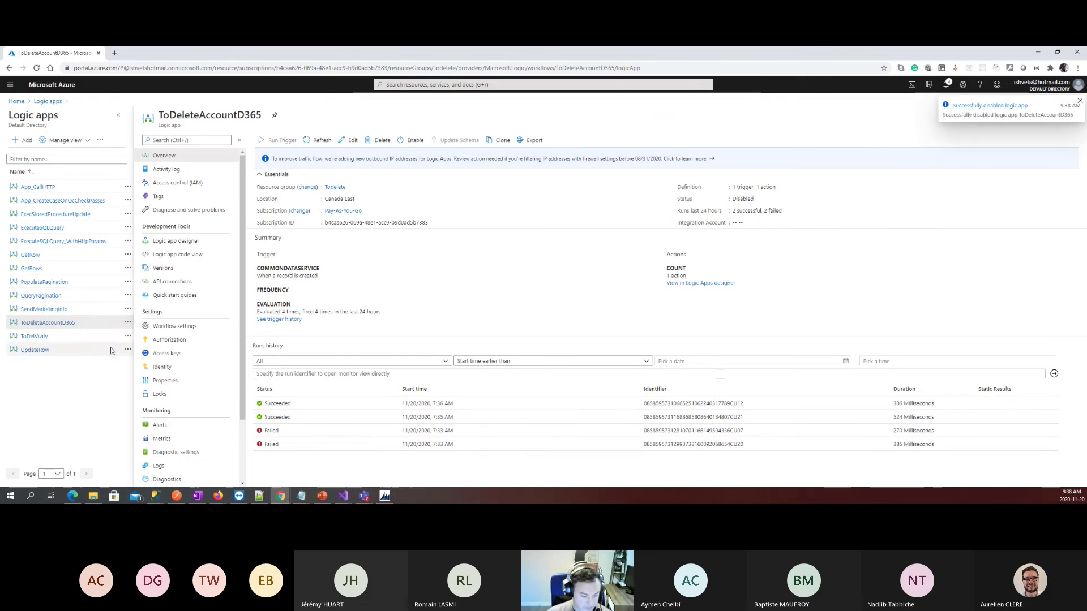
Create a logic app named TD365Account in Canada East and open its Review + create summary
left_click(21, 145)
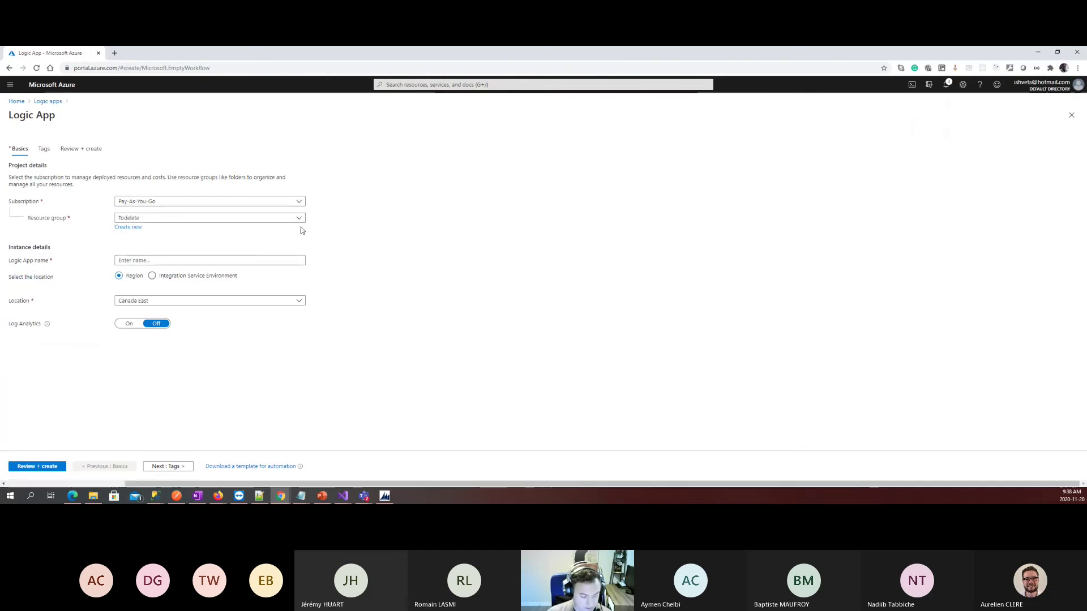
left_click(186, 261)
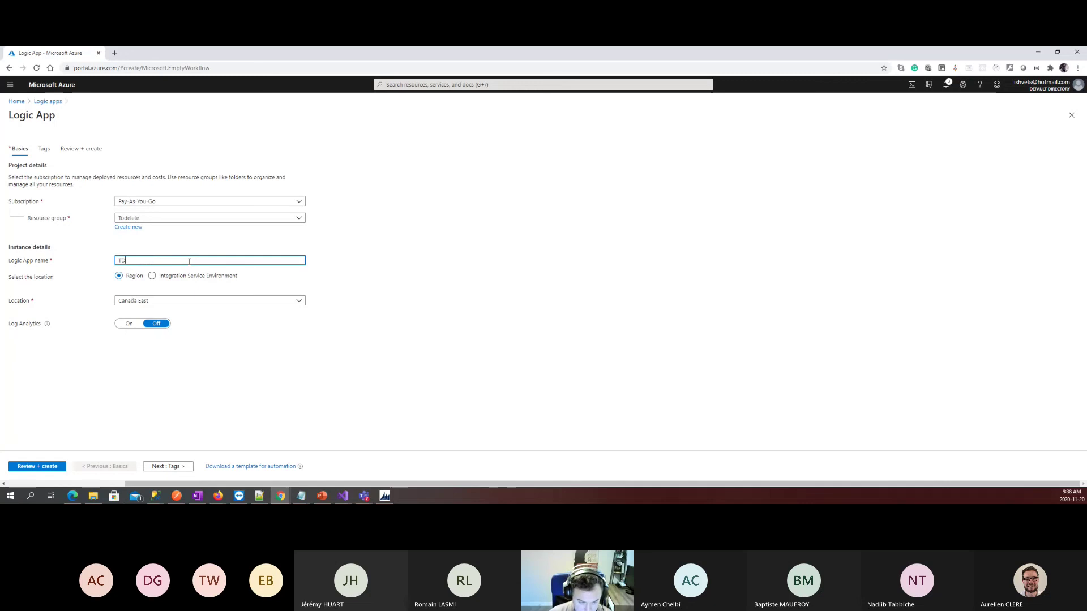
type("TD3")
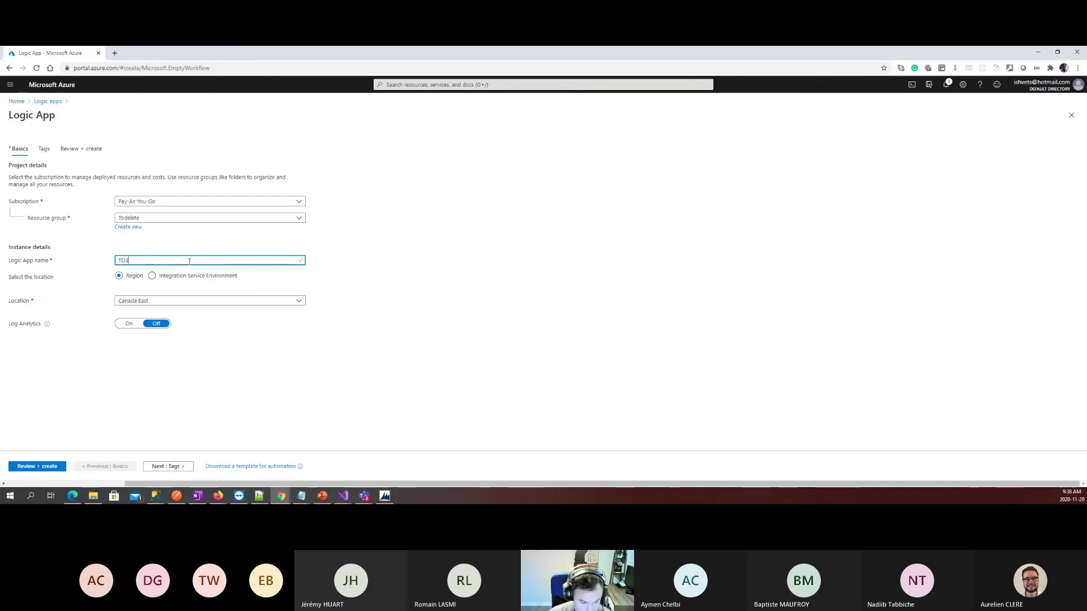
type("65Account")
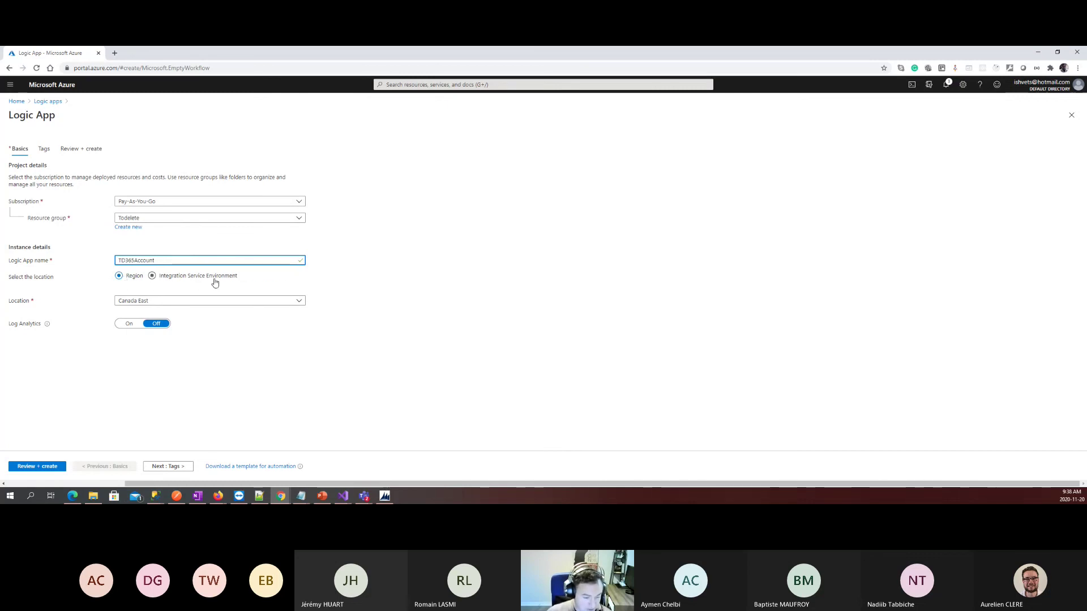
left_click_drag(238, 279, 164, 278)
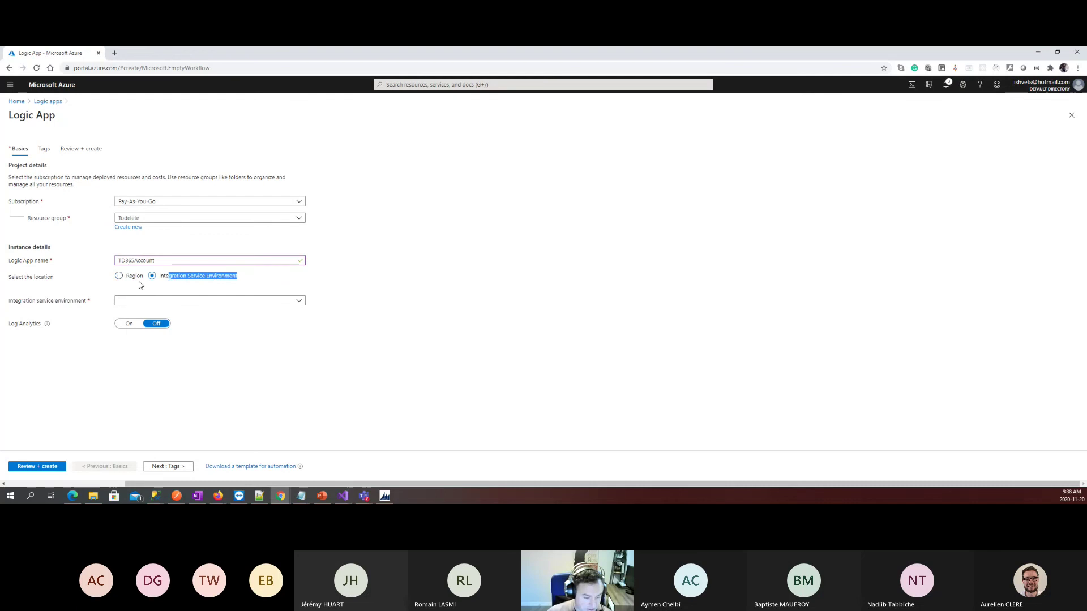
left_click(120, 275)
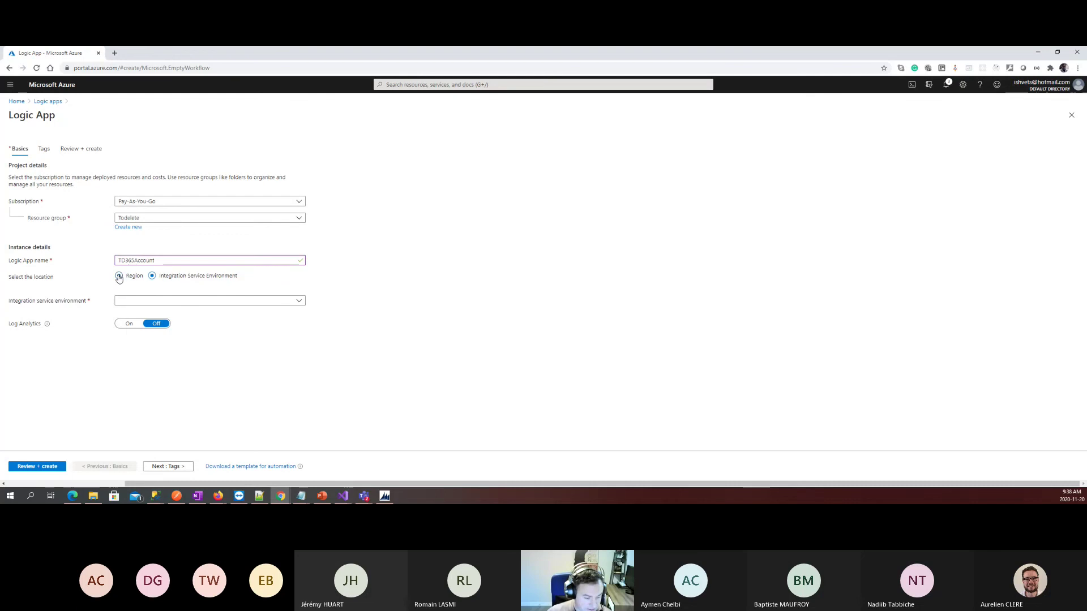
left_click(301, 302)
left_click(363, 299)
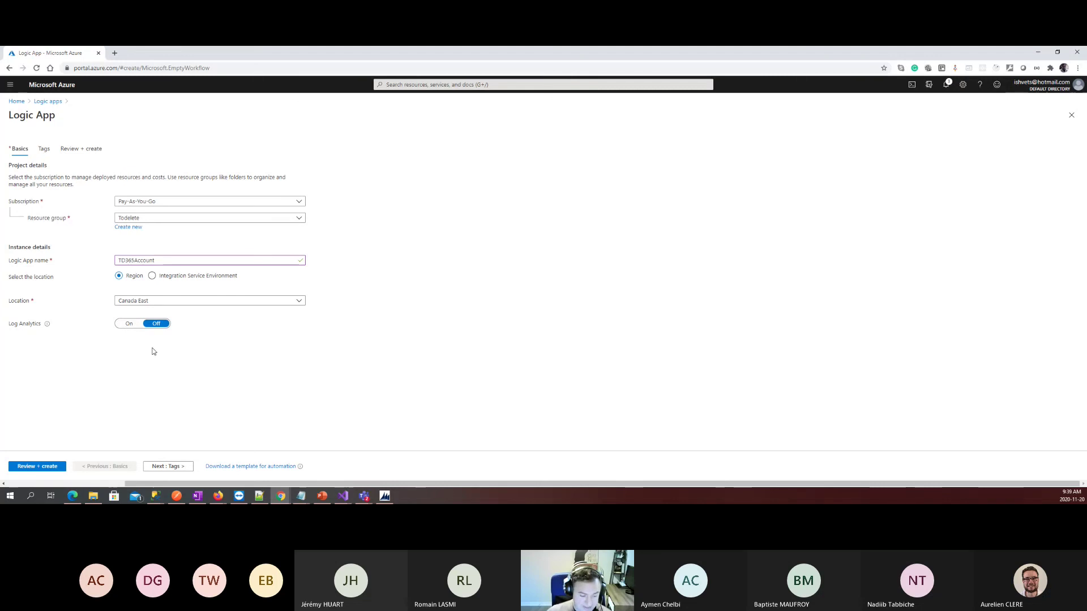
left_click(38, 468)
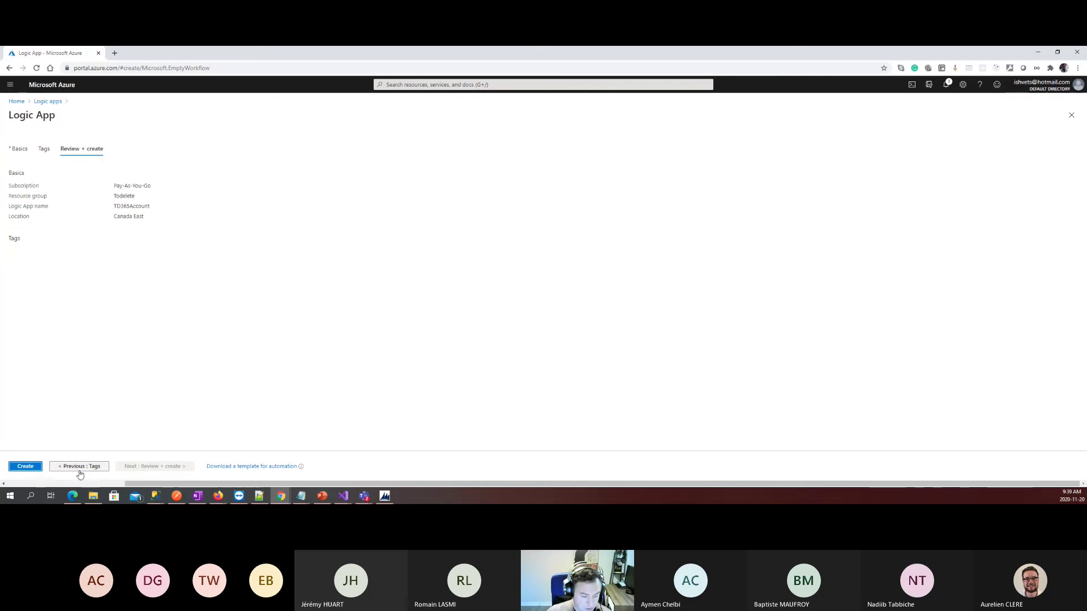
Deploy the TD365Account Logic App, start a blank workflow, and browse the Common Data Service triggers
left_click(33, 471)
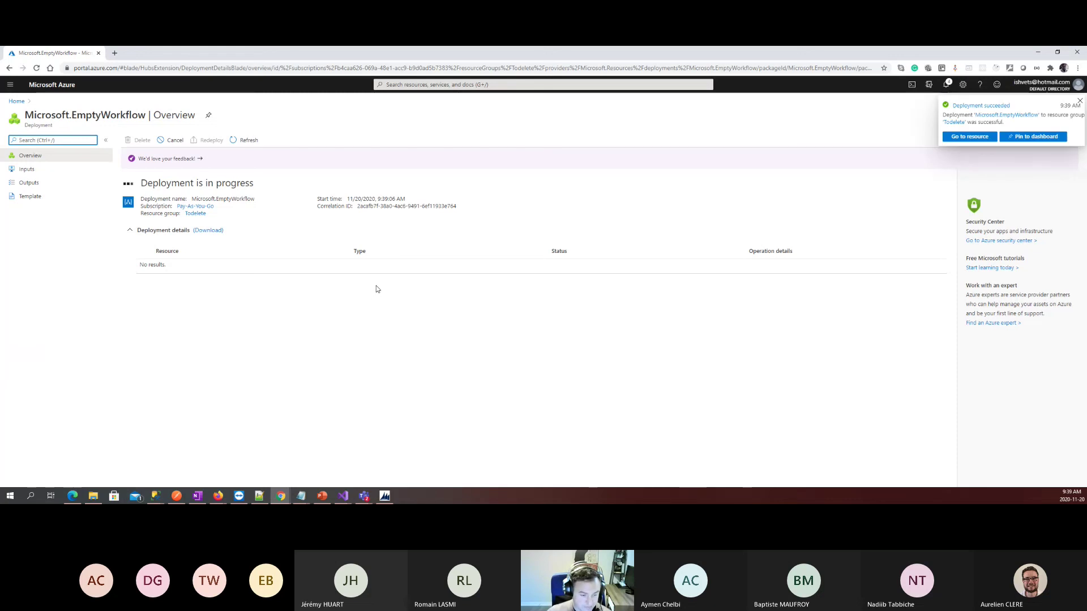
left_click(182, 264)
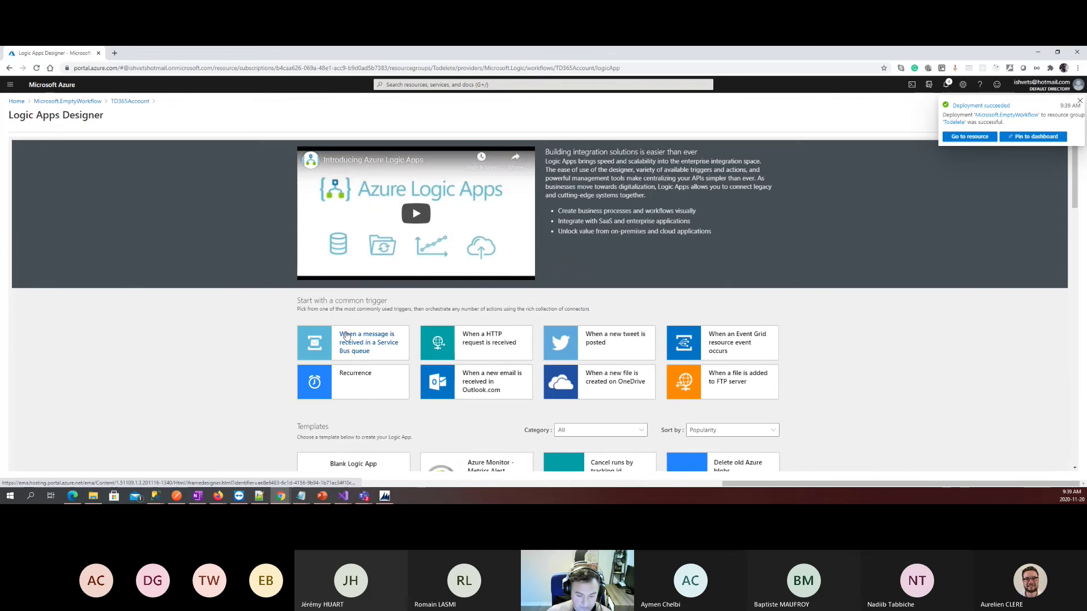
scroll(368, 412, "down", 1)
left_click(369, 412)
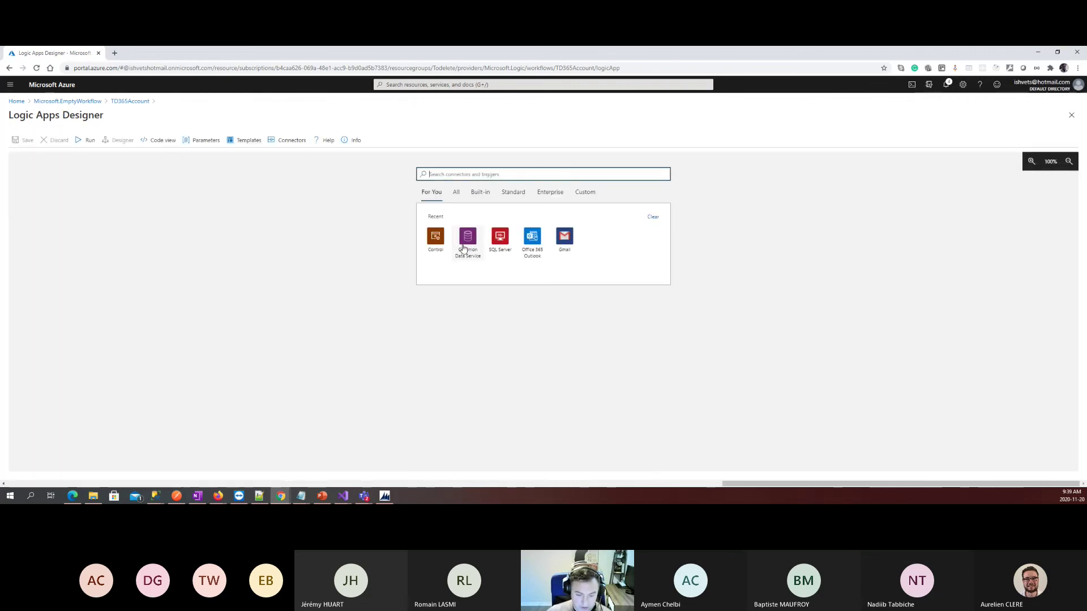
left_click(466, 245)
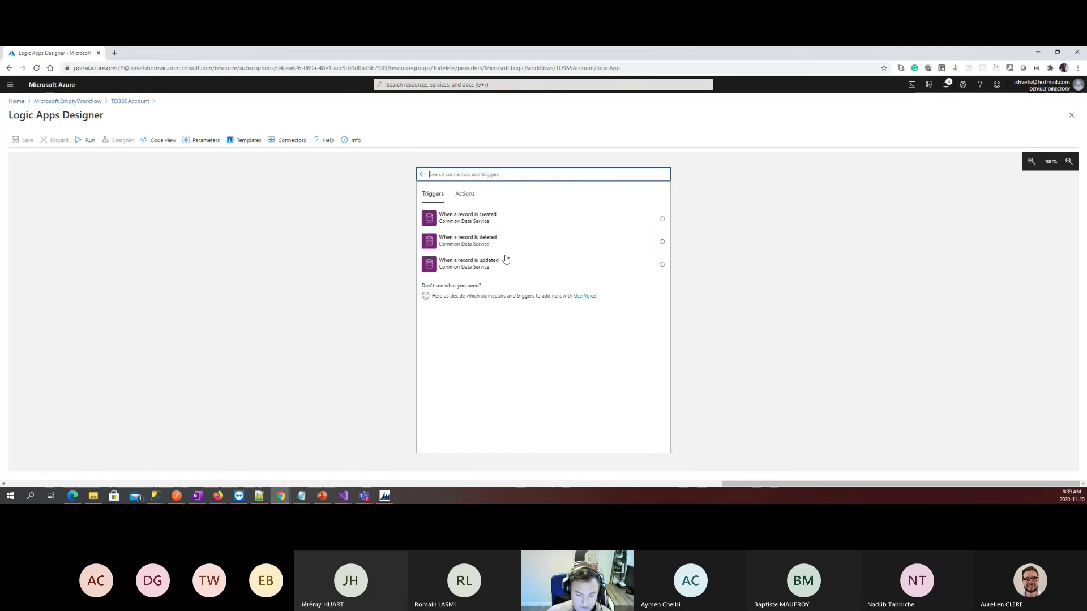
Add a 'When a record is created' trigger for Accounts in the demo environment at Organization scope
left_click(481, 219)
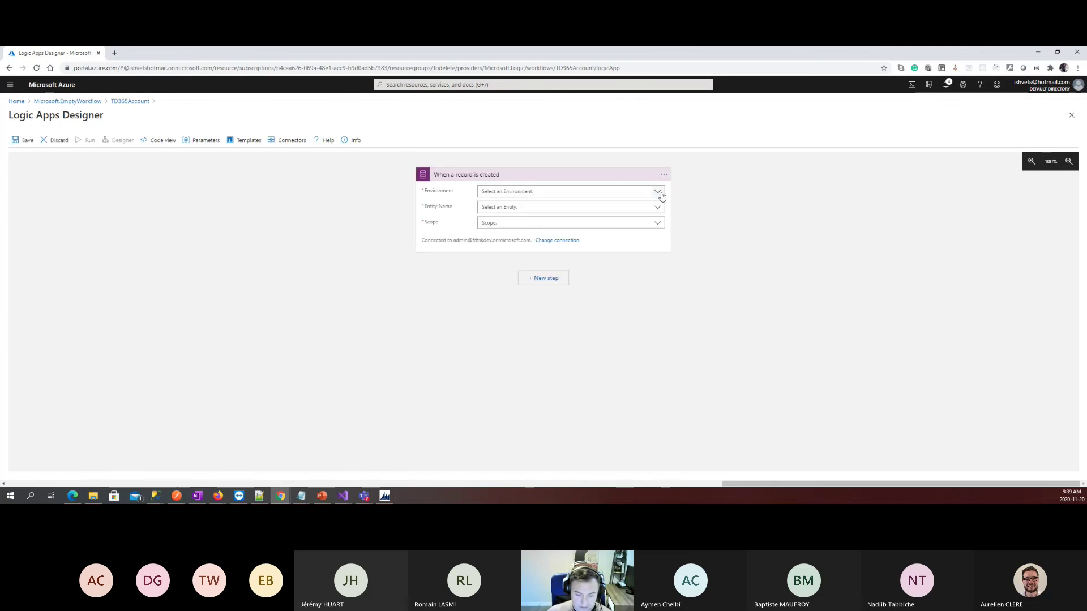
left_click(659, 194)
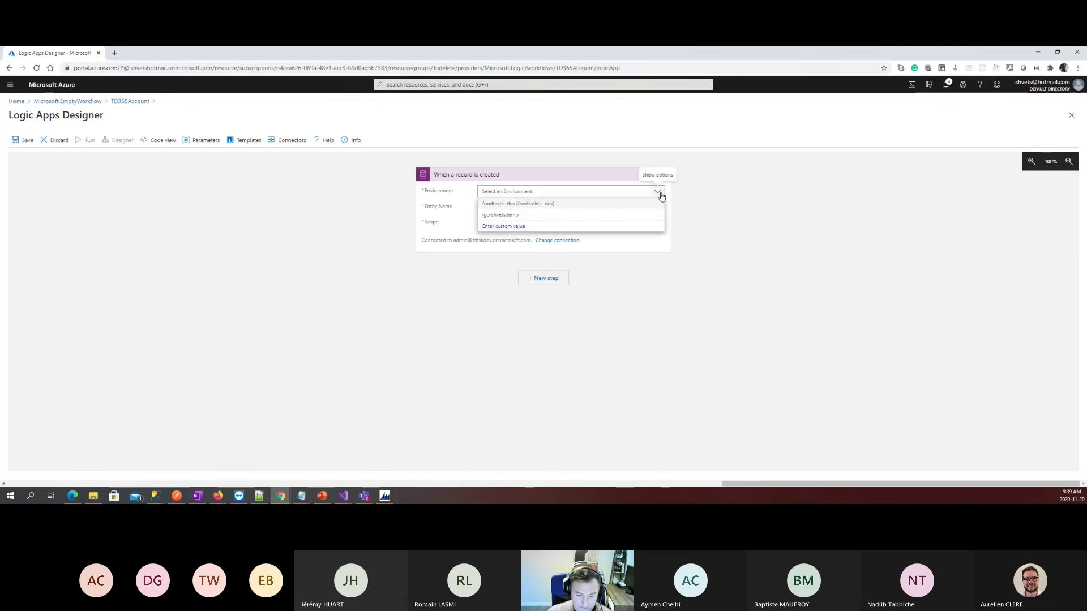
left_click(505, 215)
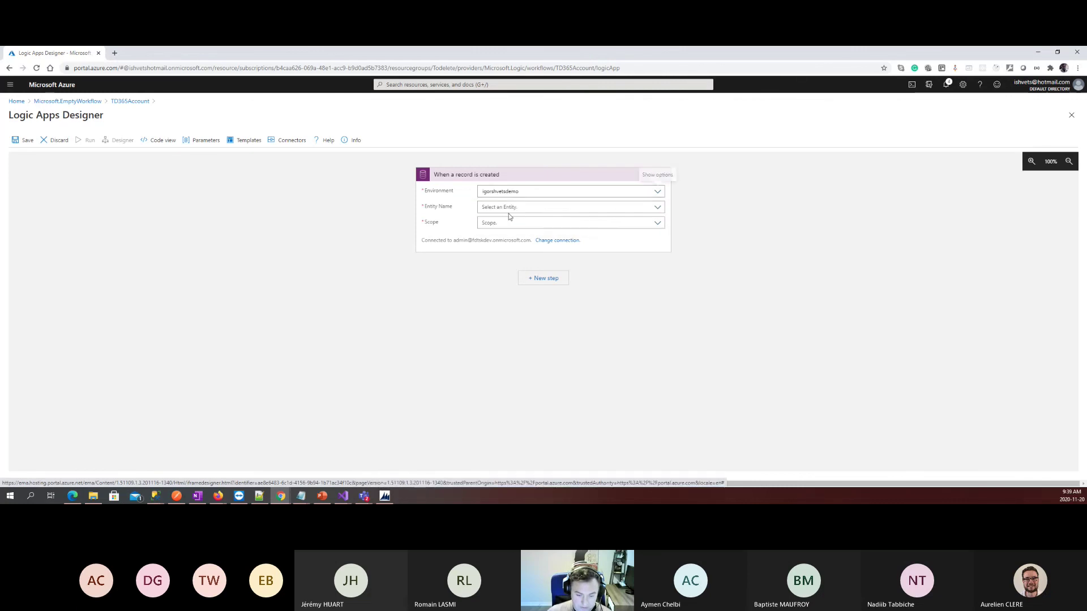
left_click(657, 208)
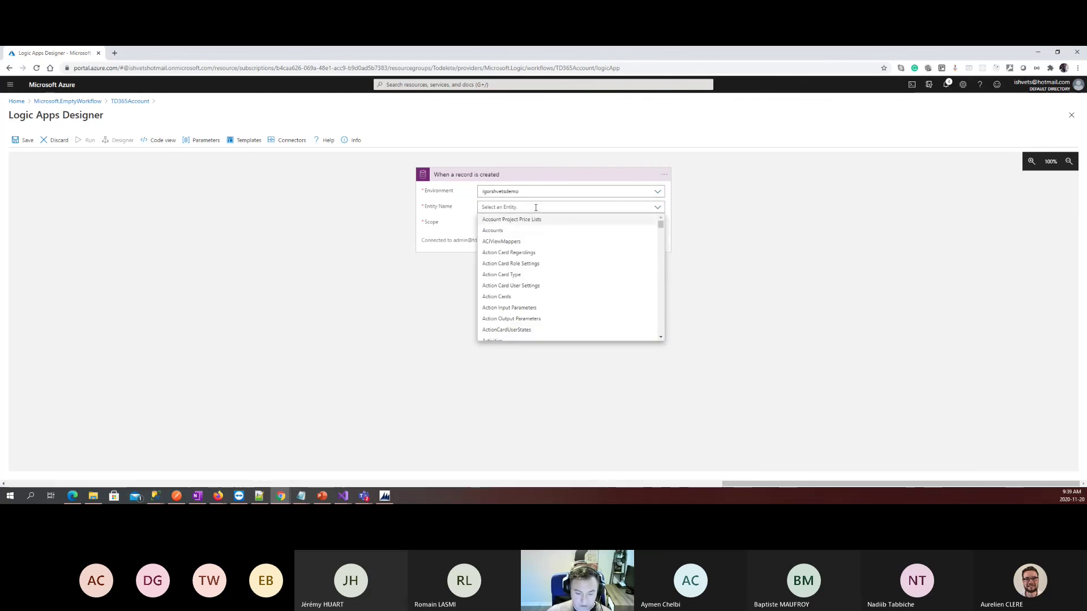
left_click(502, 231)
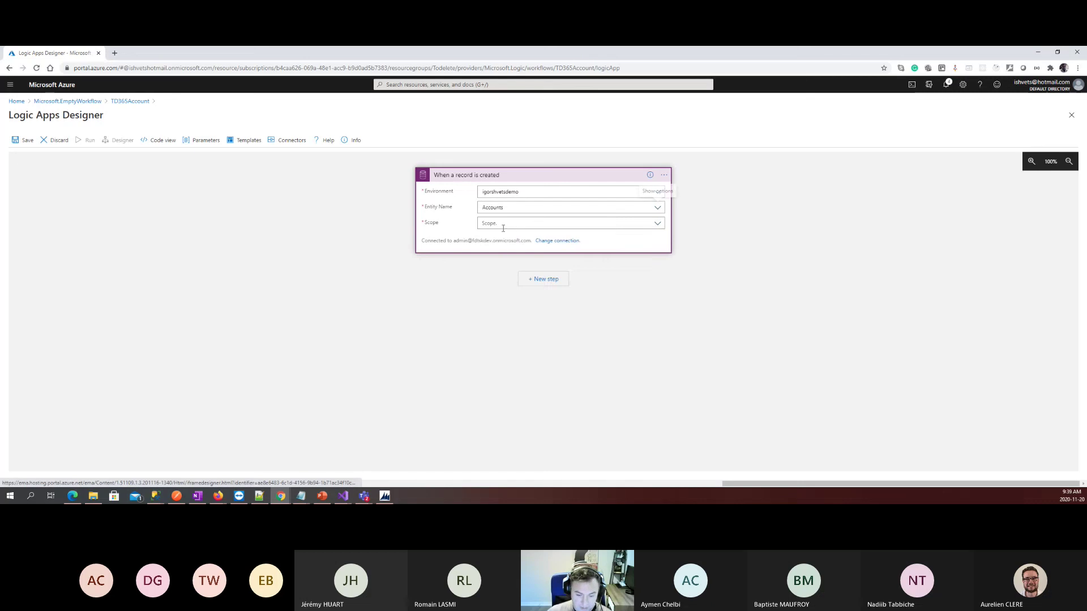
left_click(628, 224)
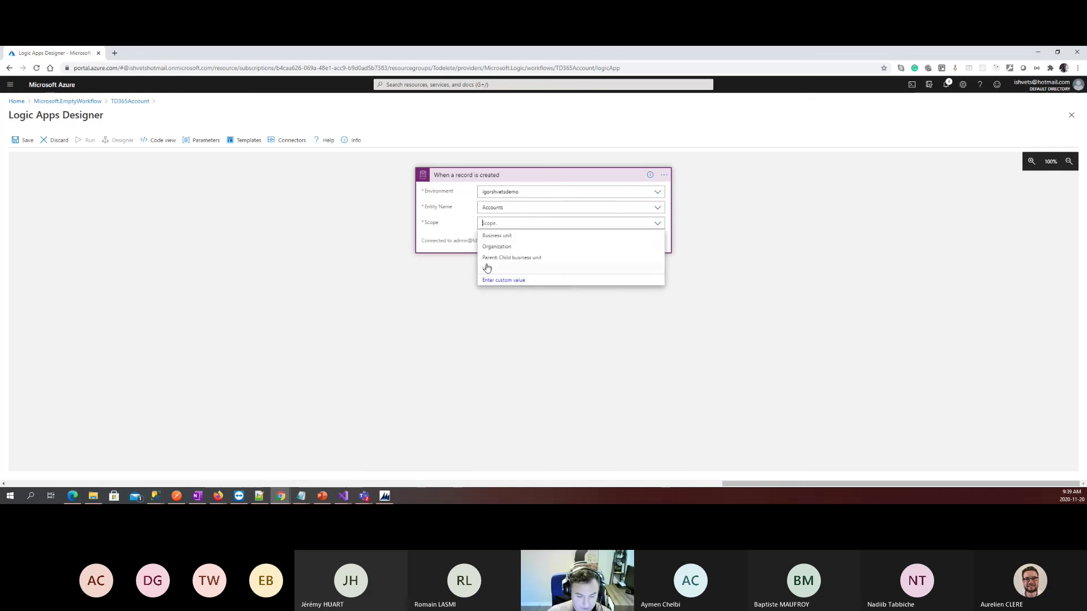
left_click(495, 248)
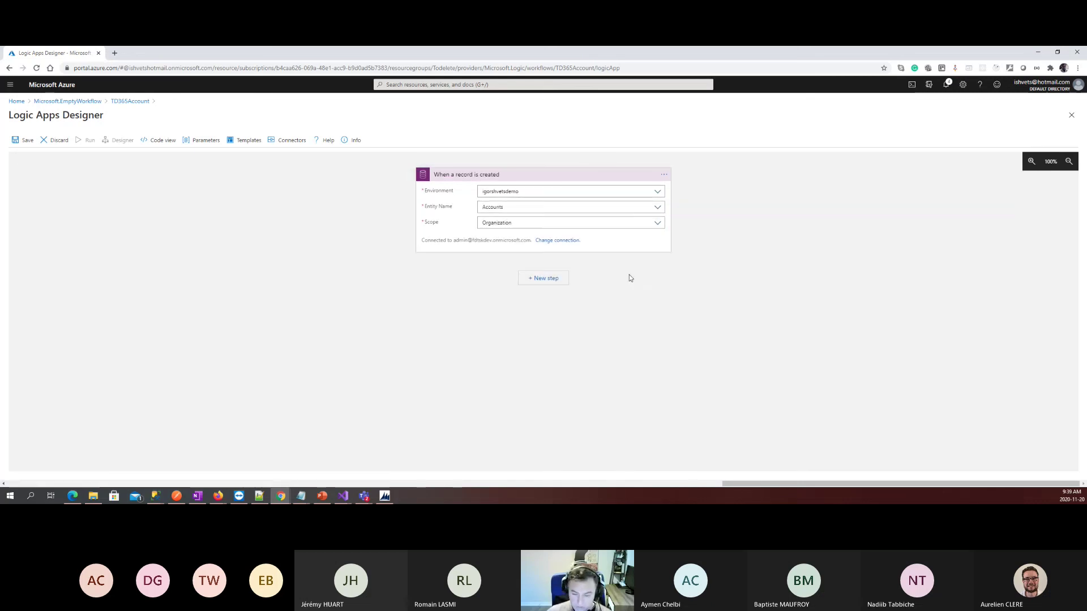
left_click(552, 279)
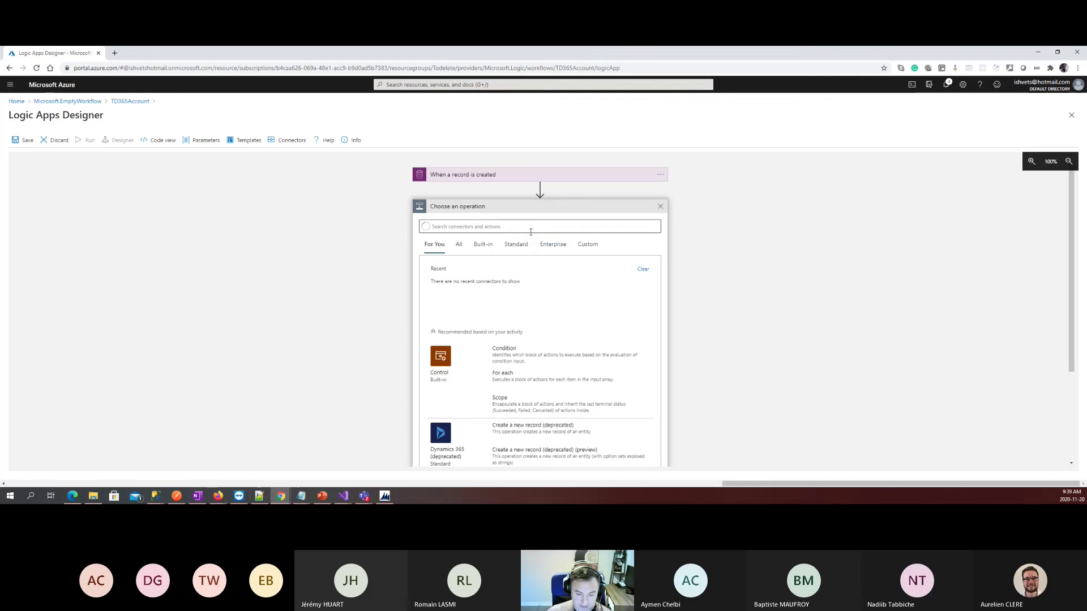
Add the SQL Server Insert row (V2) action after the trigger
type("sql")
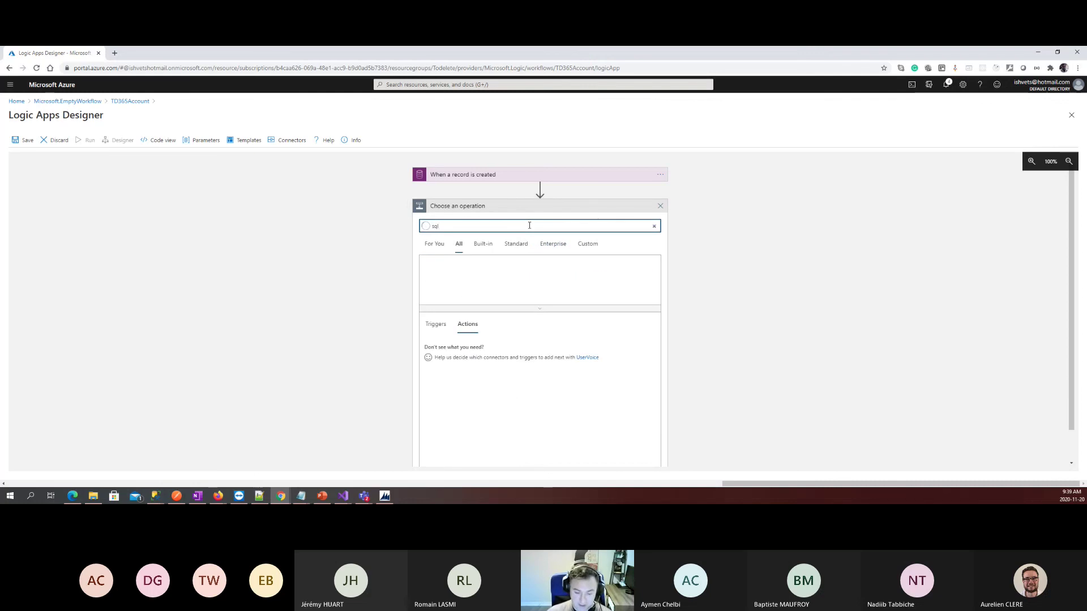
left_click(441, 274)
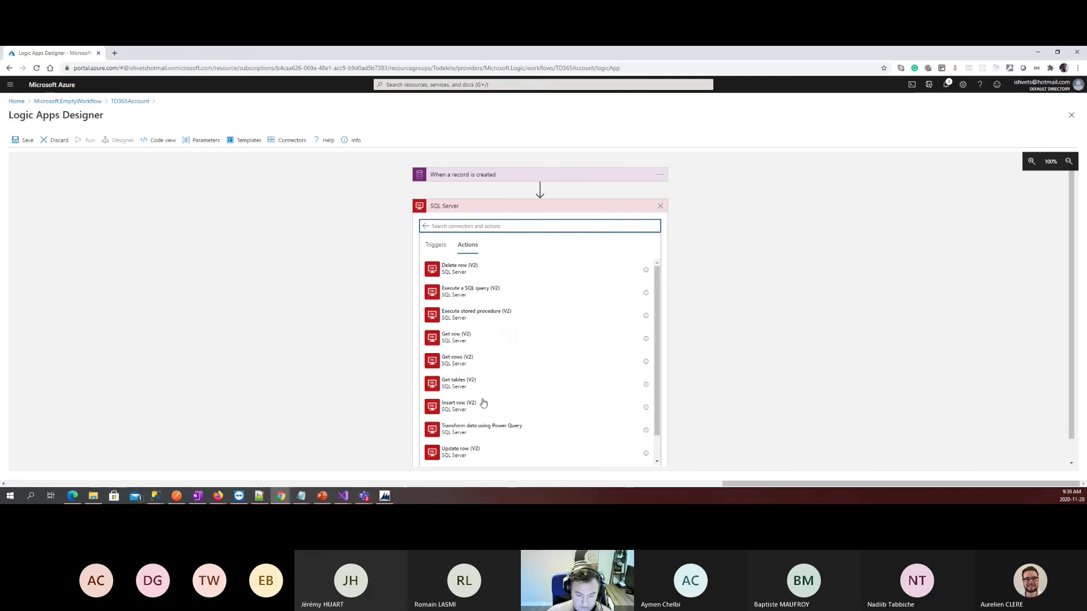
left_click(471, 404)
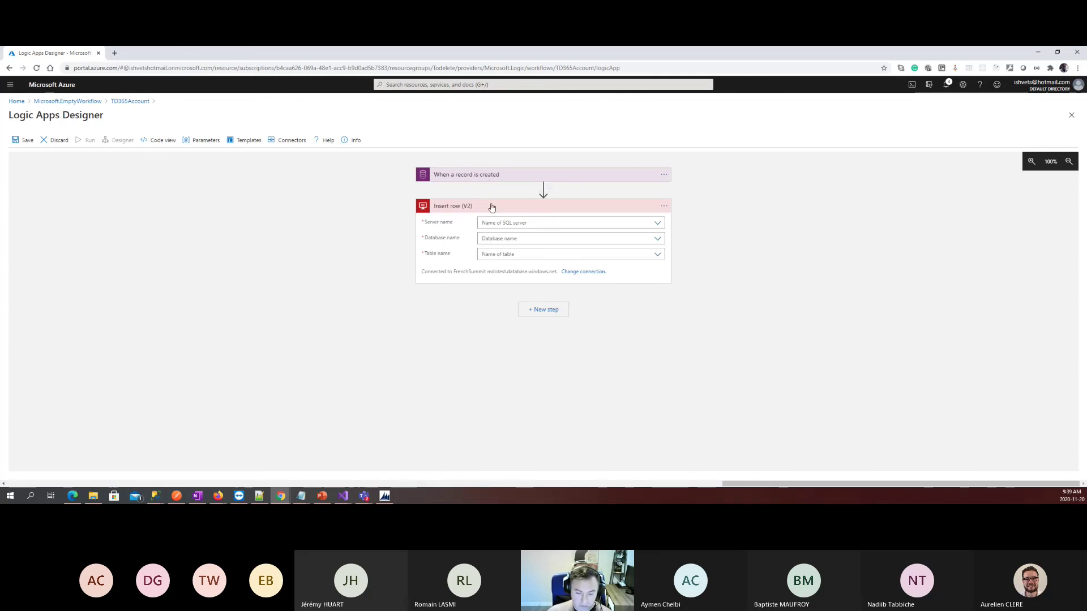
Point the Insert row at the connection's server, the FrenchSummit database and the D365Account table
left_click(659, 224)
left_click(603, 235)
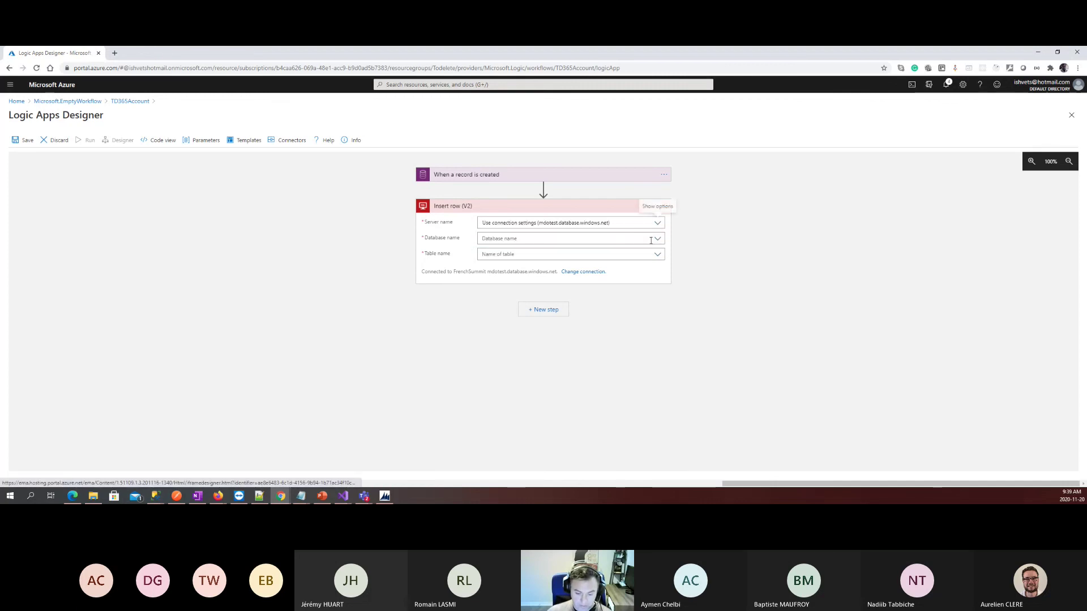
left_click(656, 239)
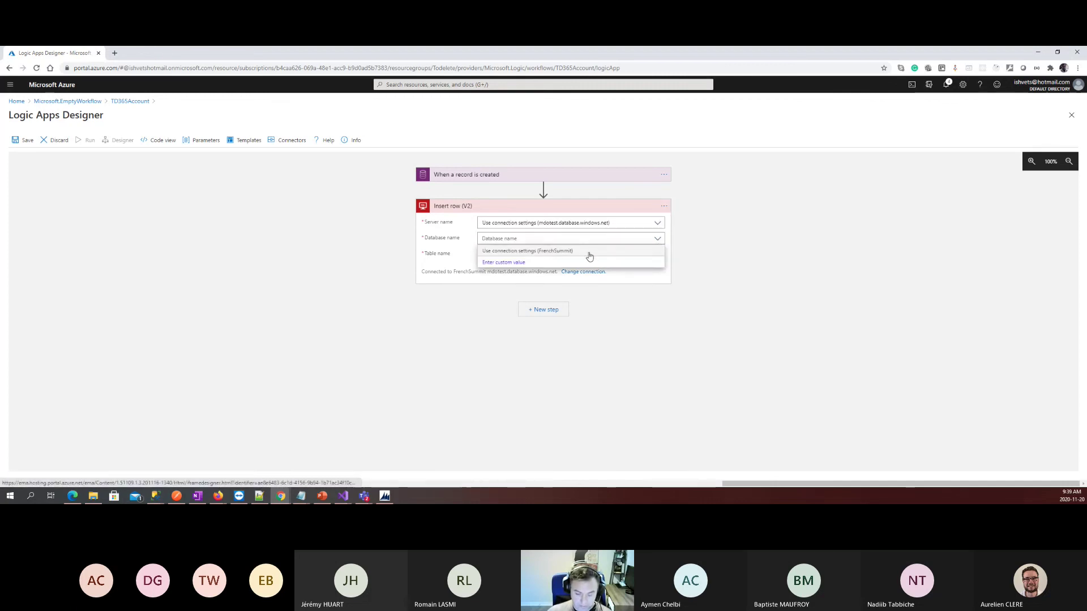
left_click(589, 254)
left_click(657, 256)
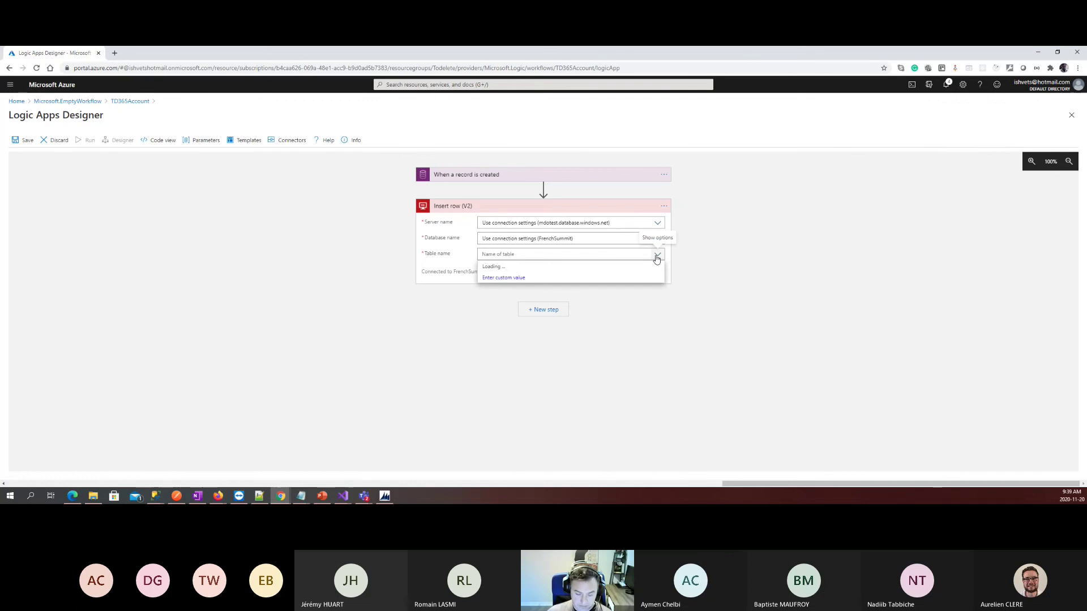
left_click(501, 267)
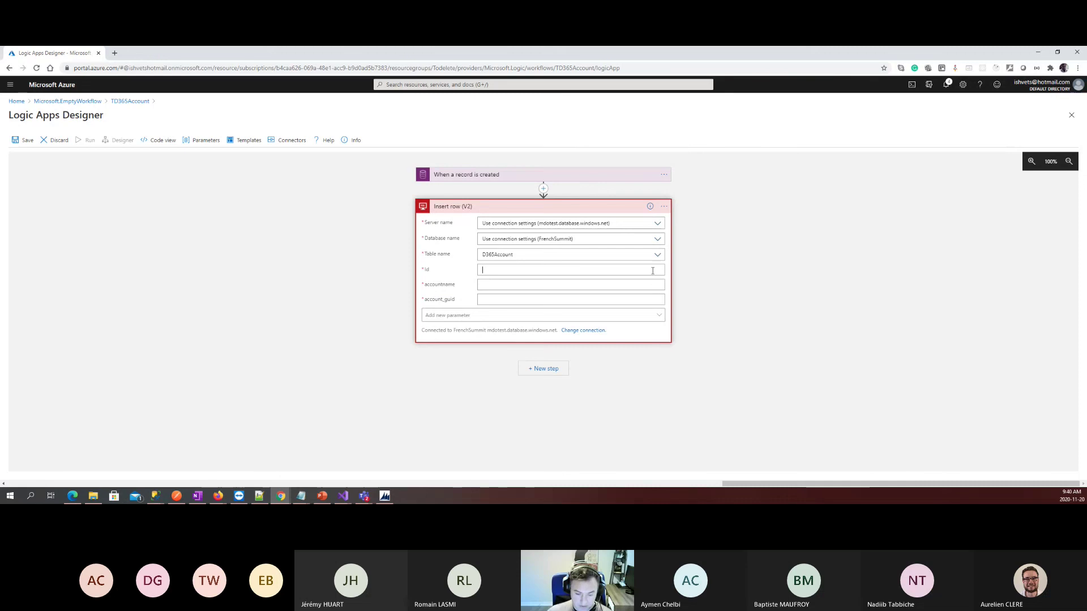
left_click(653, 271)
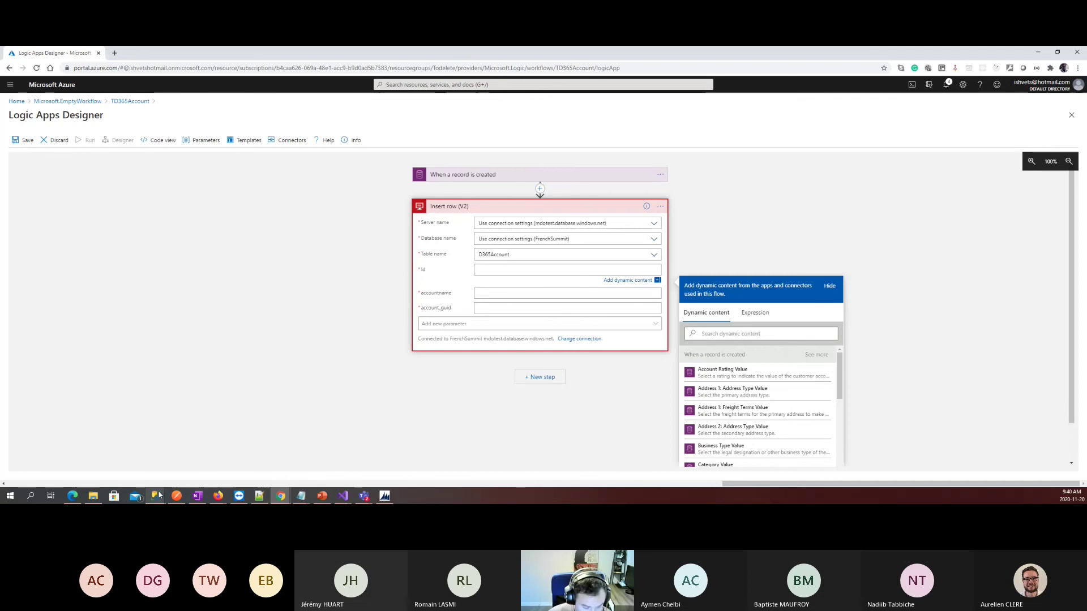
In SQL Server Management Studio, select the Id column and enlarge its Column Properties pane
mouse_move(155, 496)
left_click(199, 473)
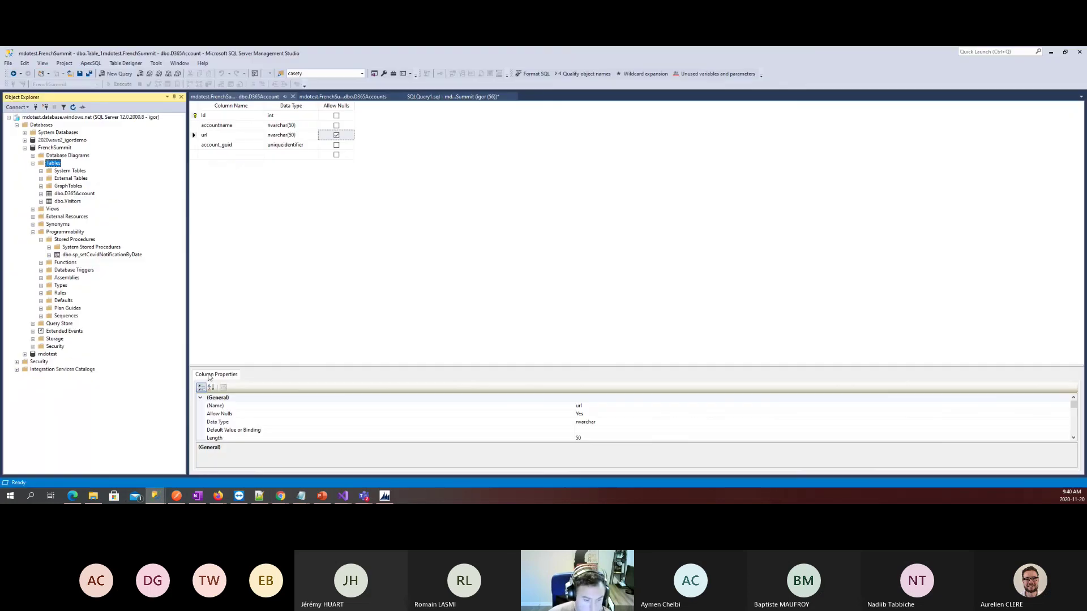
right_click(195, 115)
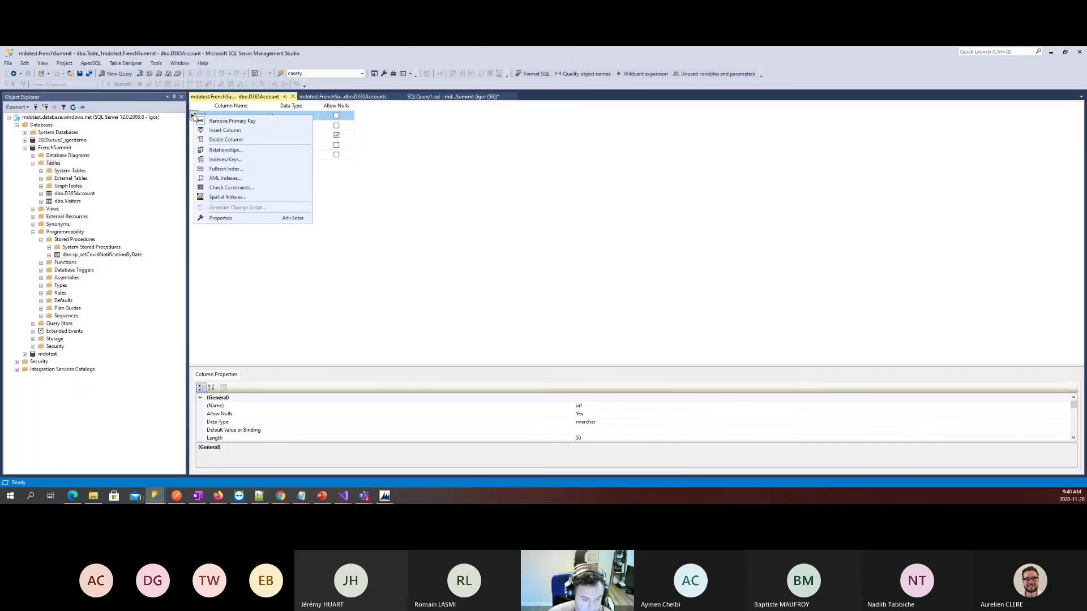
left_click(388, 300)
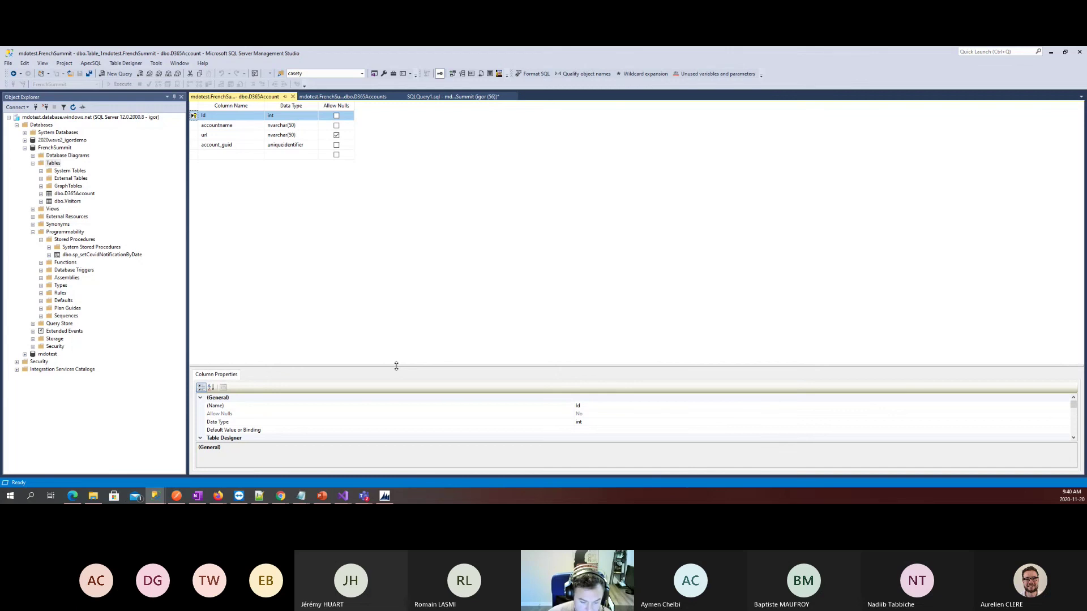
left_click_drag(398, 343, 396, 310)
scroll(437, 395, "down", 2)
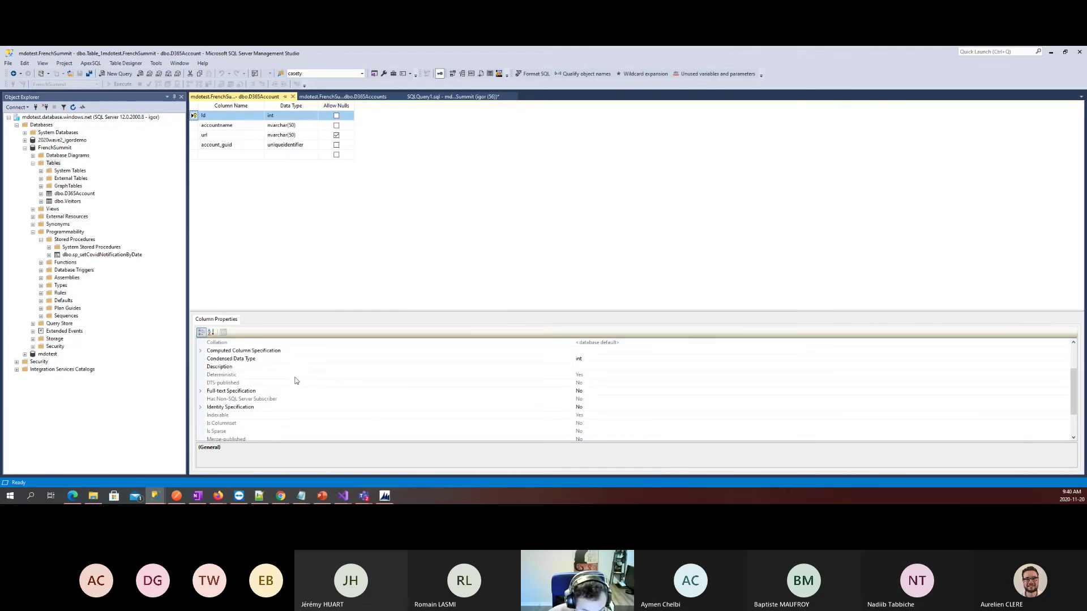
scroll(291, 385, "up", 2)
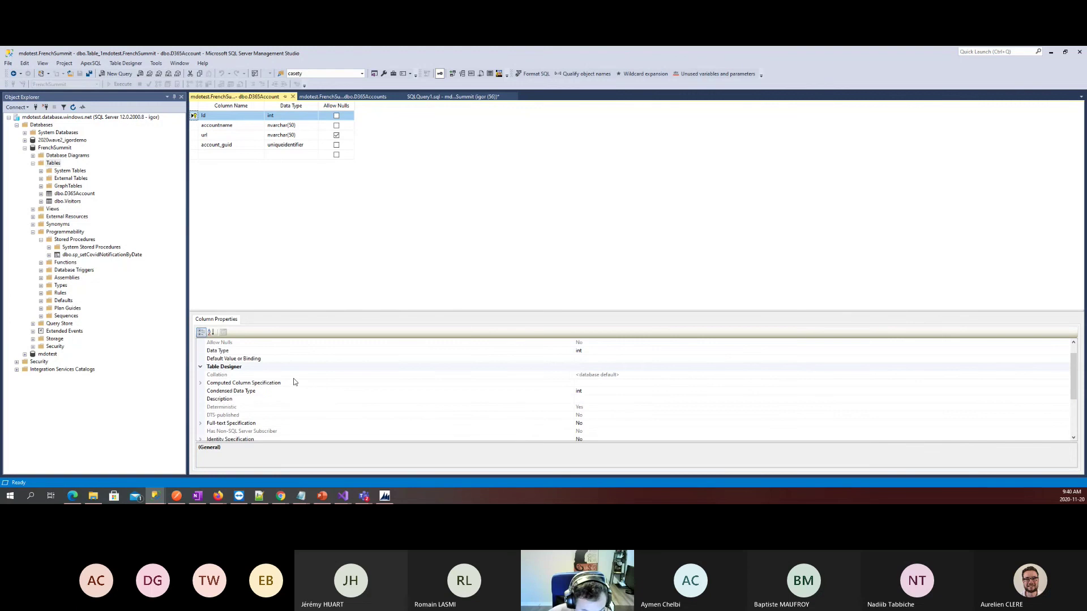
scroll(293, 382, "up", 1)
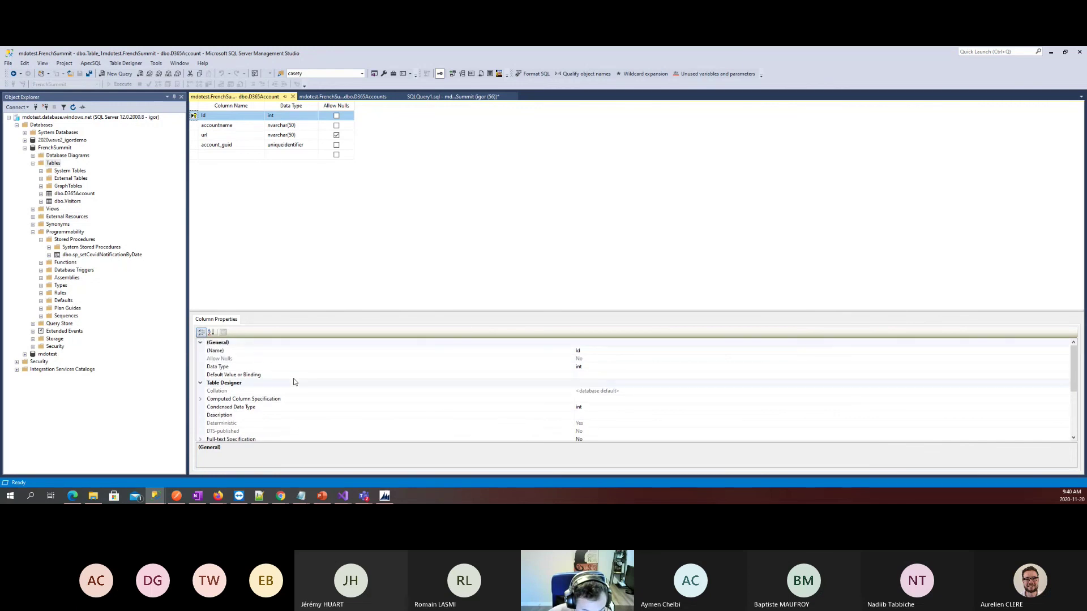
scroll(294, 381, "down", 1)
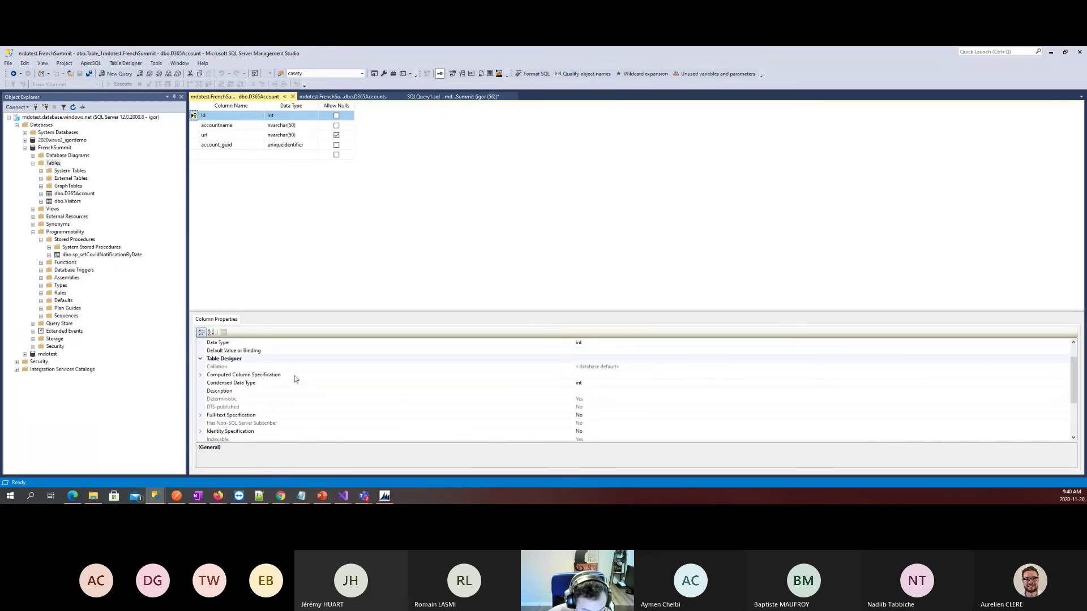
Make Id an identity column (seed 1, increment 1) and save the table design
left_click(199, 432)
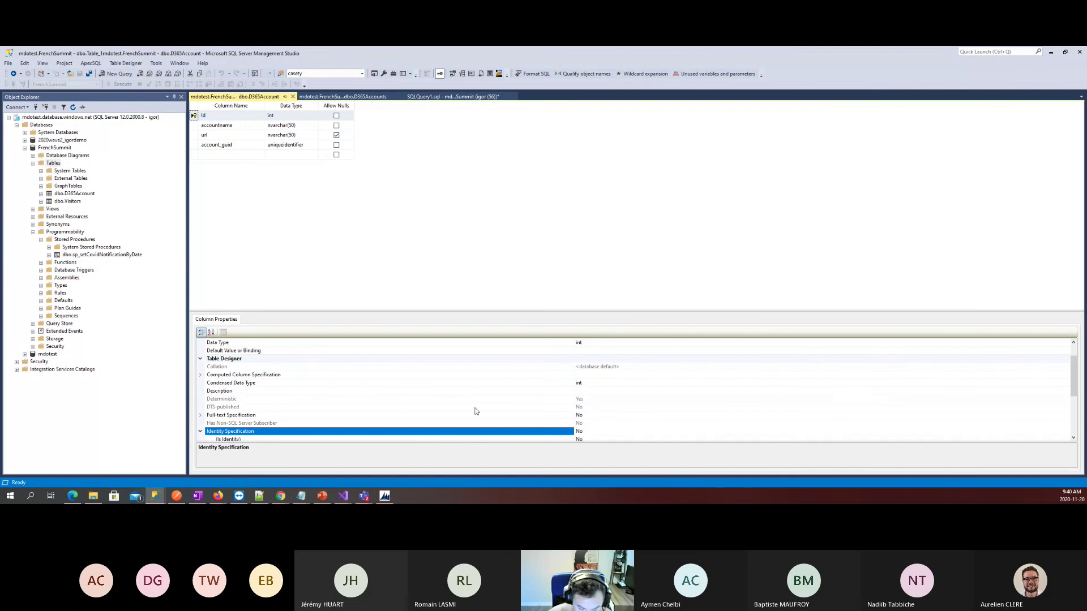
left_click(683, 415)
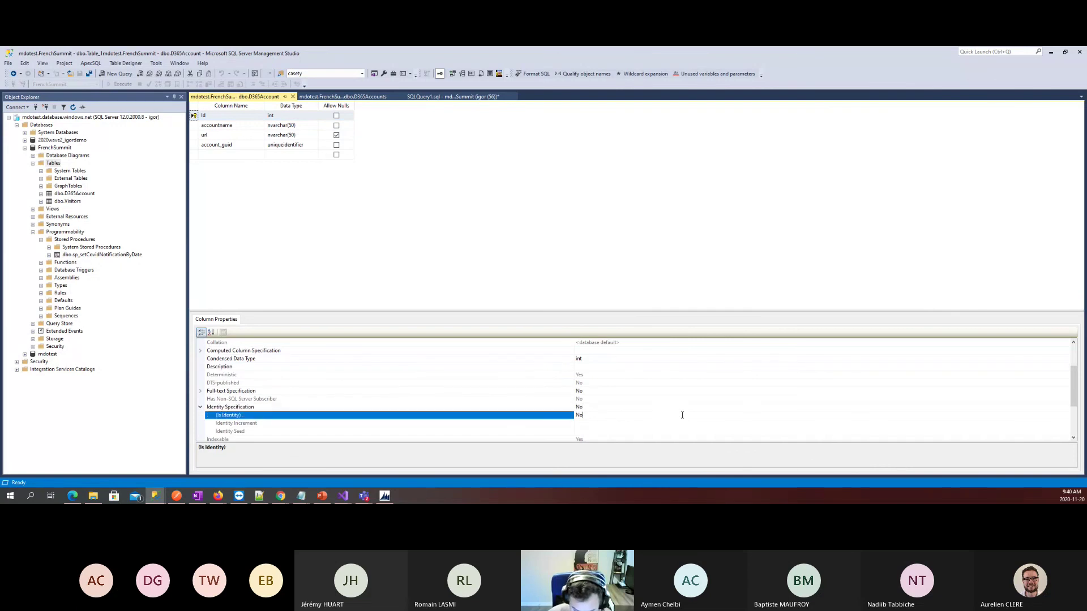
left_click(1067, 416)
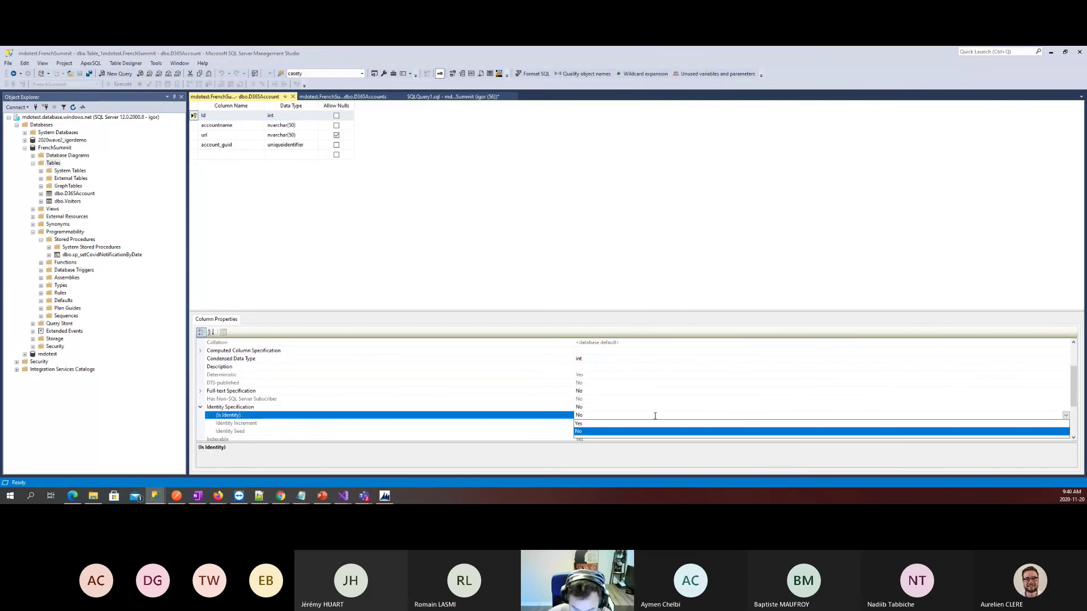
left_click(577, 425)
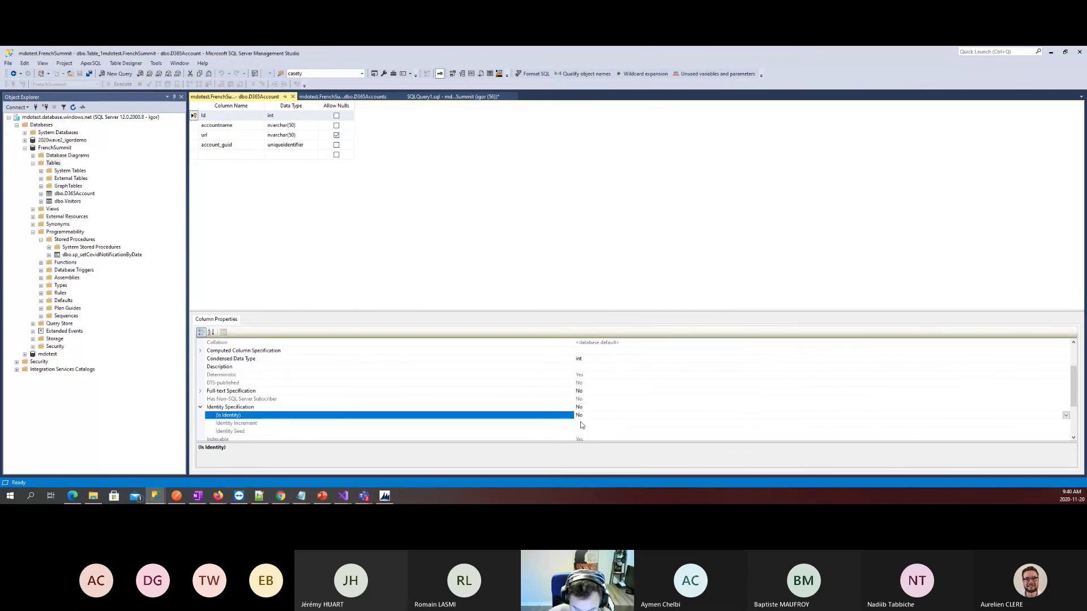
left_click(1066, 416)
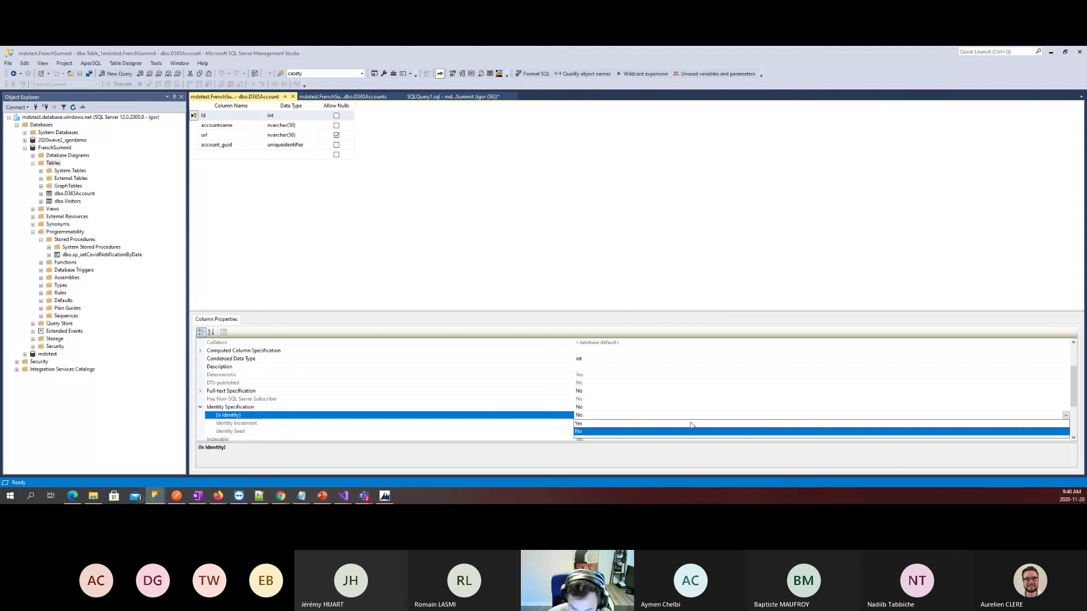
left_click(578, 424)
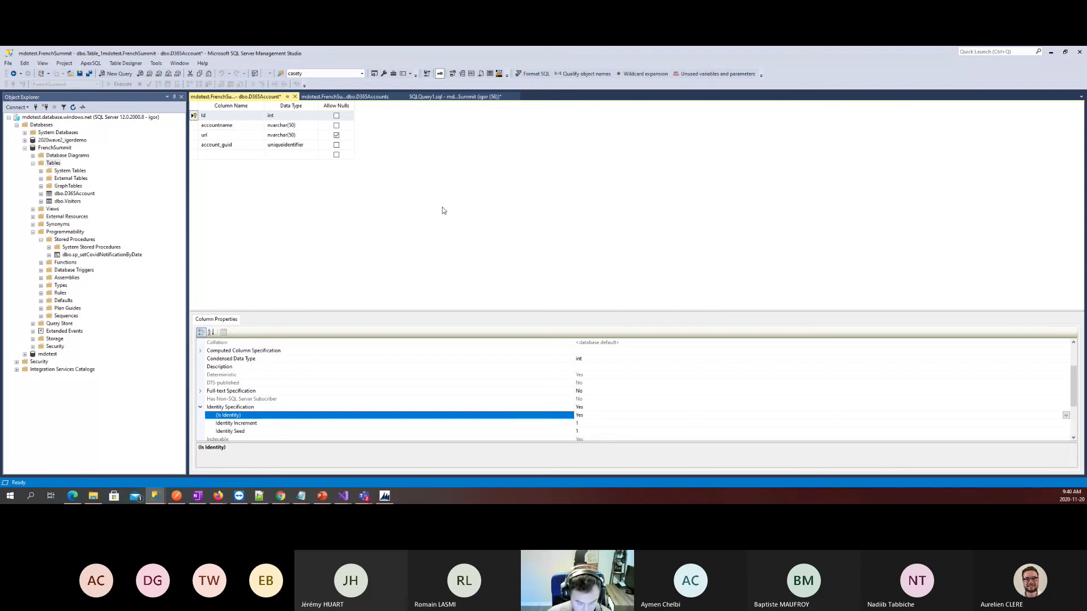
key("ctrl+s")
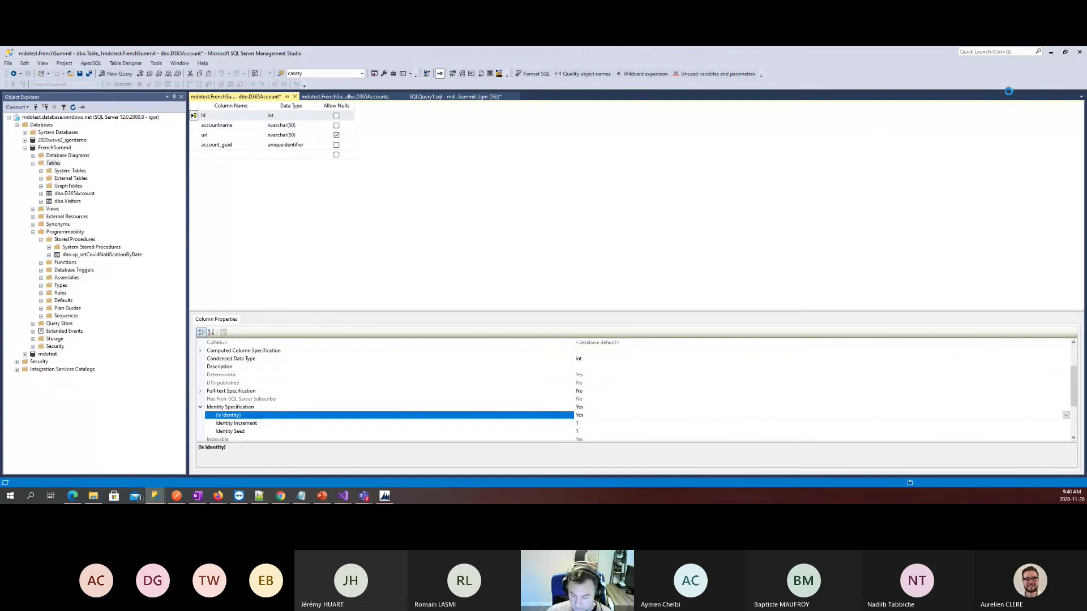
Back in the Logic Apps designer, delete the existing Insert row step
key("alt+Tab")
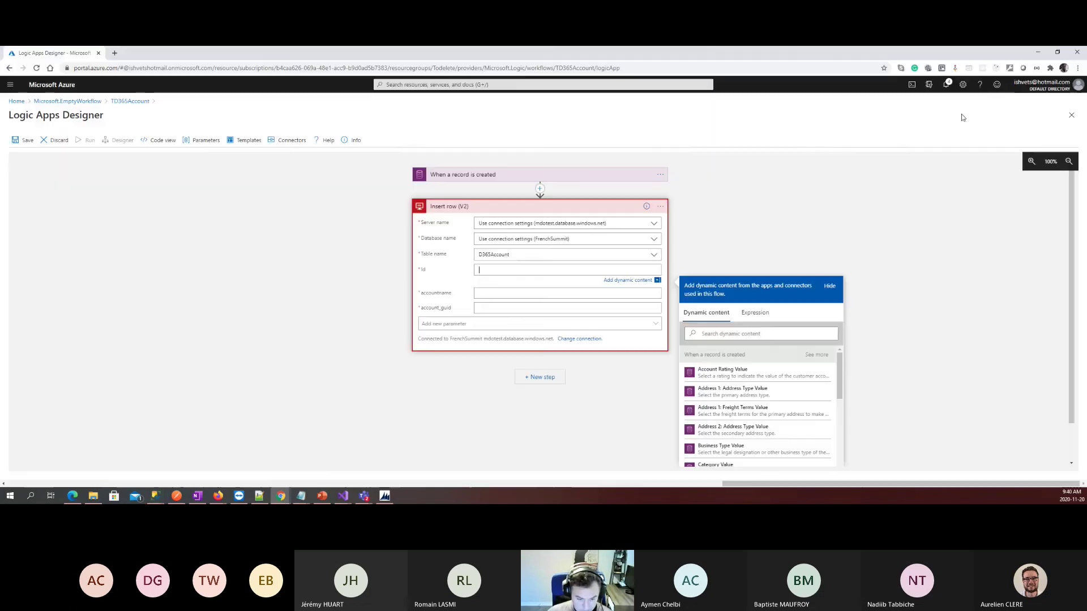
left_click(660, 206)
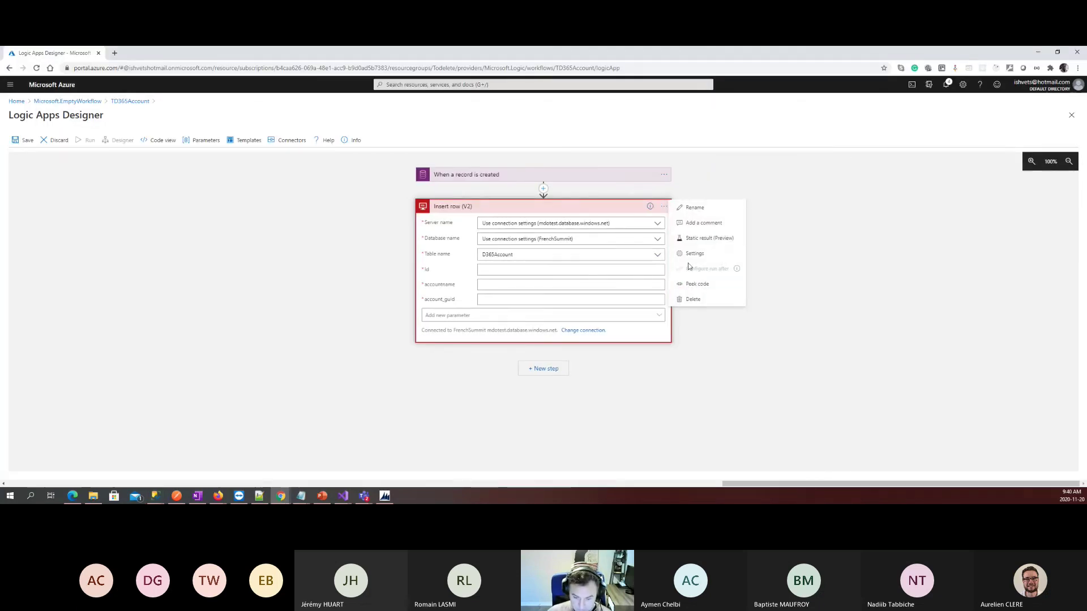
left_click(693, 299)
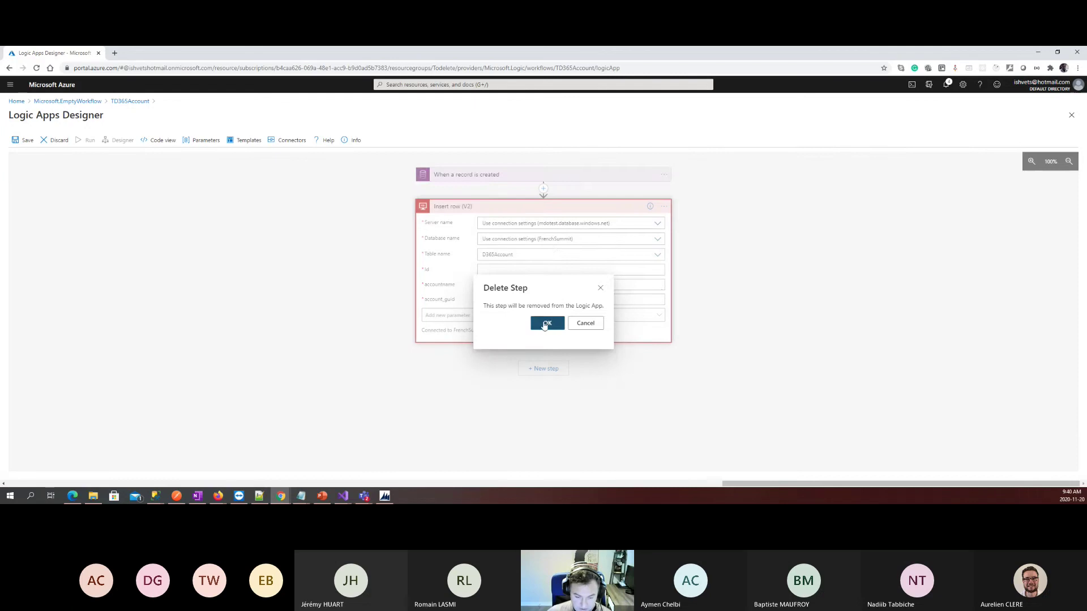
left_click(548, 320)
Re-add an Insert row (V2) step for FrenchSummit's D365Account table, then reload the logic app page
left_click(546, 208)
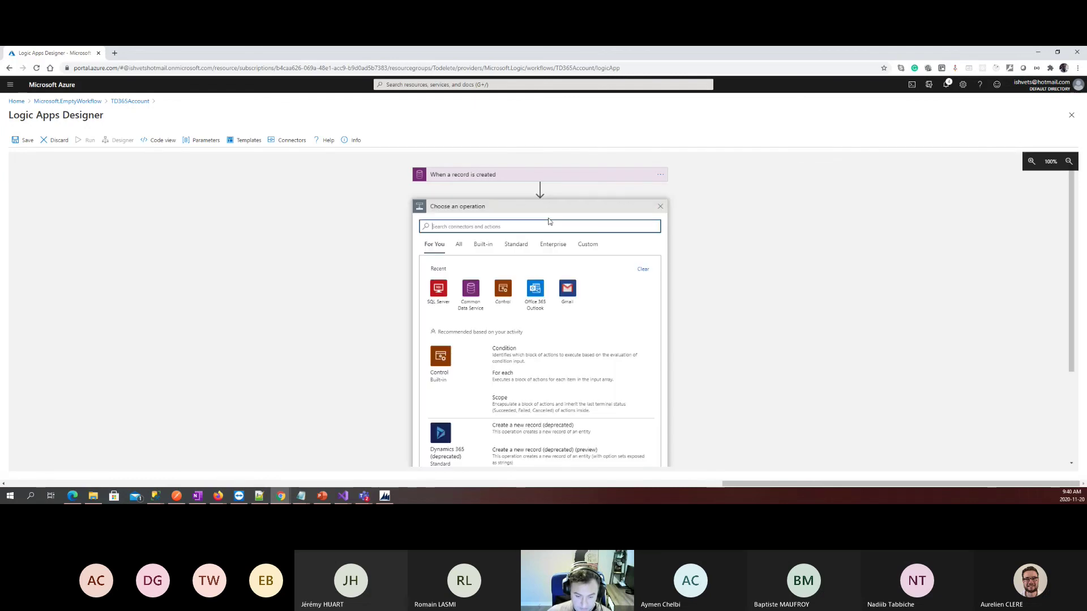
left_click(440, 291)
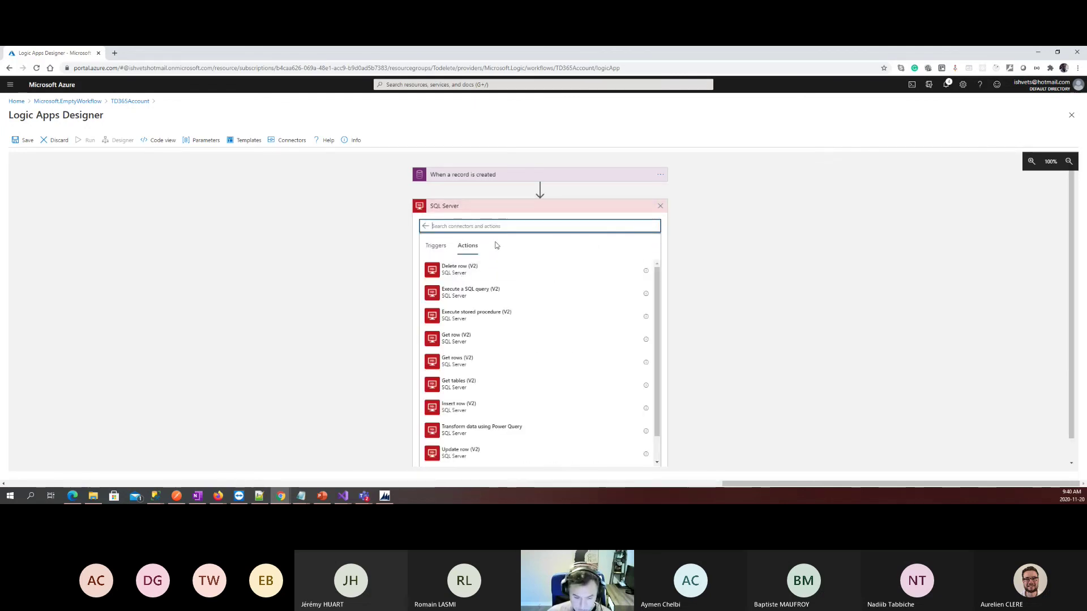
left_click(450, 407)
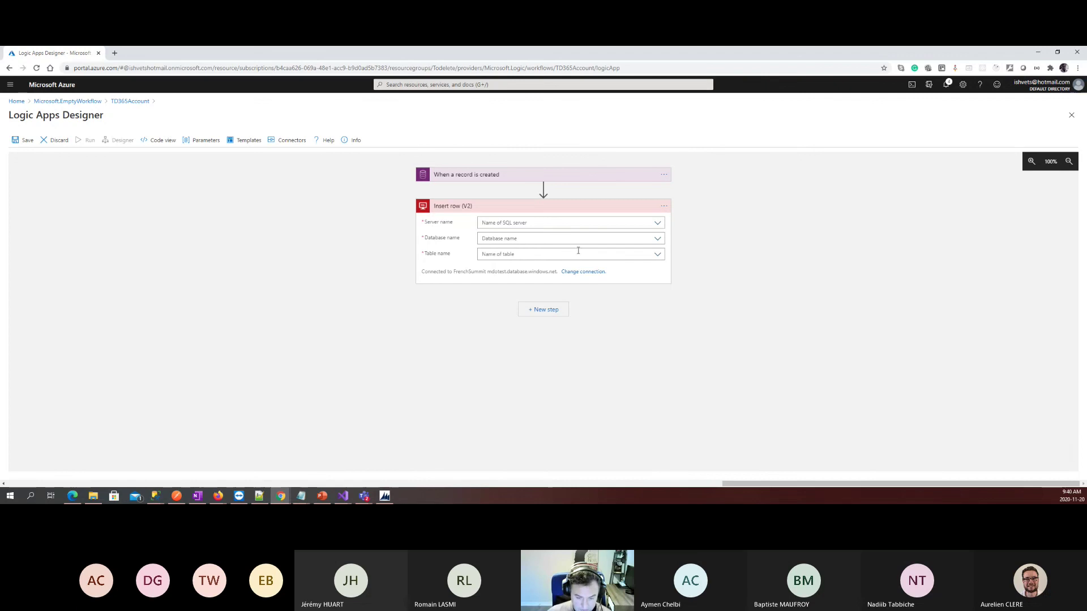
left_click(657, 226)
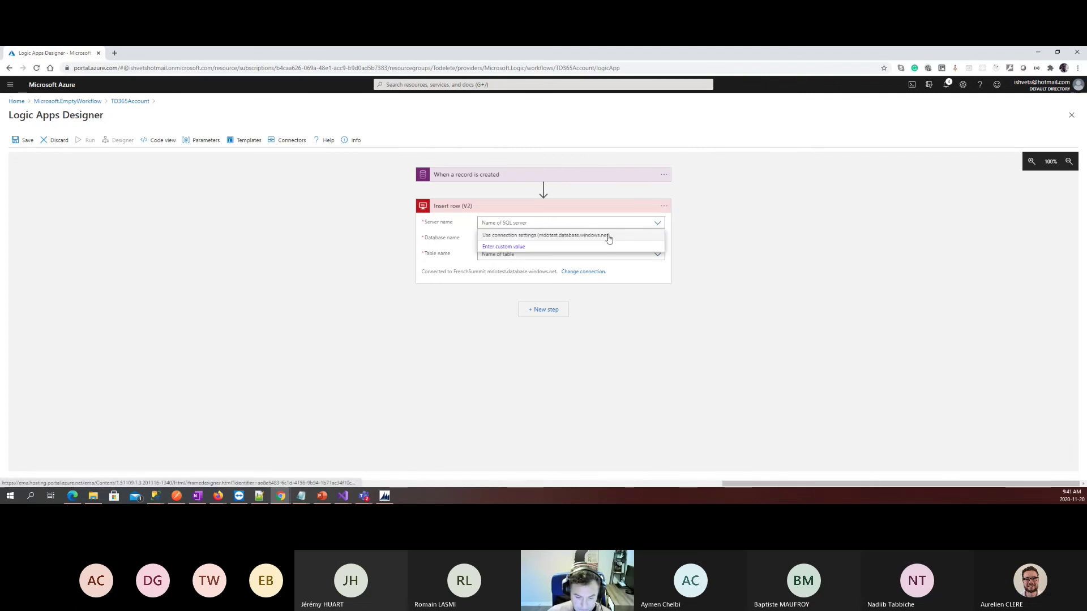
left_click(626, 241)
left_click(657, 238)
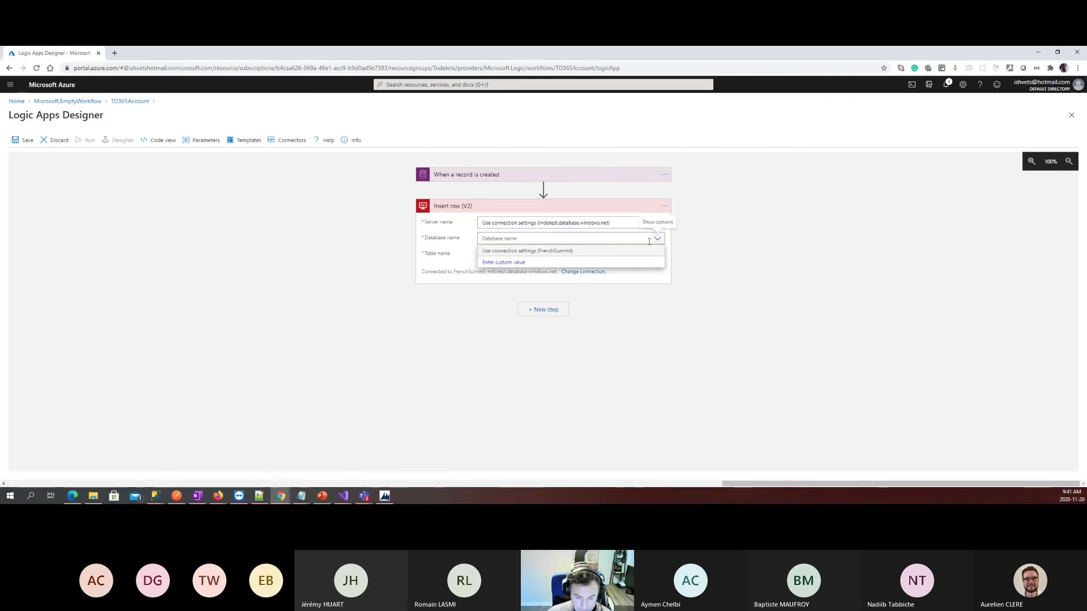
left_click(604, 252)
left_click(657, 256)
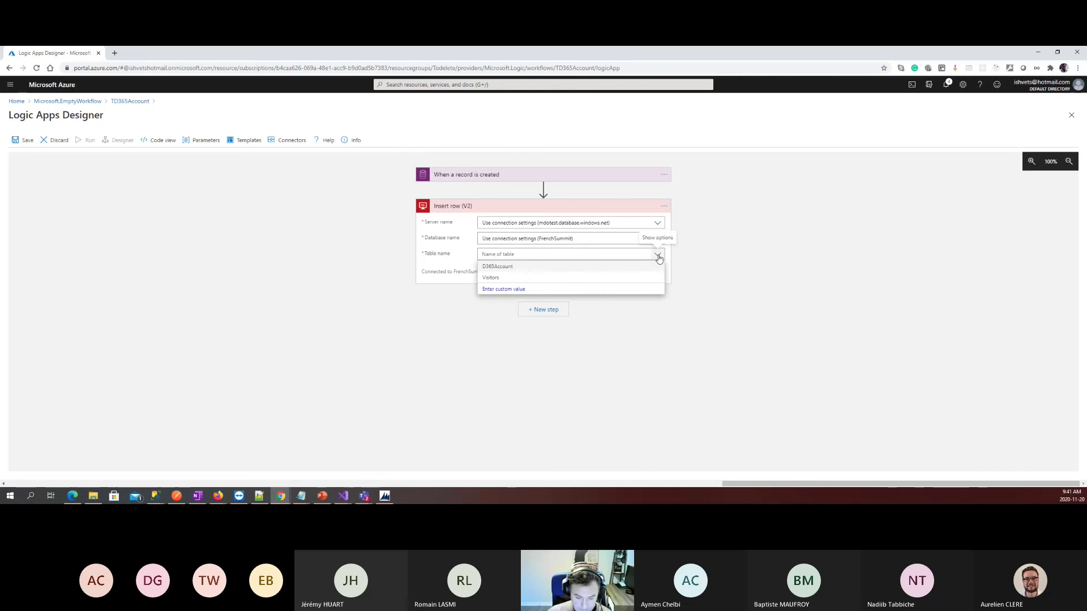
left_click(532, 270)
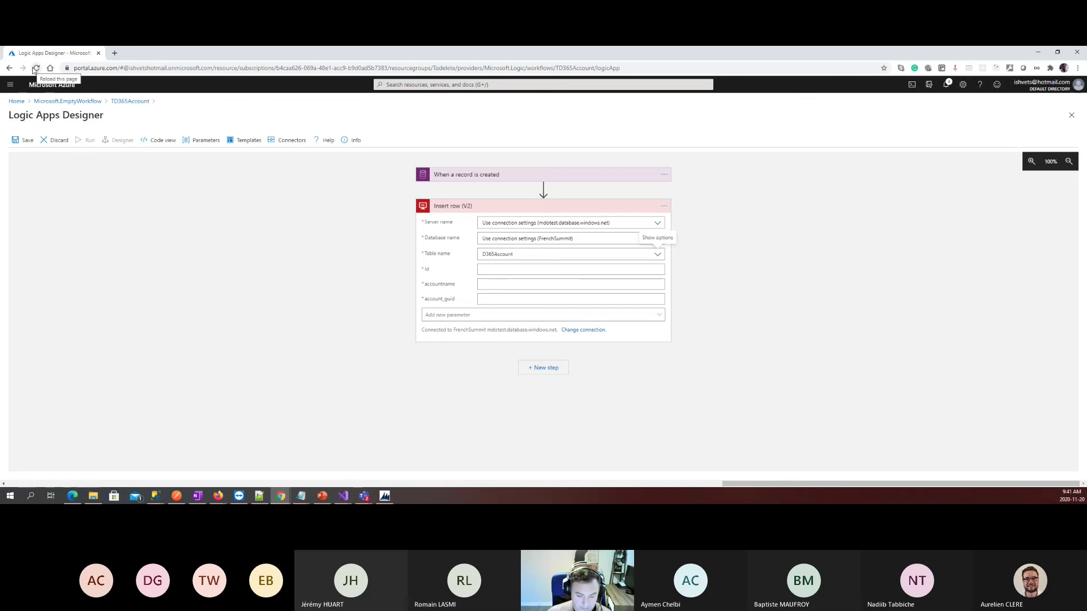
left_click(36, 68)
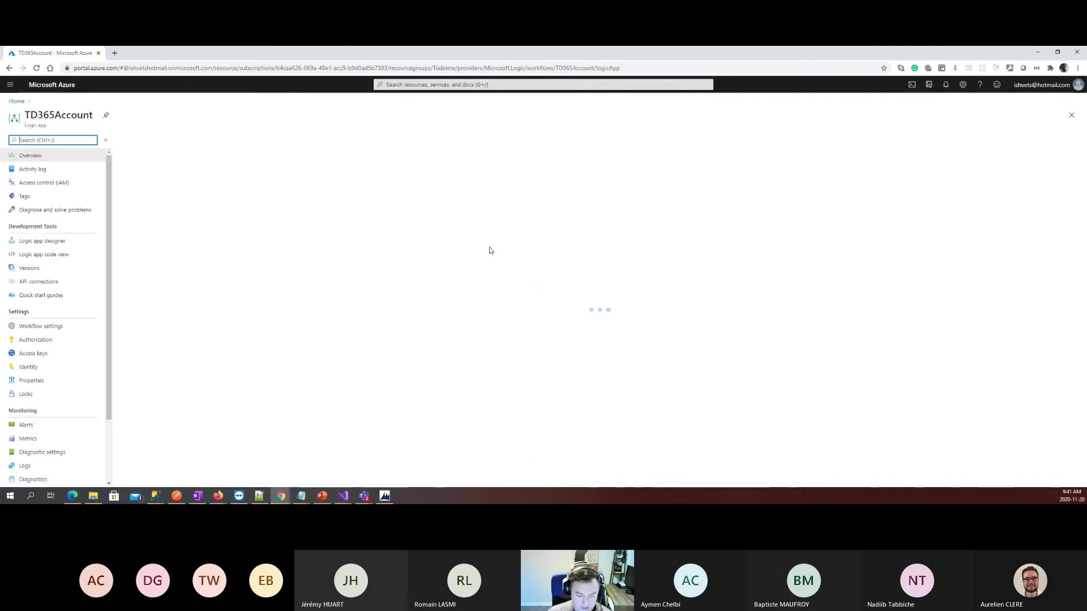
Start TD365Account from the Blank Logic App template again, reloading the designer once along the way
scroll(374, 461, "down", 2)
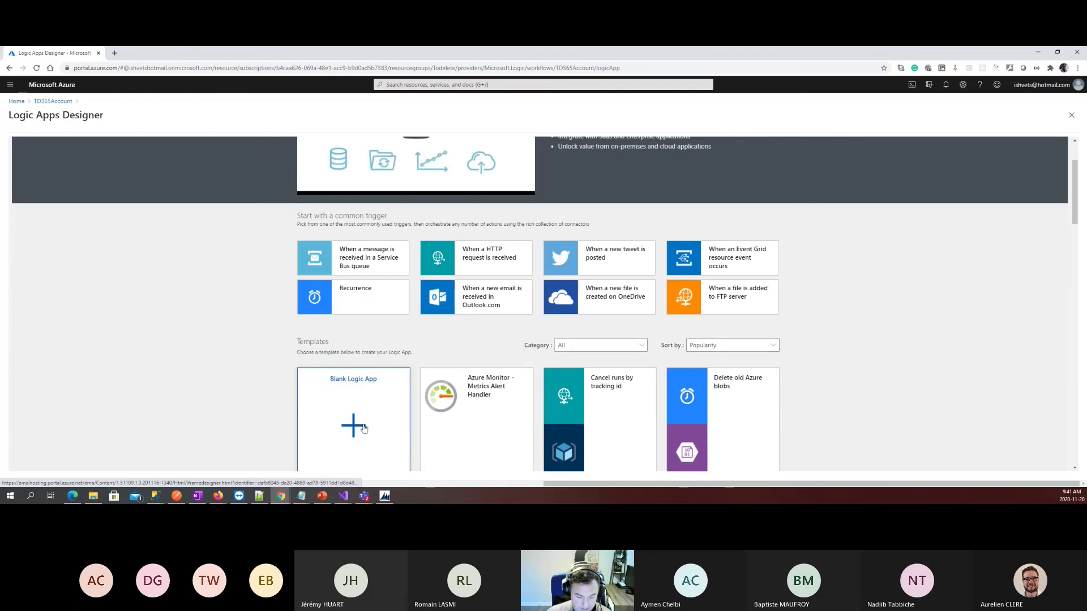
left_click(377, 414)
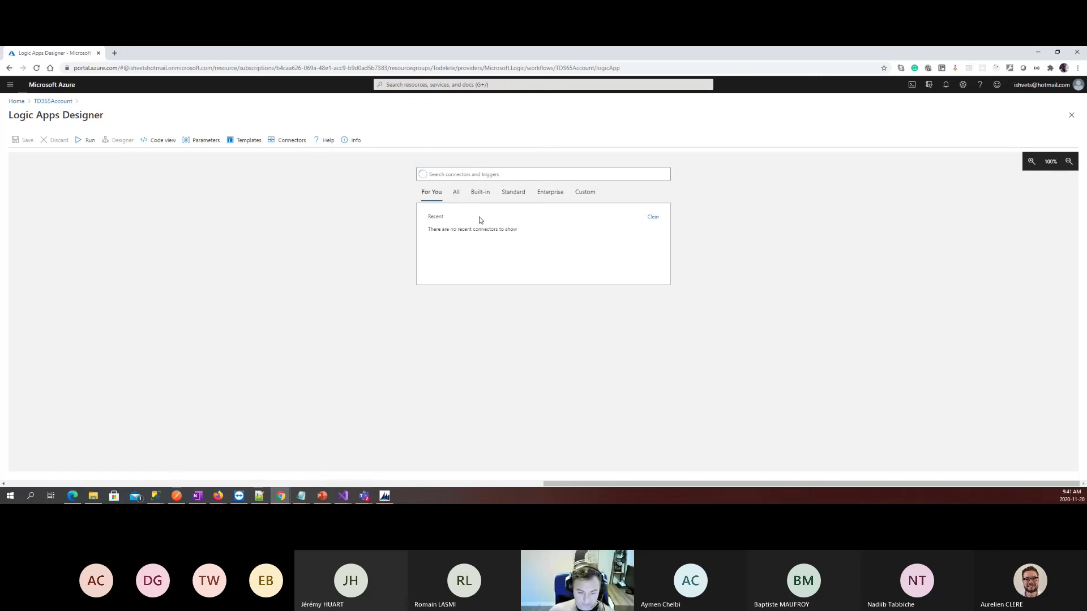
left_click(36, 68)
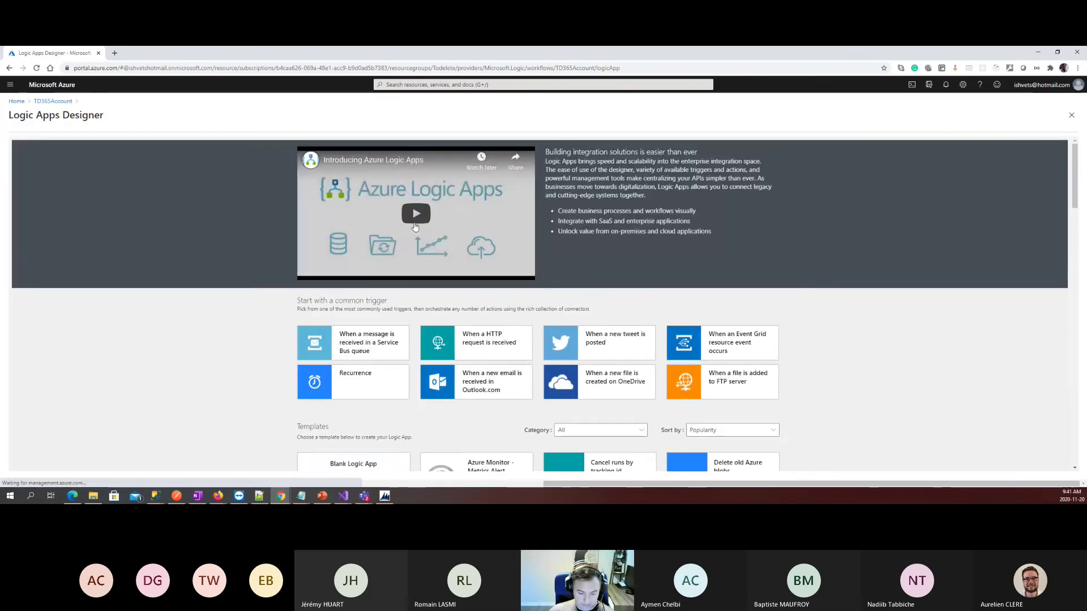
left_click(386, 456)
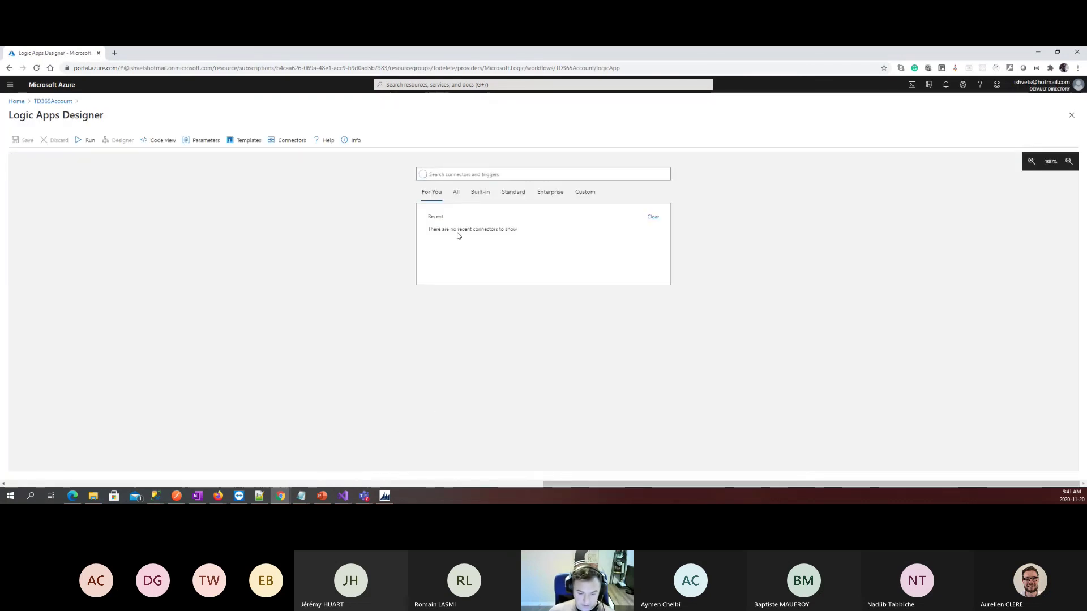
left_click(429, 243)
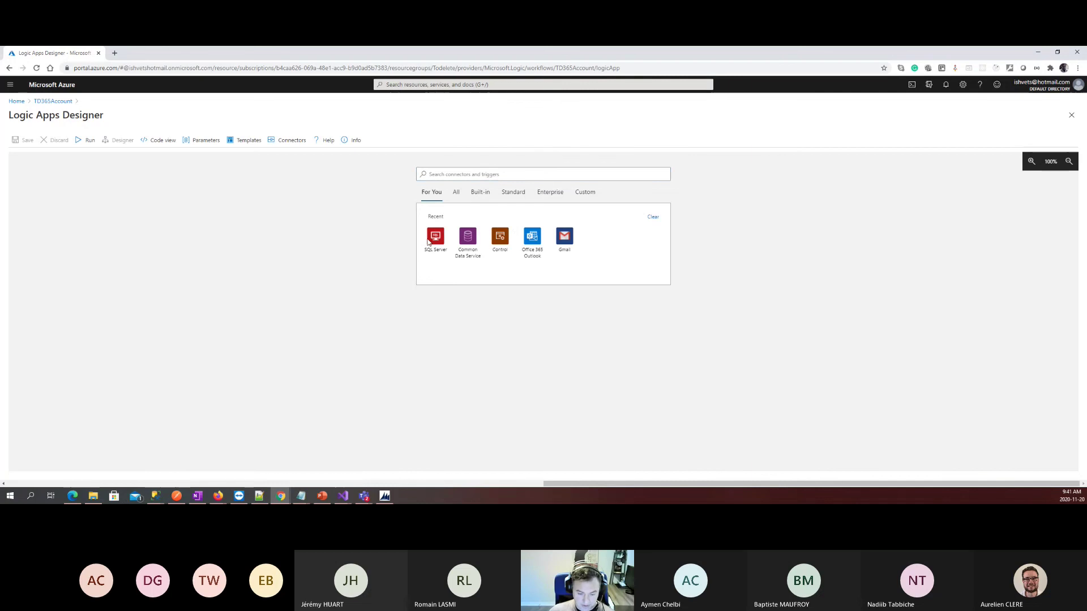
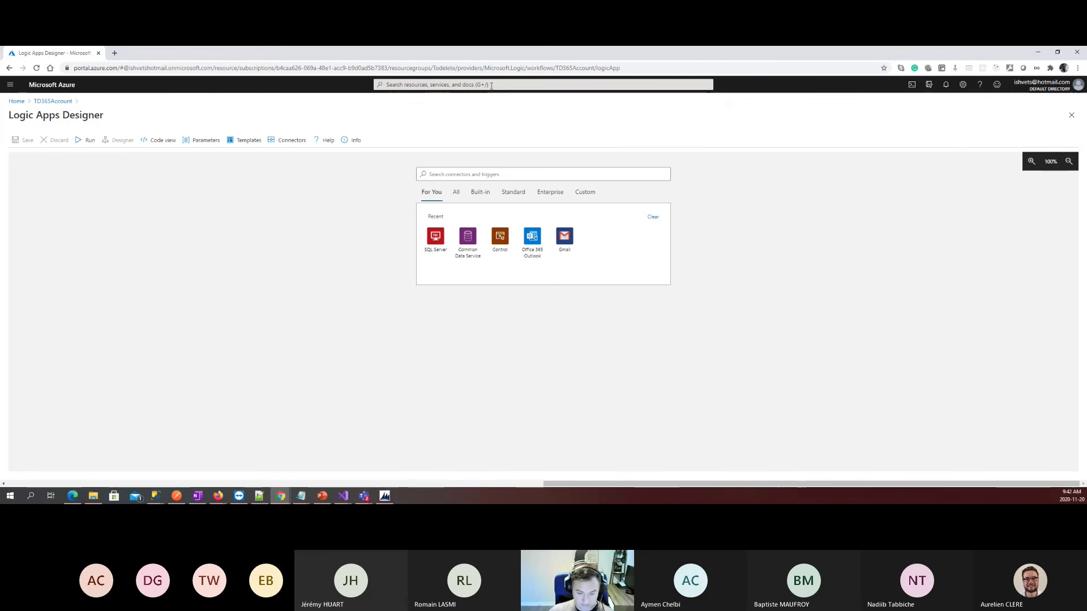
Add the Common Data Service 'When a record is created' trigger to the workflow
left_click(624, 86)
left_click(764, 133)
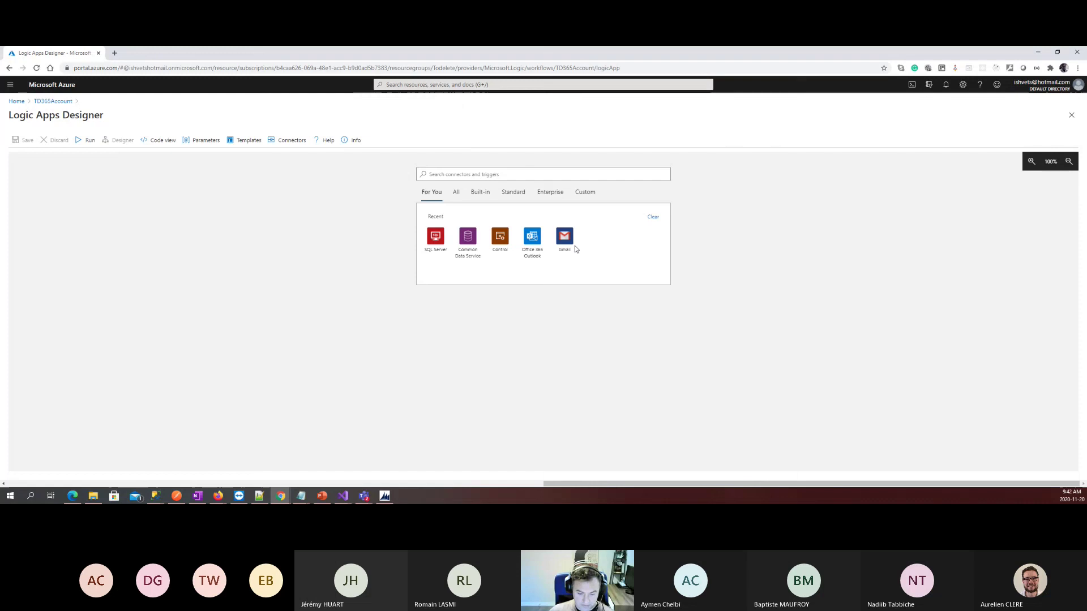
left_click(468, 244)
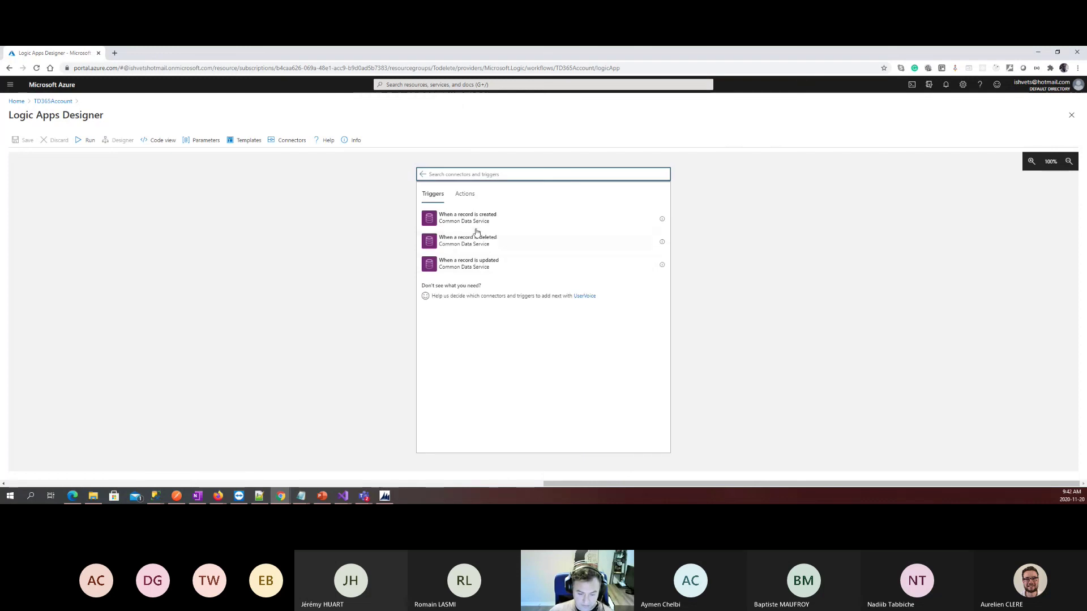
left_click(476, 221)
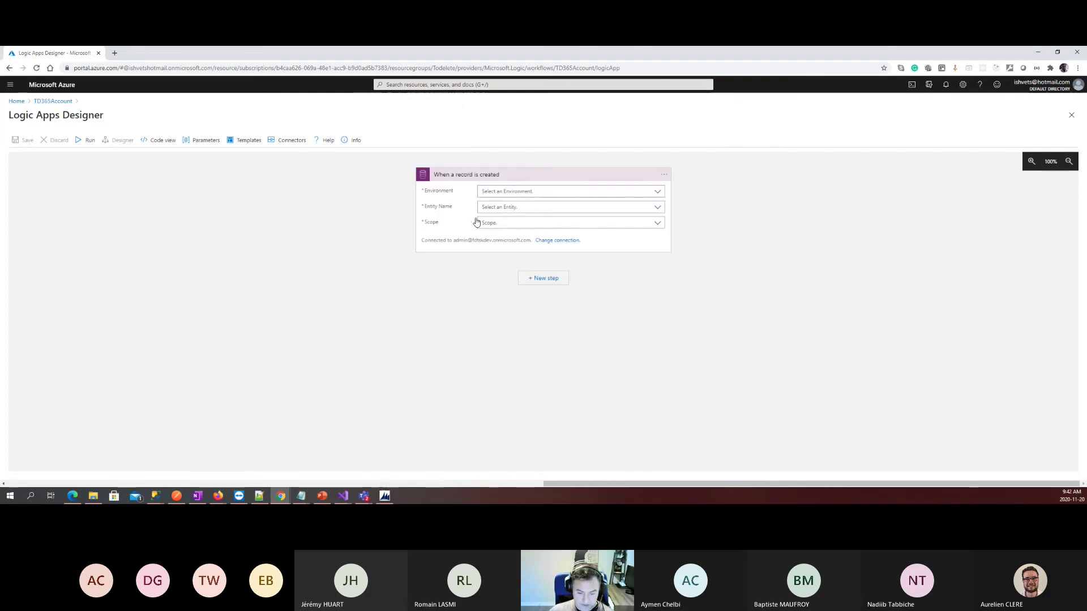
Set the trigger to environment igorshvetsdemo, entity Accounts and scope Organization
left_click(658, 192)
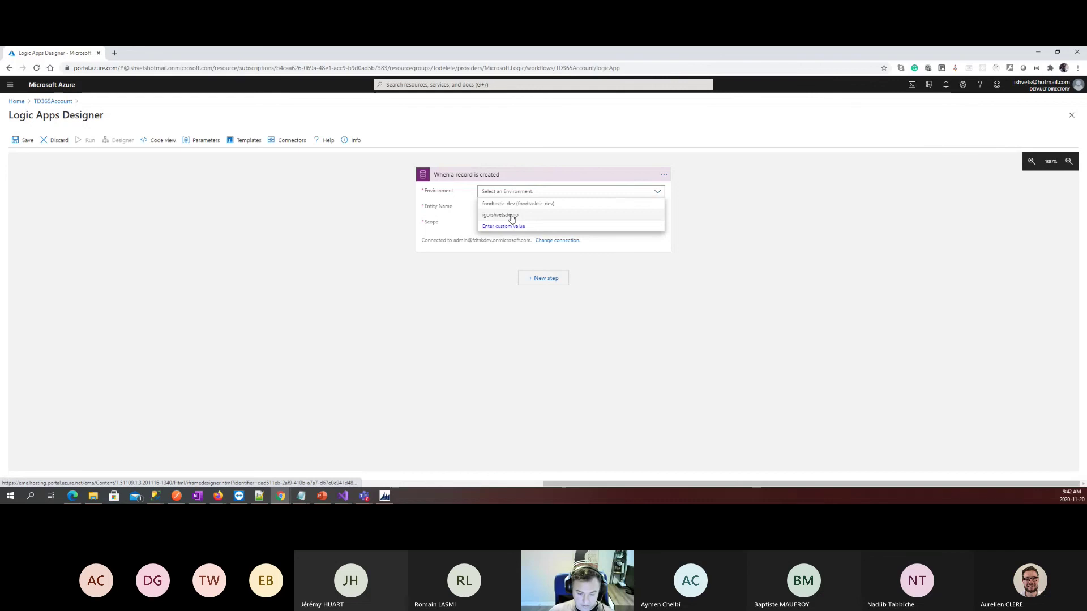
left_click(513, 215)
left_click(657, 208)
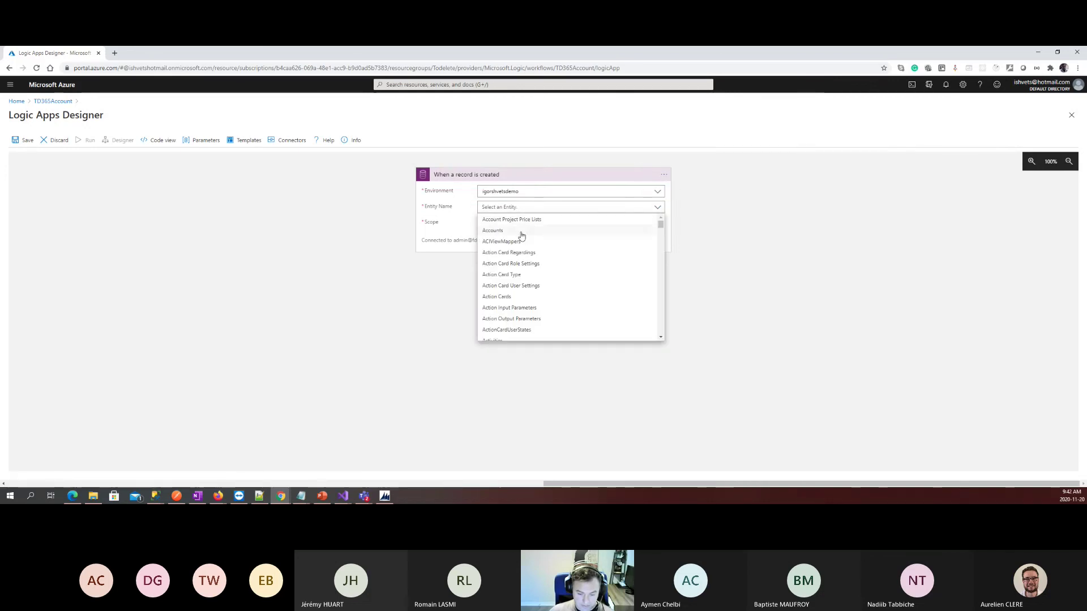
left_click(502, 234)
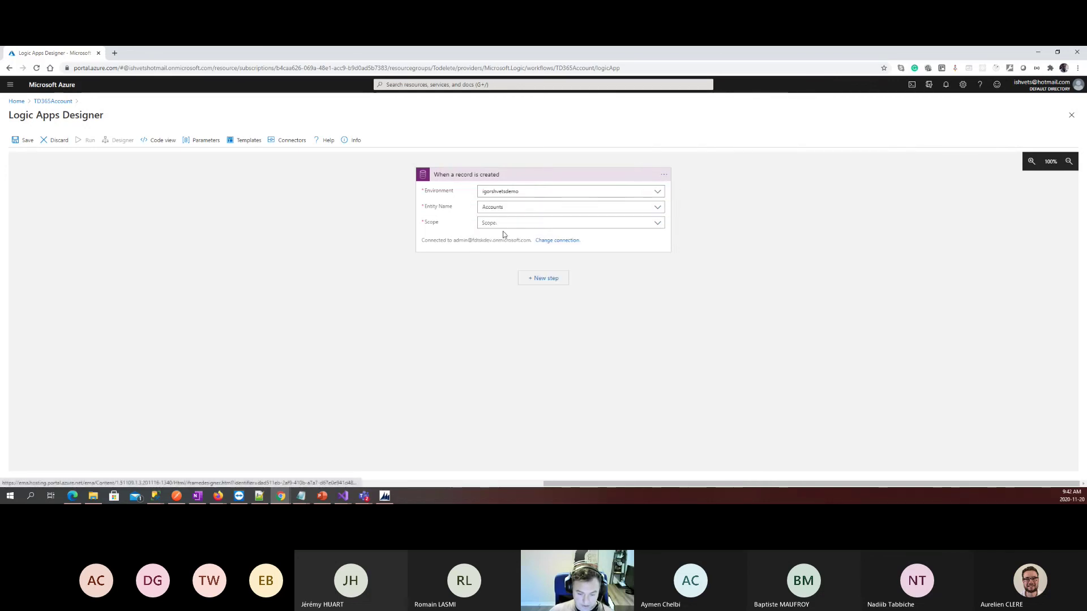
left_click(656, 225)
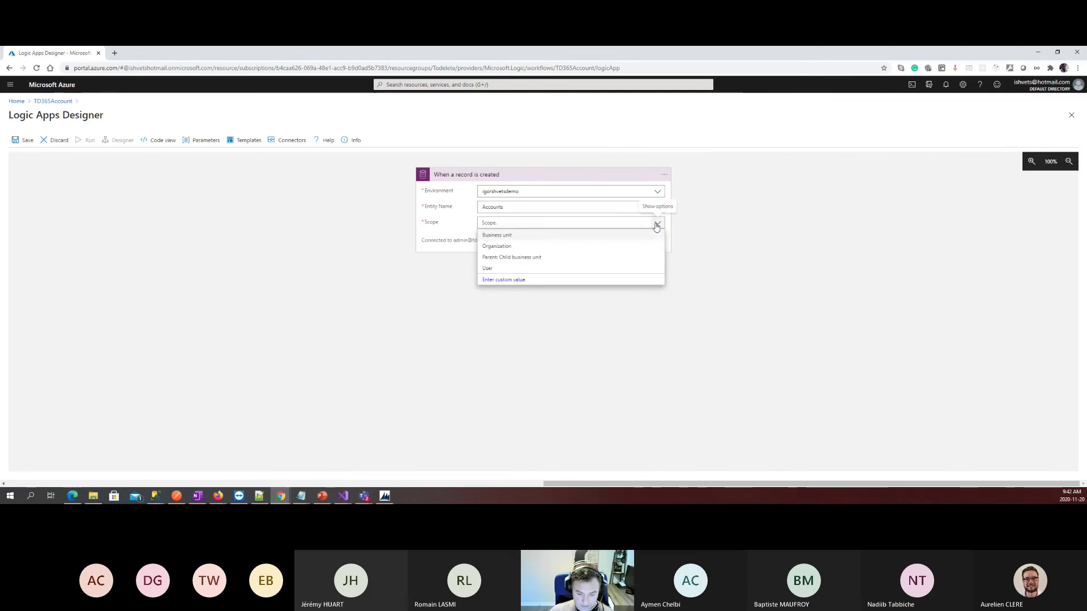
left_click(503, 248)
left_click(539, 280)
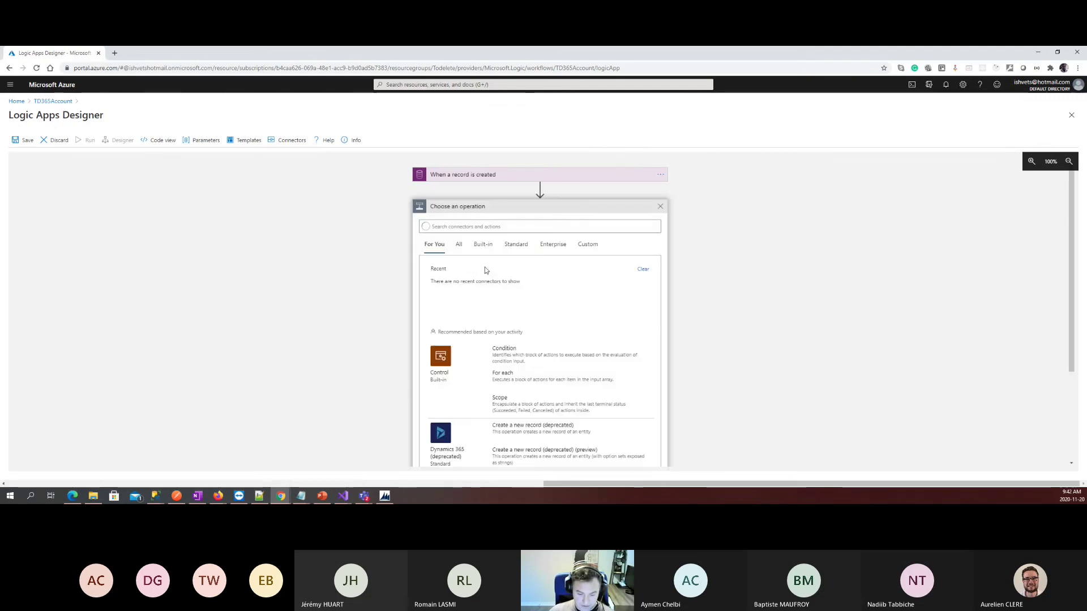
Add a SQL Server Insert row (V2) action on mdotest.database.windows.net, FrenchSummit, table D365Account
left_click(460, 245)
left_click(470, 288)
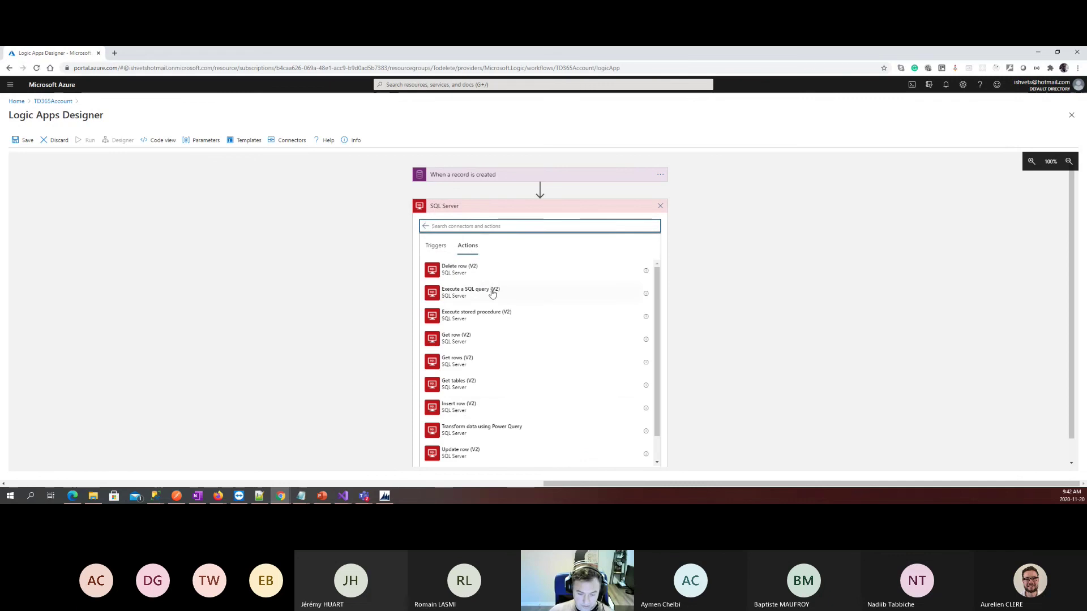
left_click(468, 407)
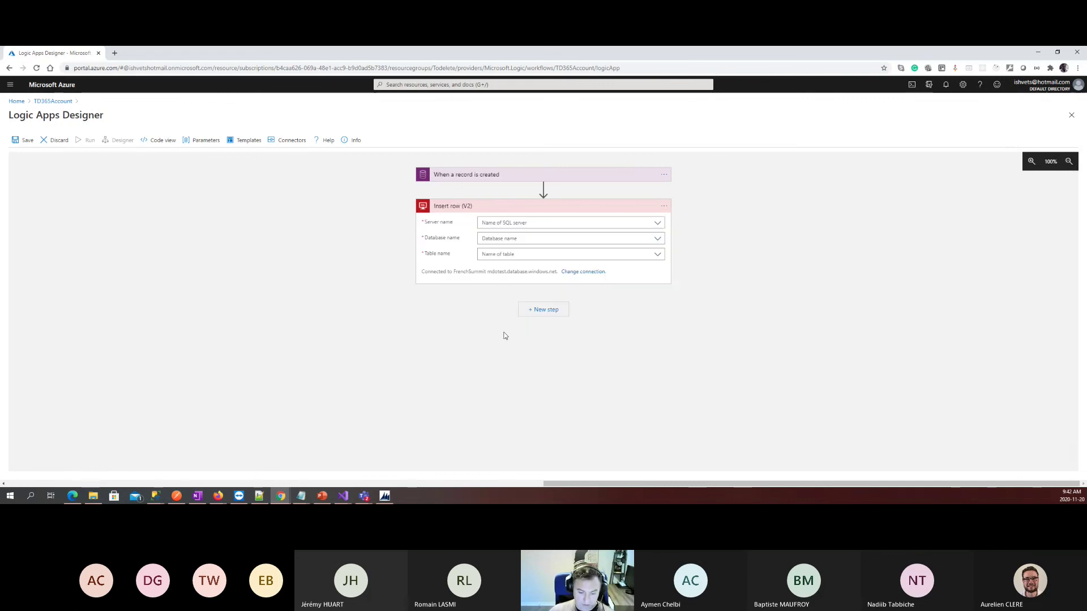
left_click(655, 225)
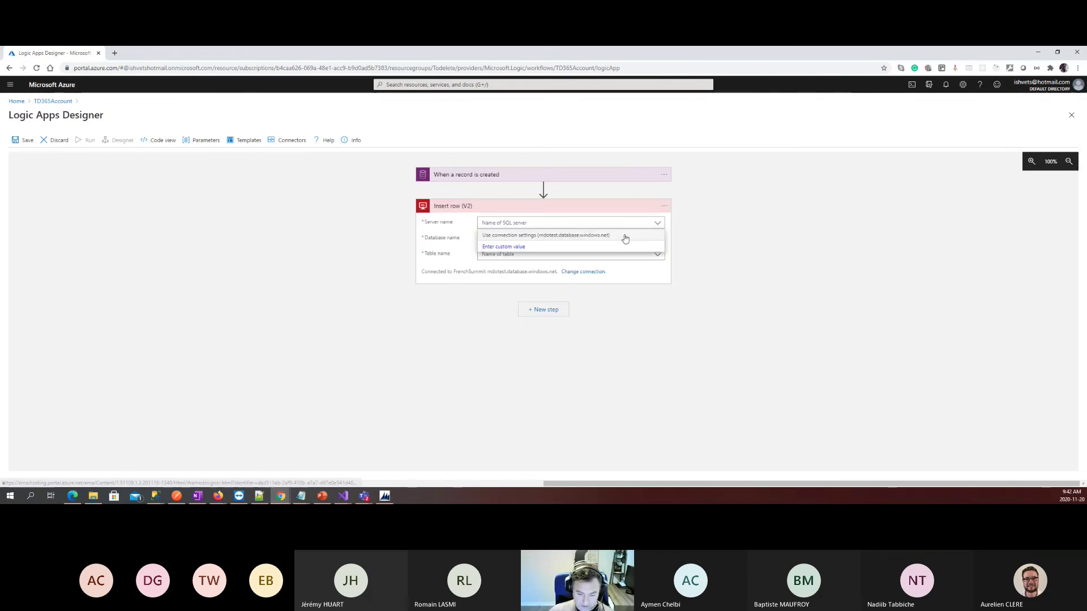
left_click(627, 238)
left_click(658, 245)
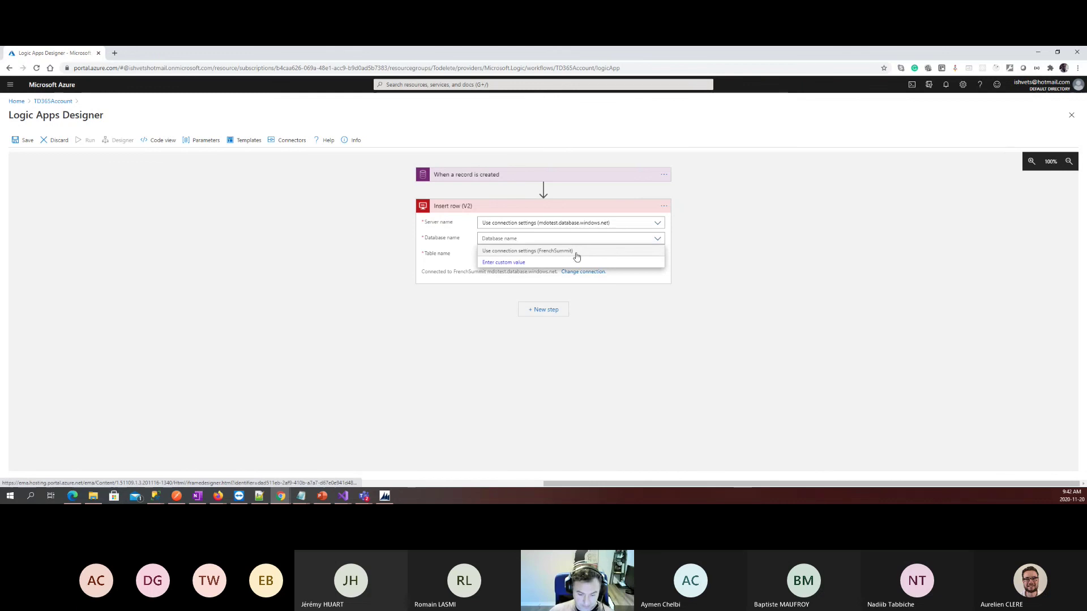
left_click(576, 255)
left_click(657, 254)
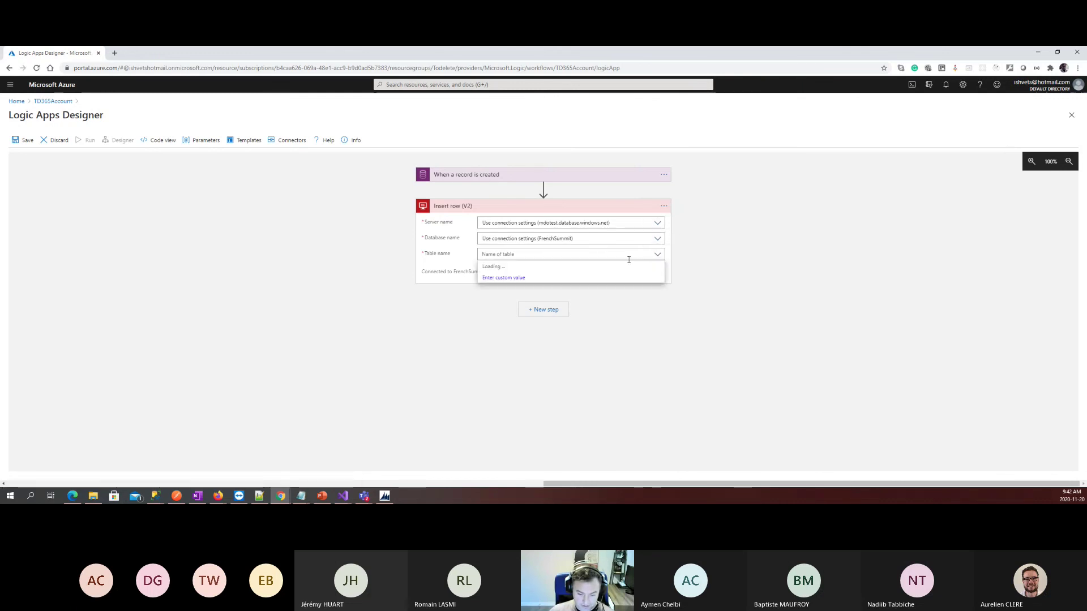
left_click(506, 268)
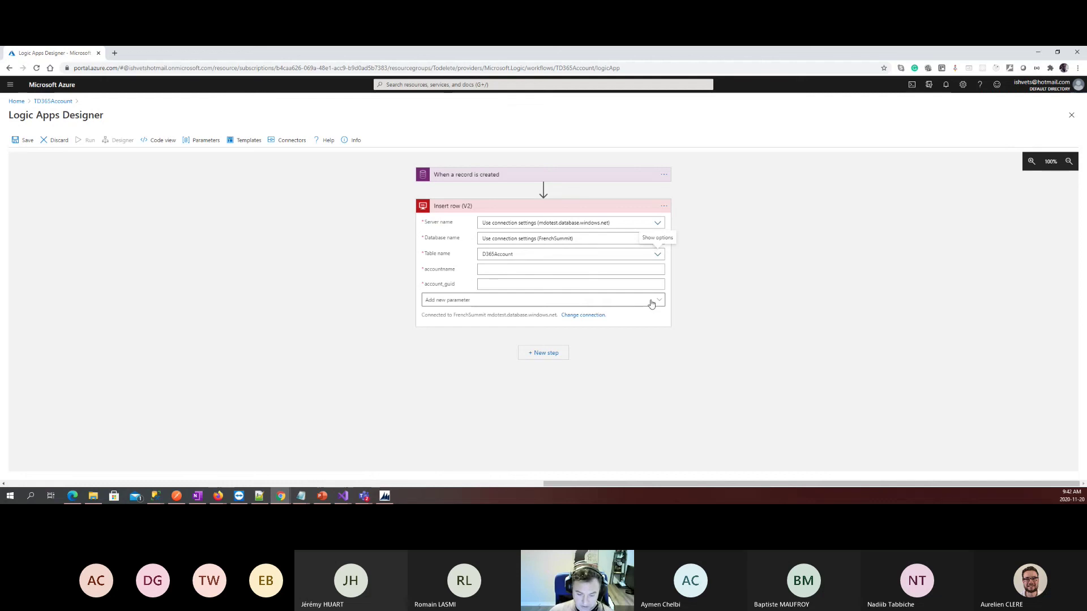
Map Account Name into accountname and the Account identifier into account_guid
left_click(658, 302)
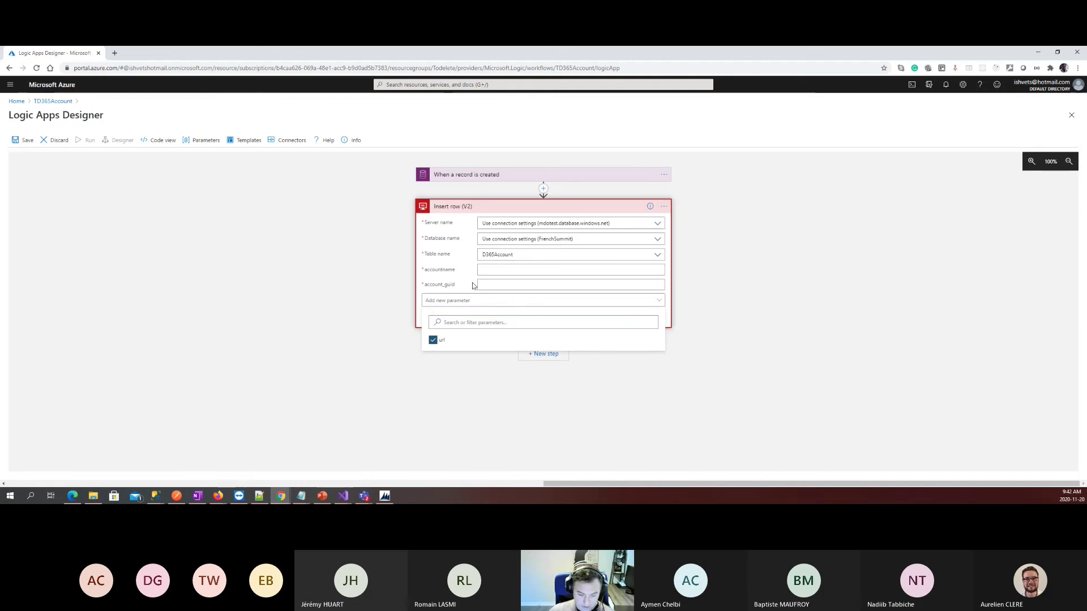
left_click(493, 270)
left_click(566, 301)
left_click(701, 403)
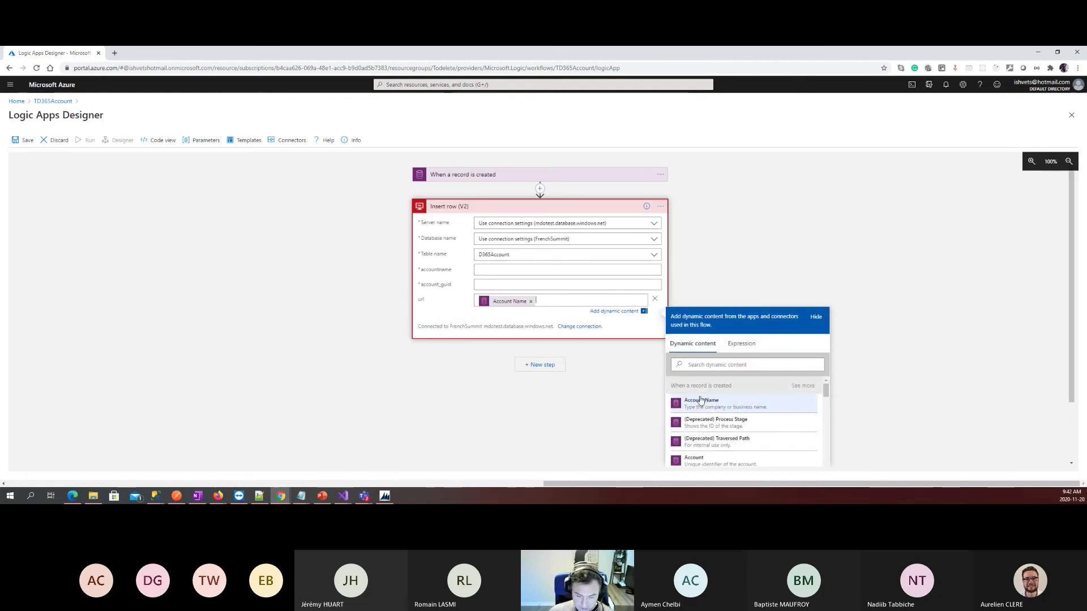
left_click(530, 301)
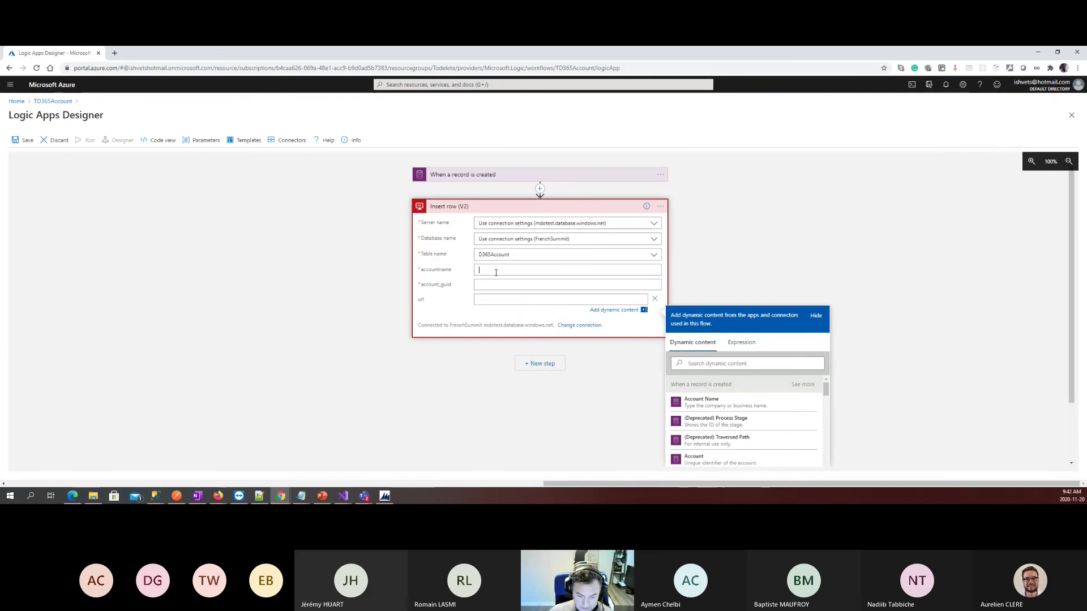
left_click(715, 372)
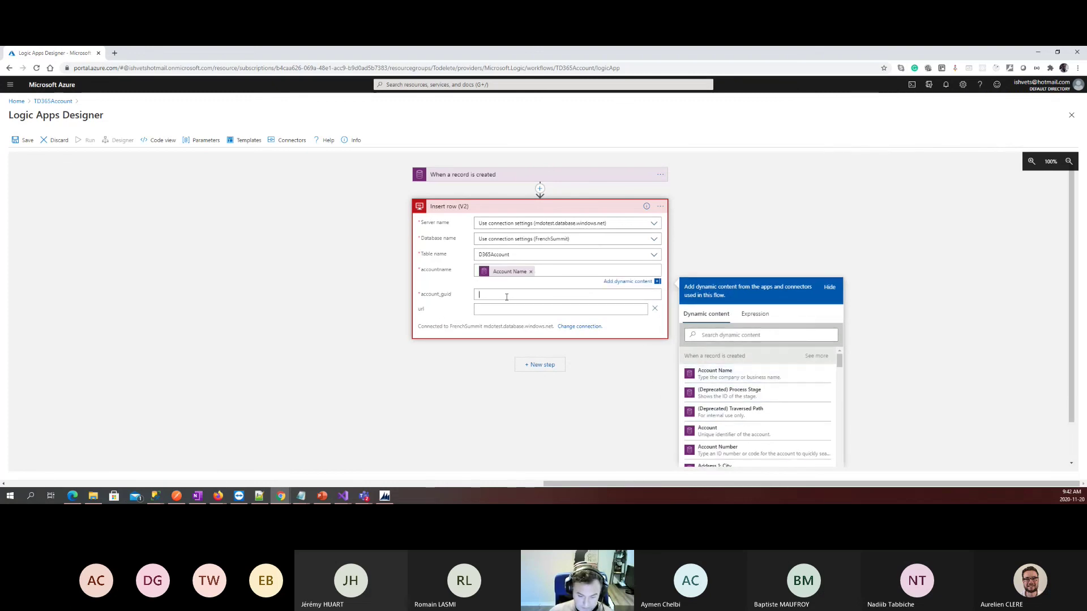
left_click(736, 350)
type("Accou")
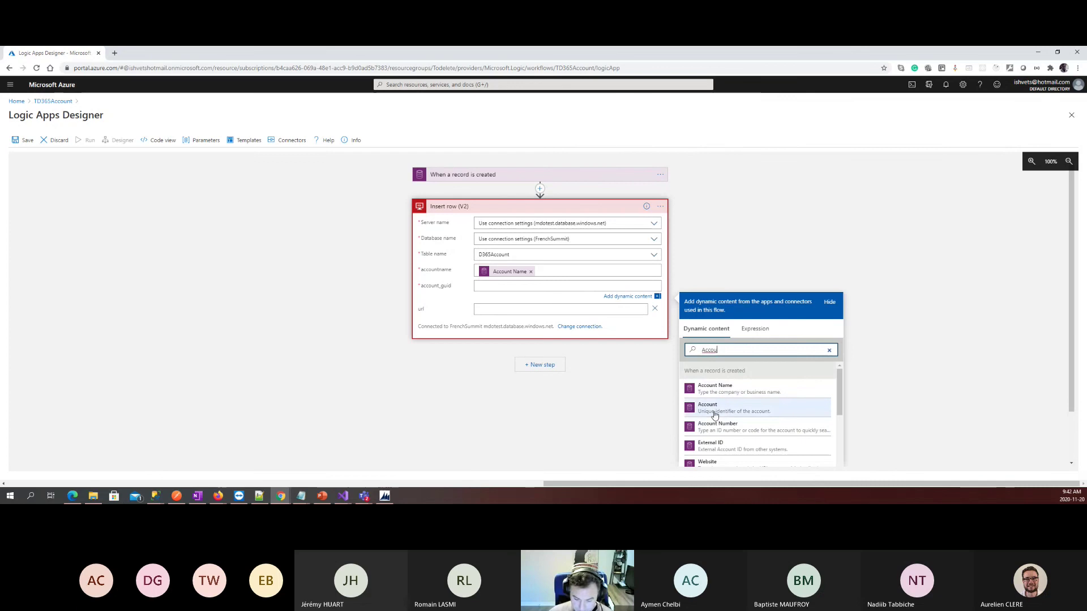
left_click(709, 407)
Map the Website value into the url column and save the logic app
left_click(545, 310)
left_click(726, 365)
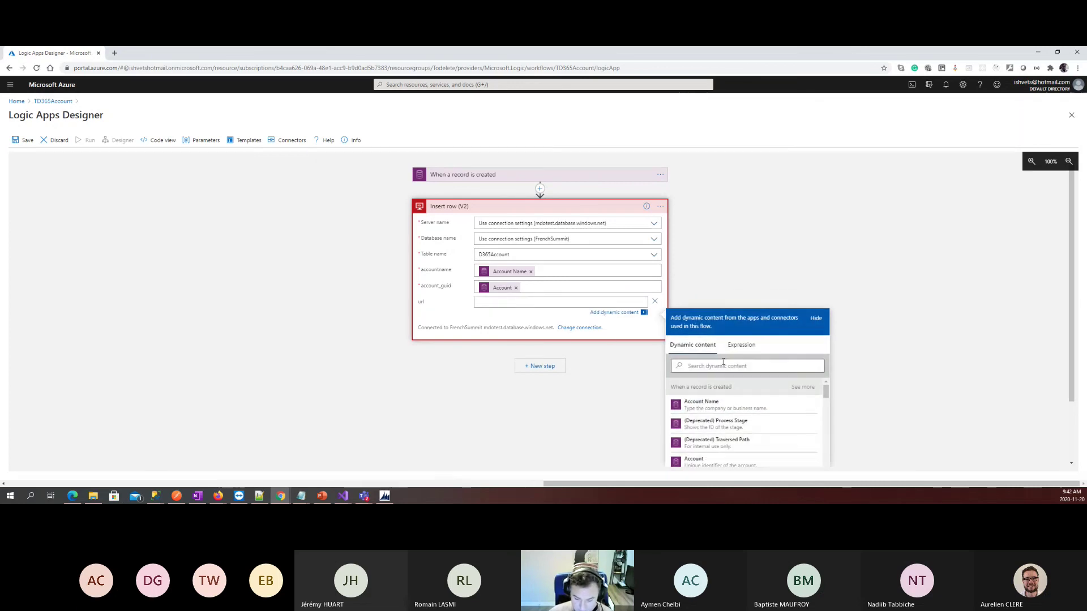
type("we")
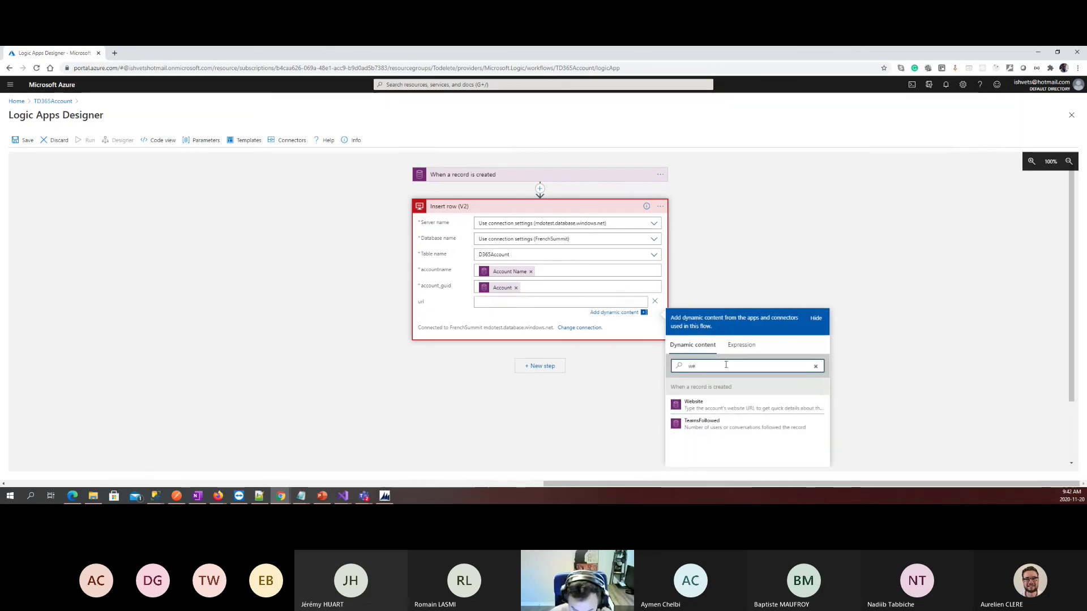
left_click(699, 405)
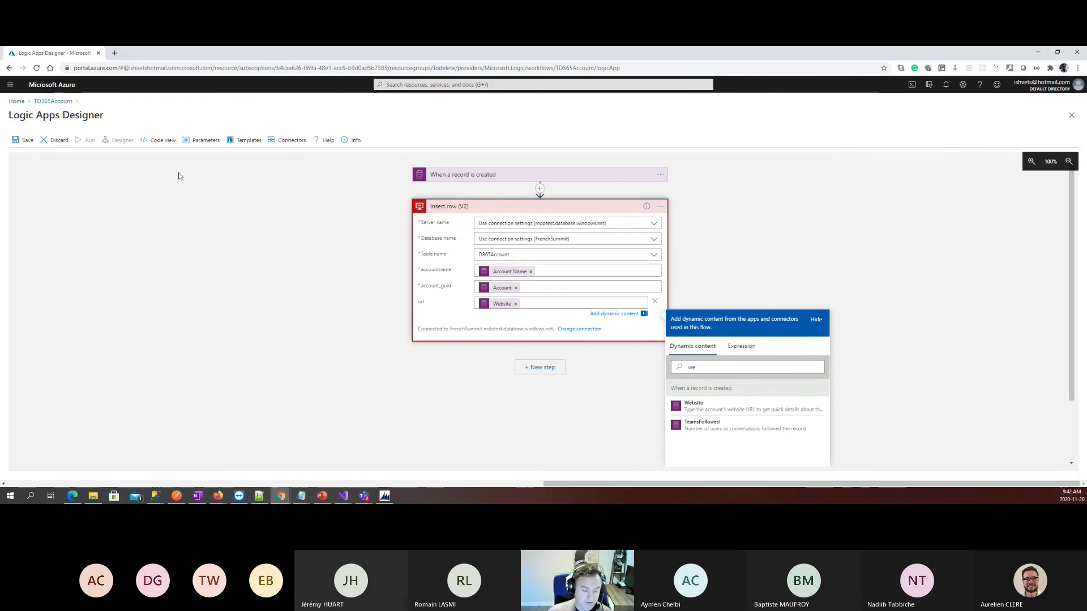
left_click(20, 142)
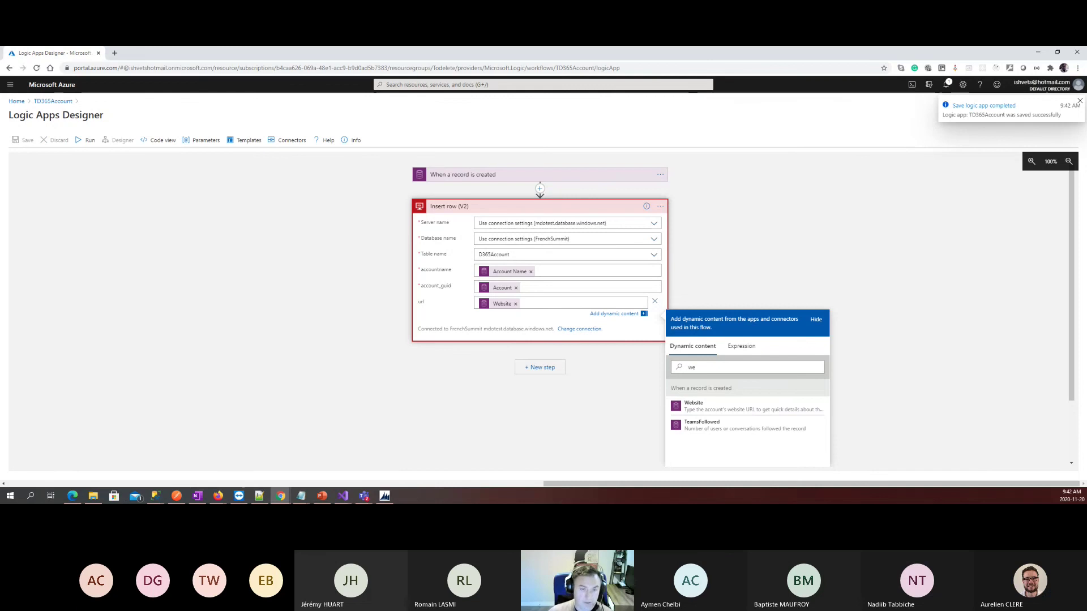
key("alt+Tab")
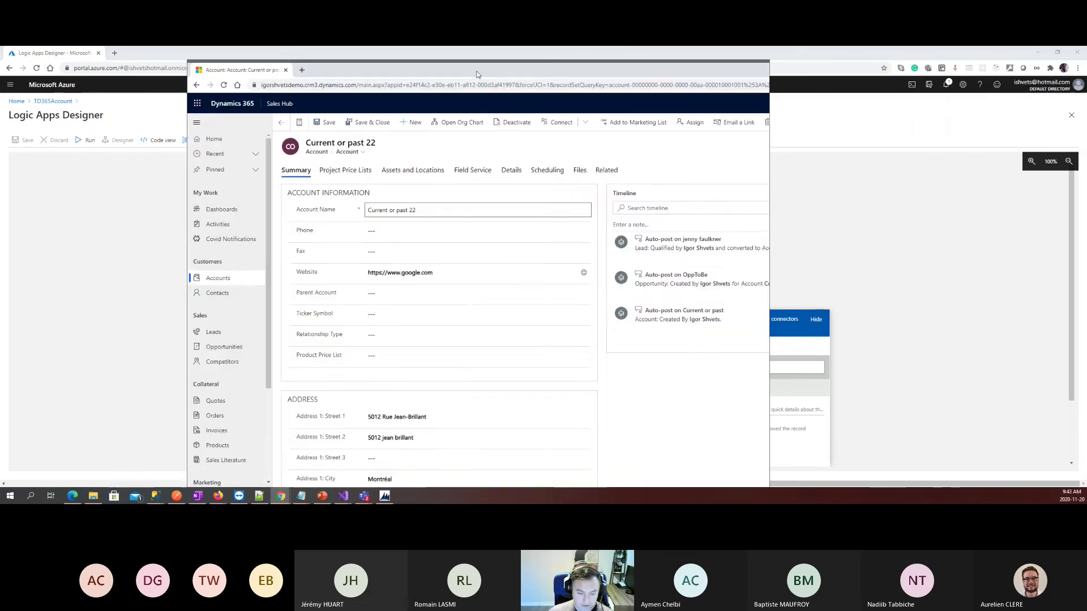
left_click(218, 278)
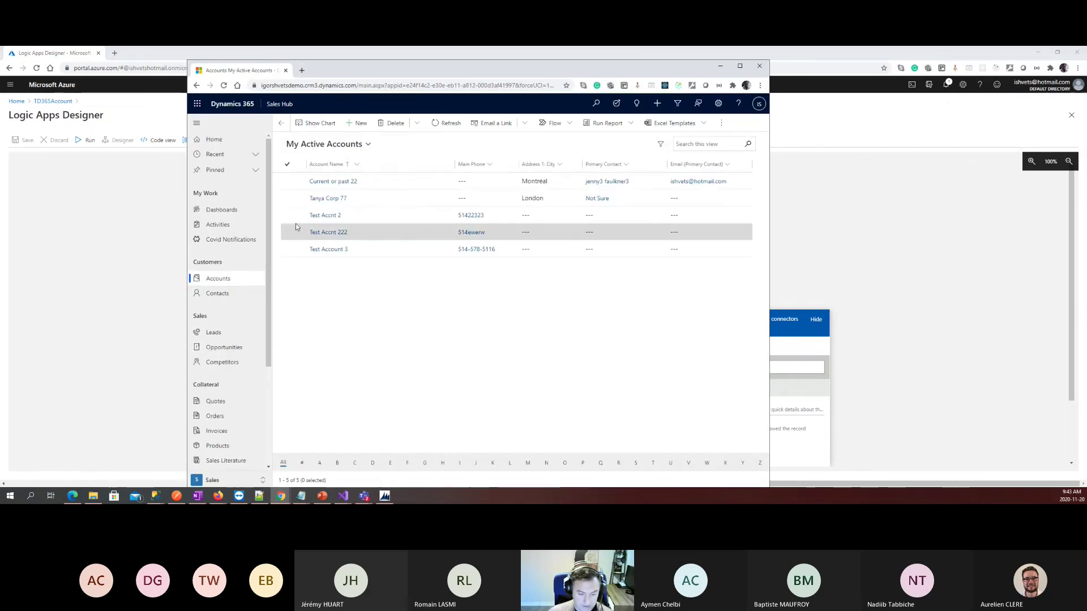
left_click(357, 123)
left_click(379, 234)
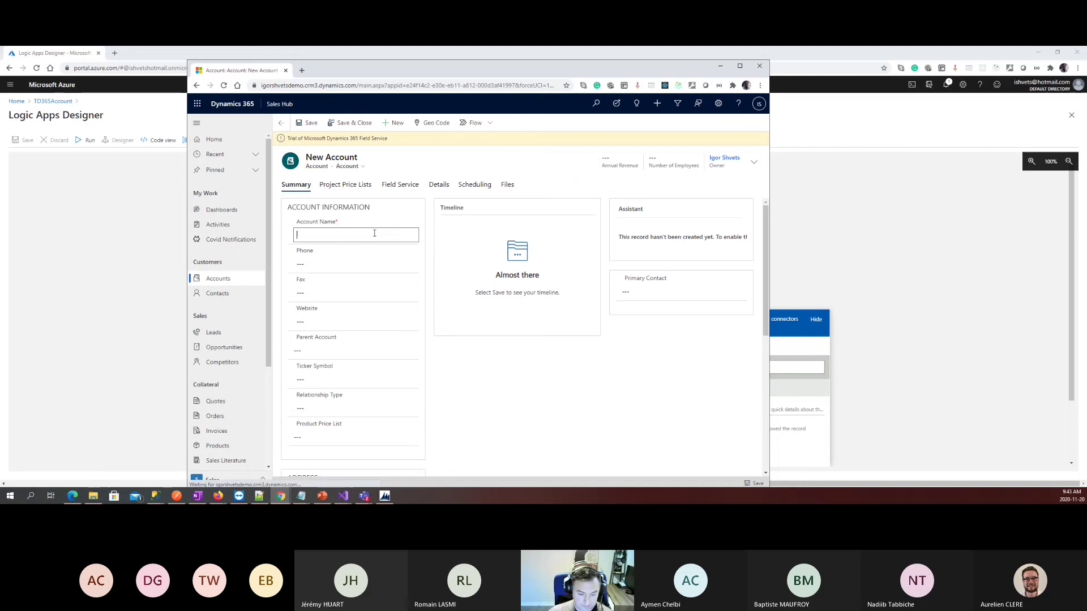
type("T")
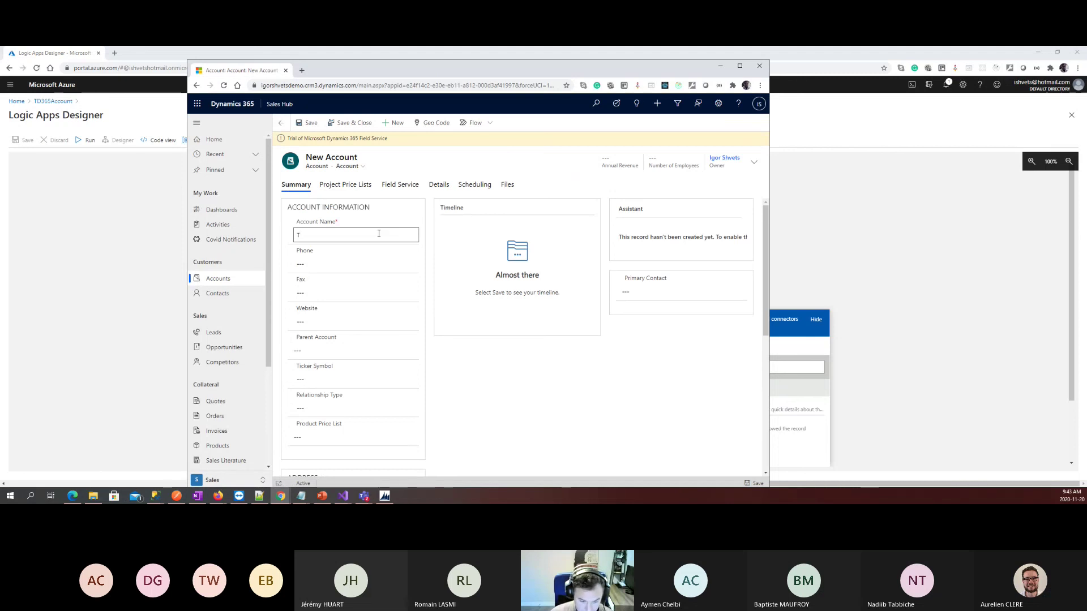
type("est FS")
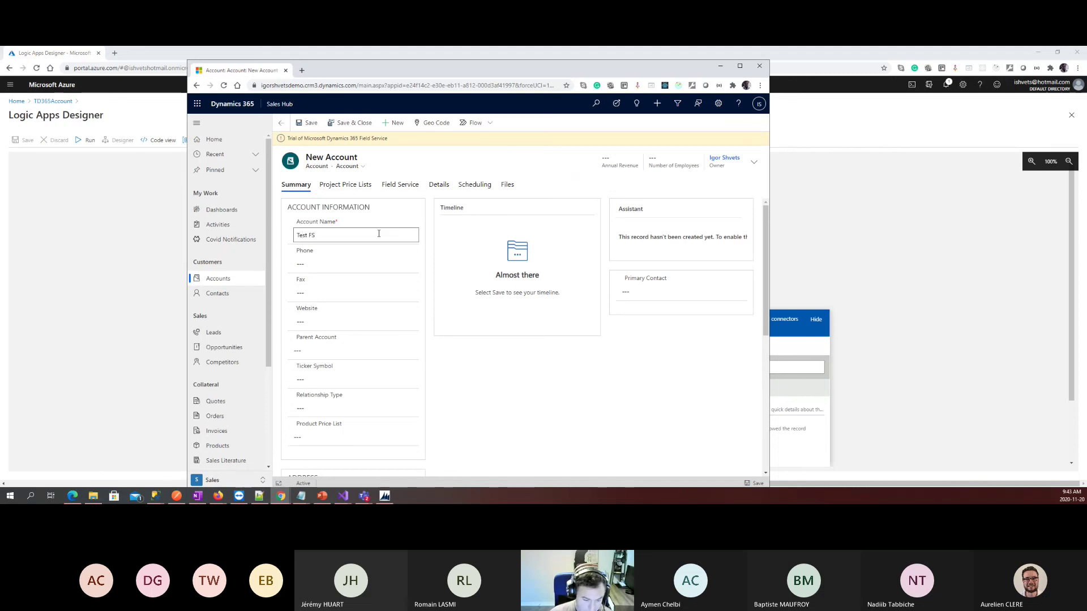
left_click(352, 303)
type("www.go")
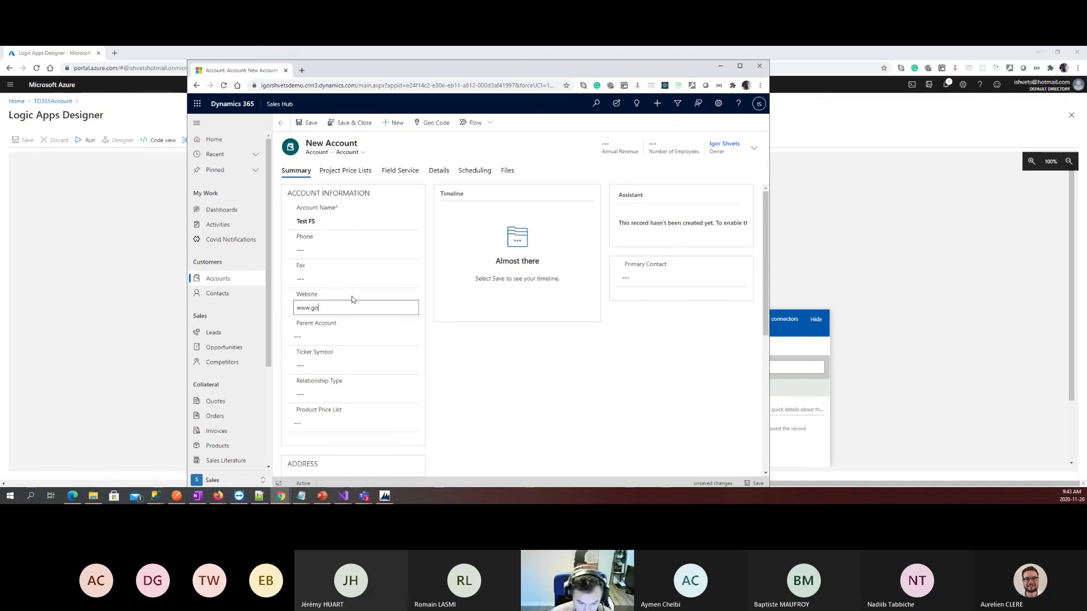
type("ogle")
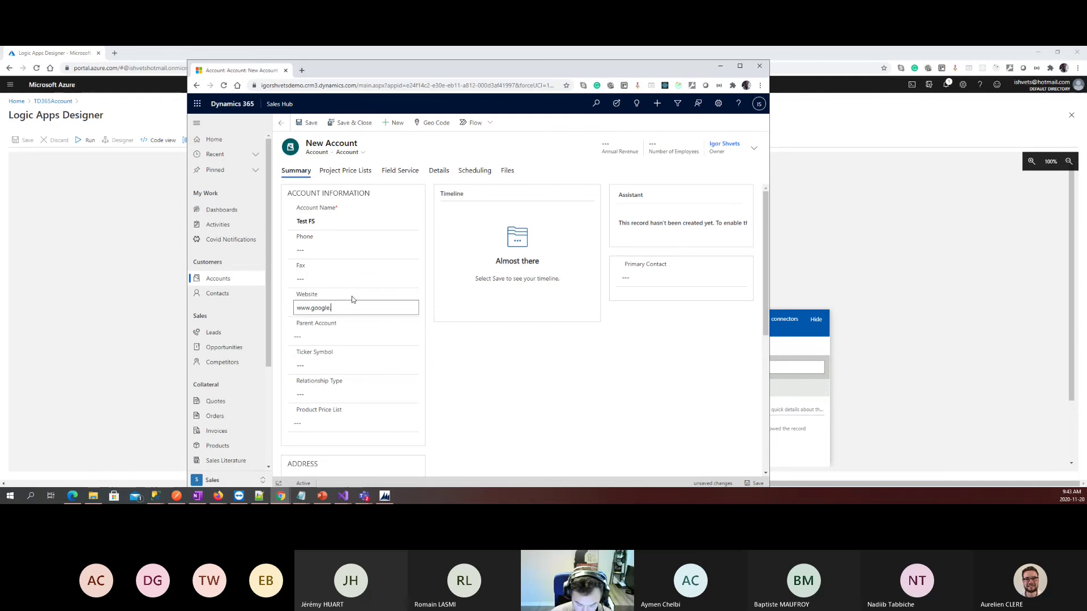
type(".fr")
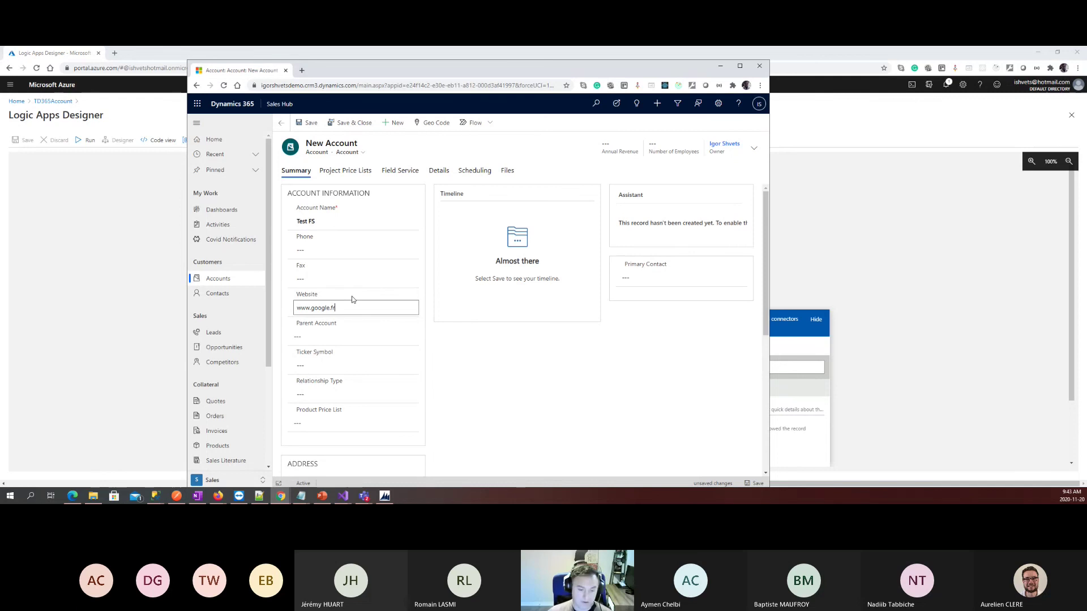
left_click(353, 122)
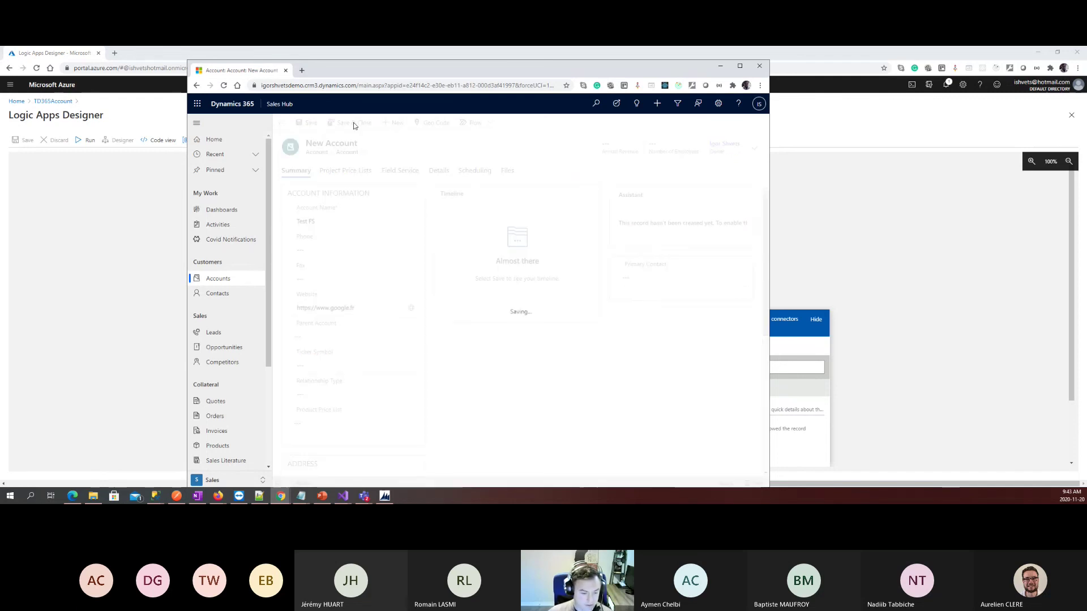
left_click(720, 66)
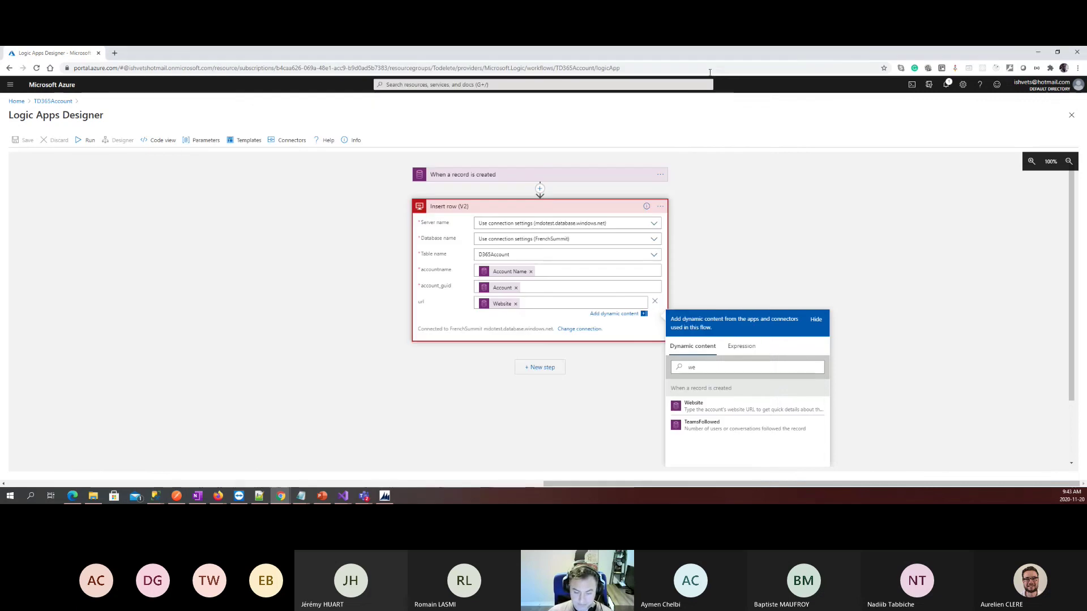
Open the newest succeeded TD365Account run and inspect the Insert row step's Test FS data
left_click(63, 102)
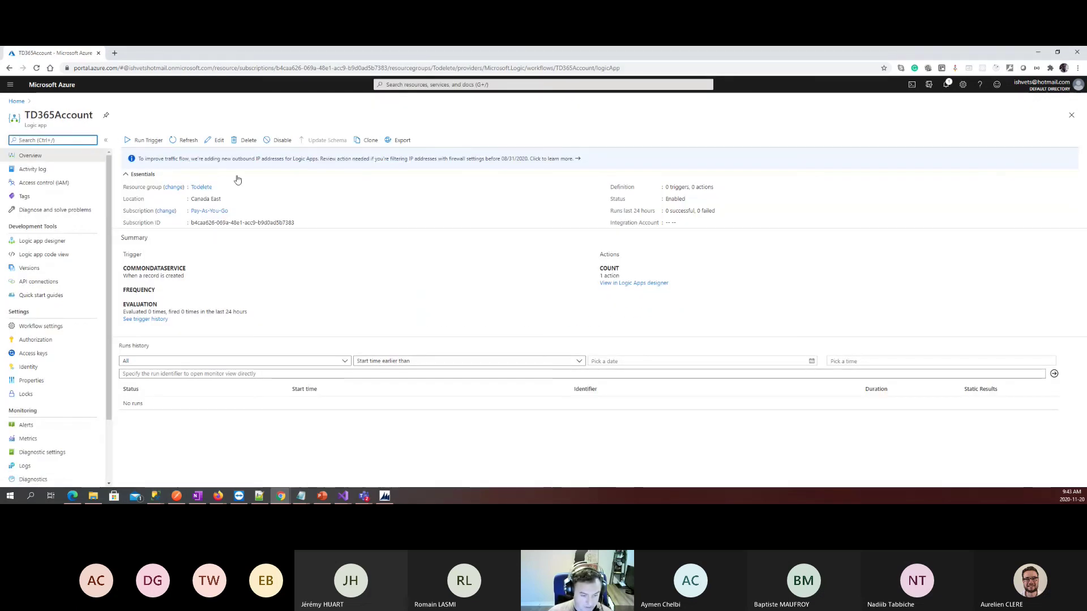
left_click(180, 141)
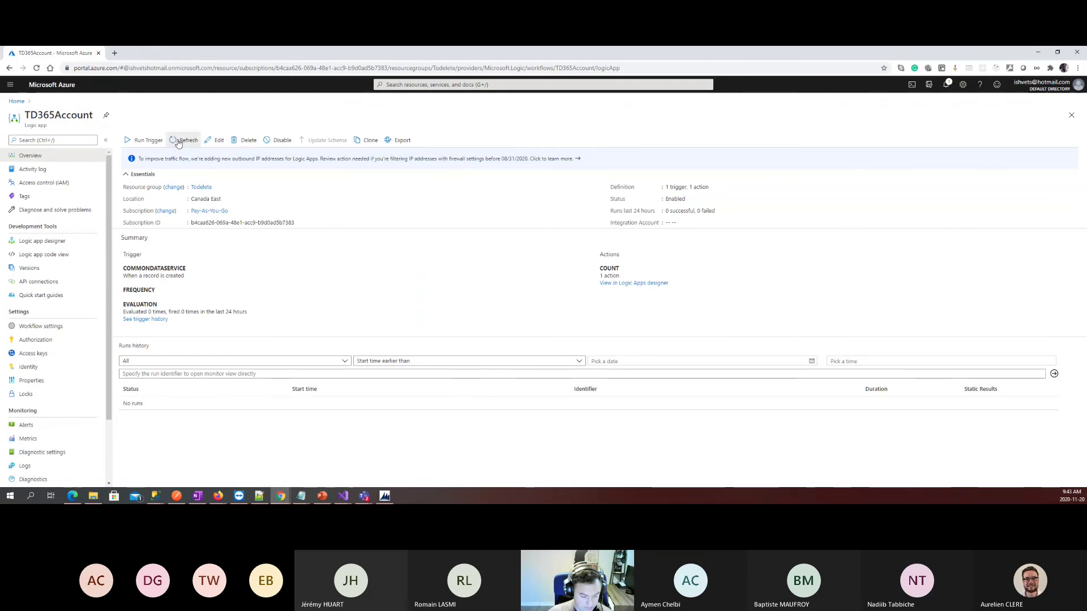
left_click(178, 140)
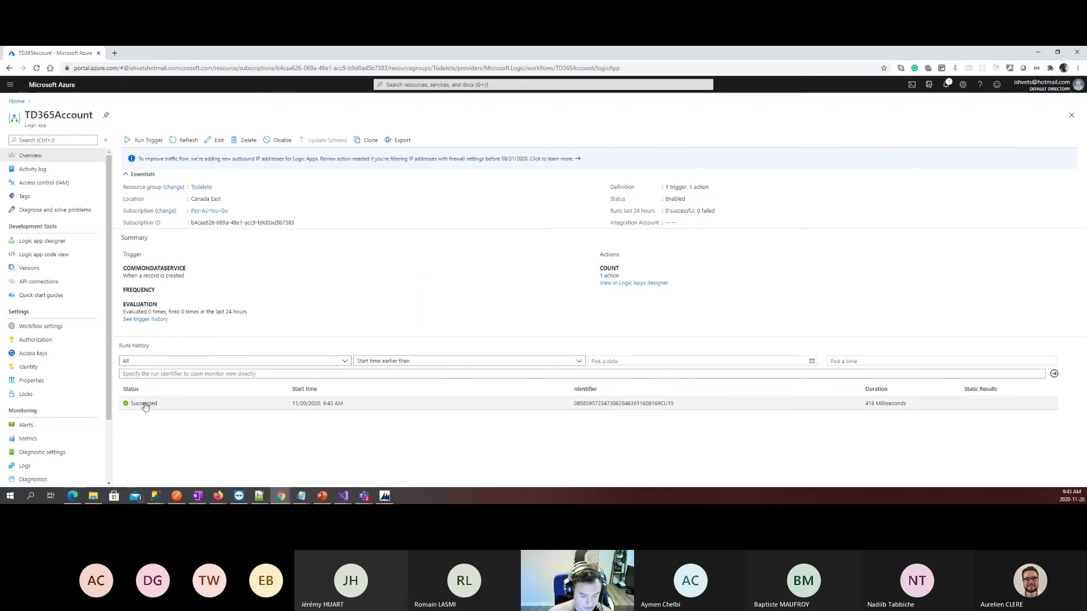
left_click(145, 404)
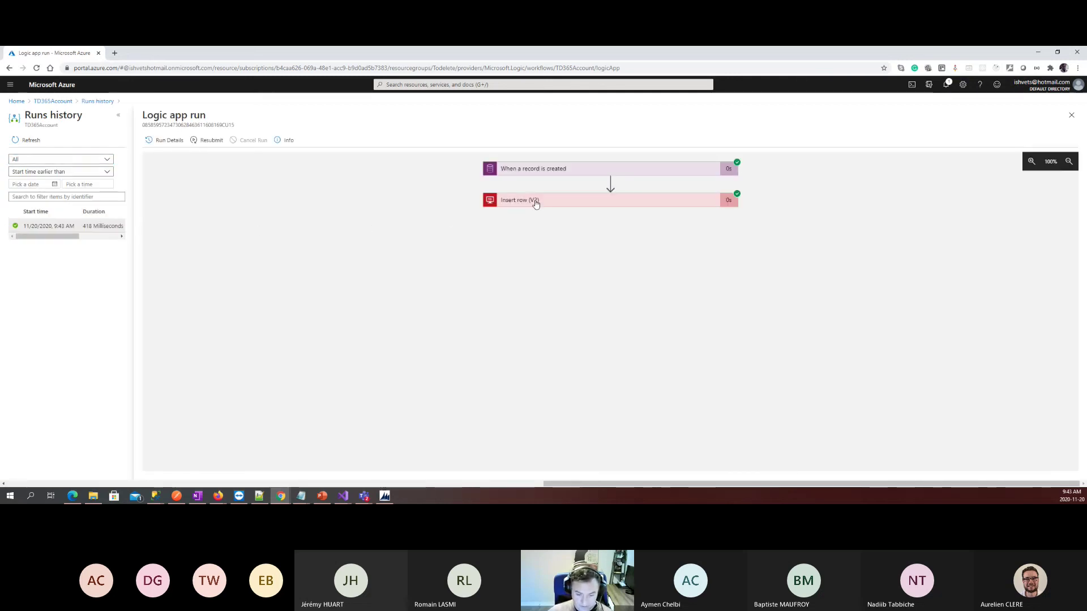
left_click(536, 202)
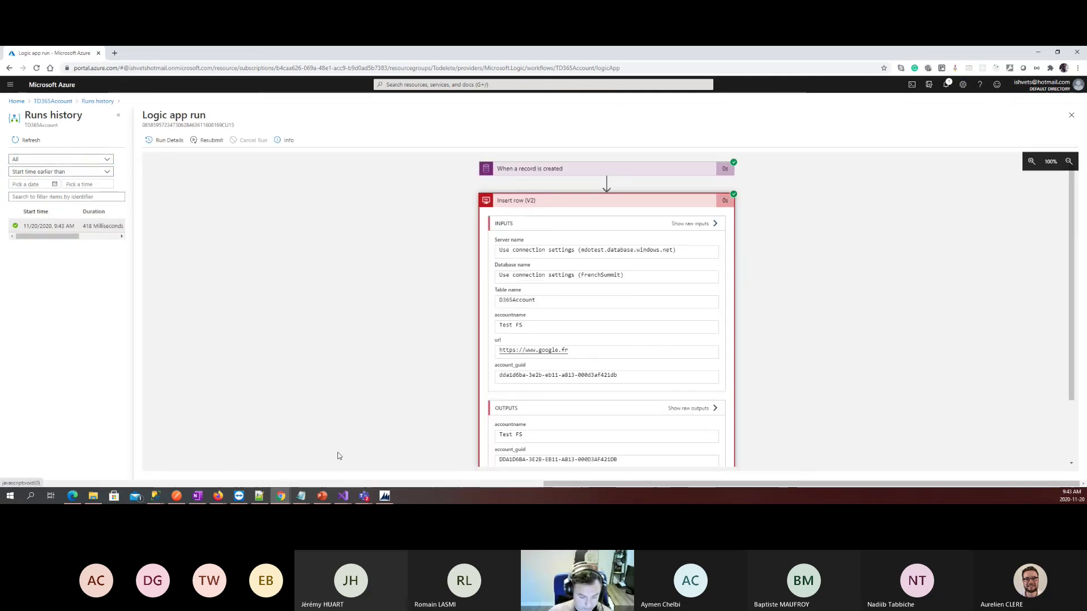
mouse_move(155, 494)
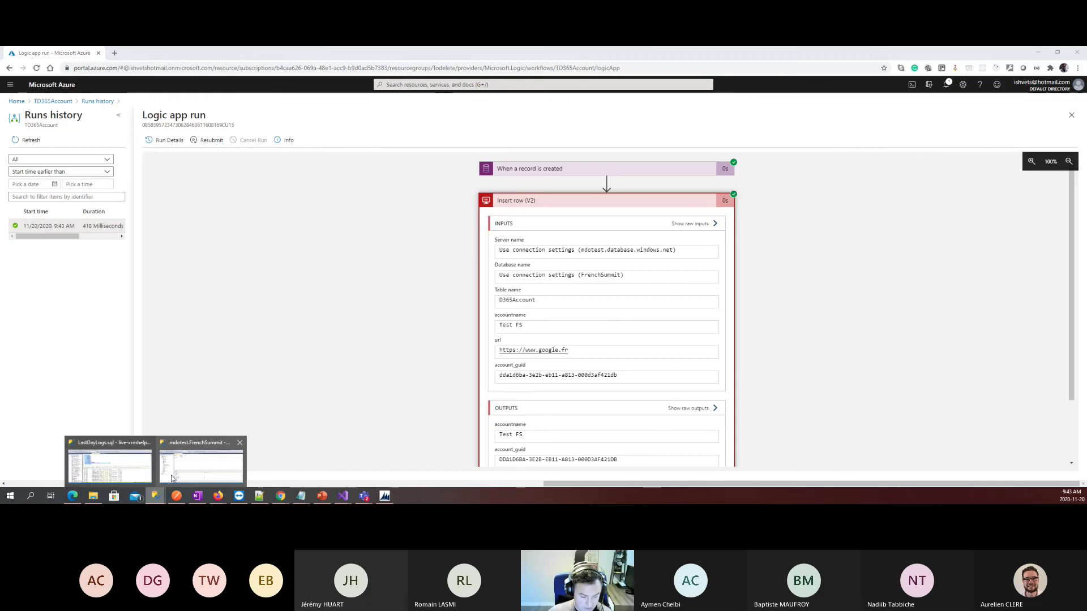
left_click(202, 467)
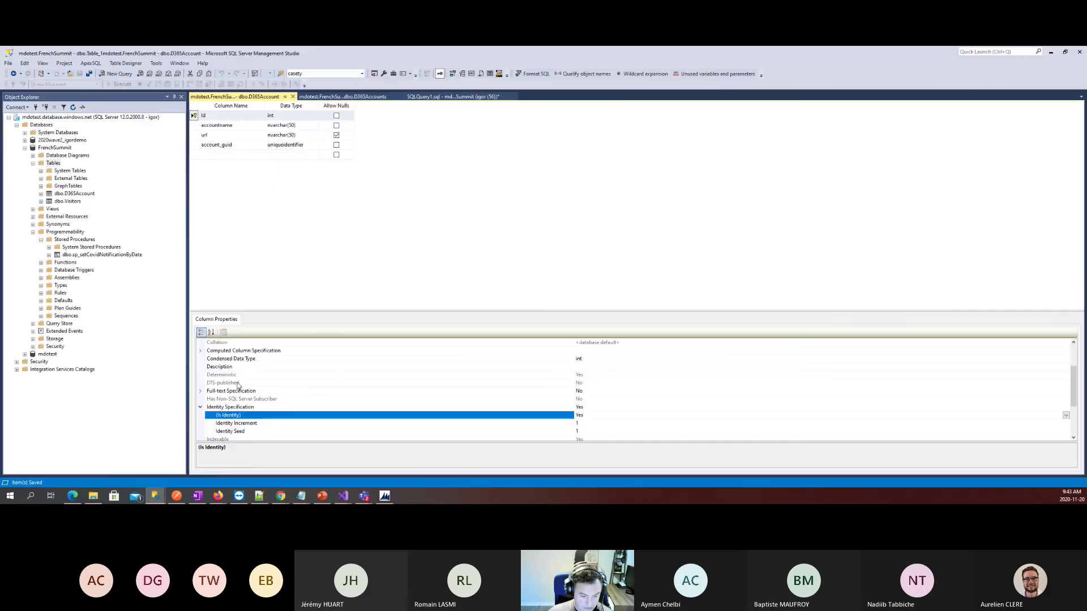
left_click(363, 97)
left_click(449, 97)
left_click(365, 159)
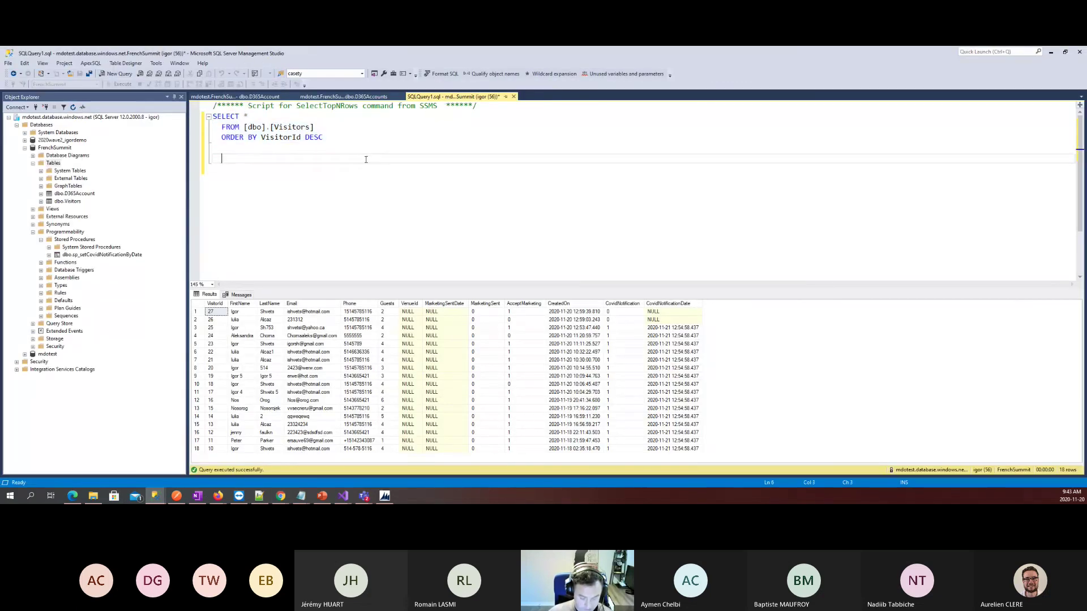
type("SELECT ")
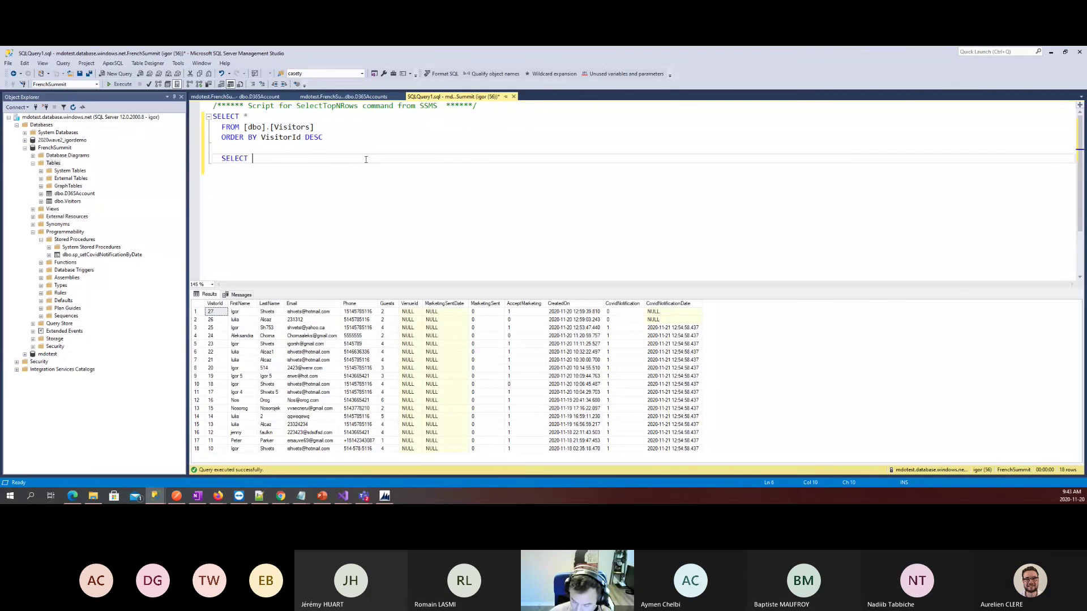
type("*")
key("Return")
type("FROM ")
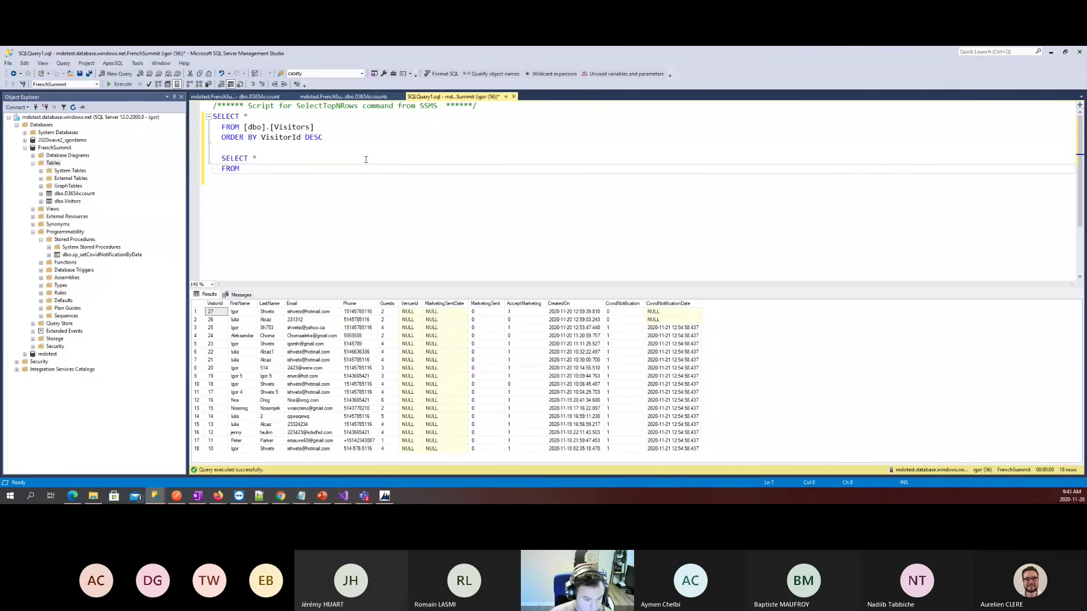
type("D")
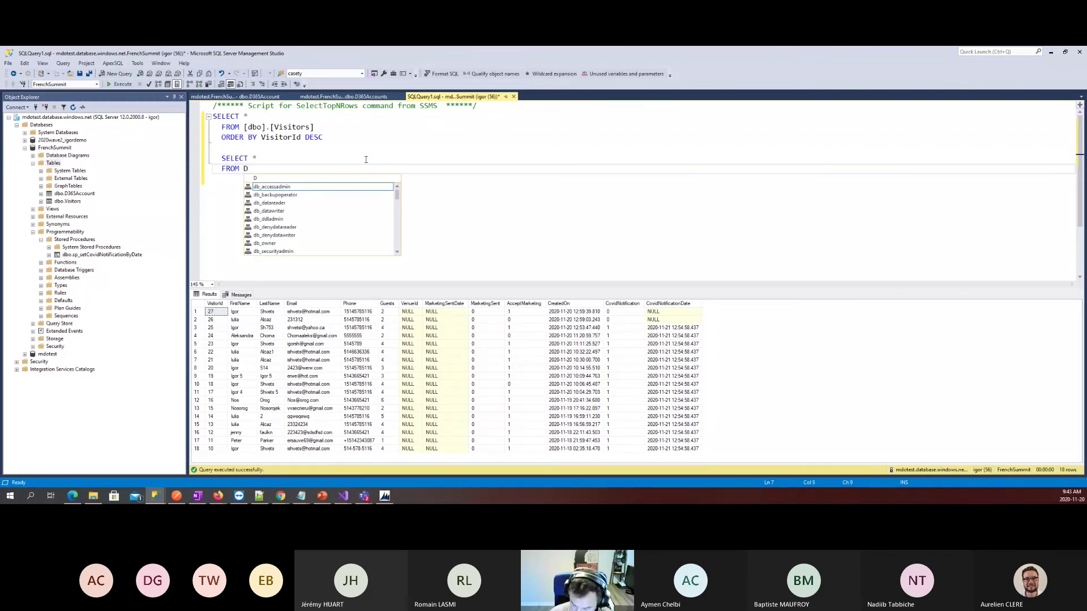
type("365Account")
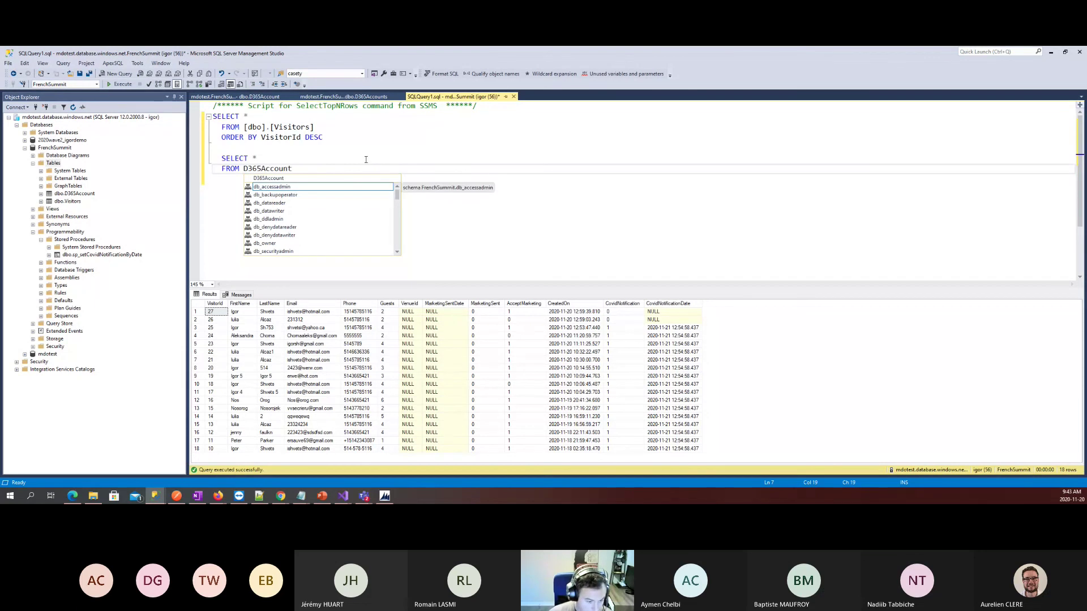
key("Escape")
left_click_drag(293, 169, 212, 158)
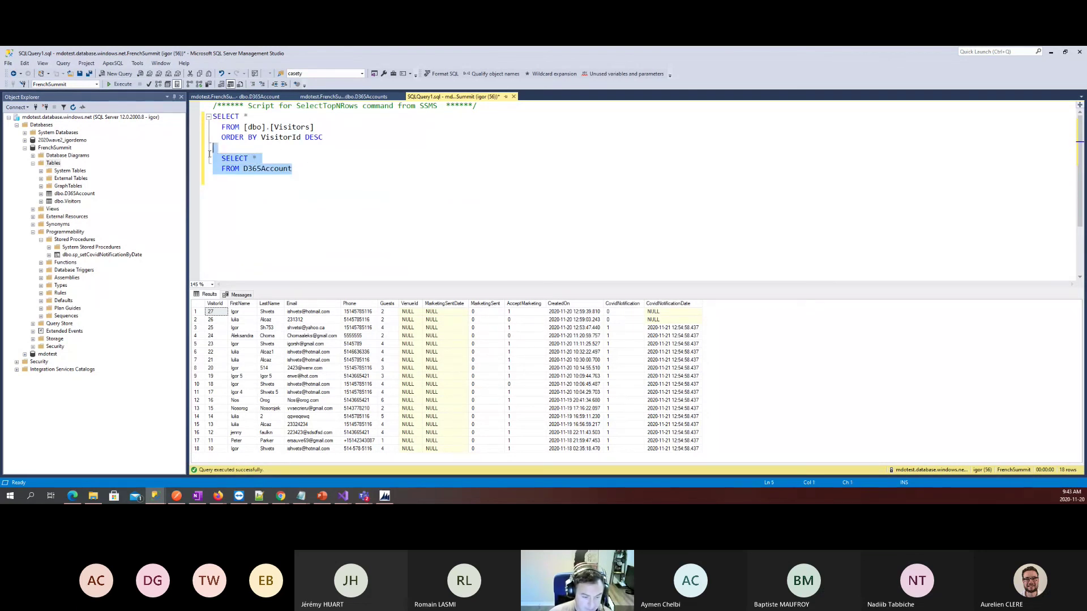
left_click(124, 86)
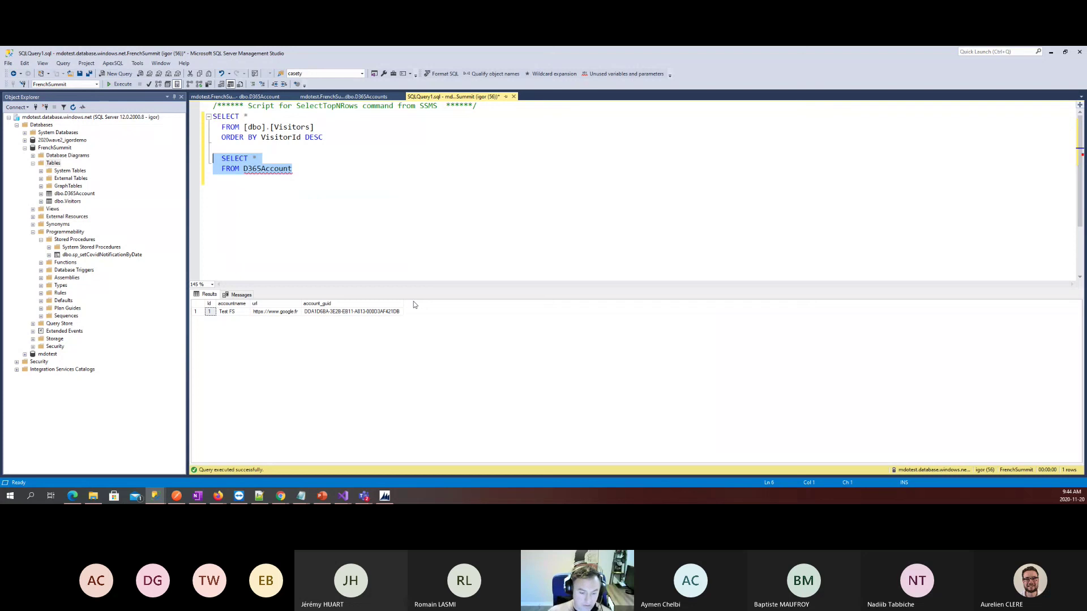
left_click(412, 206)
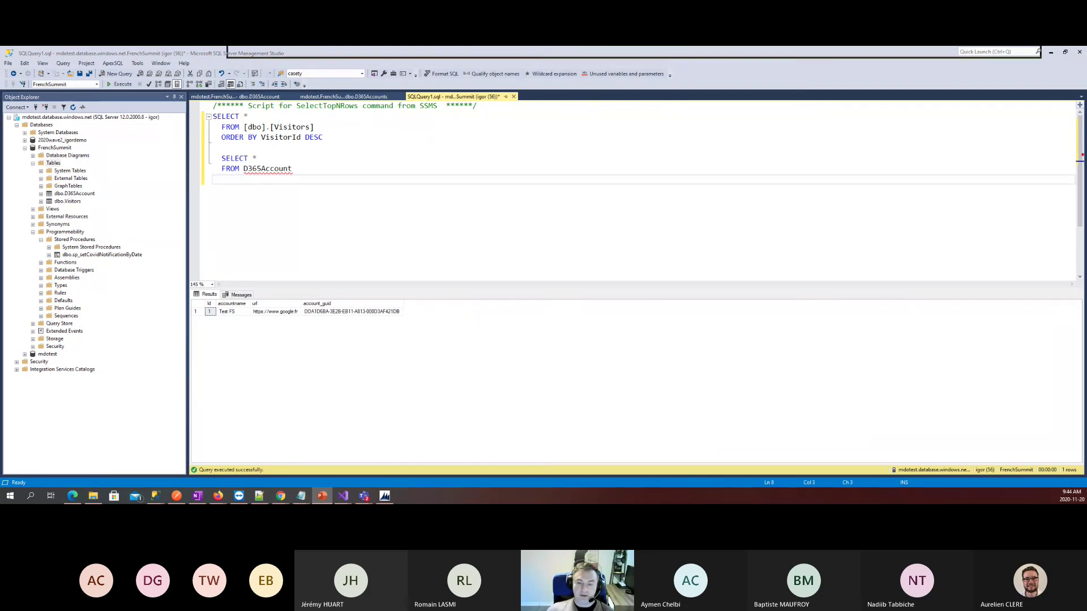
left_click_drag(631, 68, 522, 130)
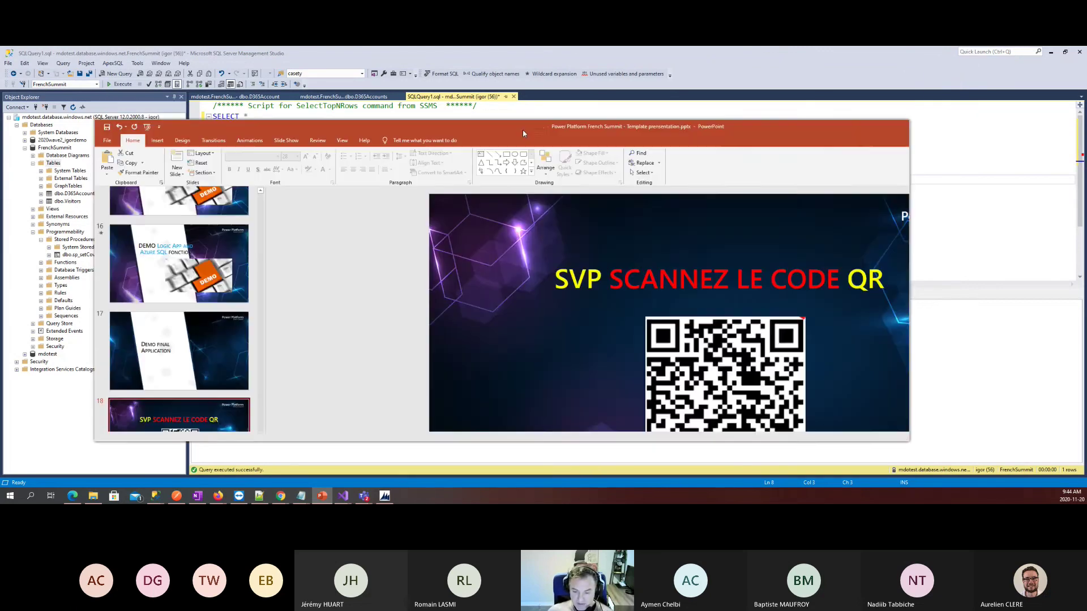
Maximize the PowerPoint window so the QR-code slide 18 fills the screen
left_click(880, 127)
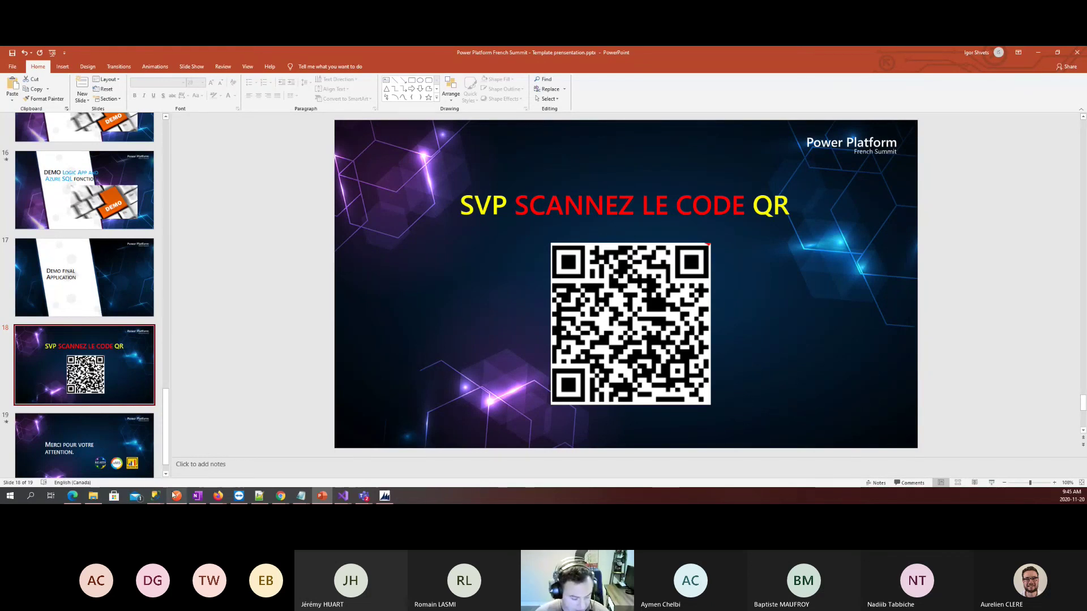
Rerun SELECT * FROM [dbo].[Visitors] to list the 18 current visitors
mouse_move(157, 497)
left_click(199, 470)
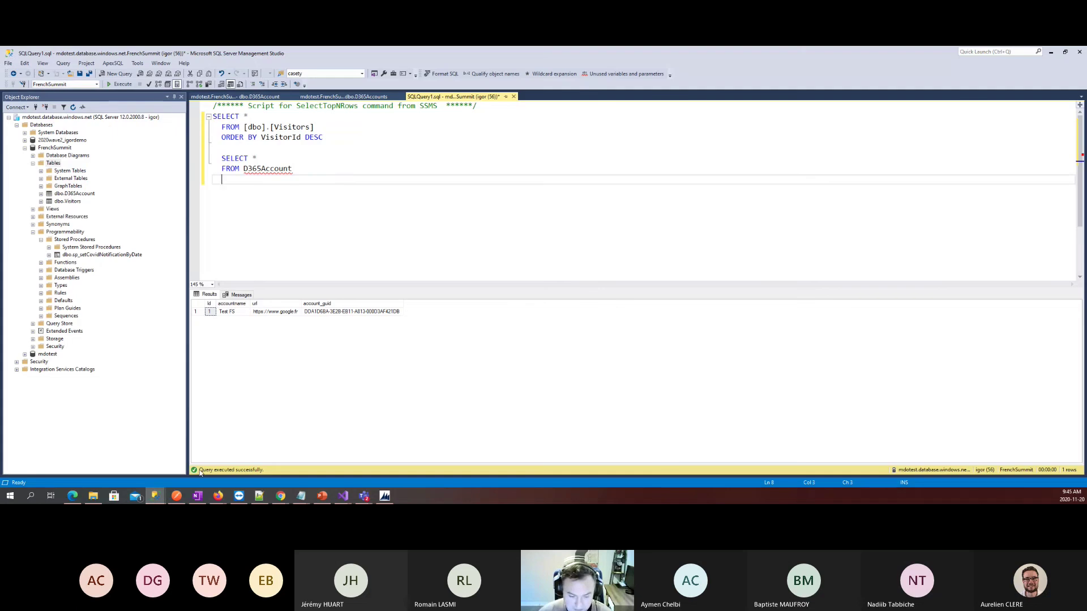
left_click_drag(340, 142, 213, 117)
left_click(120, 84)
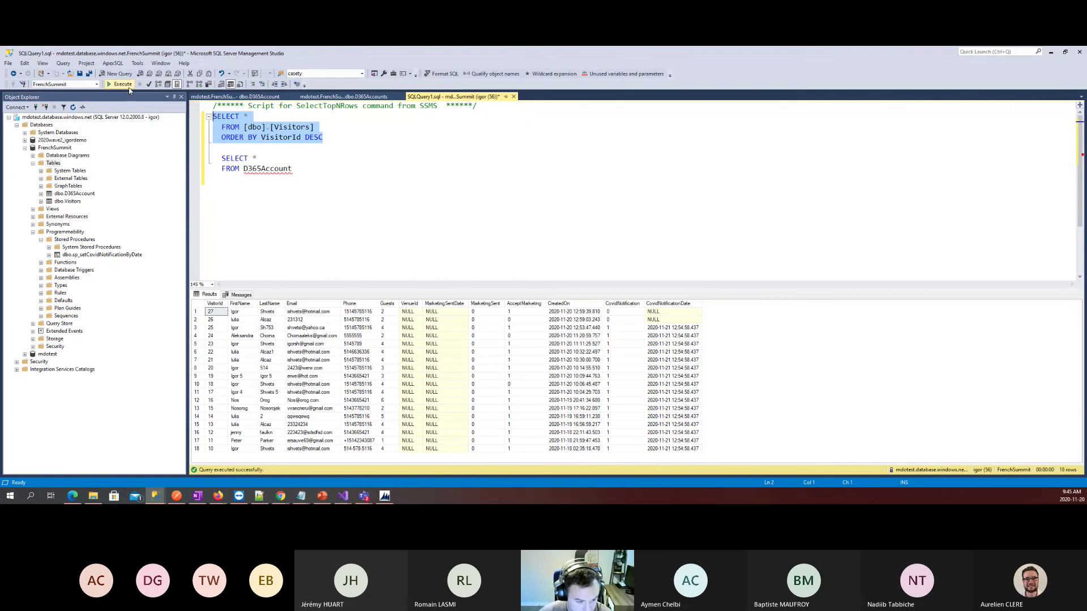
left_click(121, 86)
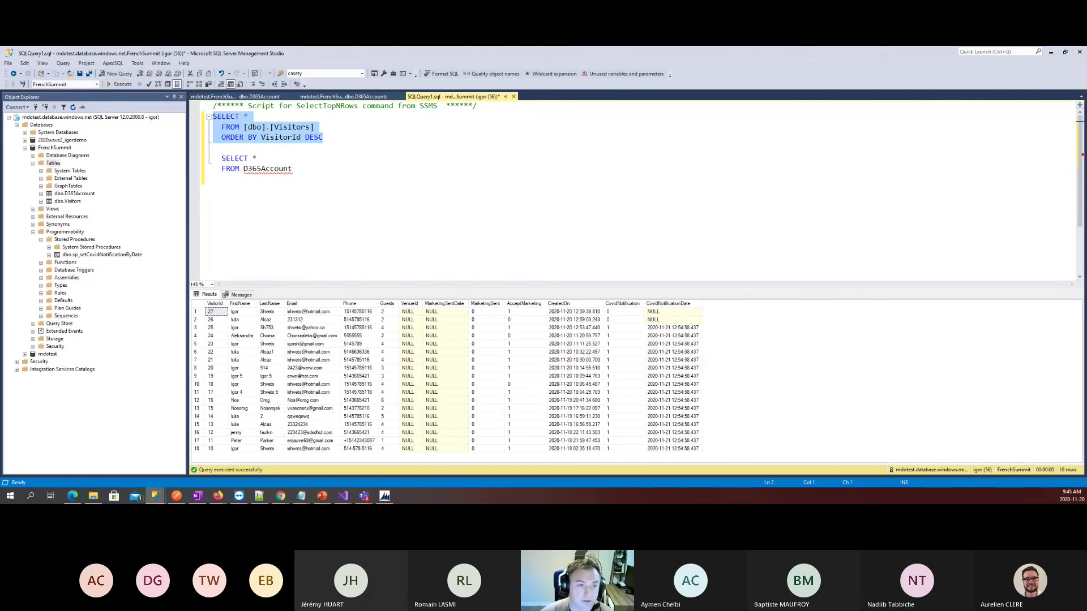
key("alt+Tab")
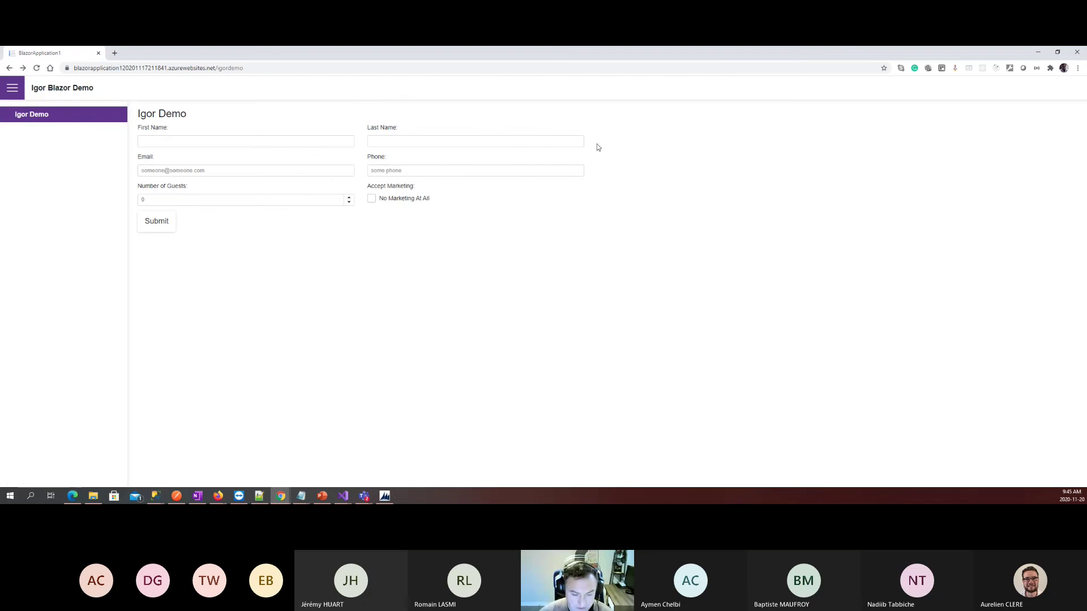
Enter the visitor's first and last name, shortening the last name to end in 945
left_click(260, 142)
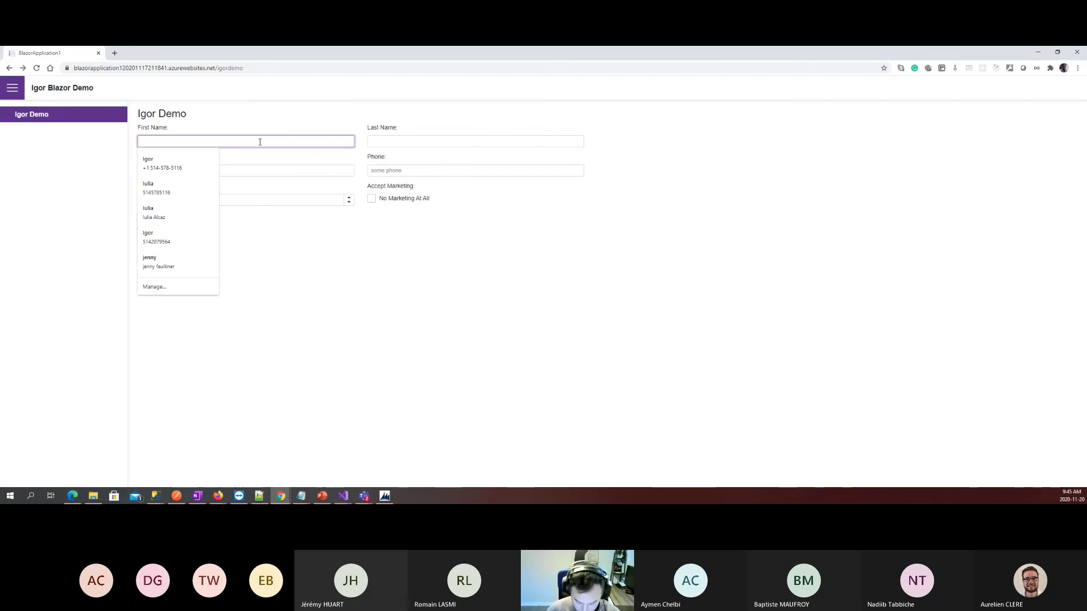
type("Igor")
key("Tab")
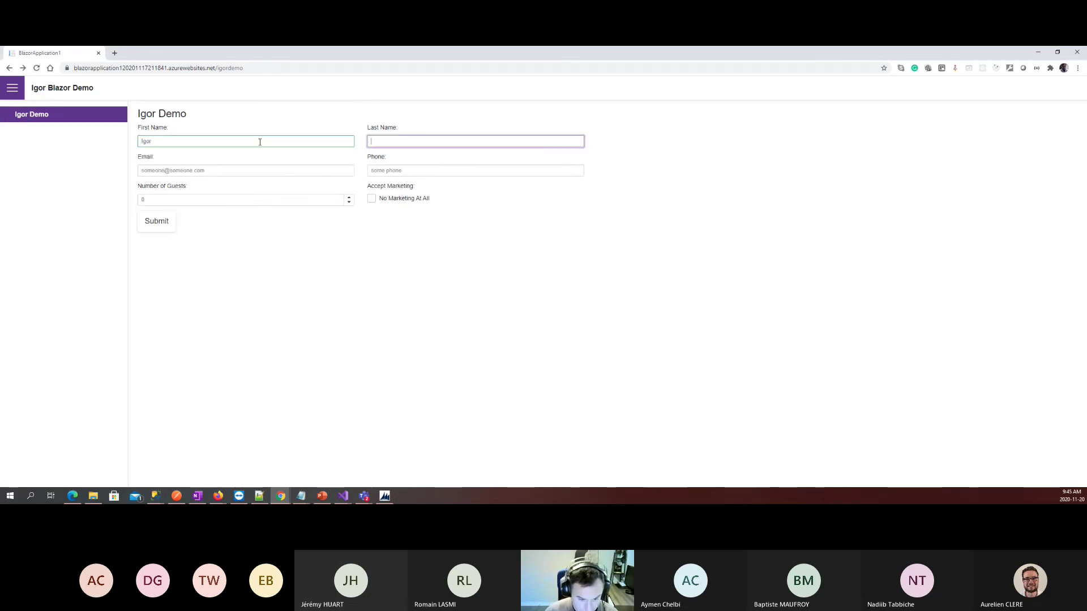
type("Shvets")
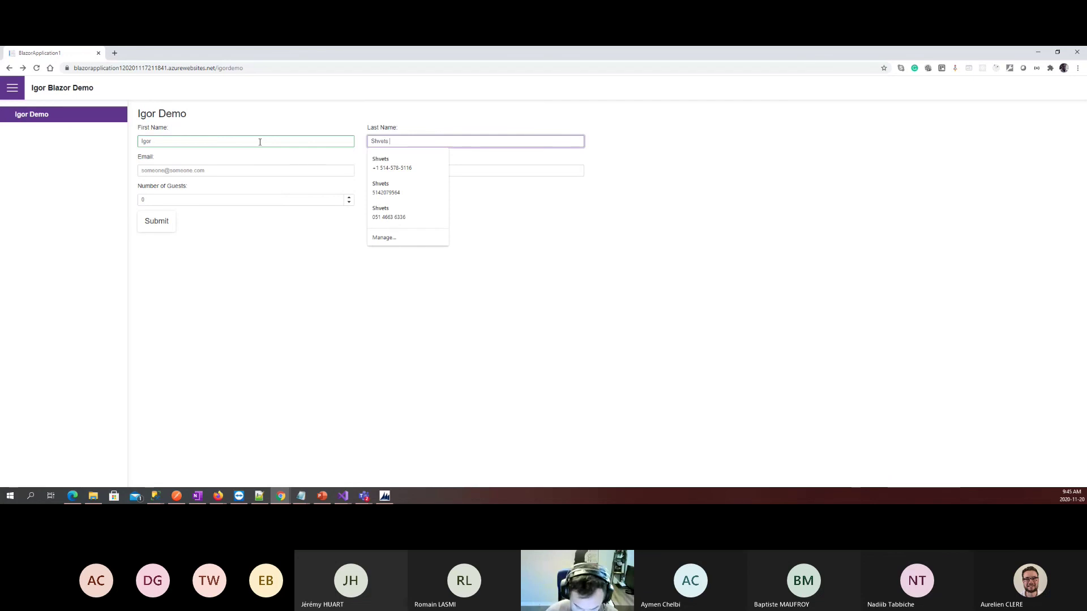
type(" 9:45")
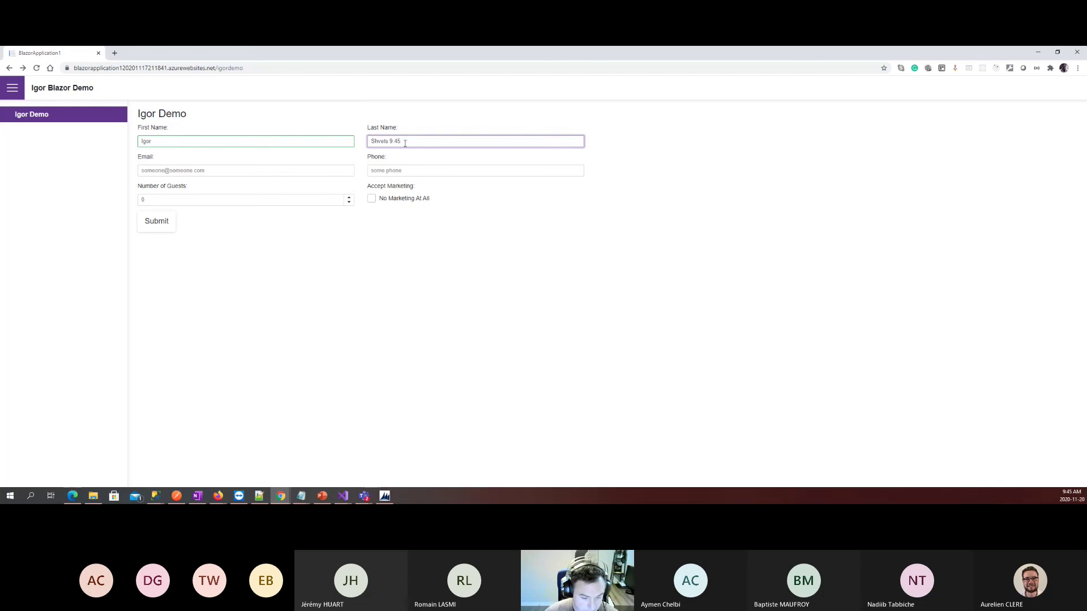
left_click(240, 170)
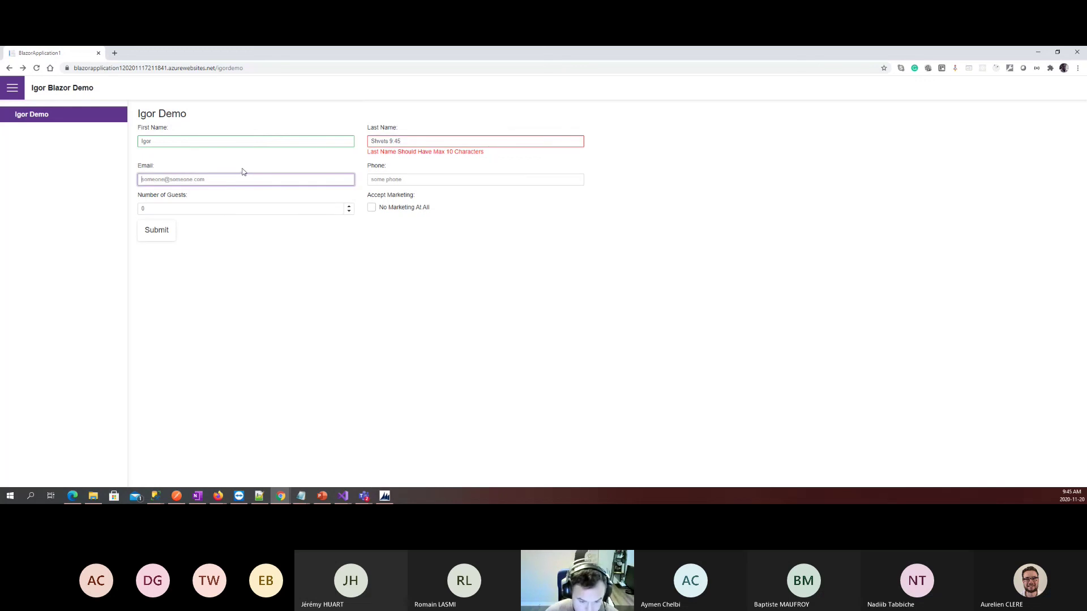
left_click(397, 142)
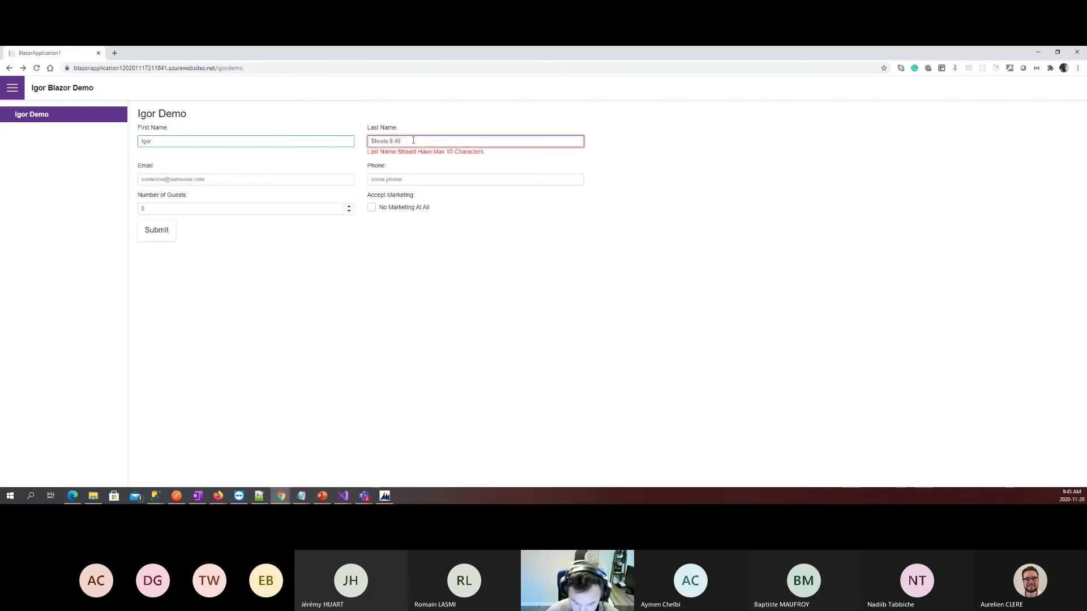
key("BackSpace")
key("BackSpace")
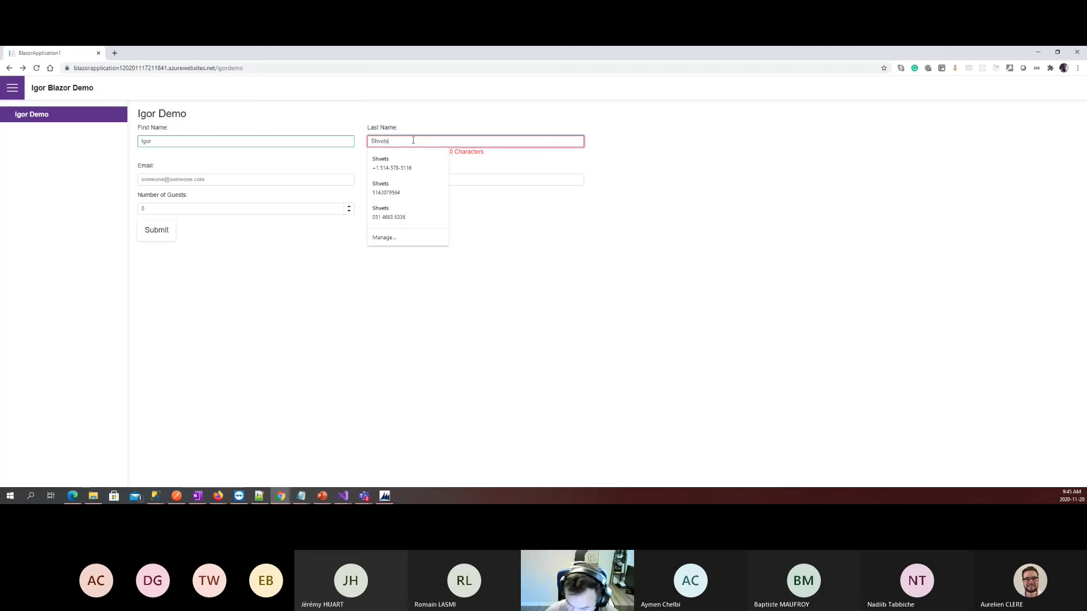
type("945")
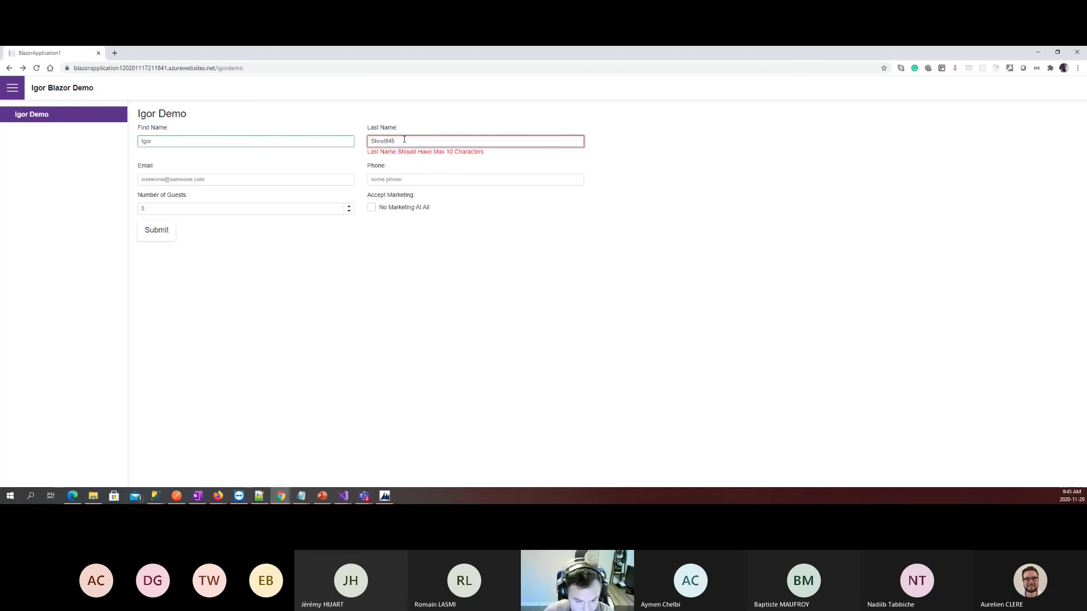
left_click(462, 192)
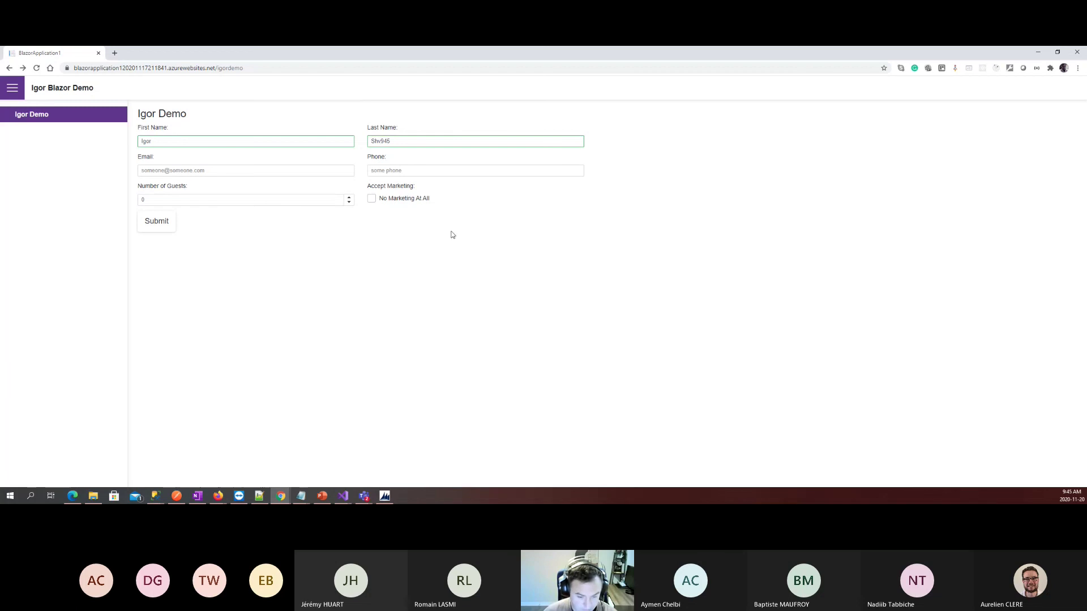
Add the visitor's email and saved phone, set 3 guests, accept marketing, and submit
left_click(246, 174)
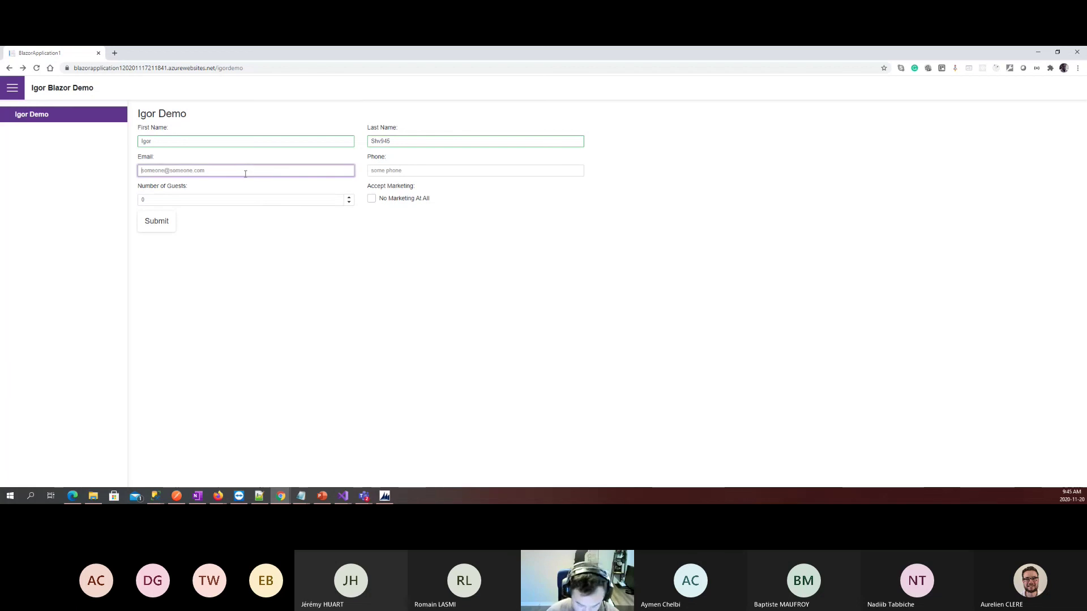
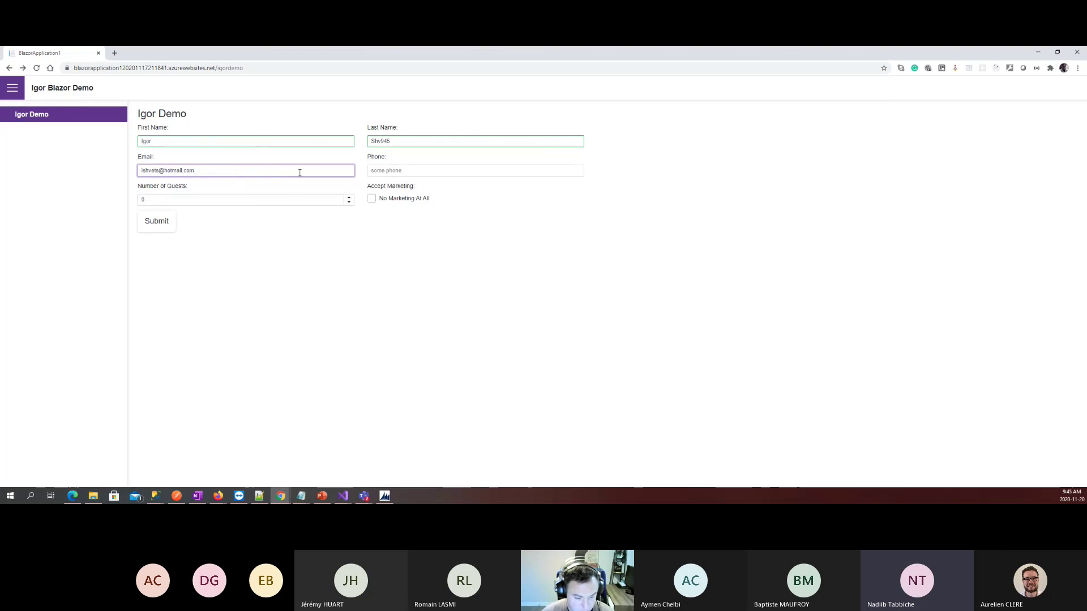
left_click(413, 170)
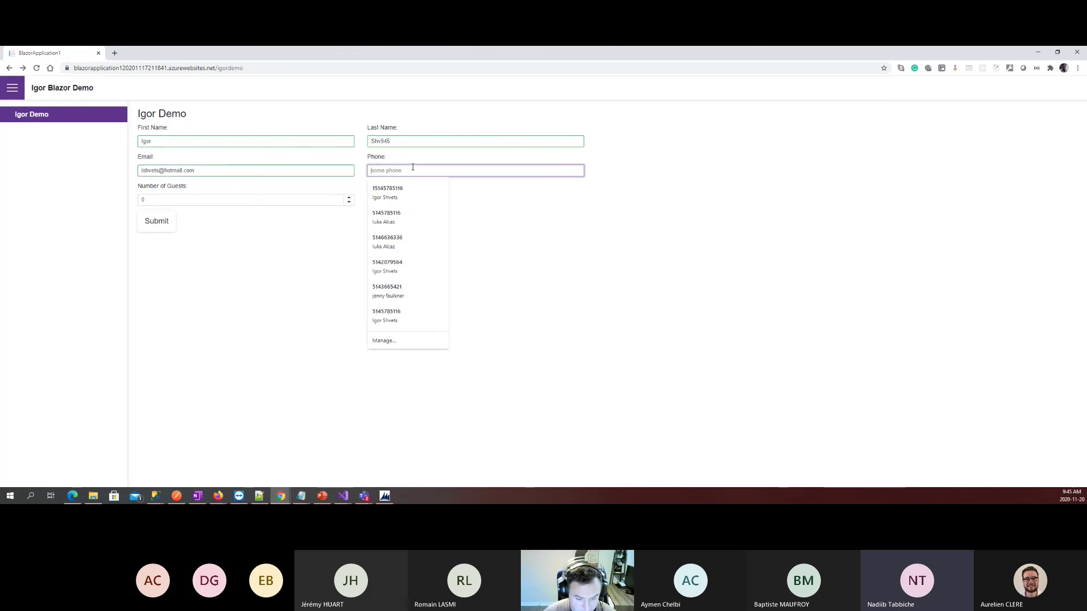
left_click(387, 195)
left_click(349, 197)
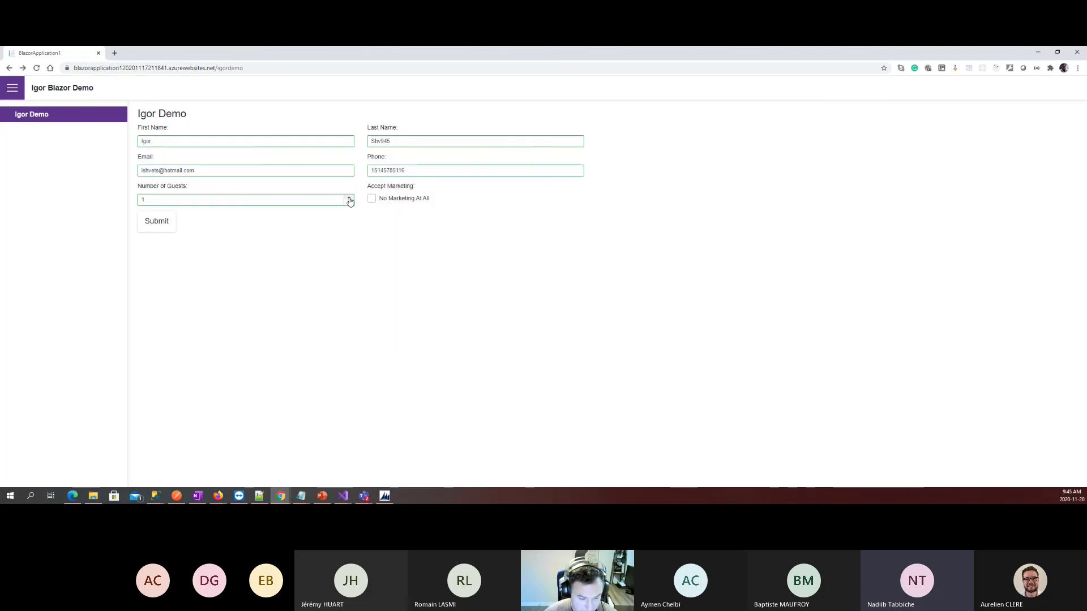
left_click(349, 197)
left_click(348, 196)
left_click(372, 199)
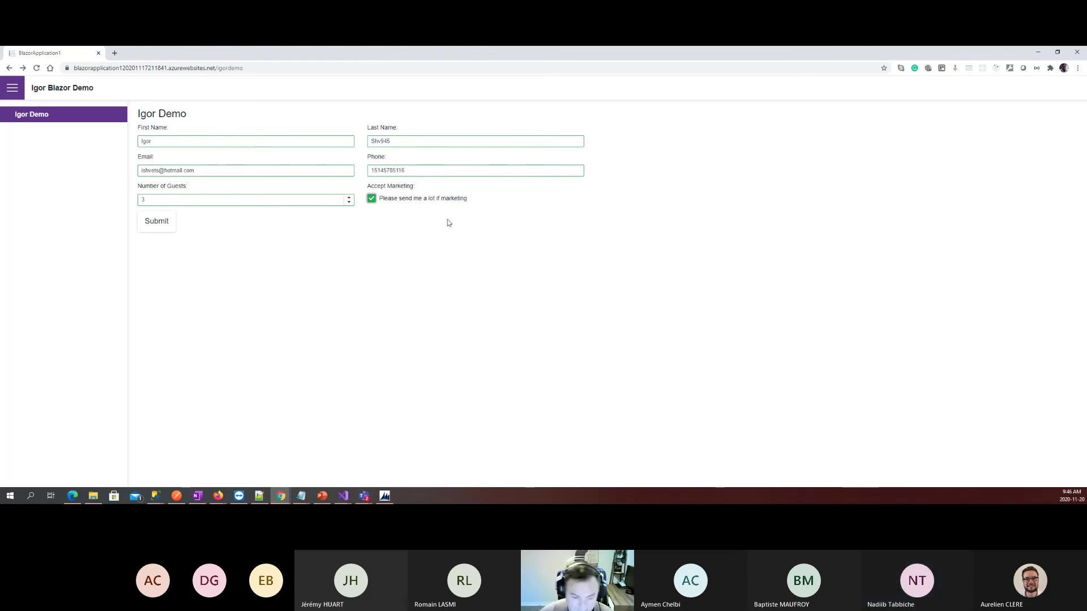
left_click(159, 228)
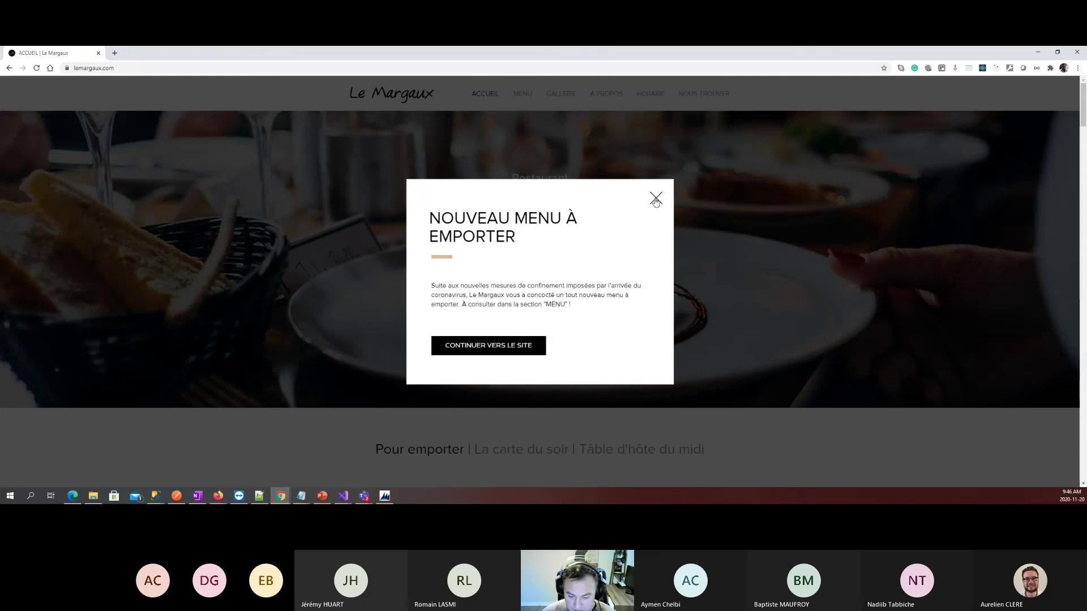
Dismiss the 'Nouveau menu à emporter' popup and open a new browser window
left_click(656, 199)
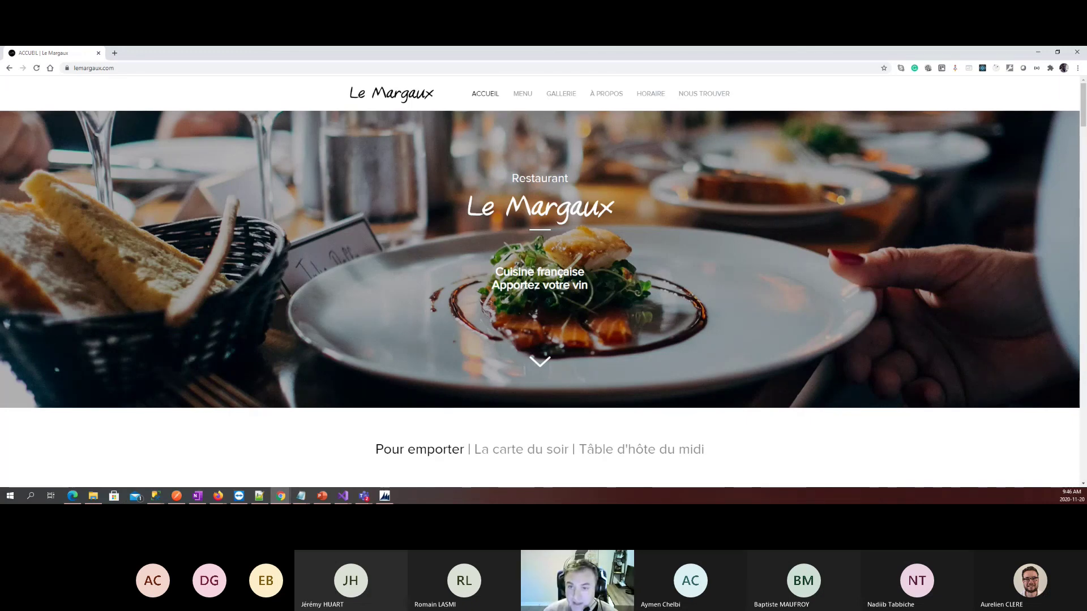
key("ctrl+n")
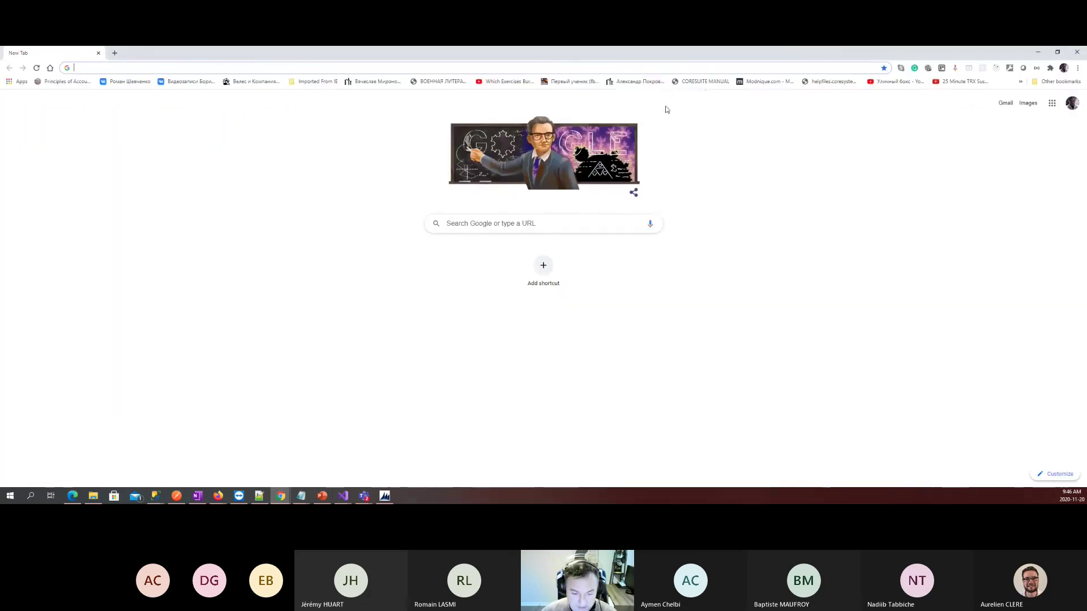
left_click(475, 65)
Go to hotmail.com and reload the inbox to check for new mail
type("hot")
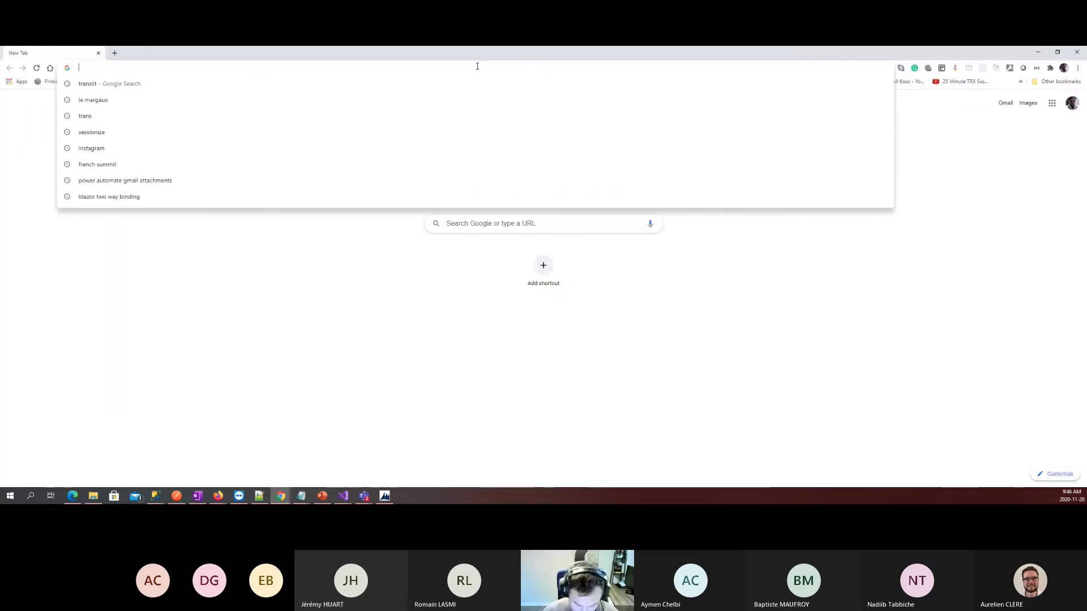
key("Return")
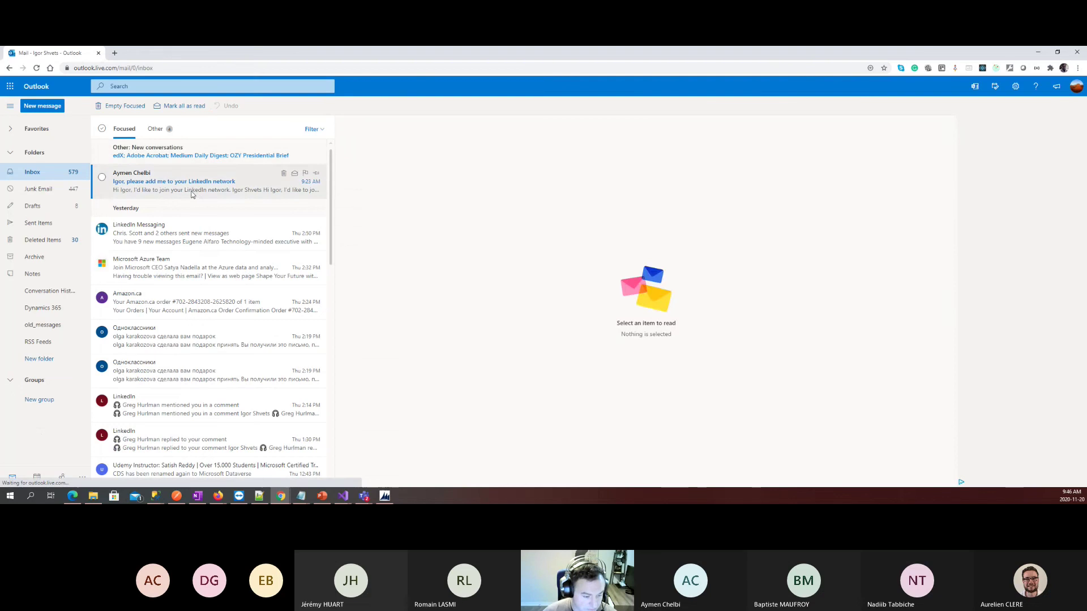
left_click(114, 177)
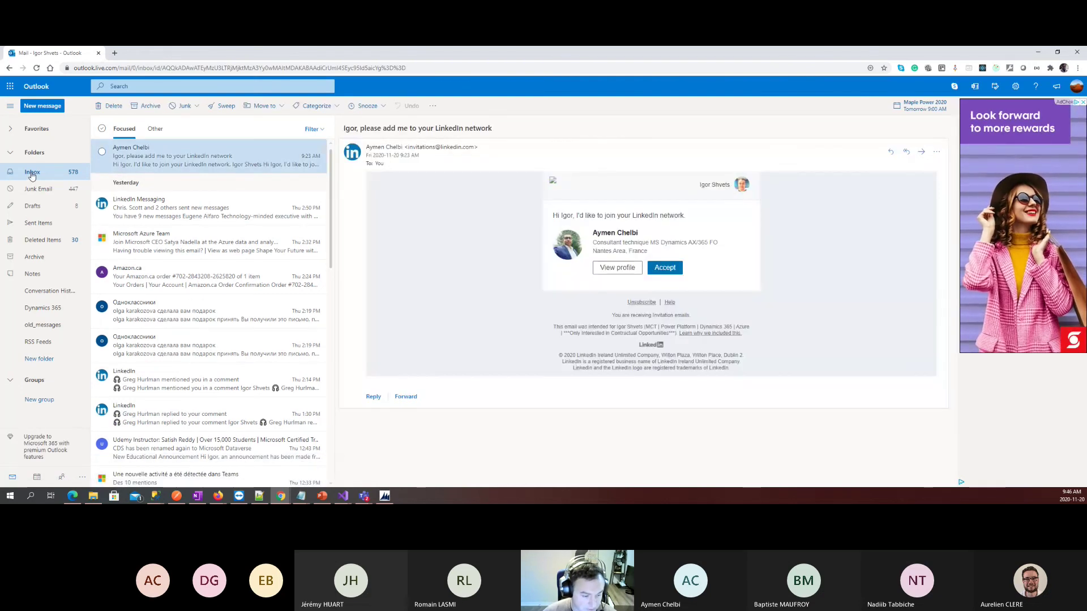
left_click(37, 86)
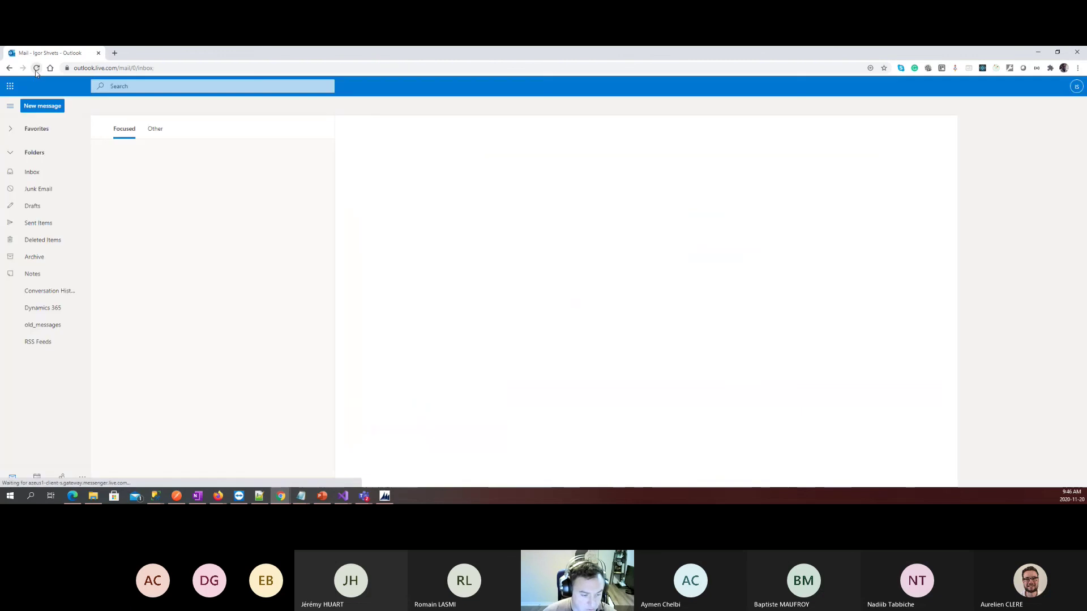
Open the new Marketing Email in the Focused inbox and preview its Marketing.docx attachment
left_click(150, 132)
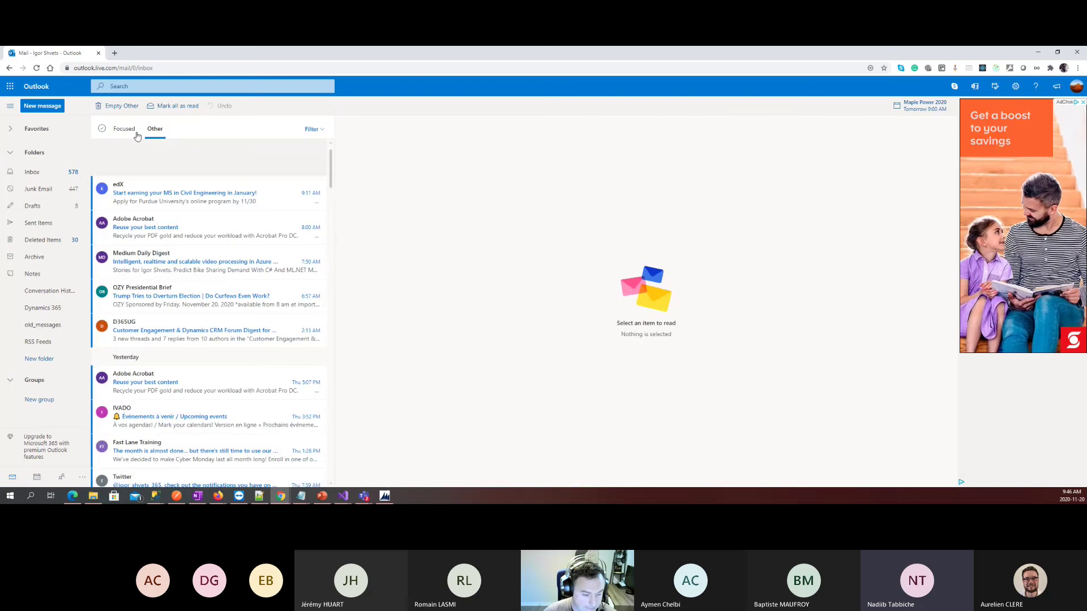
left_click(124, 129)
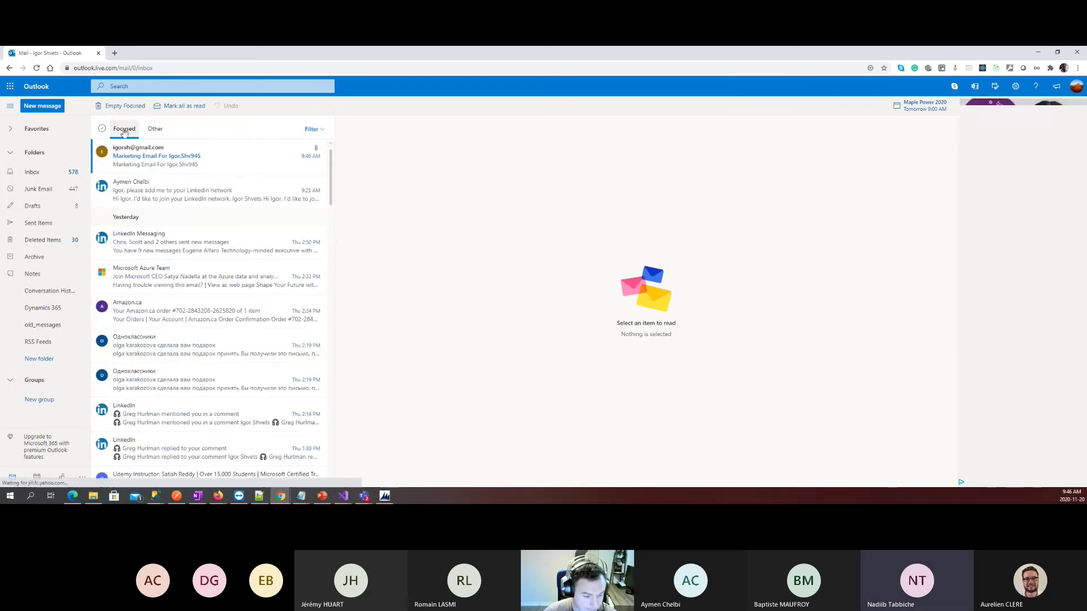
left_click(142, 159)
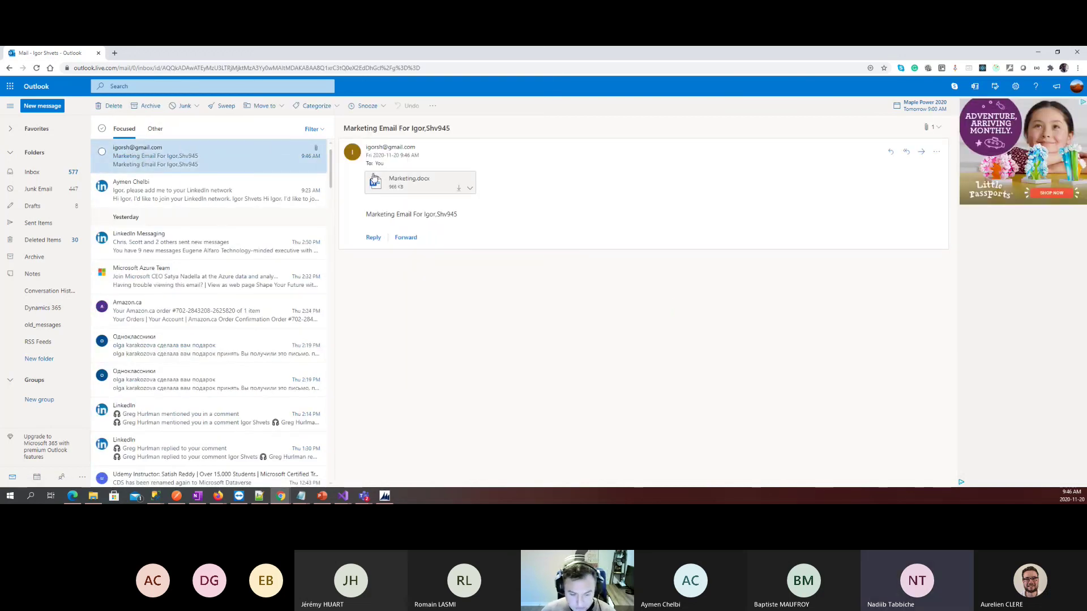
left_click(412, 186)
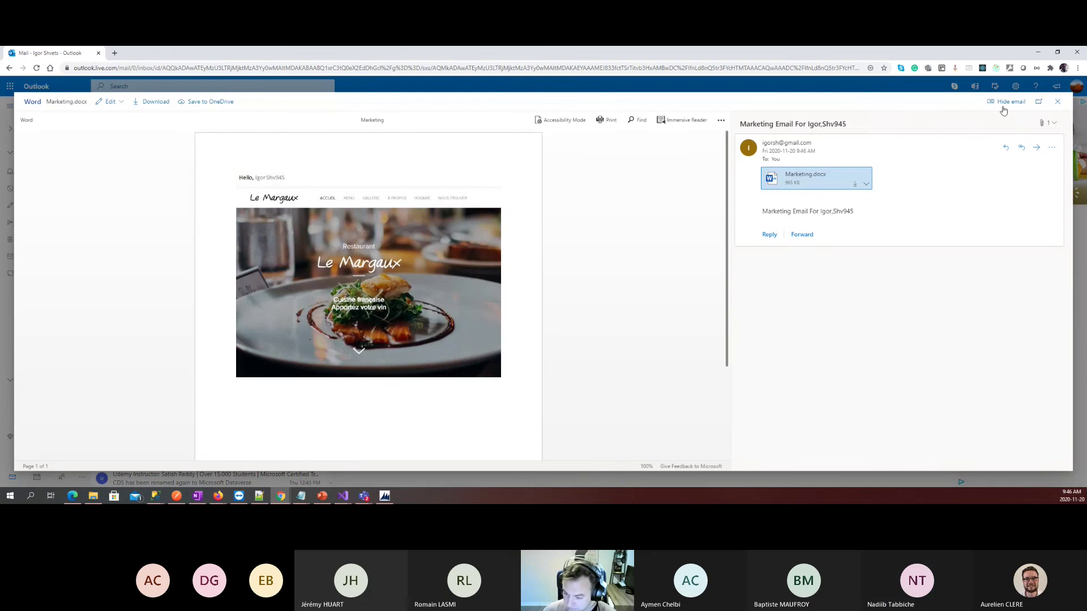
left_click(1057, 102)
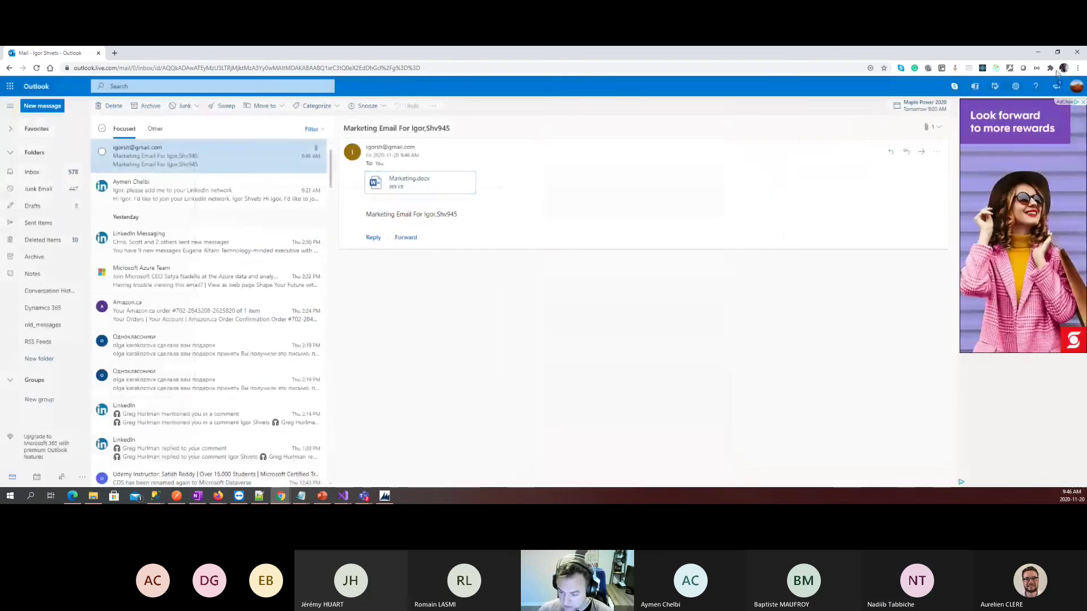
key("alt+Tab")
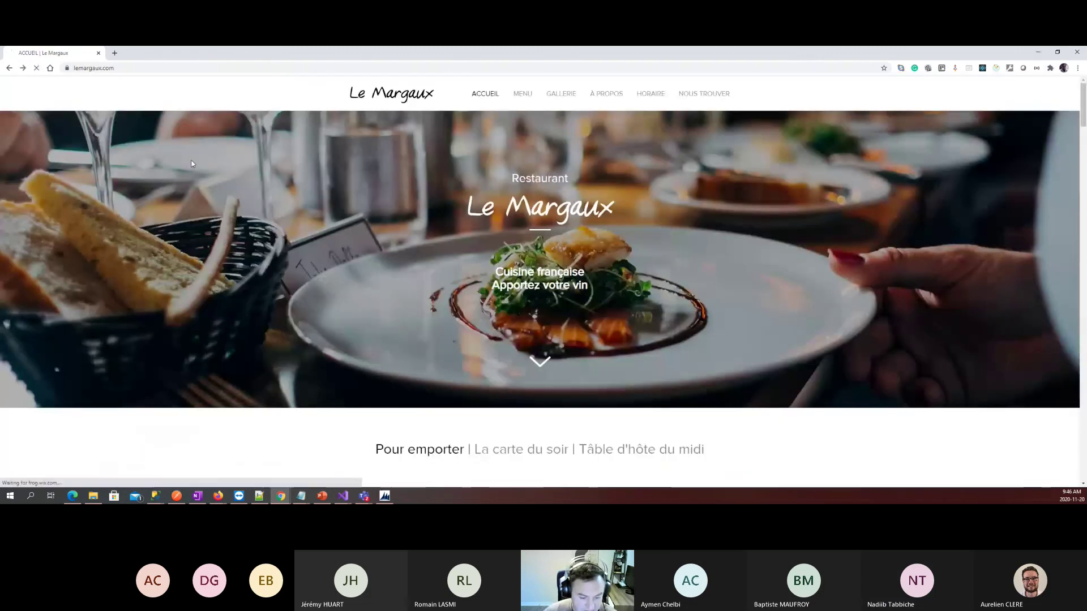
Glance at the emptied Blazor visitor form's application-error notice, then return to the SSMS Visitors results
key("alt+Tab")
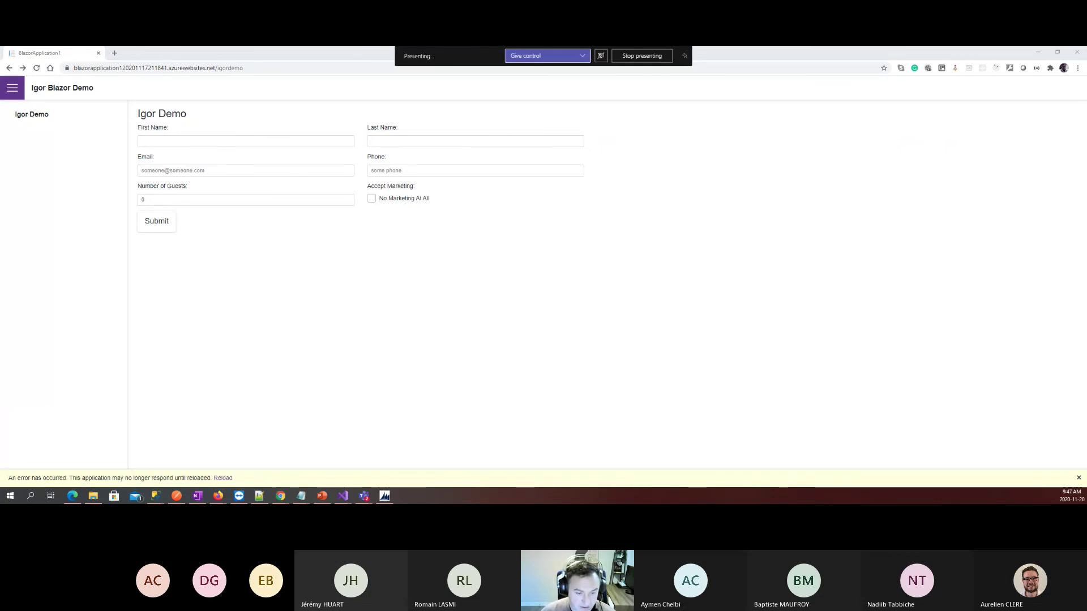
key("alt+Tab")
Comment out the D365Account query by inserting /* above it
left_click(338, 152)
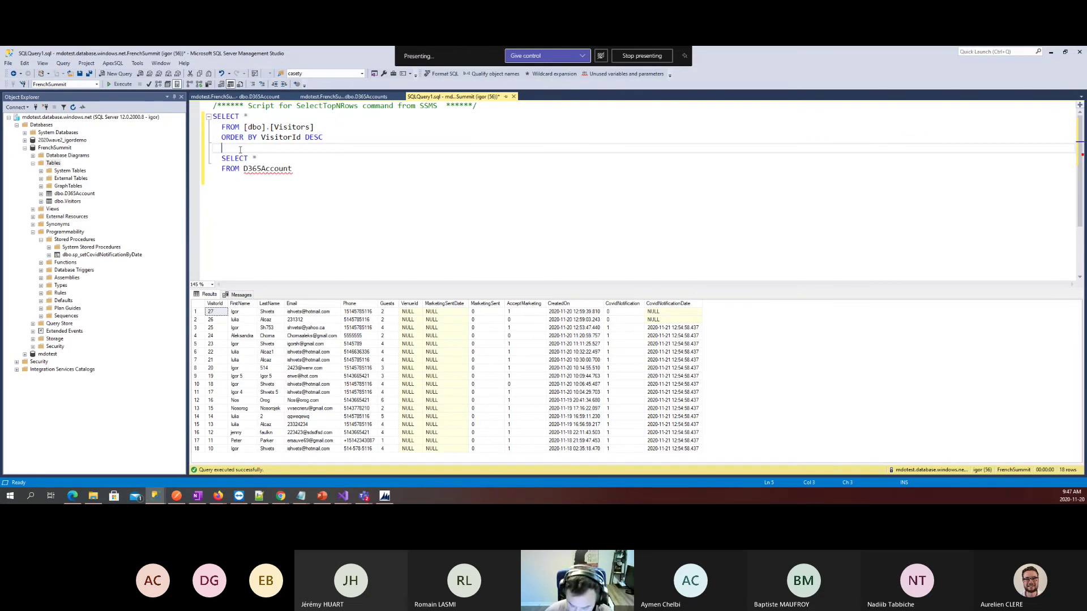
key("Return")
type("/*")
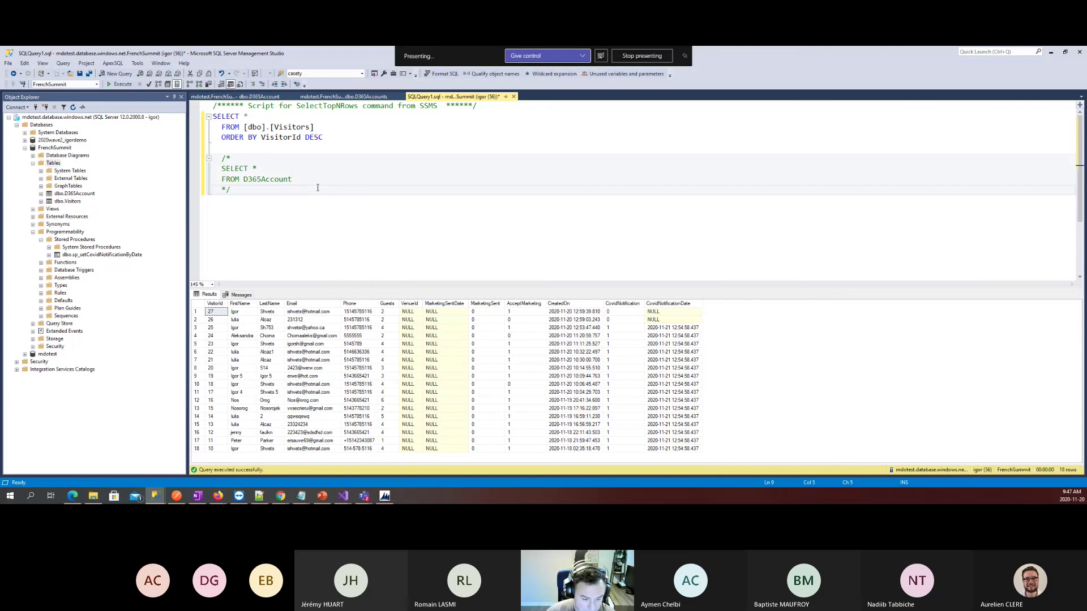
Rerun only the Visitors query and inspect the new visitors, including VisitorId 29 and 31
left_click_drag(341, 139, 213, 116)
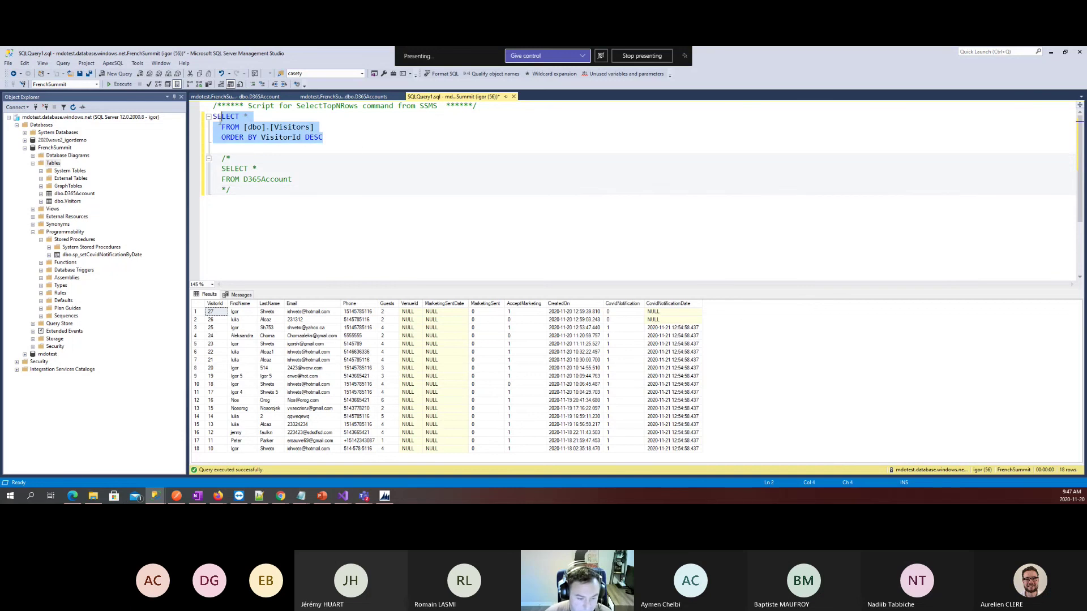
left_click(121, 84)
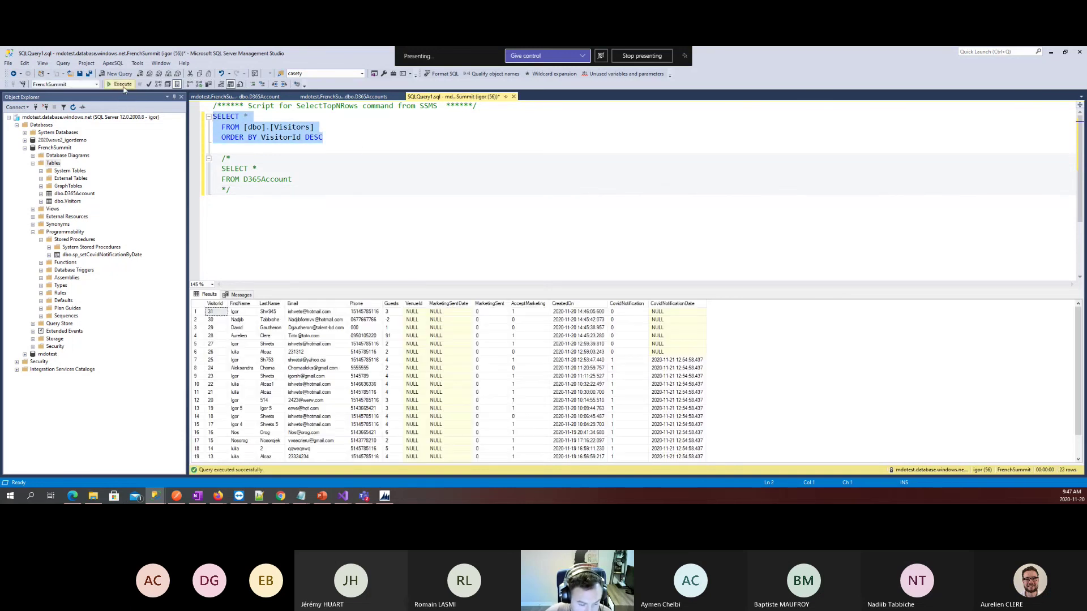
left_click(197, 327)
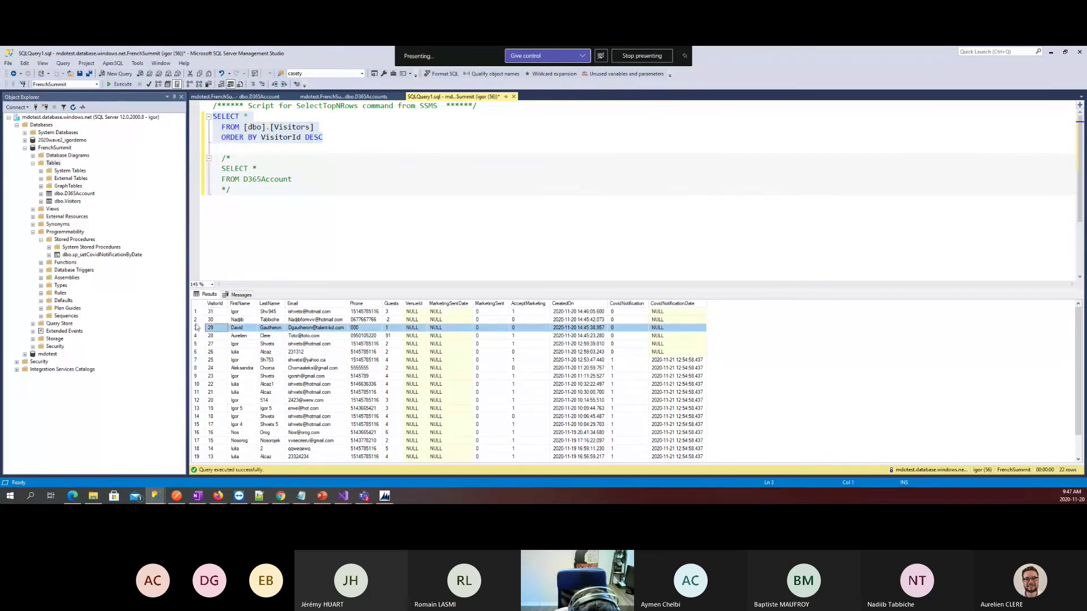
left_click(197, 320)
left_click(197, 314)
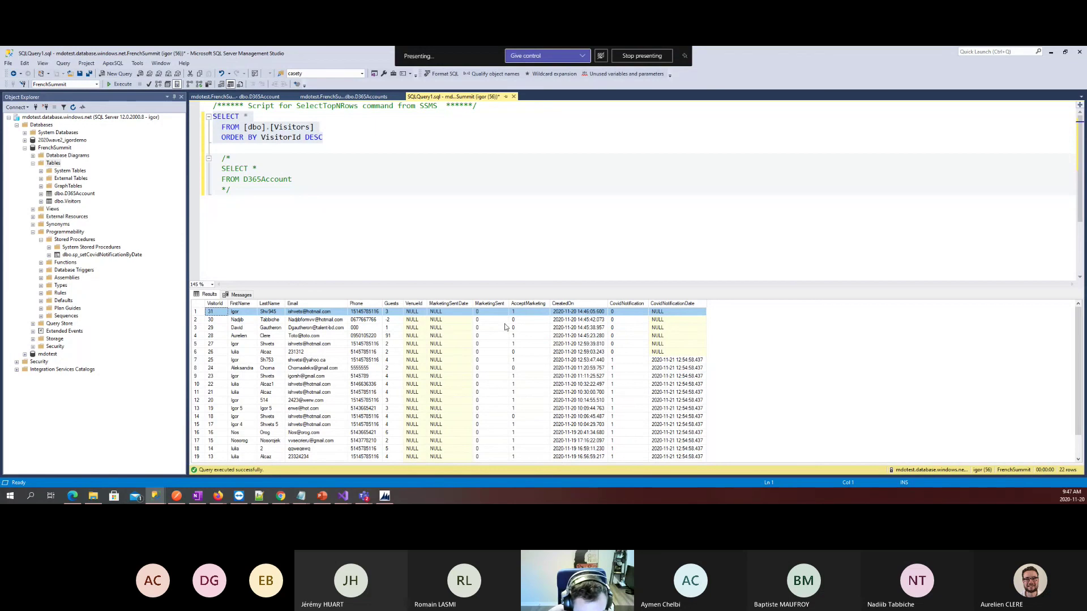
left_click(388, 321)
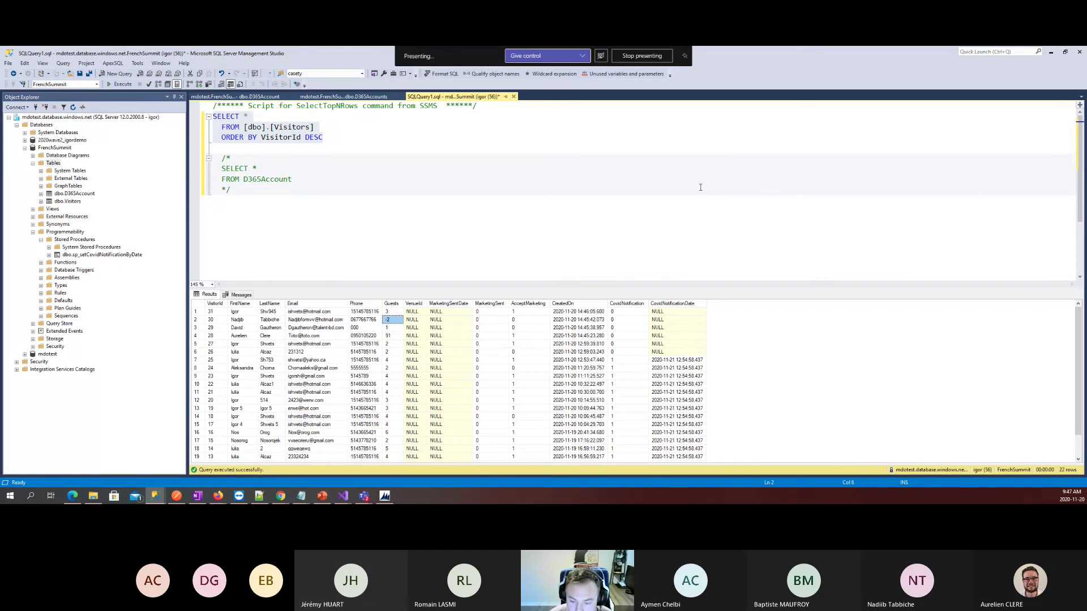
left_click(73, 499)
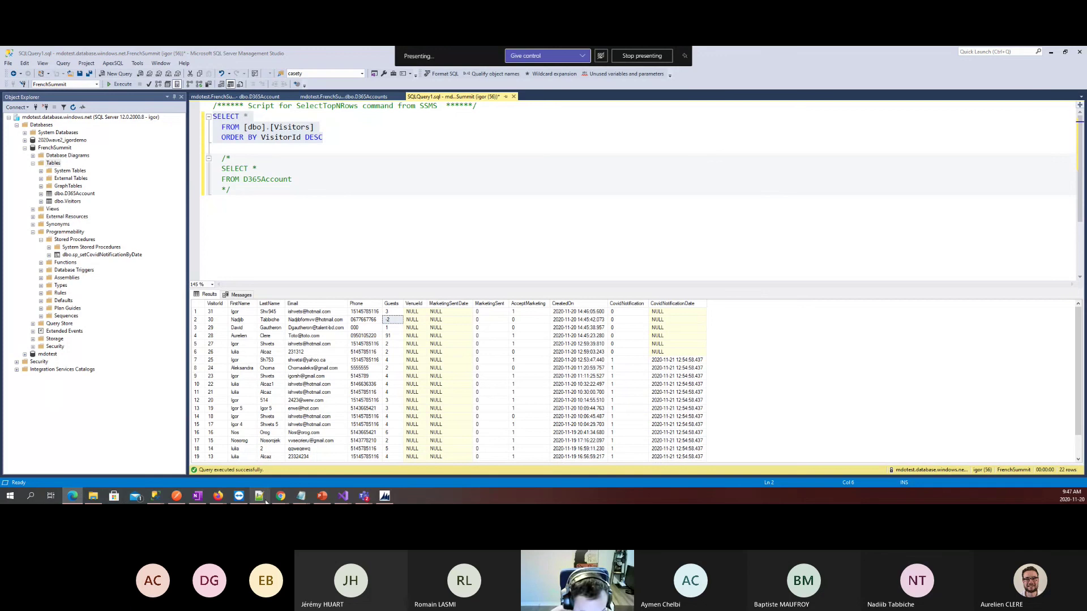
Check the Logic app run details that inserted Test FS into D365Account
mouse_move(280, 497)
left_click(367, 471)
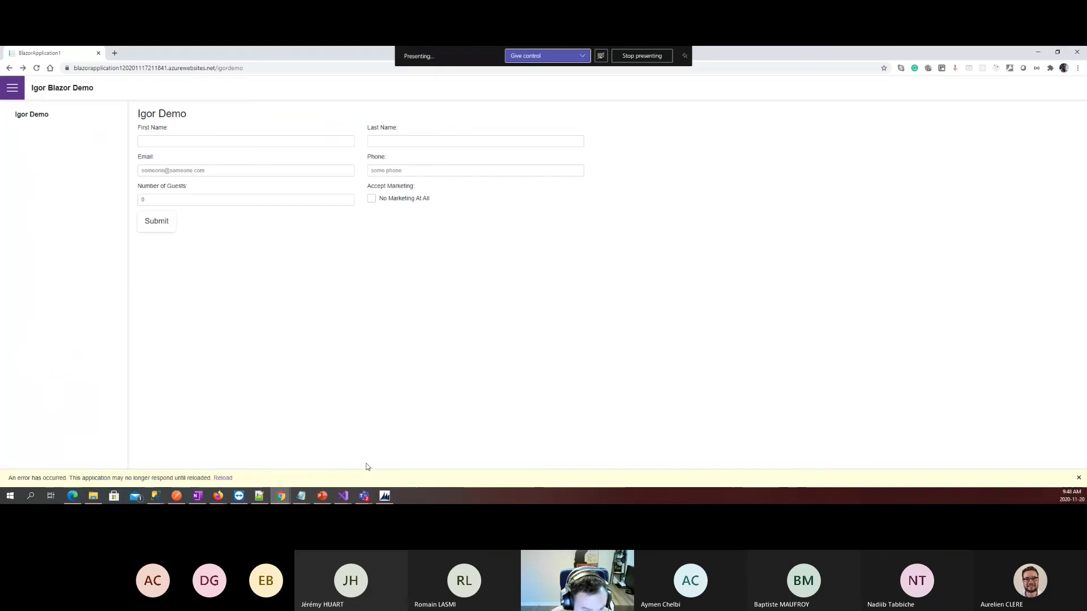
mouse_move(281, 496)
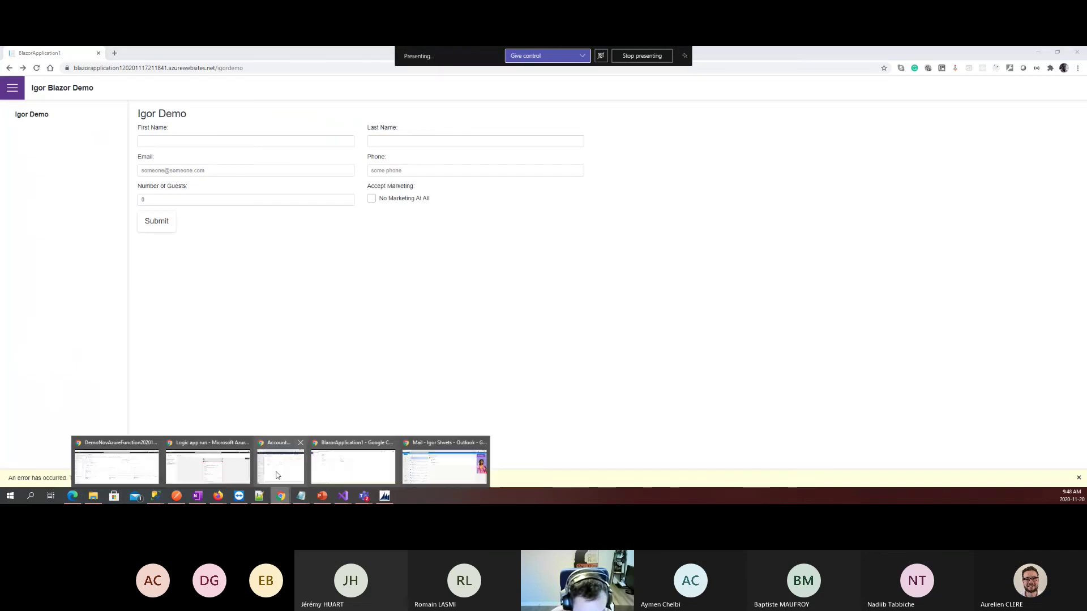
left_click(207, 472)
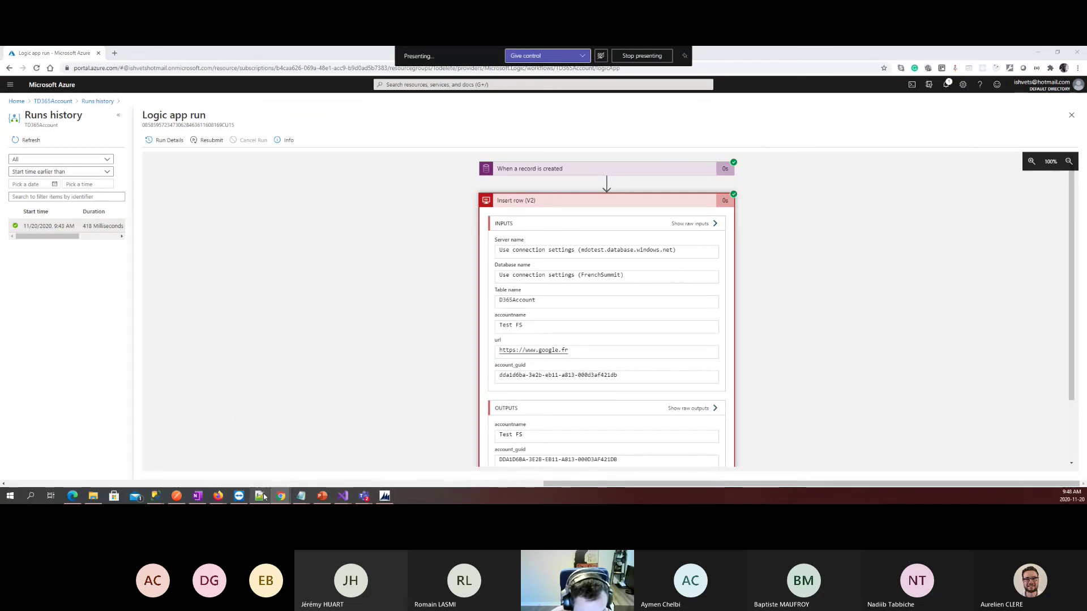
left_click(329, 467)
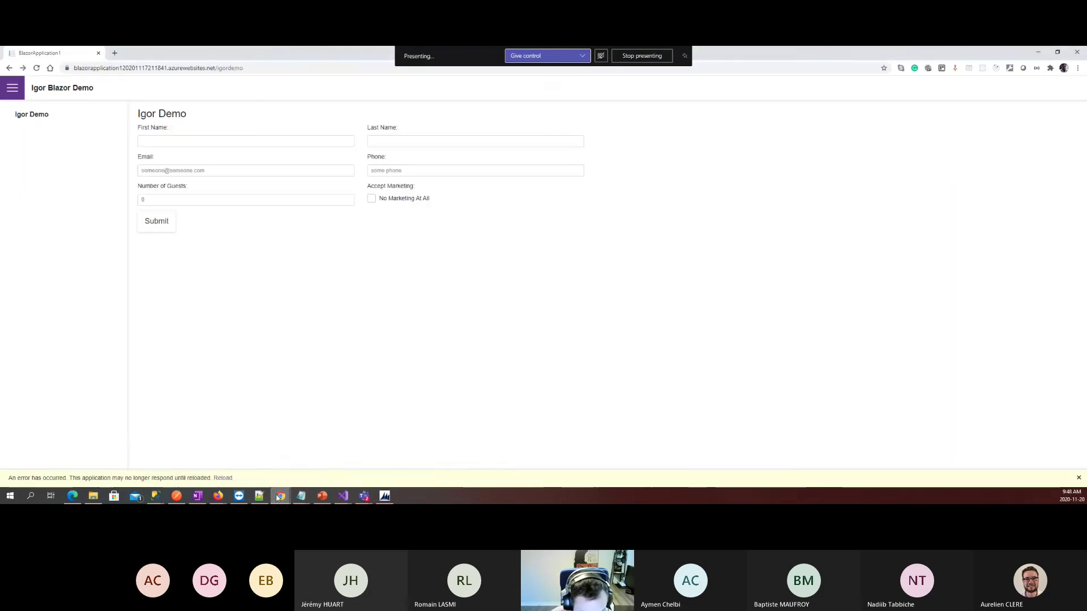
Maximize Dynamics 365 and open the Active Covid Notifications list from Contacts
left_click(280, 465)
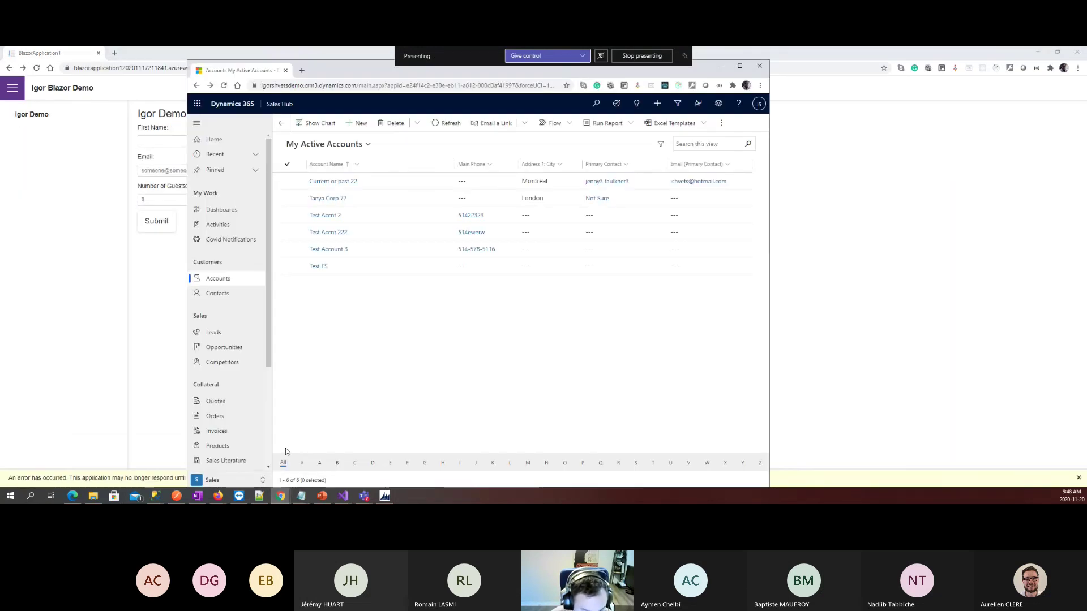
left_click(739, 65)
left_click(62, 275)
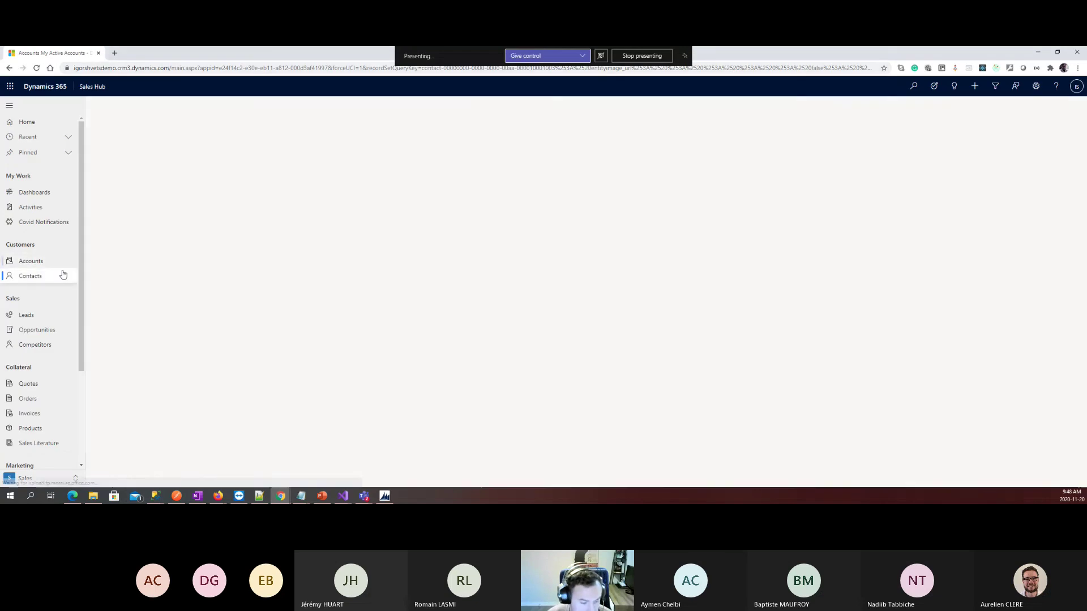
left_click(38, 227)
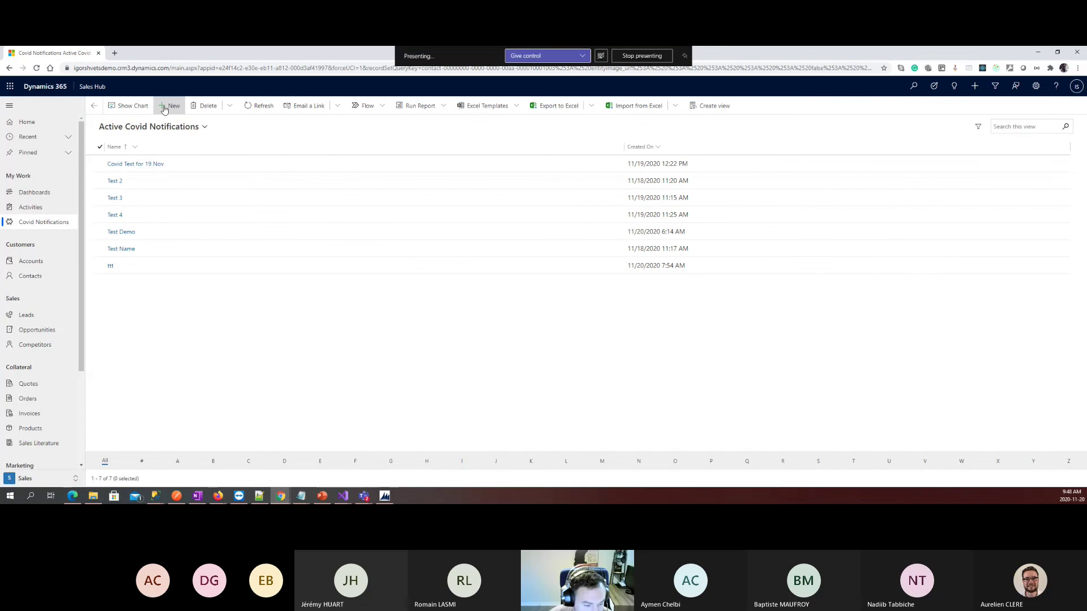
Create the 'Tested For Covid' notification with infection date November 20, 2020, add email text, and save
left_click(164, 108)
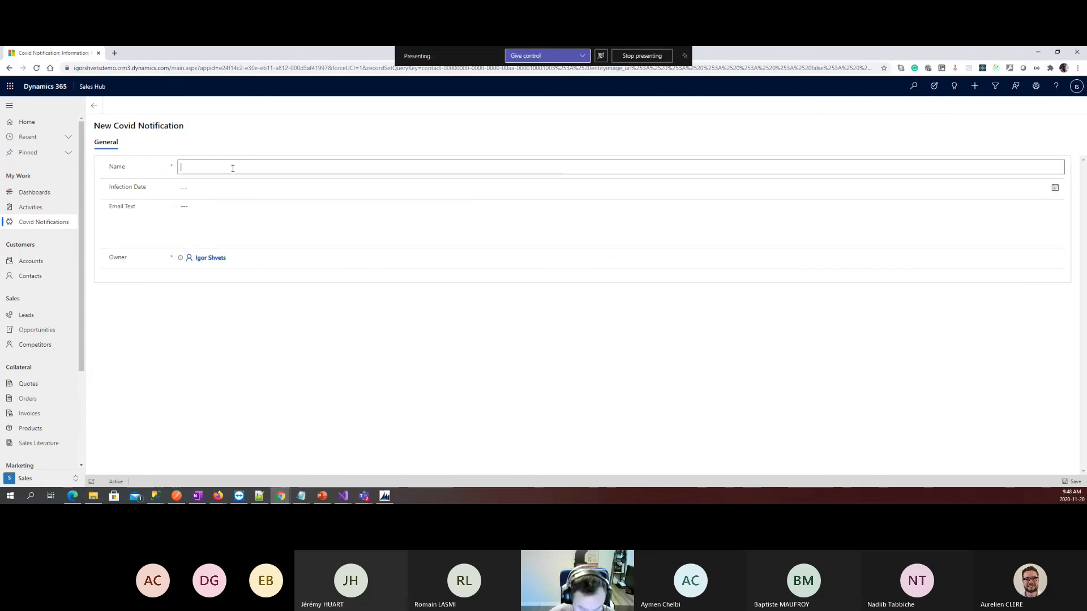
type("Test")
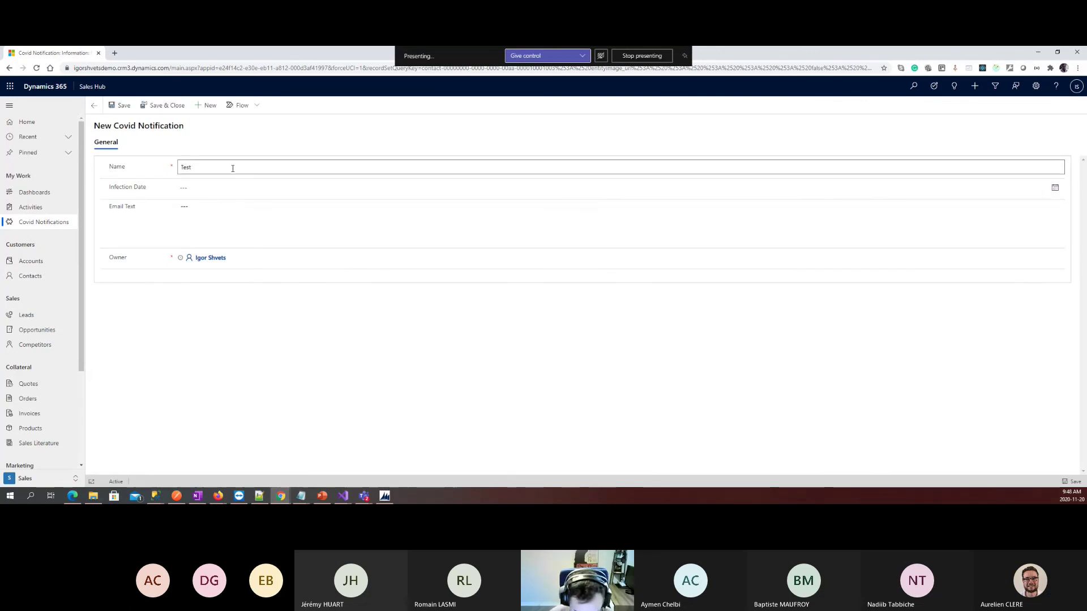
type("ed F")
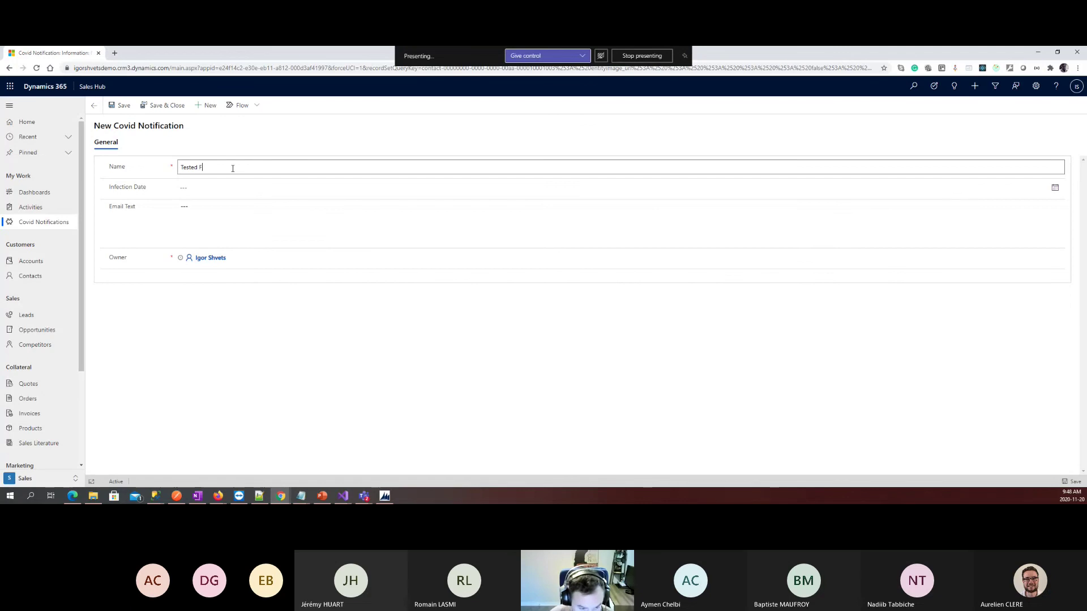
type("o")
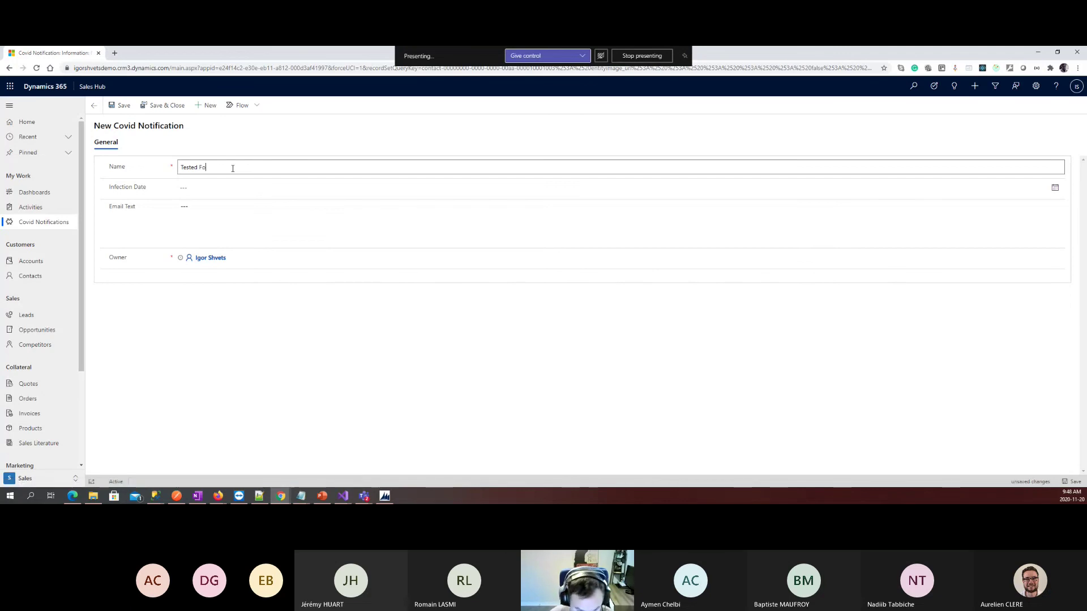
type("r Covid")
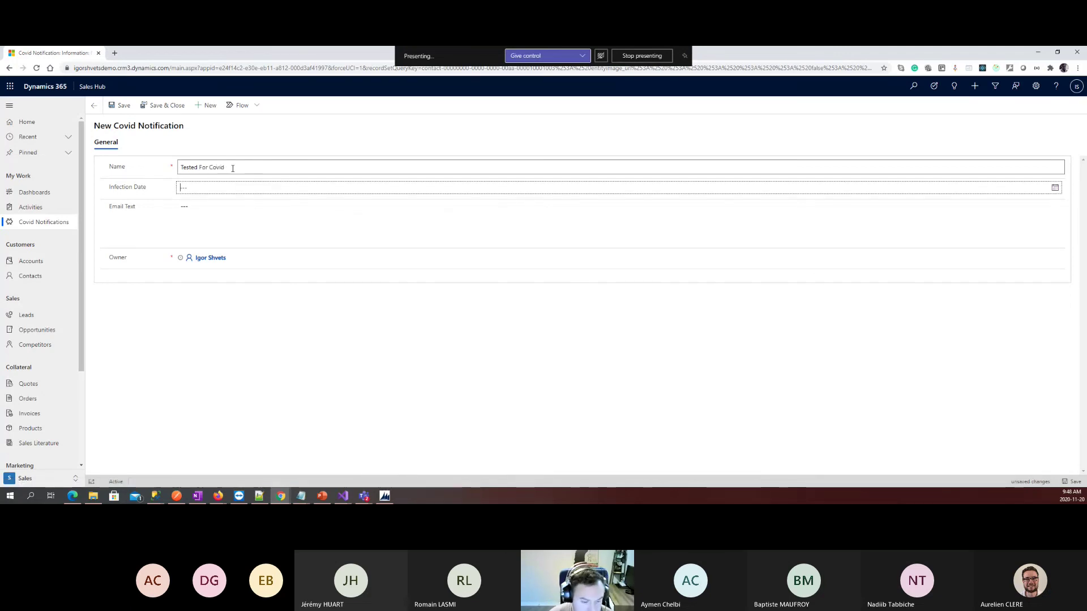
left_click(820, 206)
left_click(1051, 188)
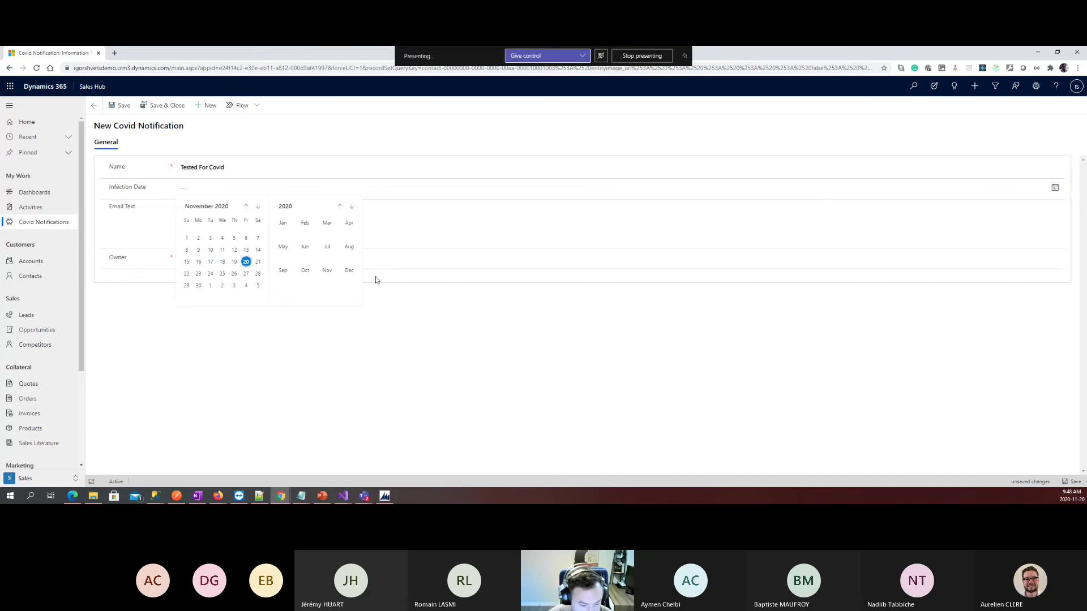
left_click(246, 261)
left_click(256, 217)
left_click(255, 217)
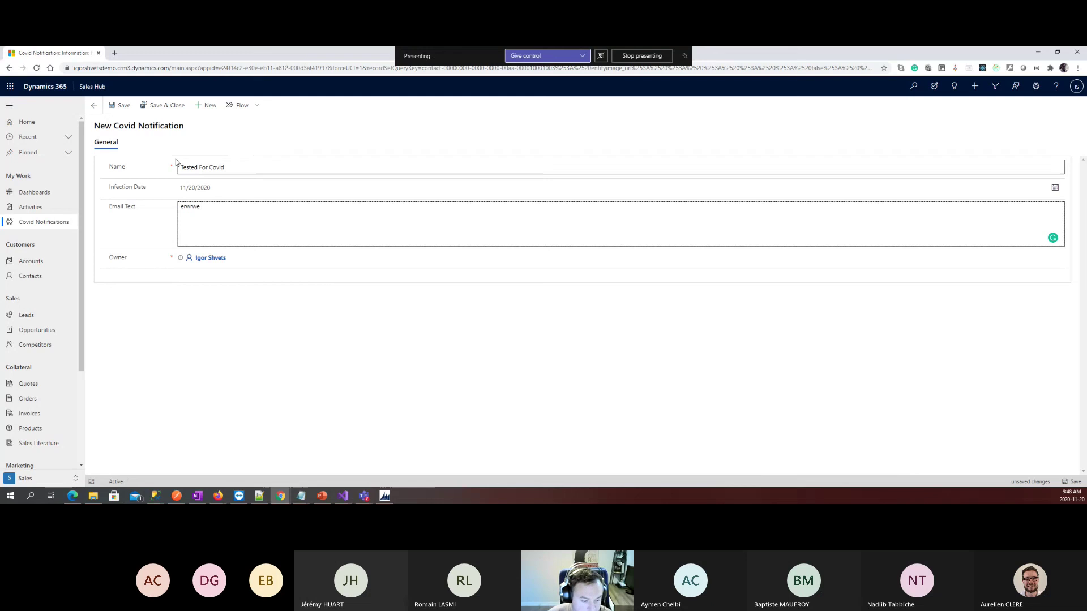
left_click(165, 110)
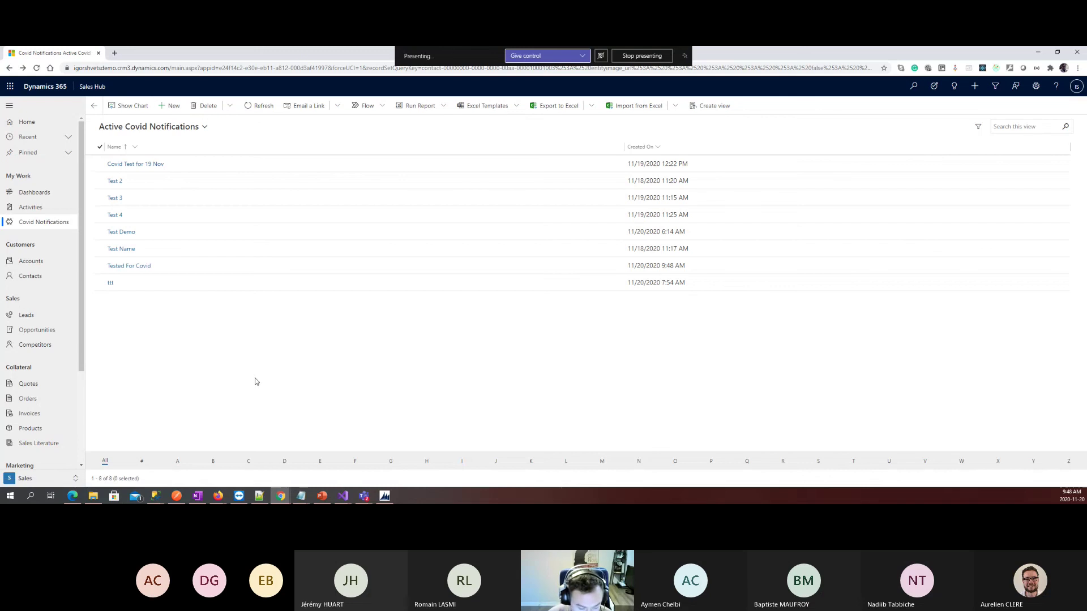
left_click(155, 496)
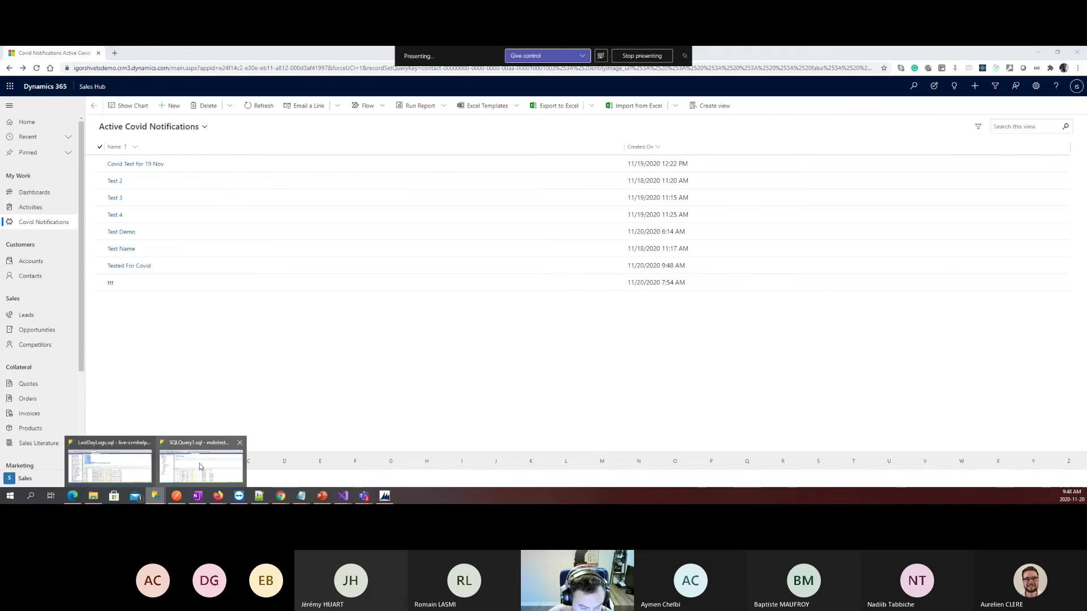
Rerun the Visitors query with F5 to see every visitor's CovidNotification flag set to 1
left_click(195, 469)
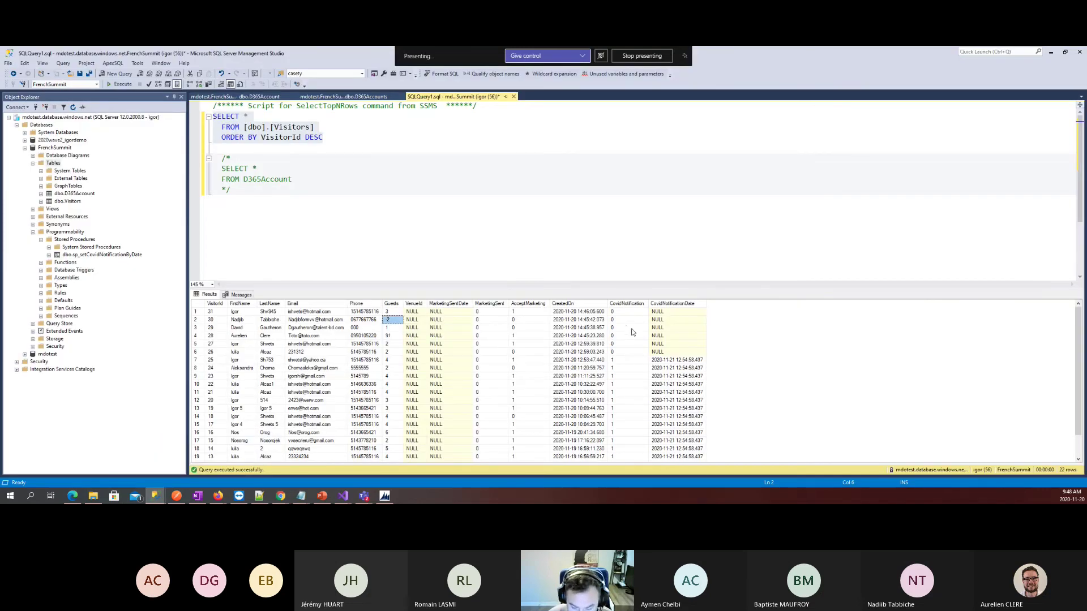
left_click_drag(325, 138, 202, 118)
key("F5")
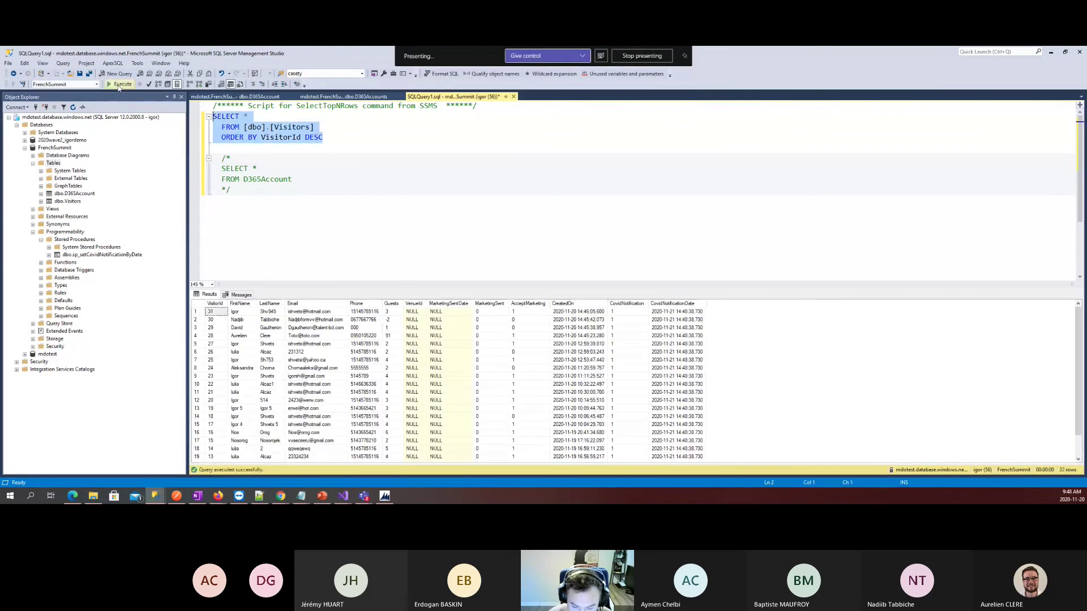
Bring up the DemoNovAzureFunction project's UpdateCovidNotification.cs in Visual Studio
left_click(344, 496)
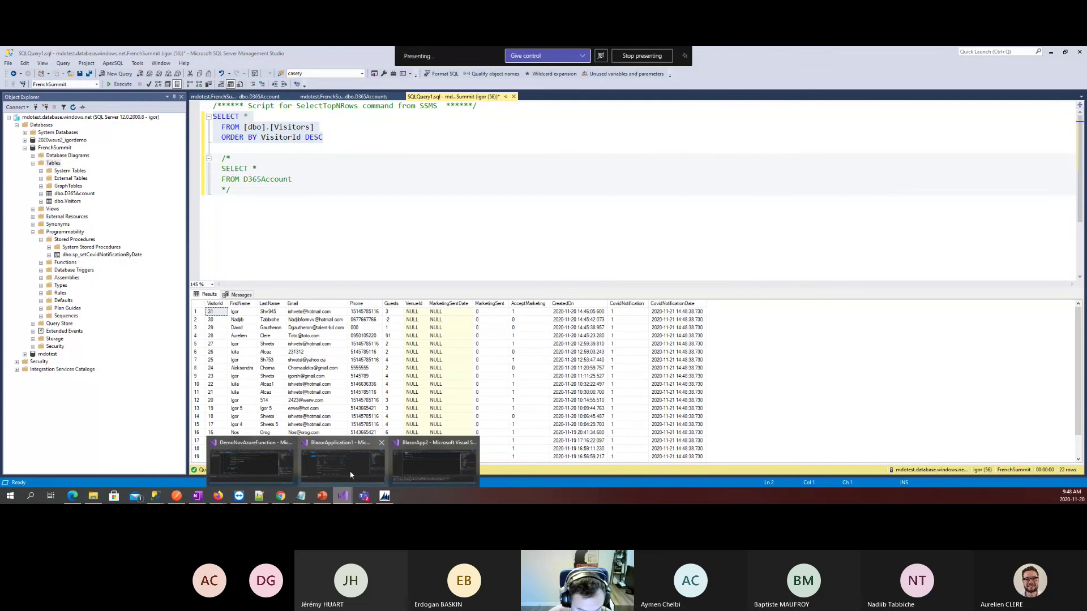
left_click(259, 466)
scroll(497, 311, "up", 5)
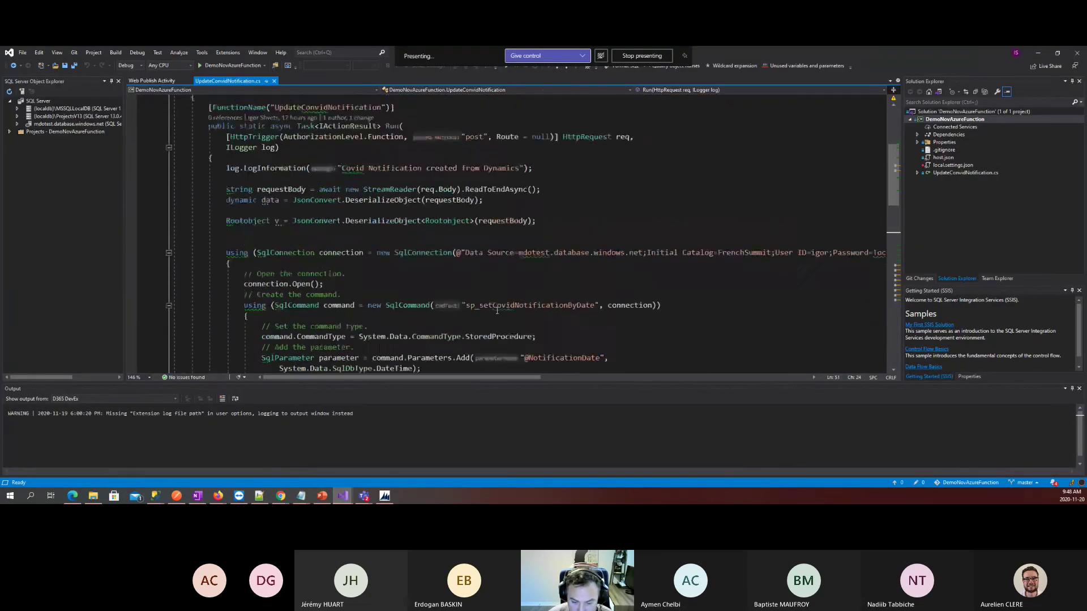
Review the SqlCommand stored-procedure call in UpdateCovidNotification.cs, then minimize Visual Studio
scroll(497, 310, "up", 1)
scroll(497, 311, "up", 3)
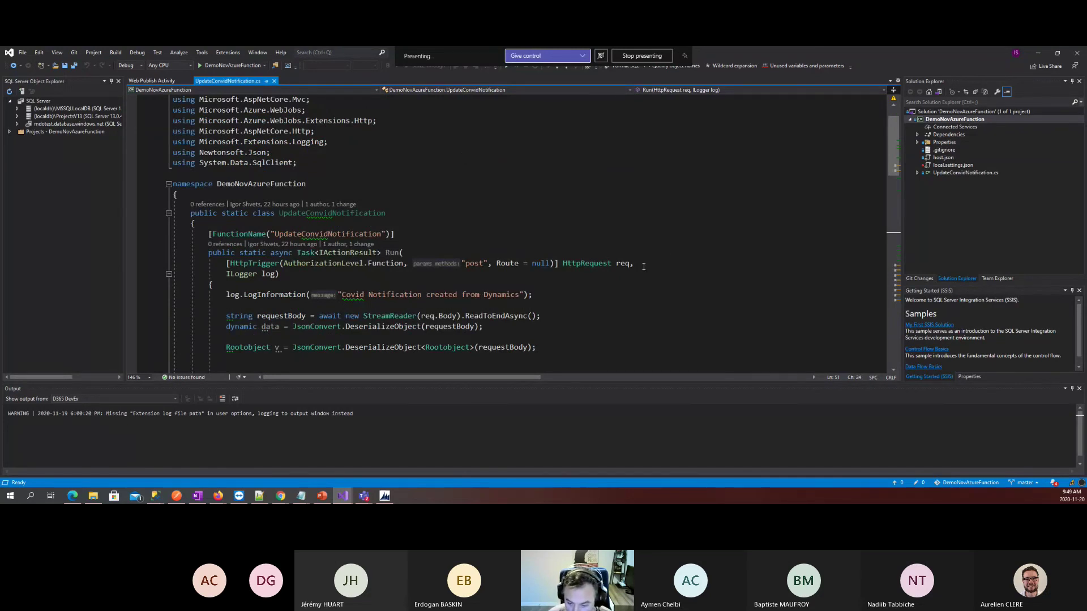
scroll(644, 266, "down", 2)
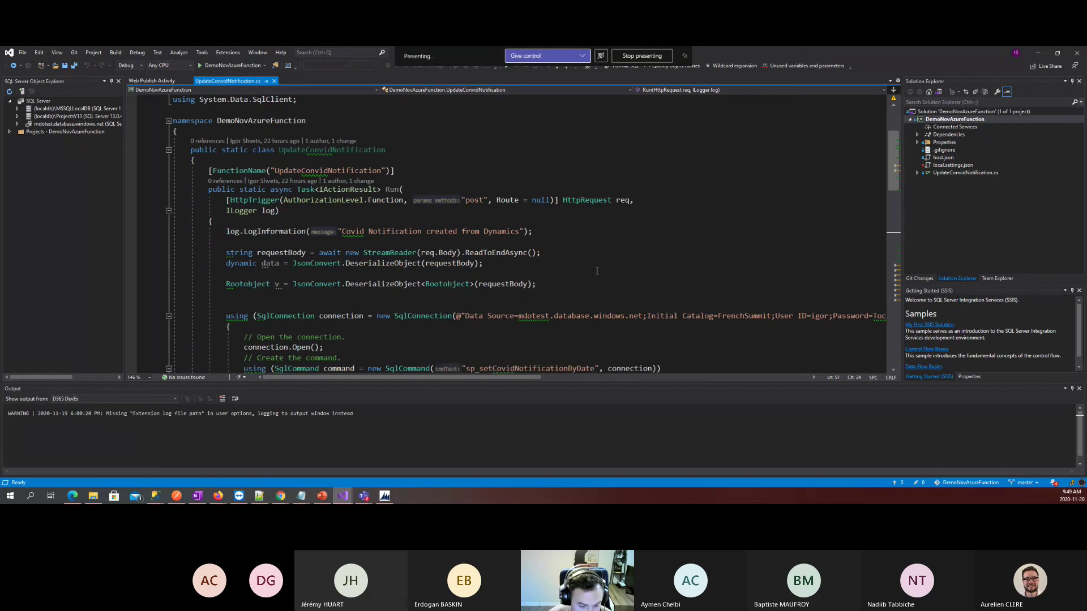
scroll(562, 259, "down", 3)
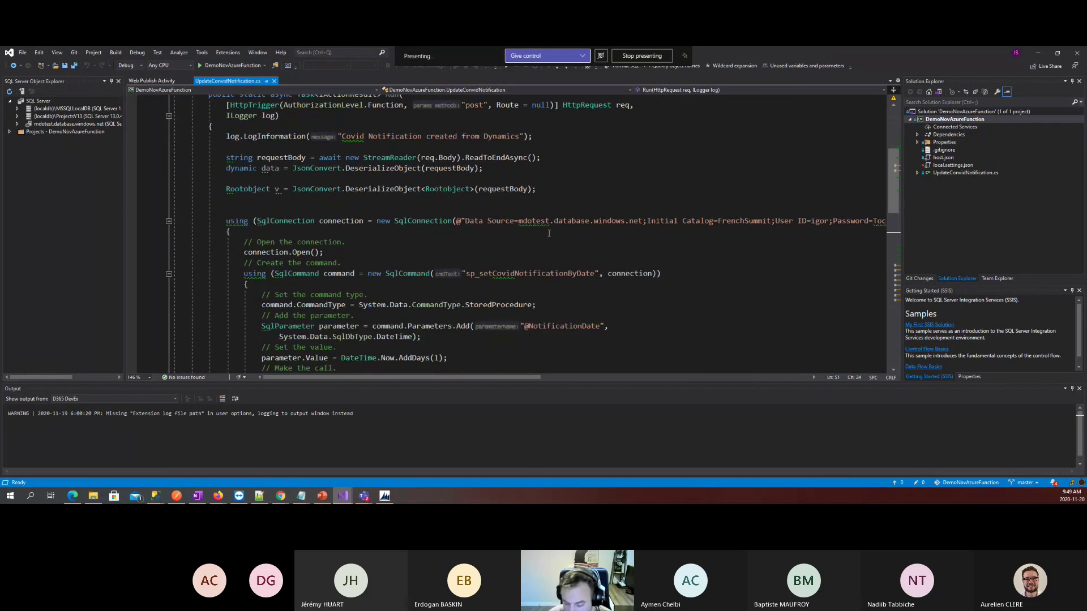
scroll(545, 239, "down", 1)
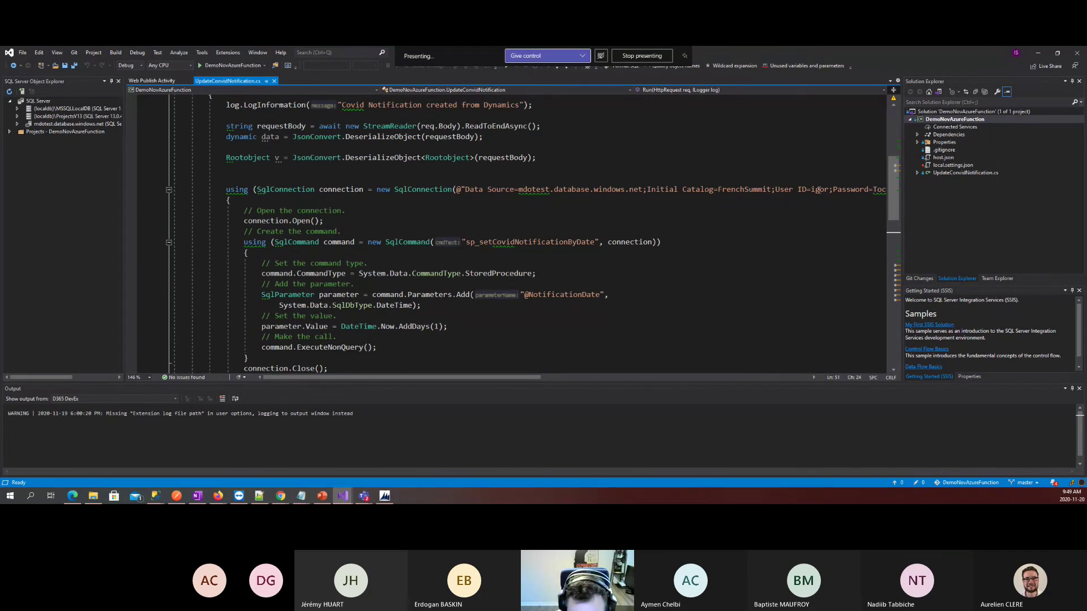
scroll(666, 270, "down", 1)
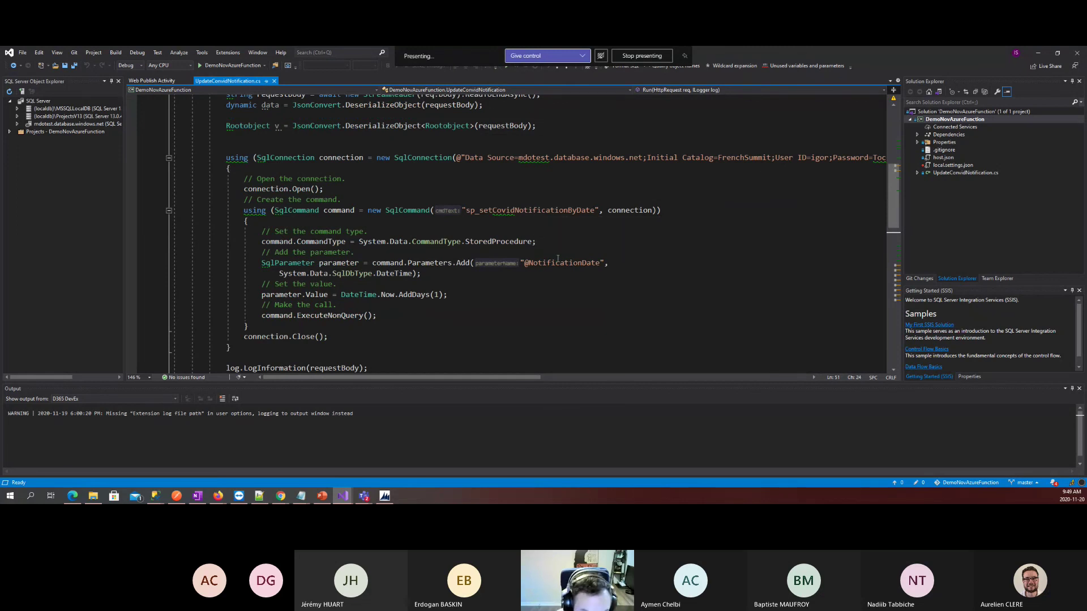
scroll(545, 270, "down", 3)
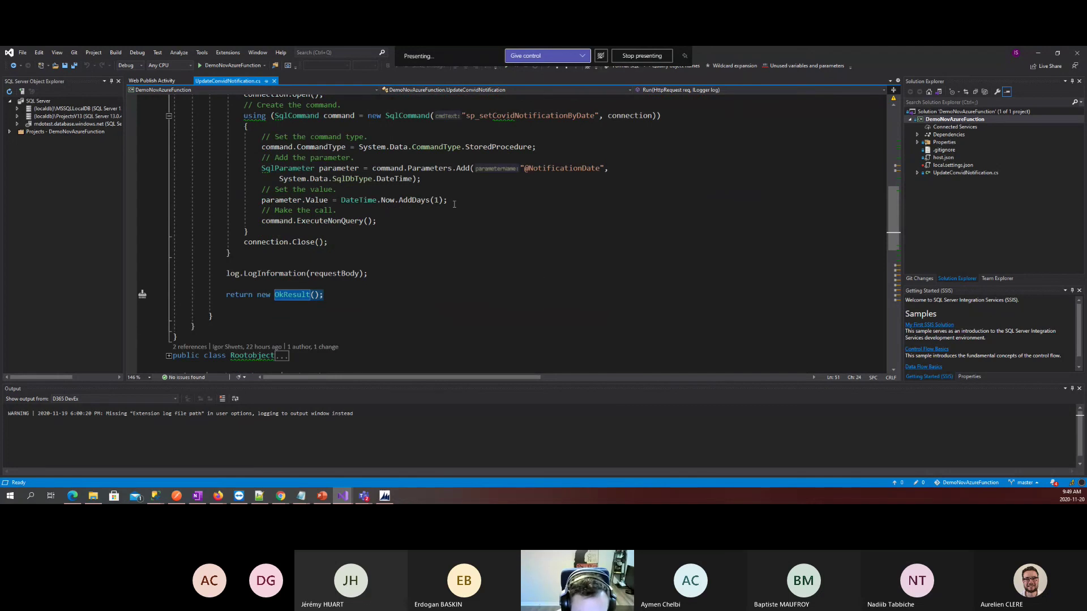
scroll(457, 205, "up", 1)
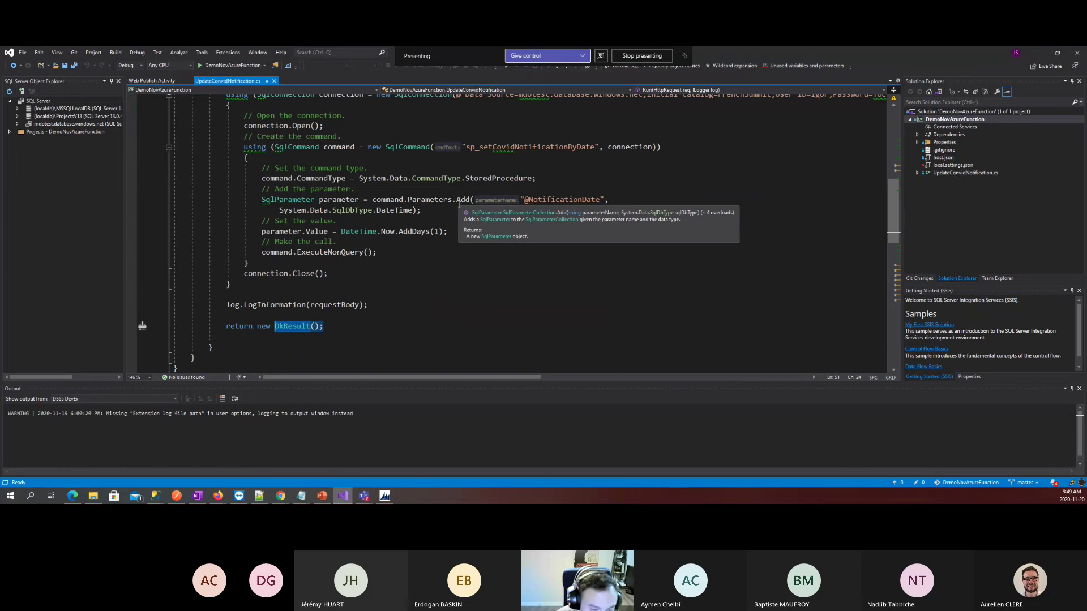
left_click(1037, 55)
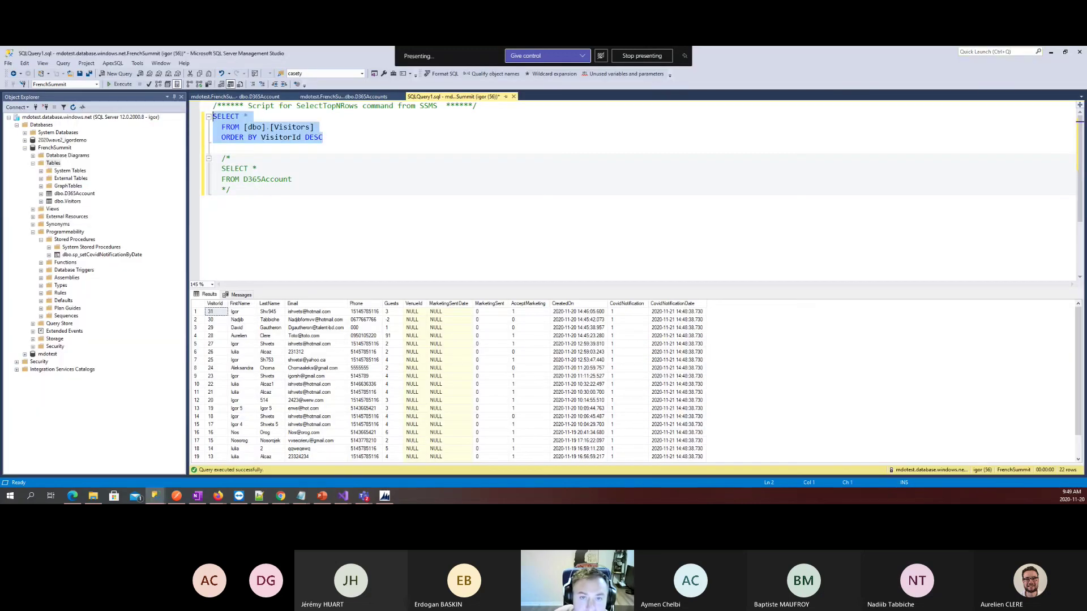
Open GenerateMarketingDoc for editing and expand its trigger, Condition and Word template steps
key("alt+Tab")
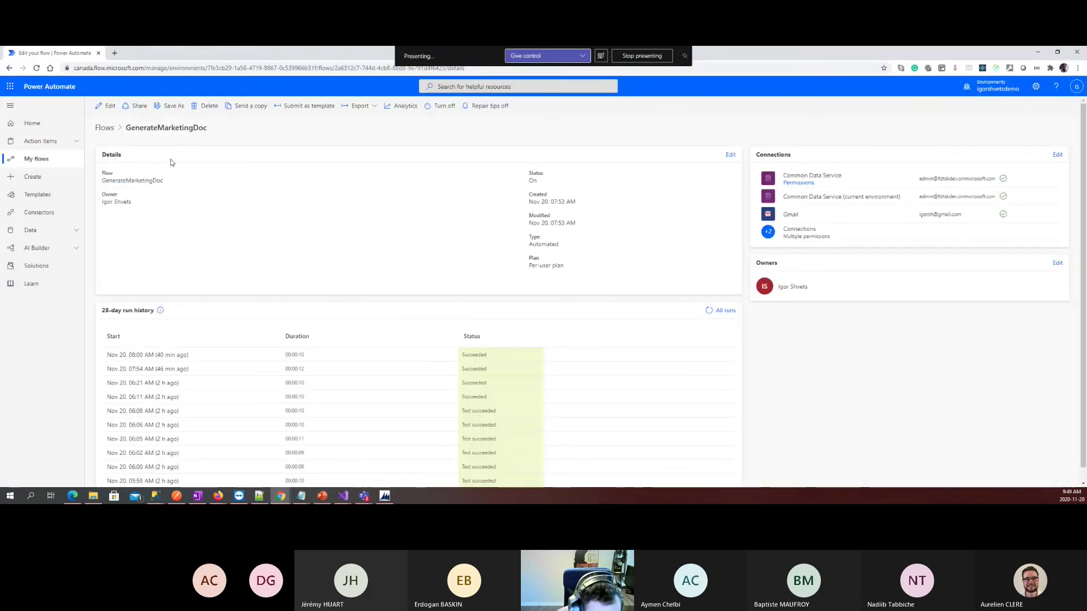
left_click(110, 106)
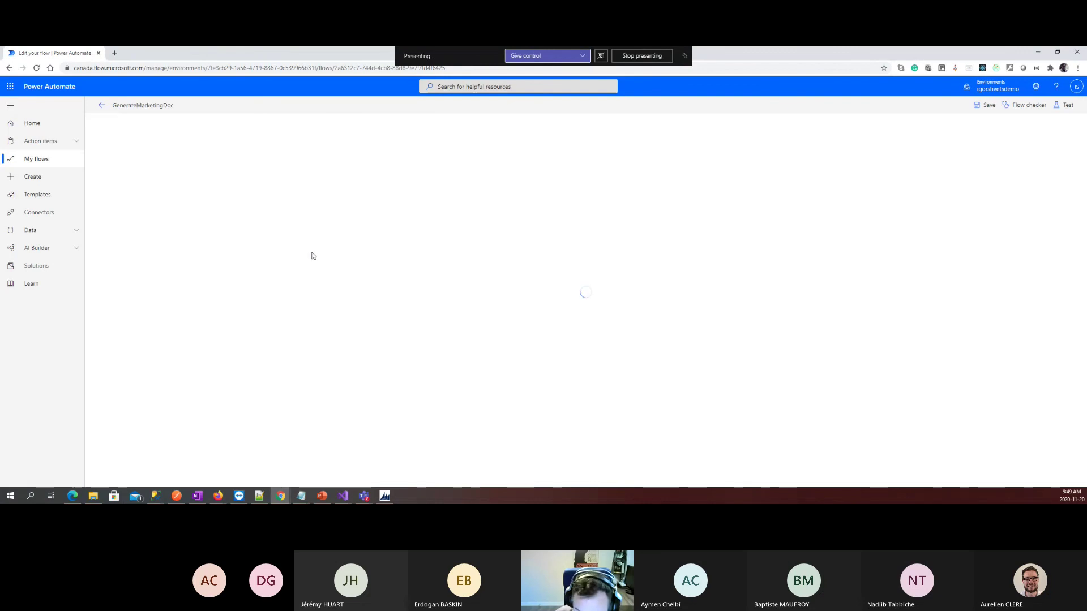
left_click(512, 140)
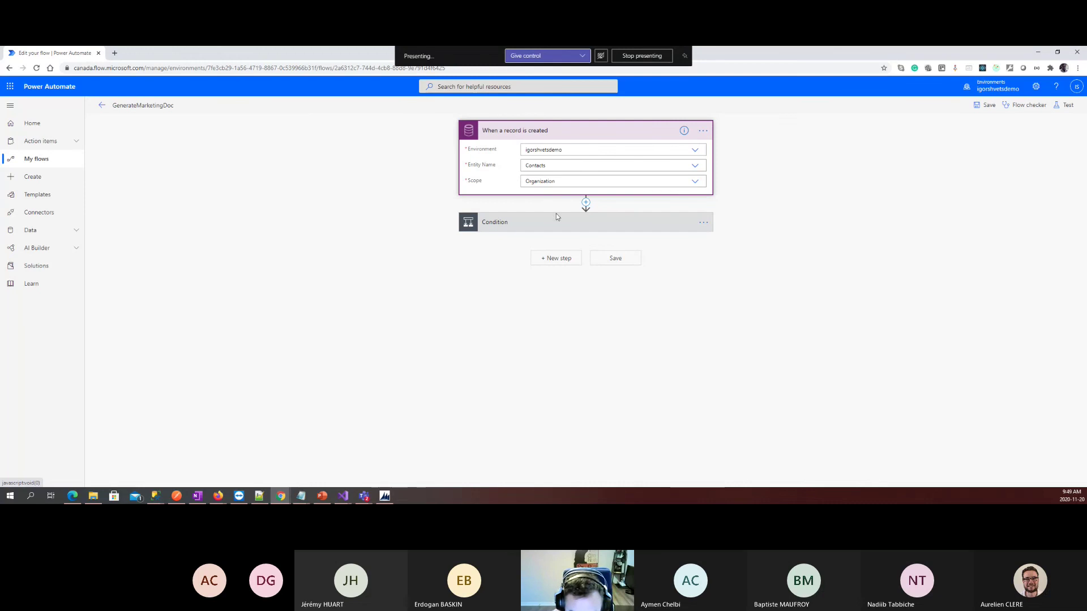
left_click(558, 223)
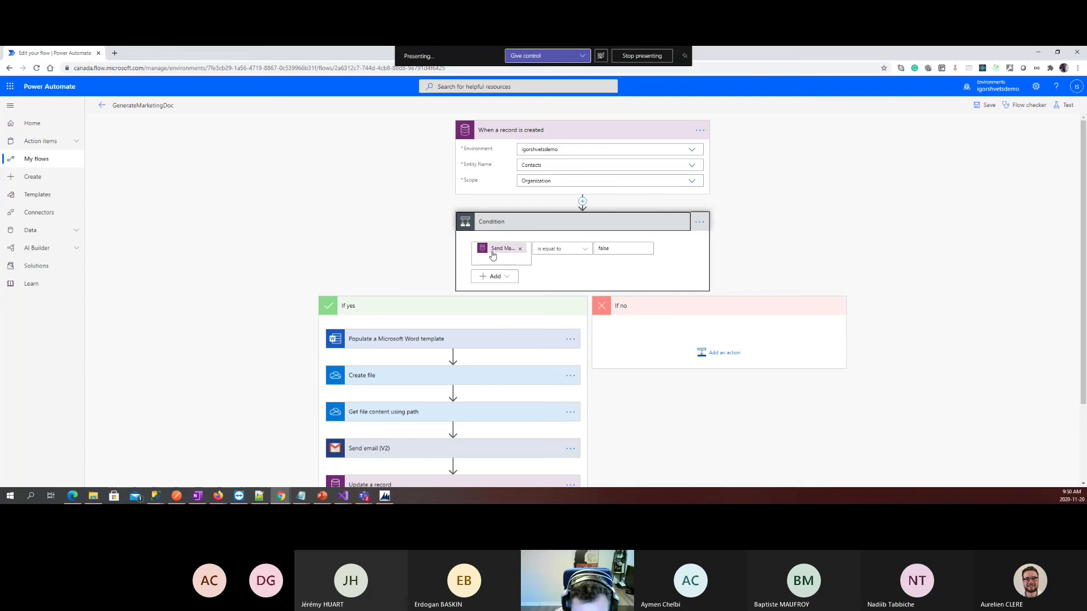
scroll(483, 255, "down", 2)
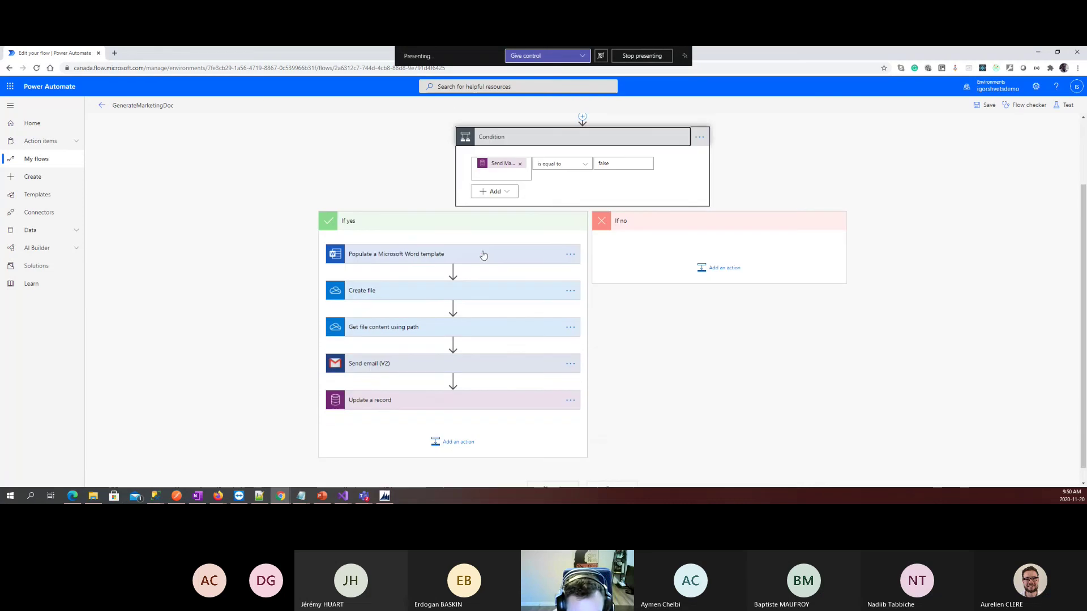
left_click(421, 258)
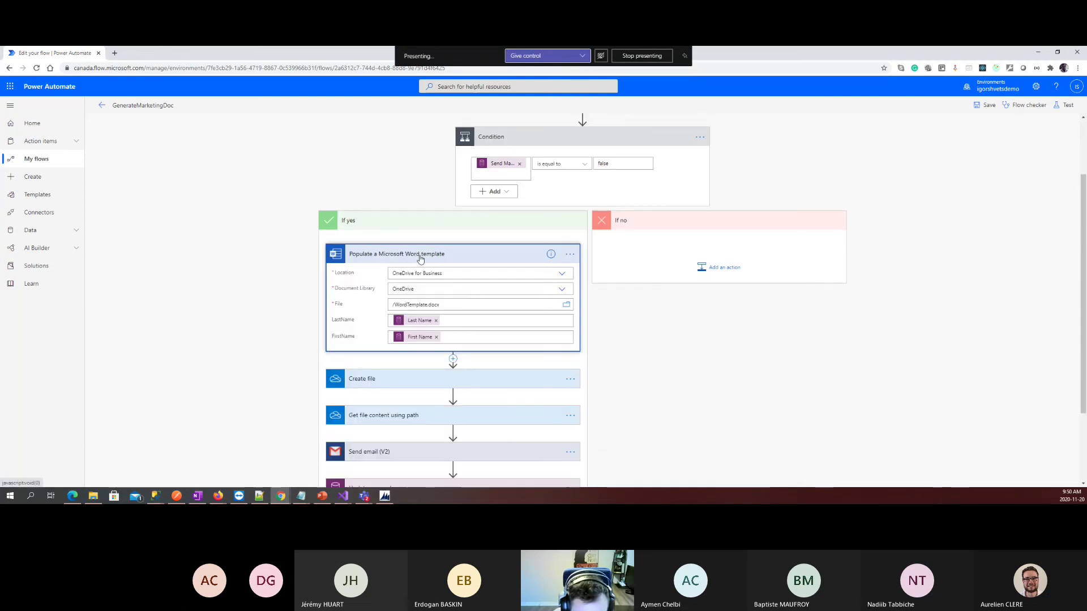
Expand the Create file, Get file content, Send email and Update a record steps, revealing Resto Promo Sent set to utcNow()
scroll(420, 258, "down", 2)
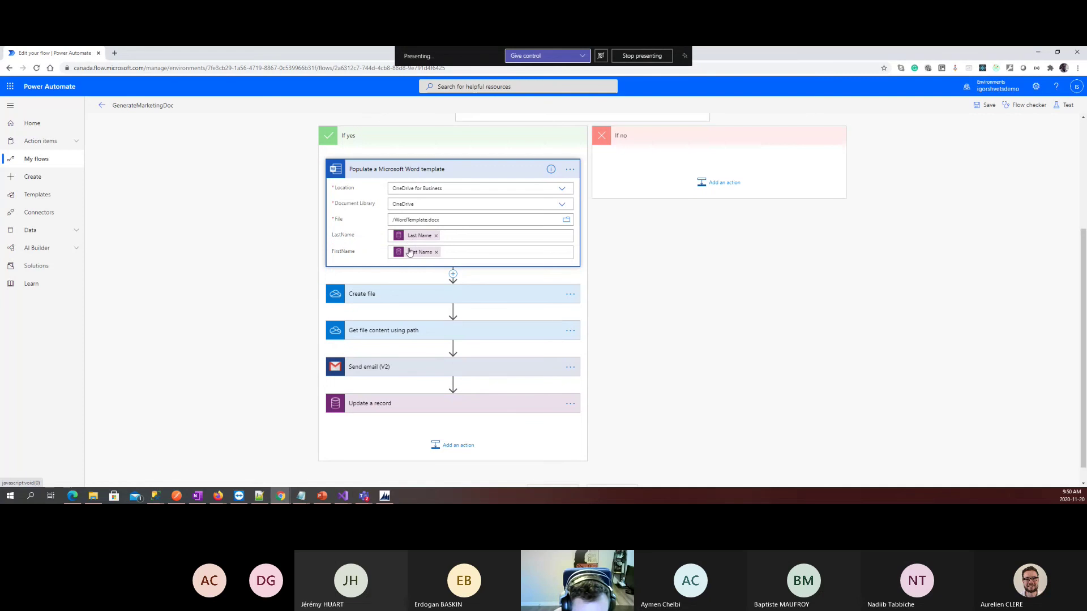
left_click(396, 299)
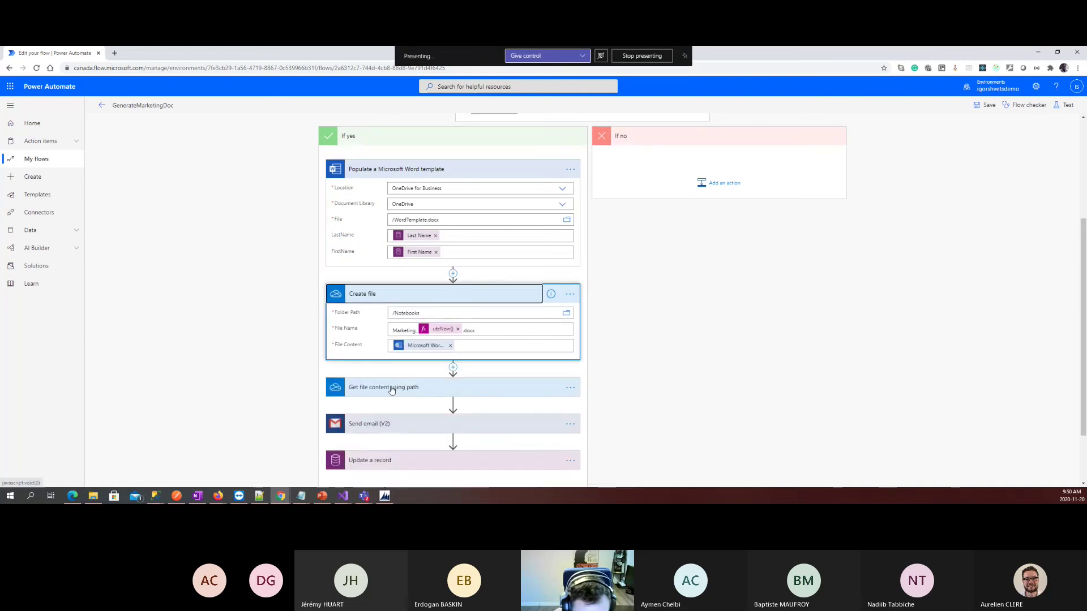
left_click(391, 388)
scroll(274, 367, "down", 2)
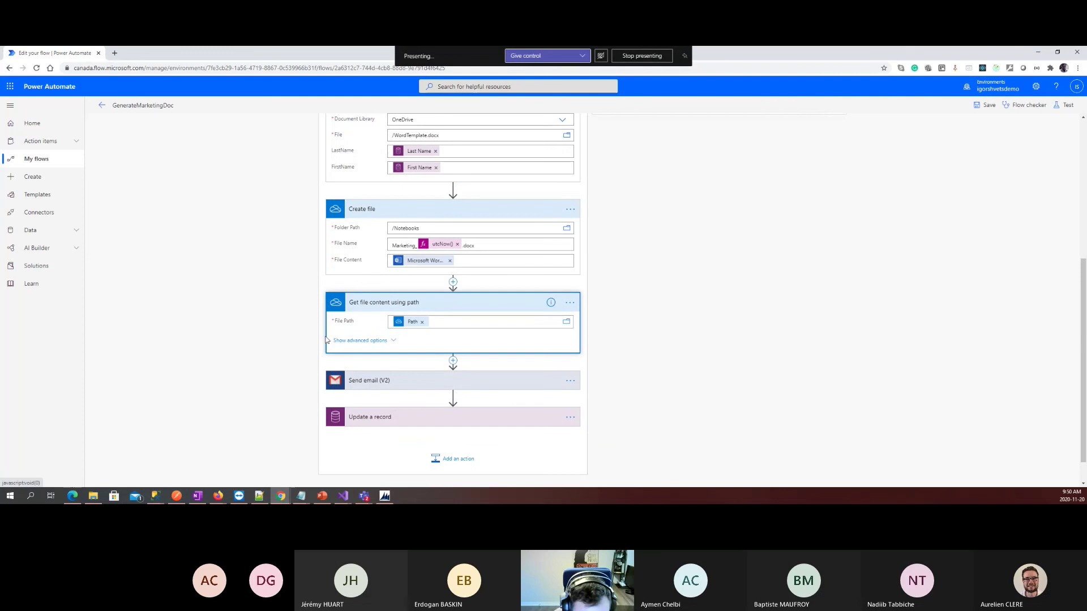
left_click(383, 381)
scroll(374, 340, "down", 2)
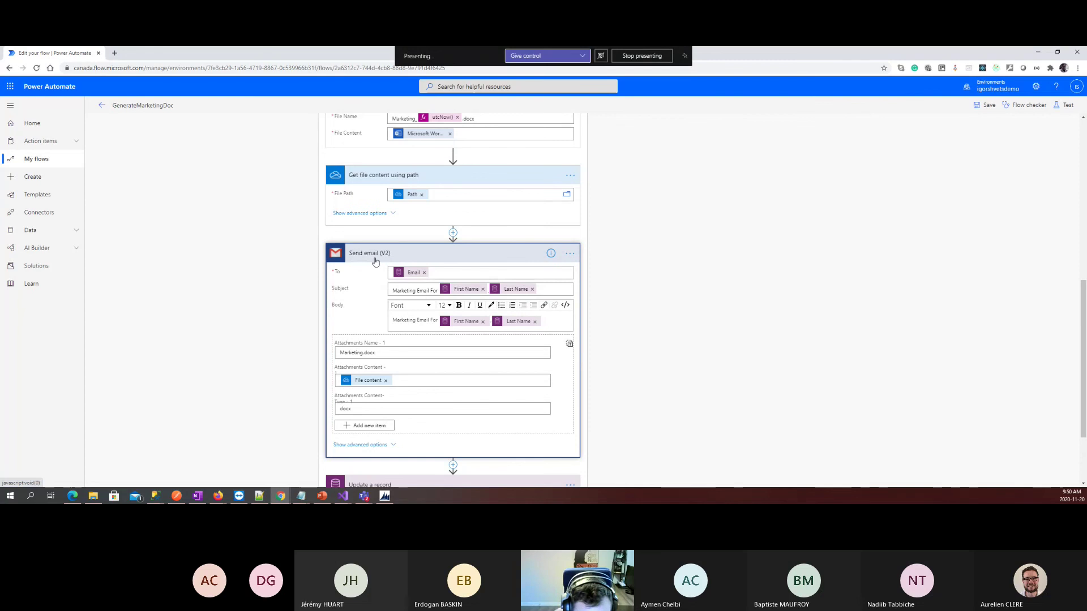
scroll(369, 340, "down", 2)
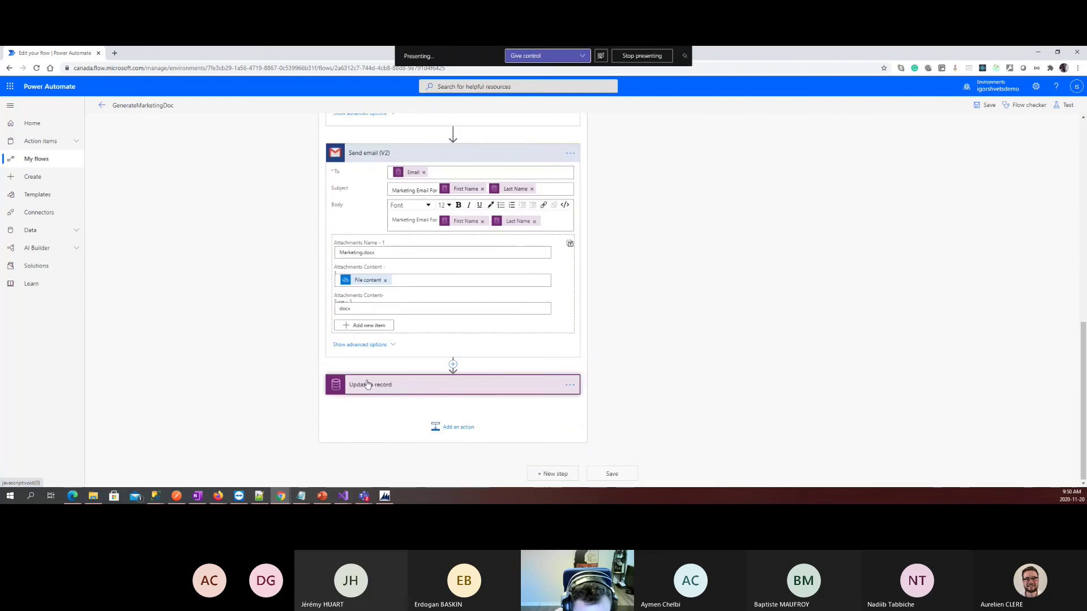
left_click(367, 385)
scroll(362, 383, "down", 5)
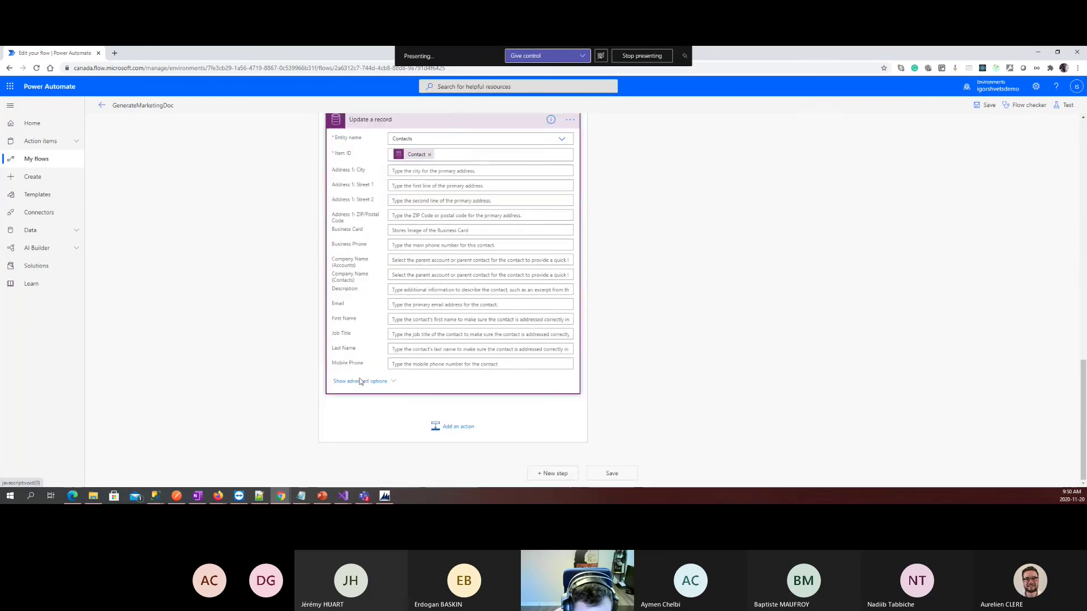
left_click(391, 383)
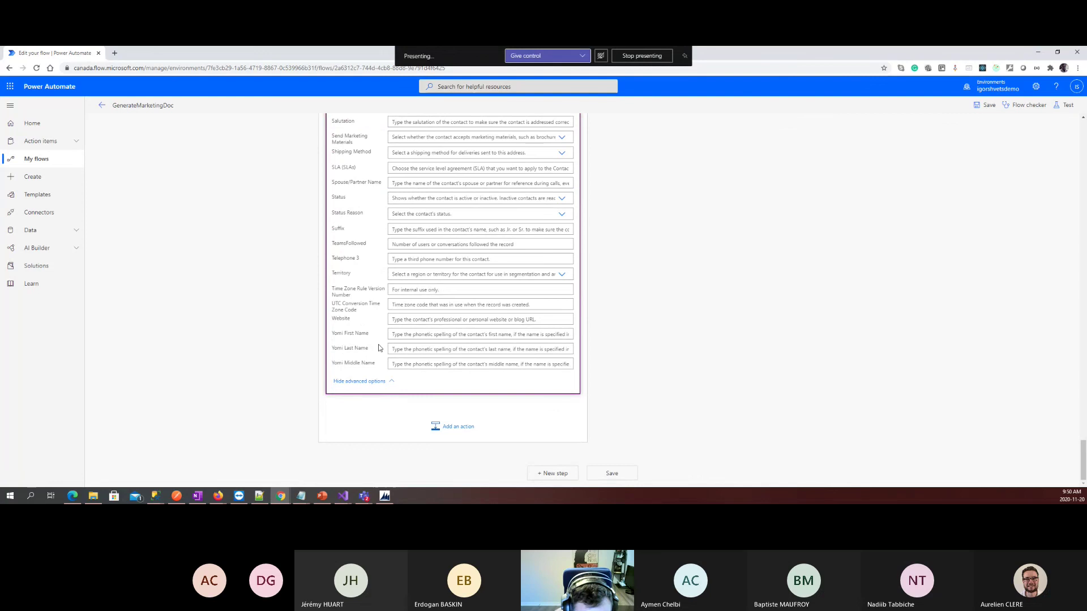
scroll(379, 348, "up", 4)
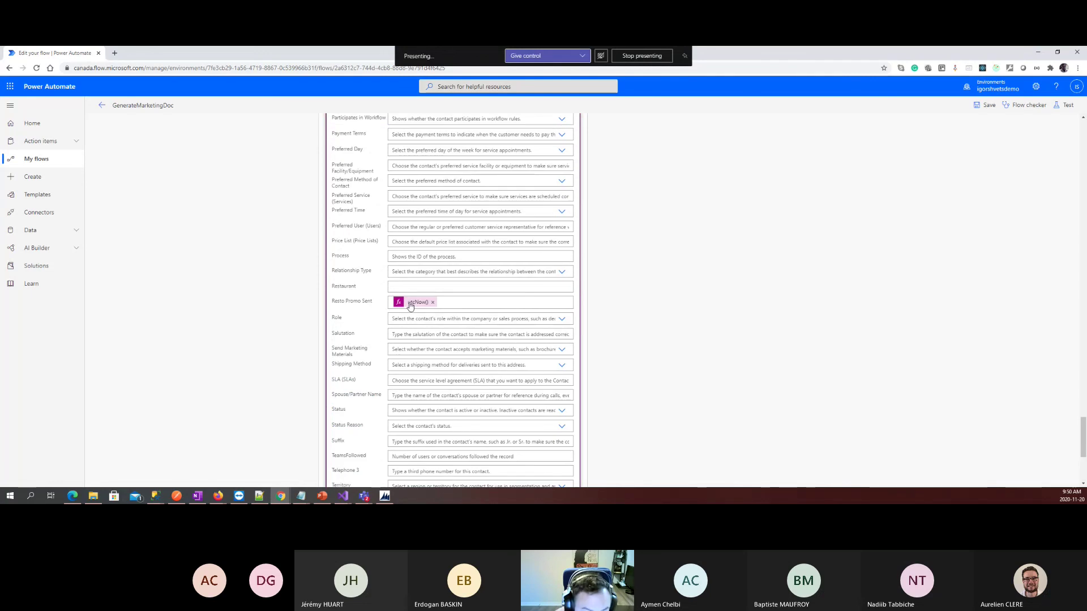
Open a contact record from the Dynamics 365 active contacts list
left_click(1037, 52)
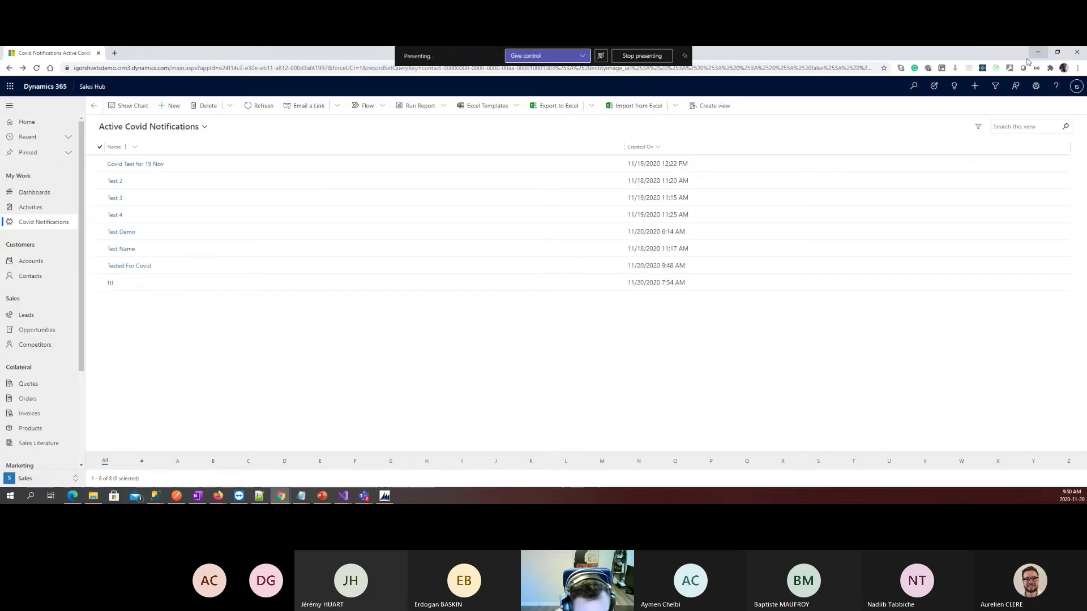
left_click(31, 276)
left_click(126, 181)
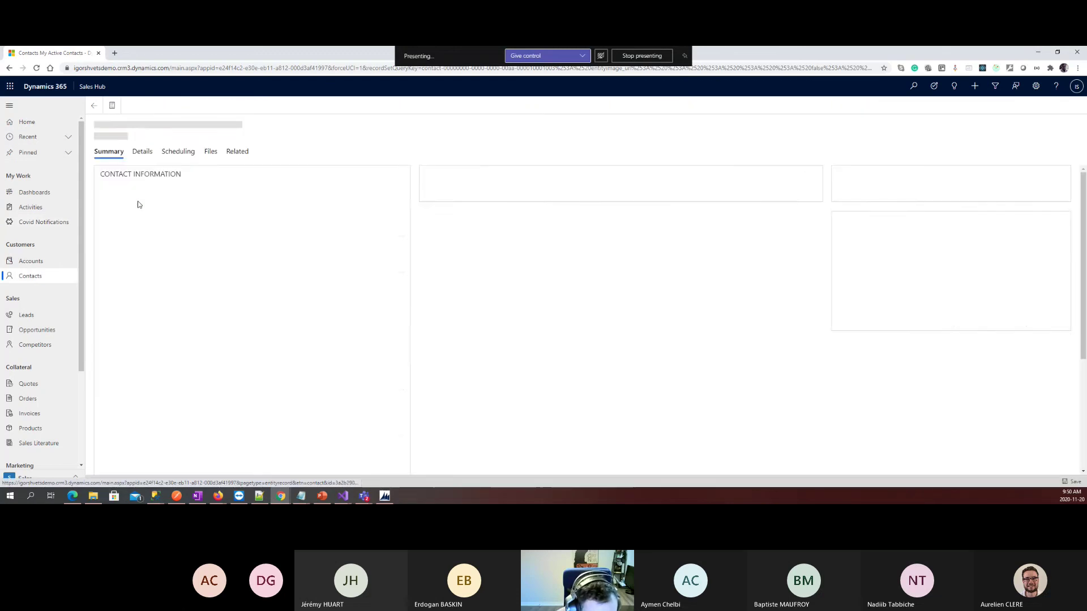